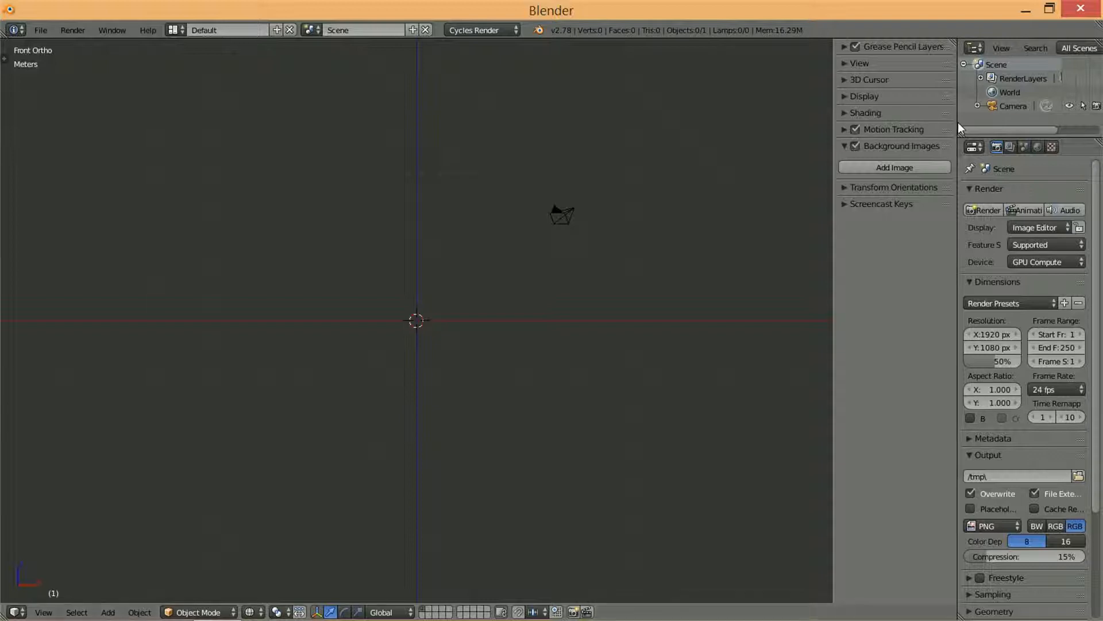
- Enlarge the Outliner area and turn it into a UV/Image Editor
left_click_drag(957, 123, 844, 181)
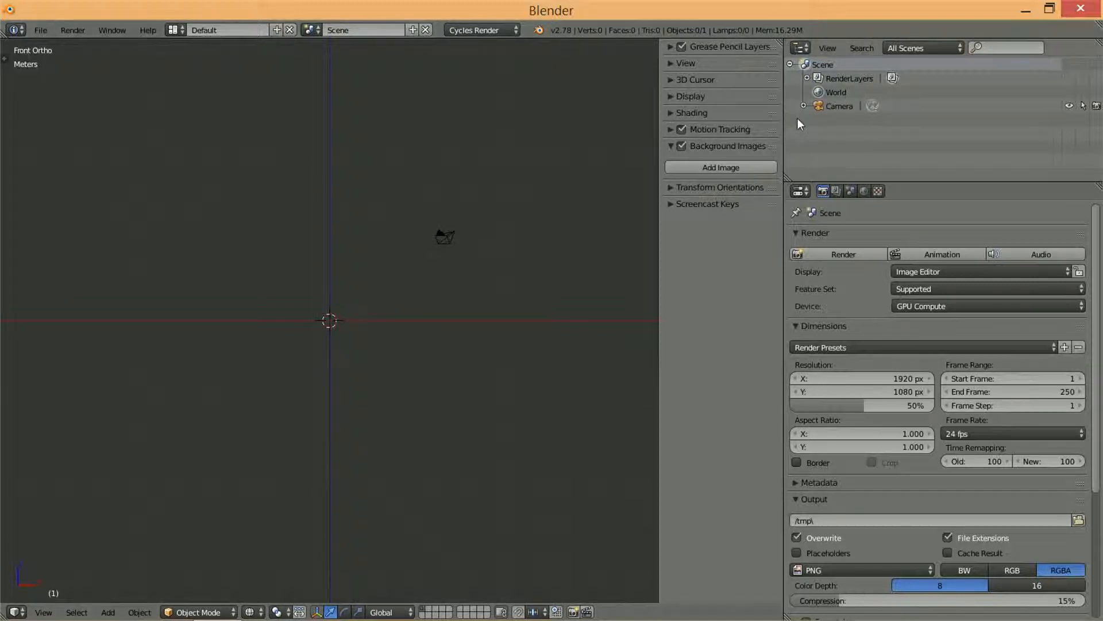
left_click_drag(784, 119, 837, 122)
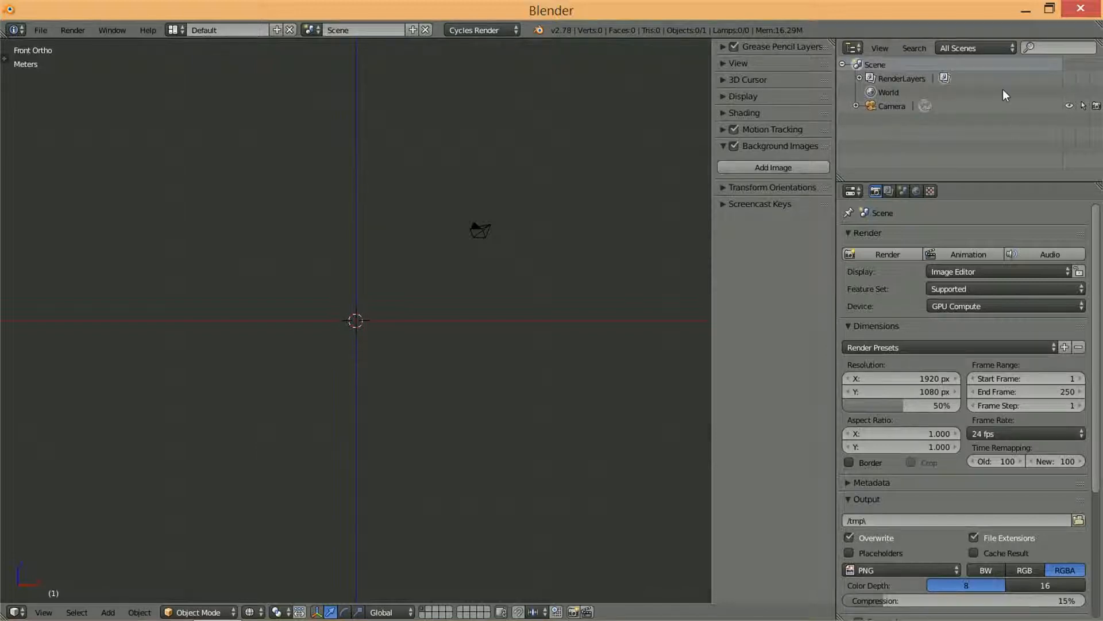
left_click(853, 47)
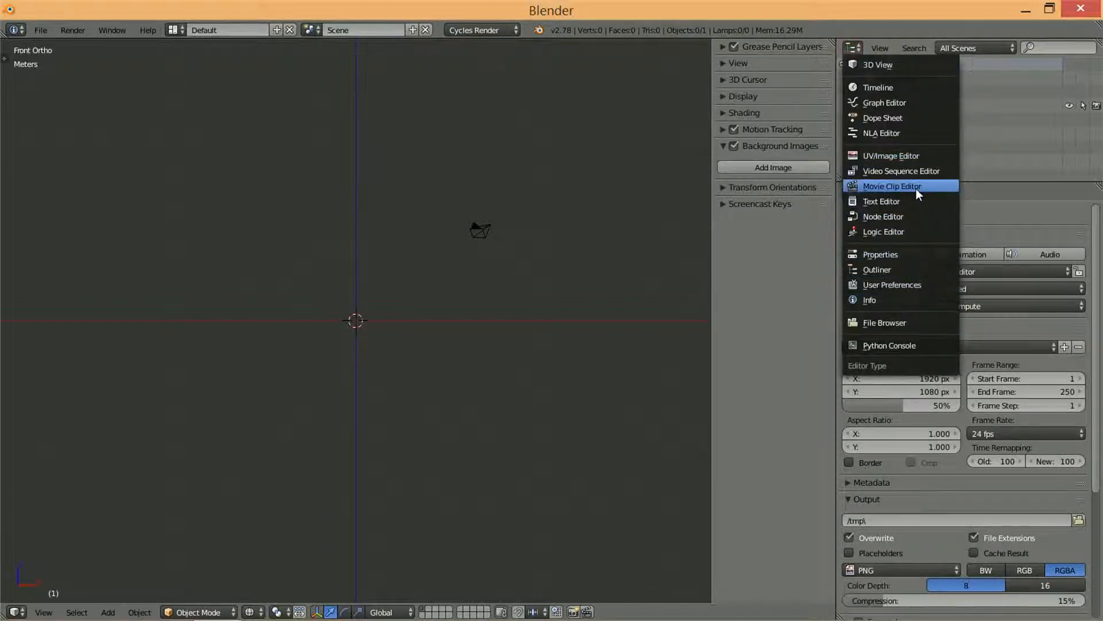
left_click(912, 155)
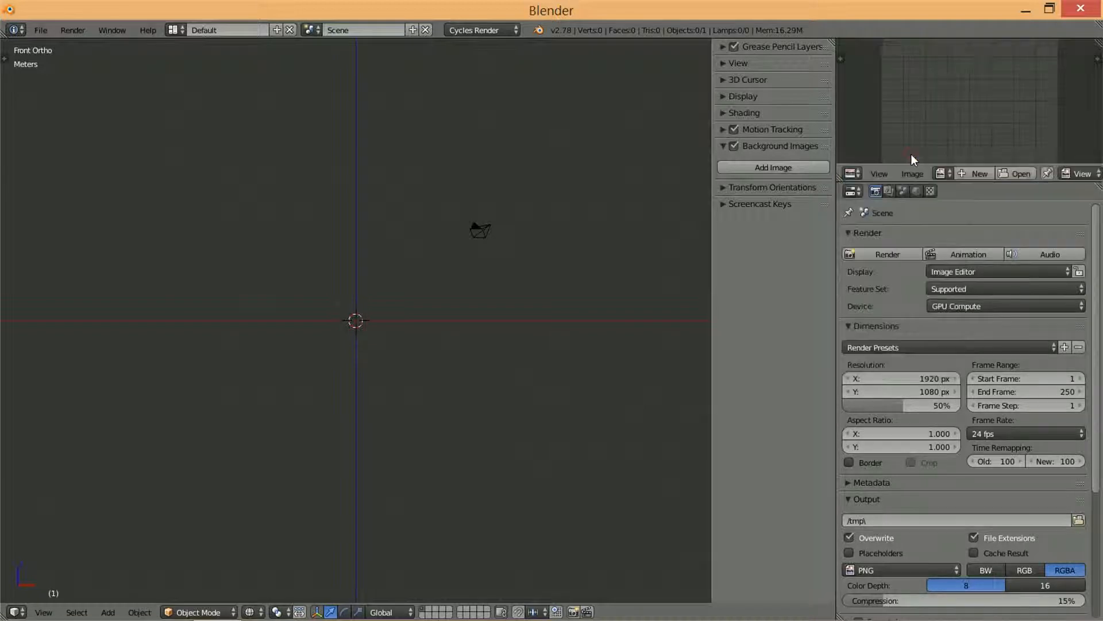
- Open Auriculares.jpg from the modelado folder in the image editor and inspect the earphones up close
left_click(1018, 173)
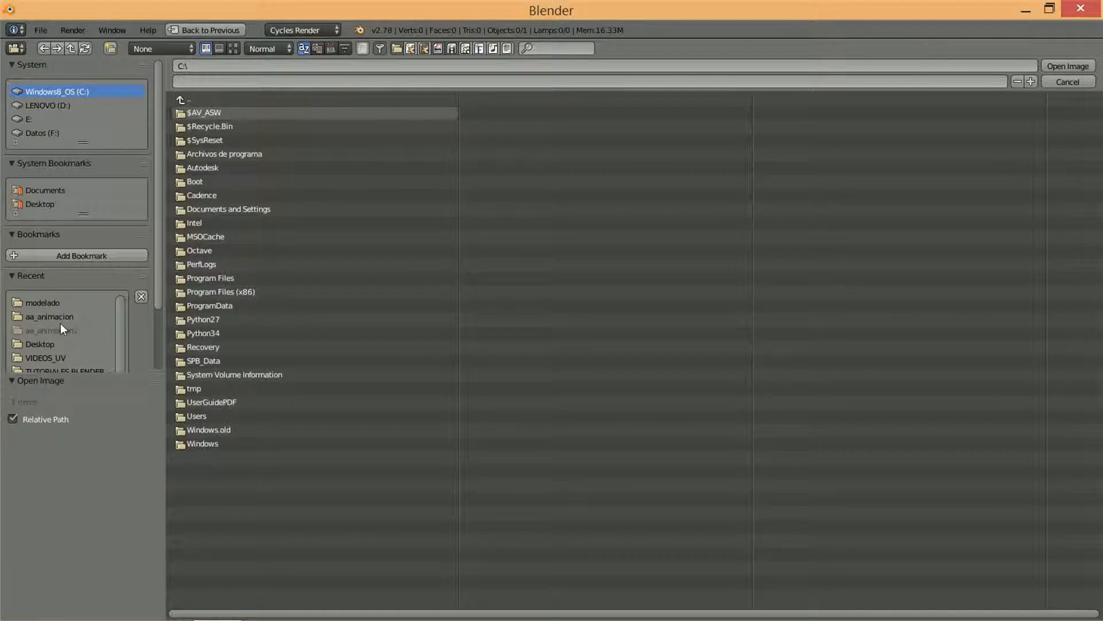
left_click(42, 301)
left_click(201, 112)
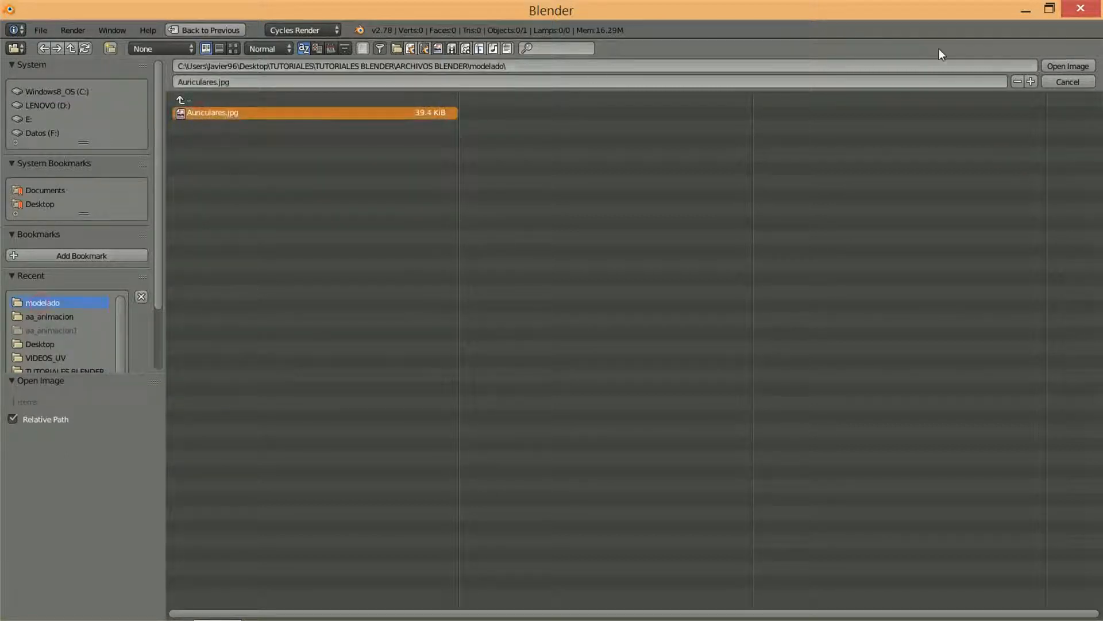
left_click(1070, 67)
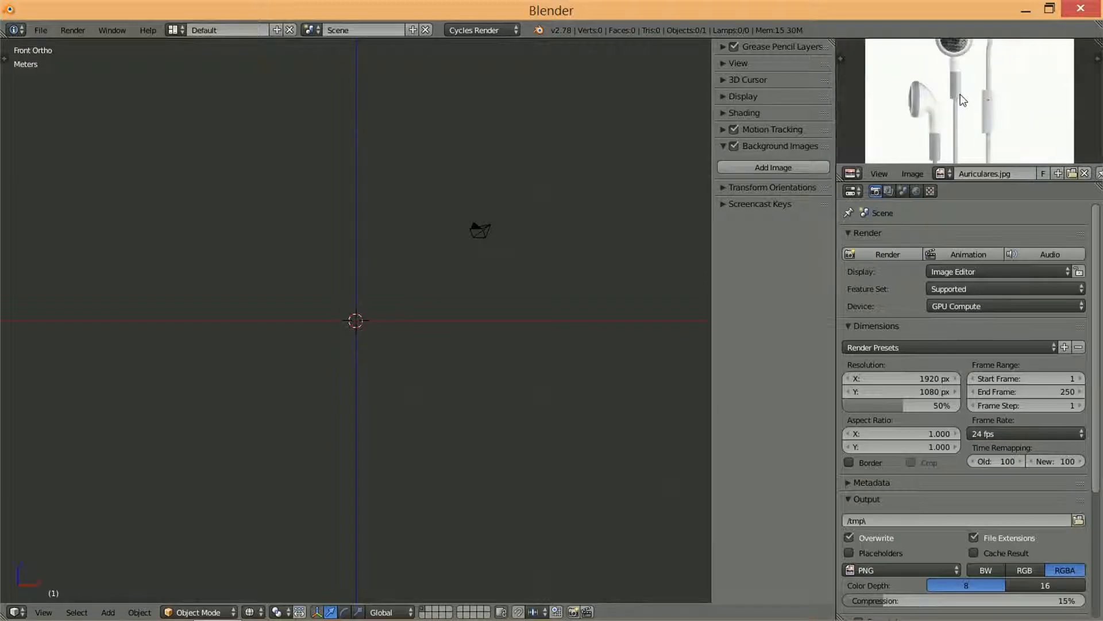
scroll(965, 80, "up", 4)
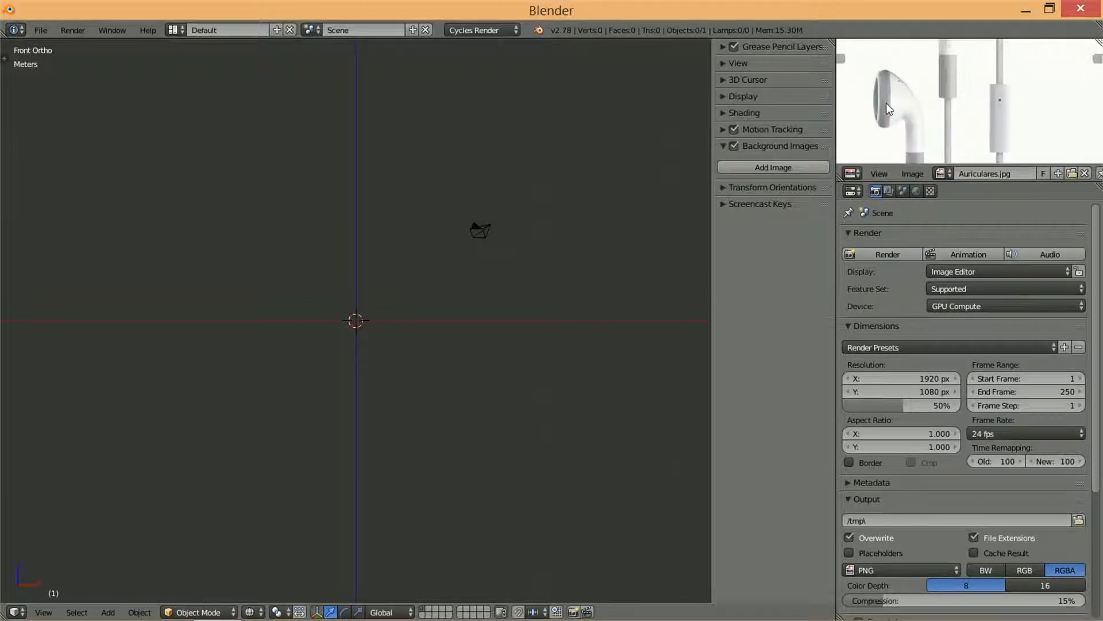
middle_click_drag(960, 86, 963, 53)
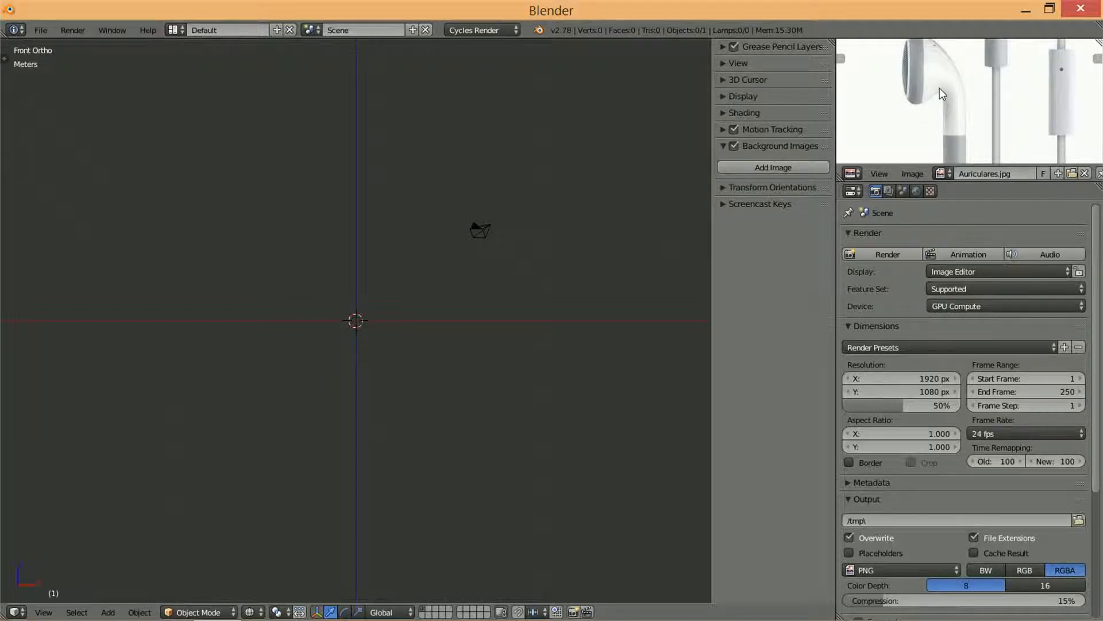
scroll(980, 84, "down", 2)
middle_click_drag(982, 86, 916, 118)
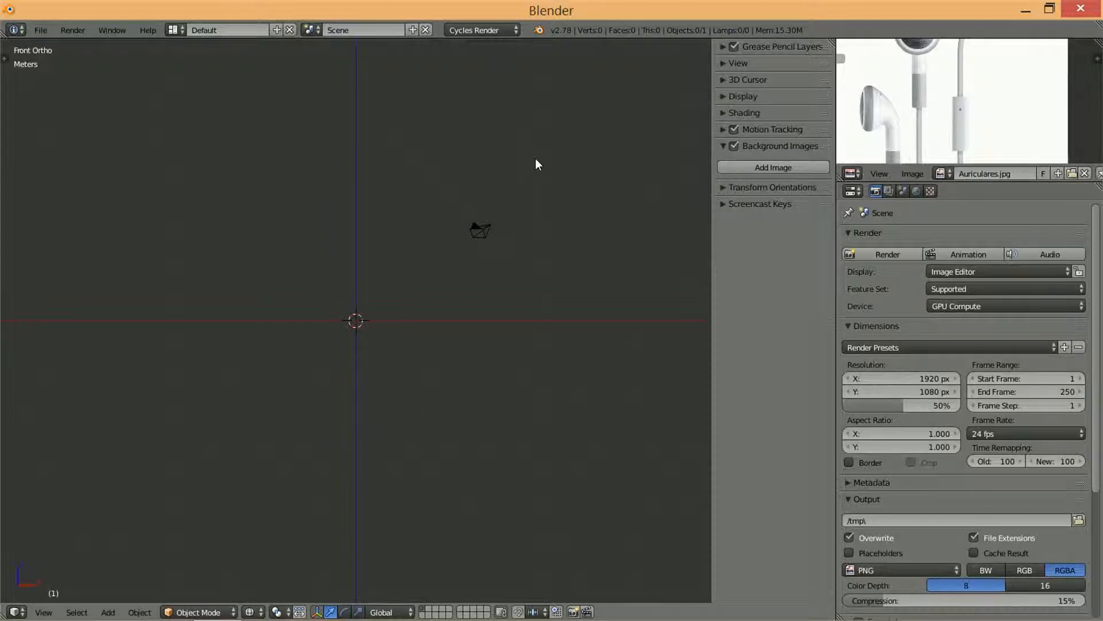
- Enable background images in the 3D view and add the already loaded Auriculares.jpg as one
scroll(339, 333, "up", 8)
scroll(409, 251, "down", 5)
left_click(734, 146)
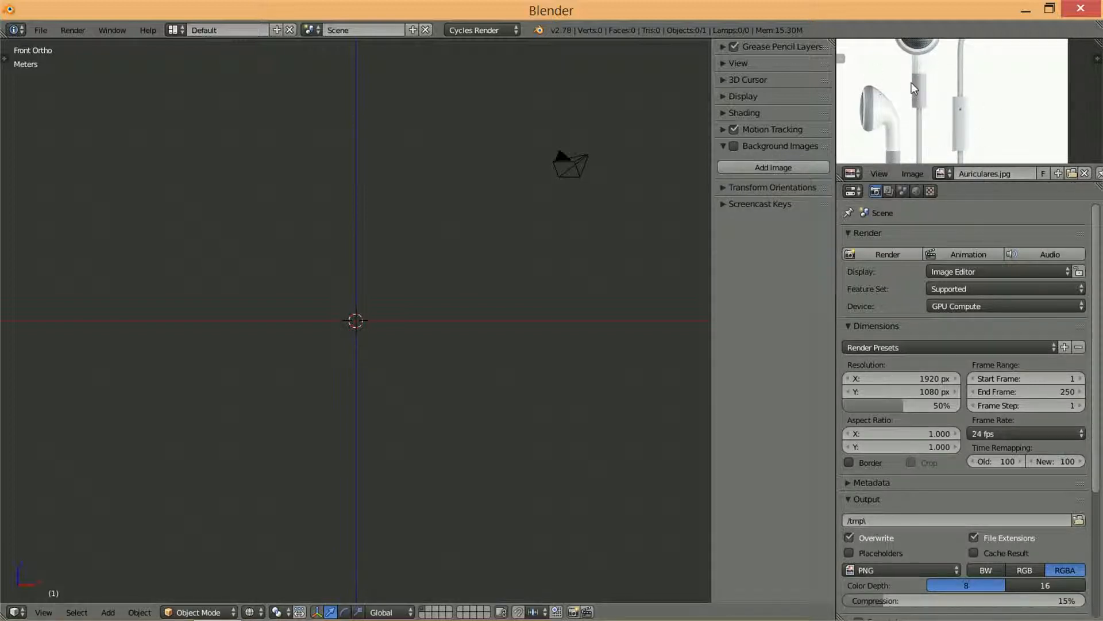
scroll(914, 86, "down", 2)
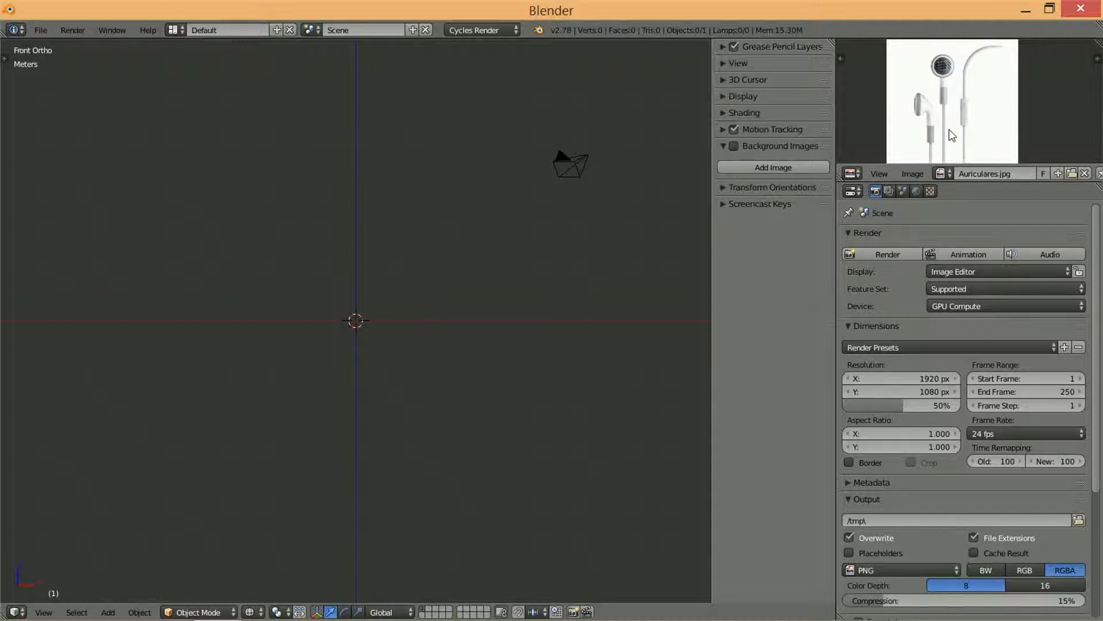
left_click(734, 146)
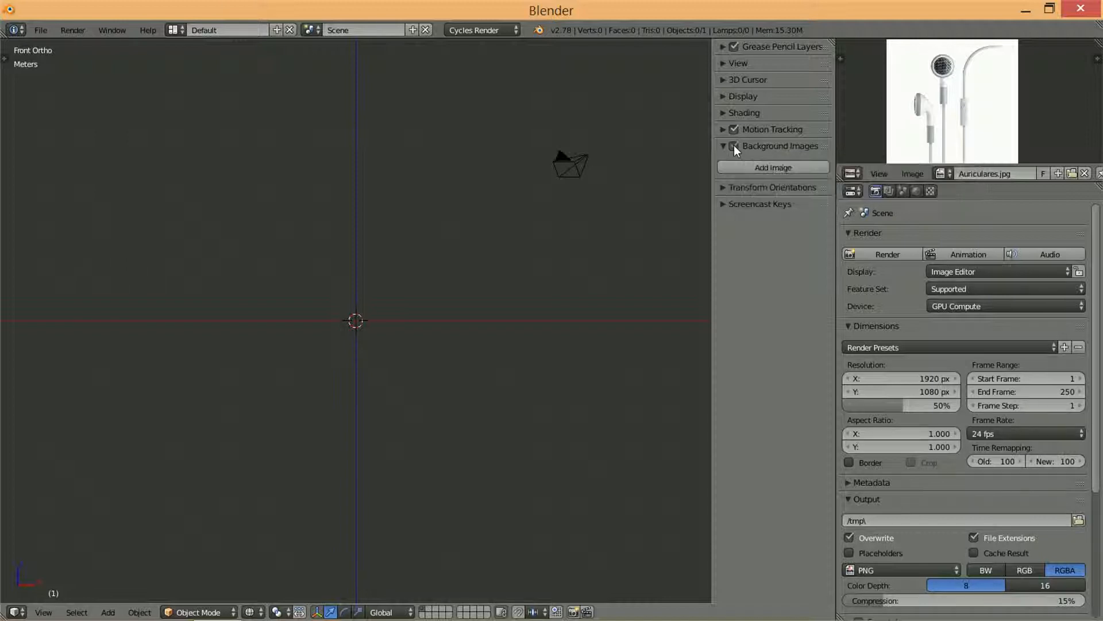
left_click(771, 167)
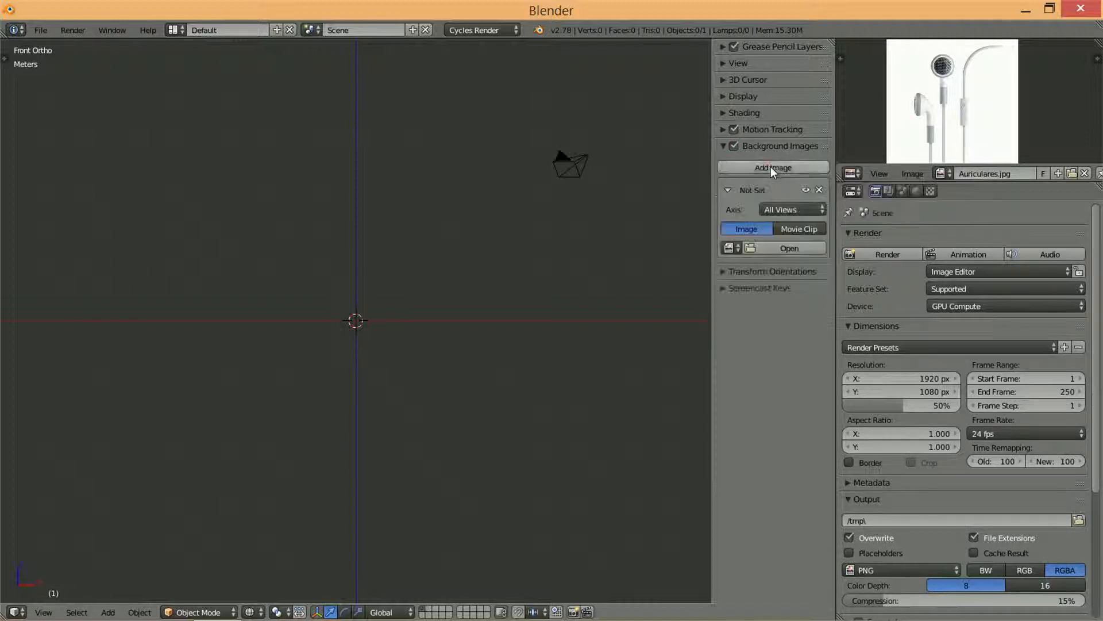
left_click(738, 248)
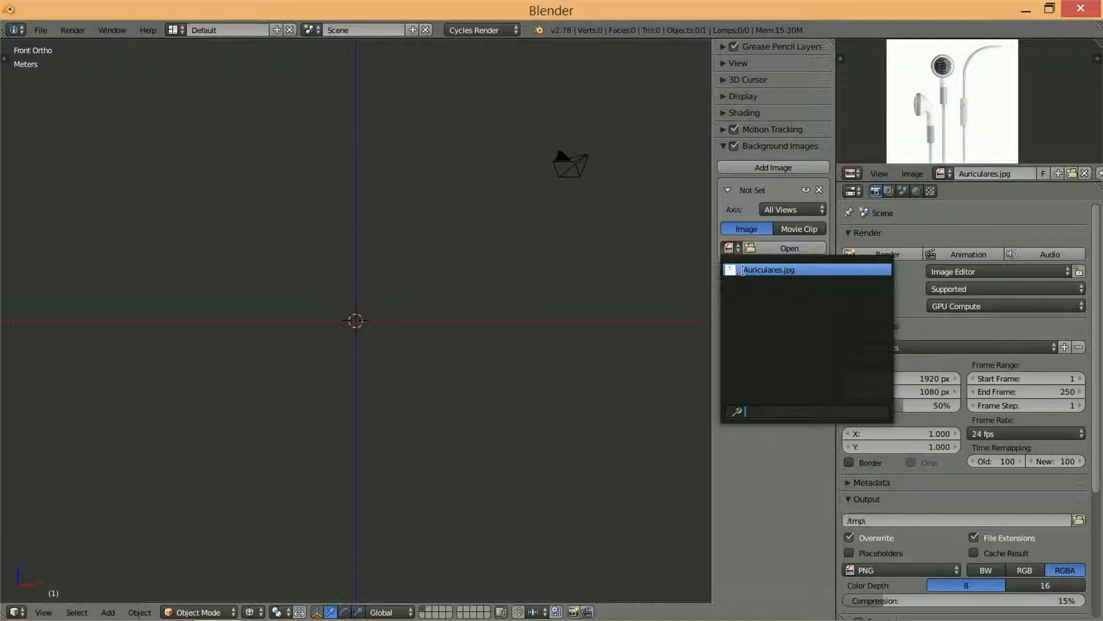
left_click(749, 270)
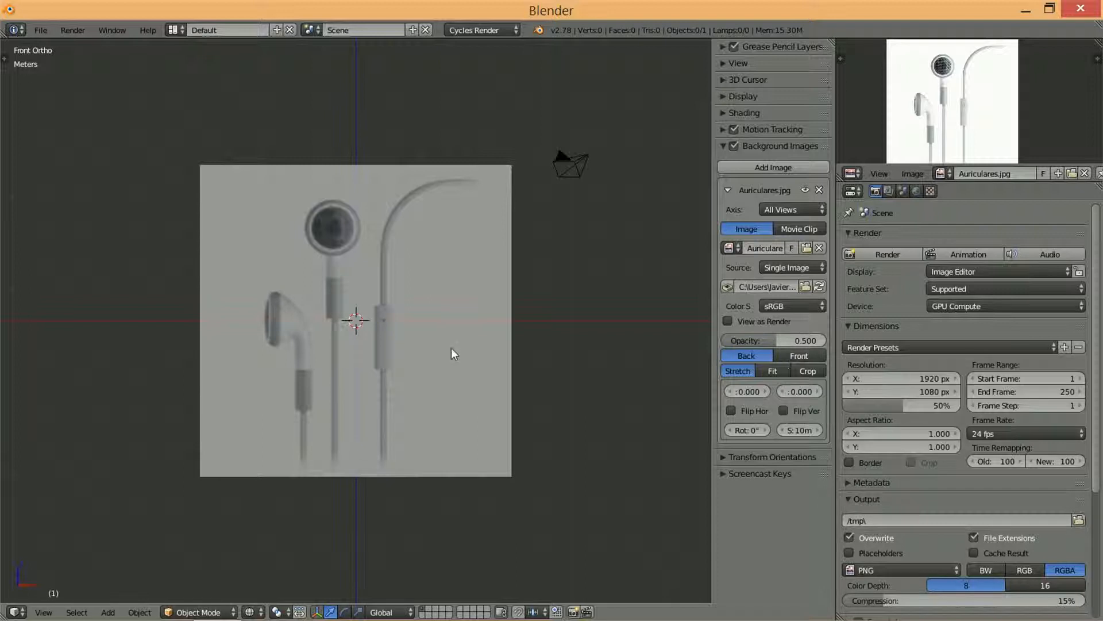
- Add a cube at the world origin, display it with solid shading and look at it from the front
key("shift+a")
mouse_move(447, 355)
left_click(497, 368)
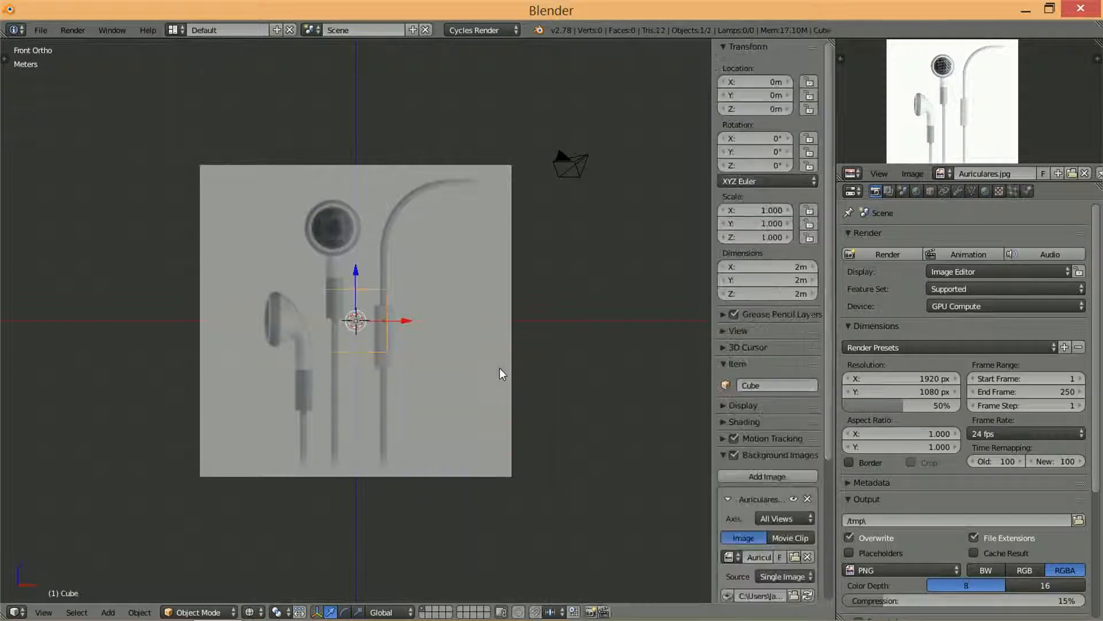
scroll(367, 322, "down", 3)
scroll(362, 322, "up", 4)
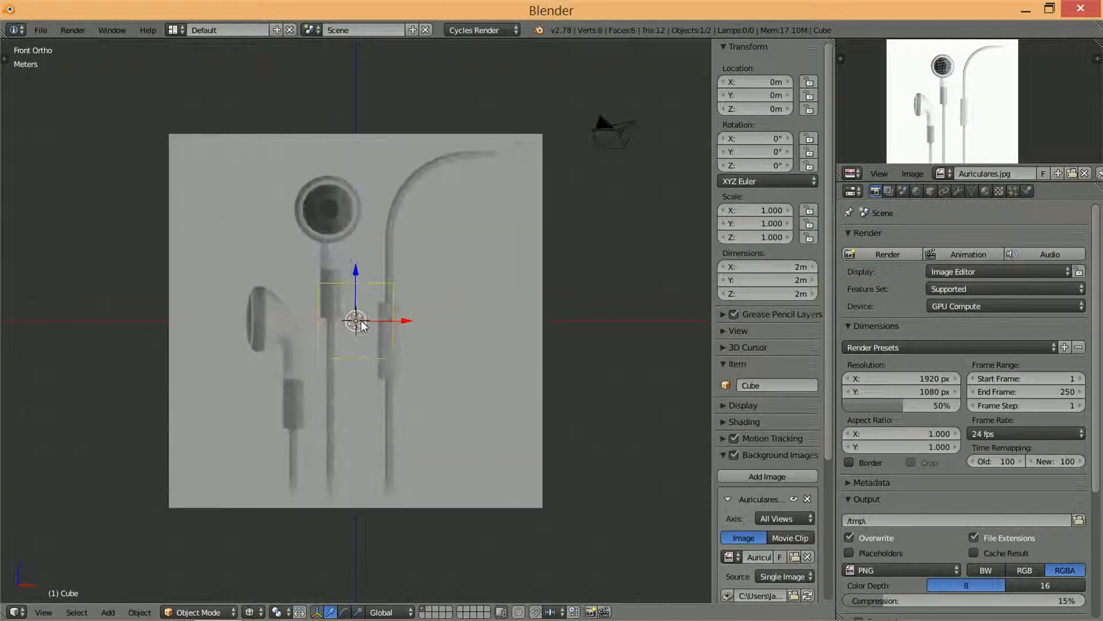
key("z")
scroll(361, 326, "up", 1)
scroll(345, 323, "down", 2)
middle_click_drag(335, 322, 393, 323)
key("KP_1")
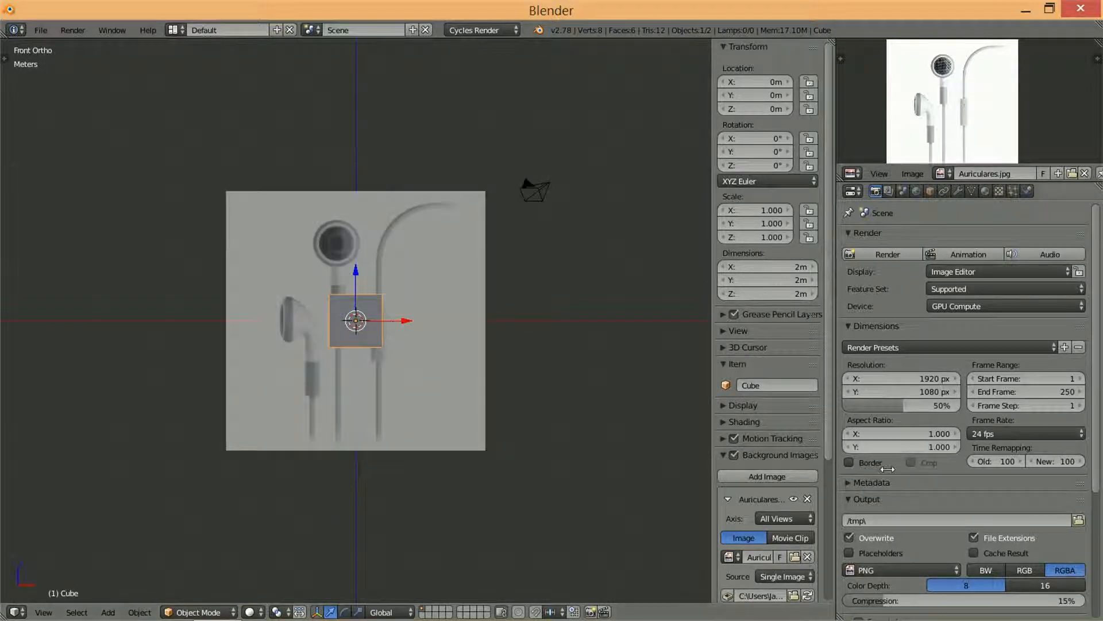
- Set the background image to display in Front of objects and try moving the cube behind it
scroll(802, 386, "down", 7)
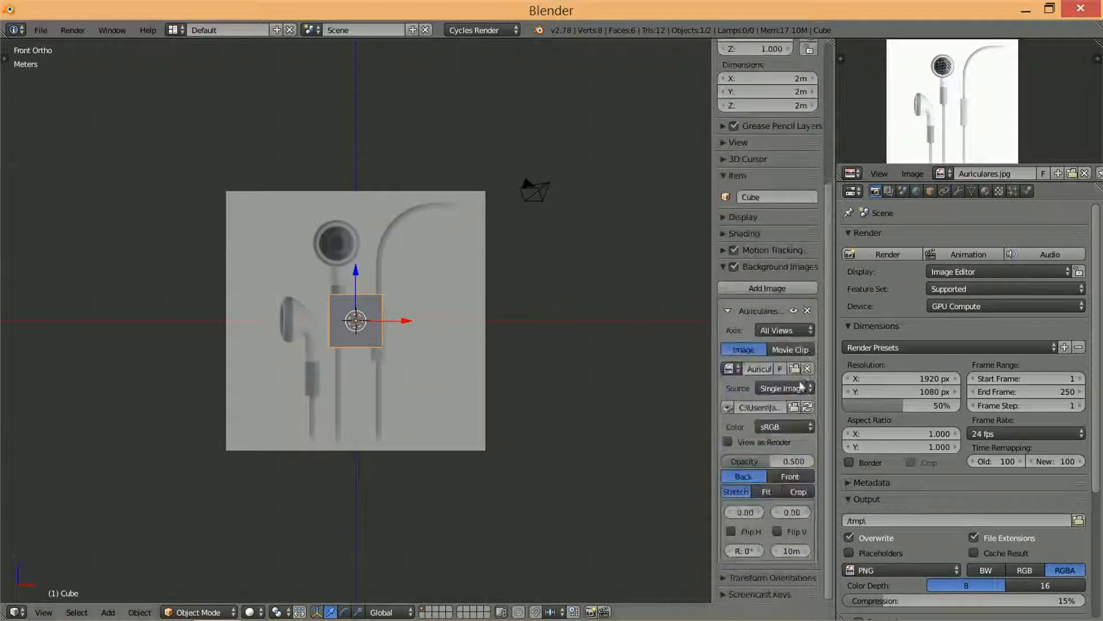
left_click(783, 477)
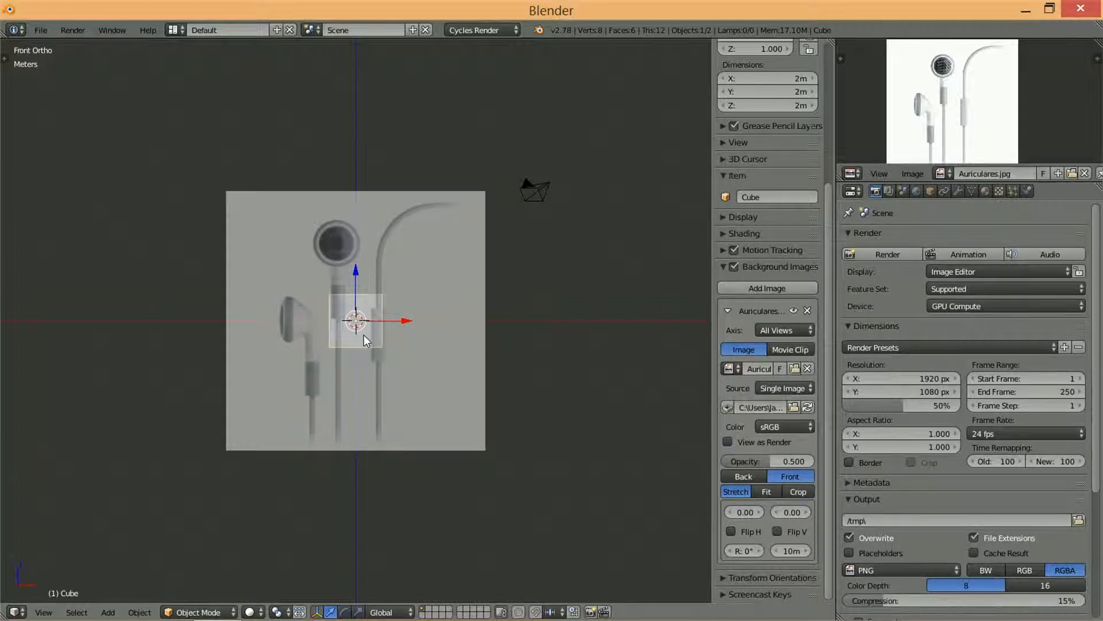
key("g")
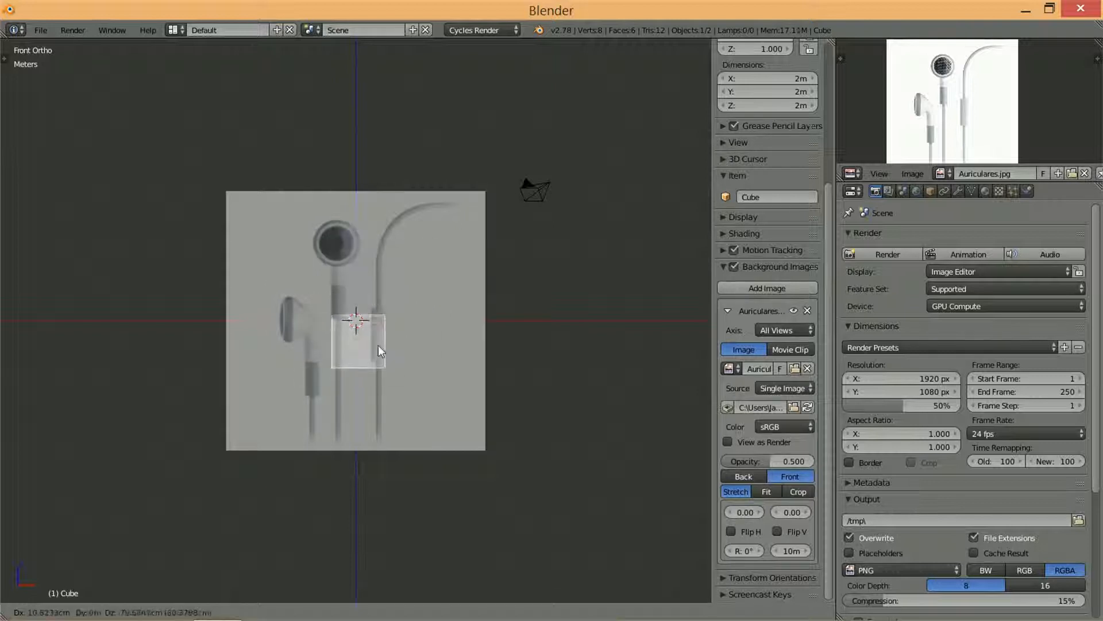
key("Escape")
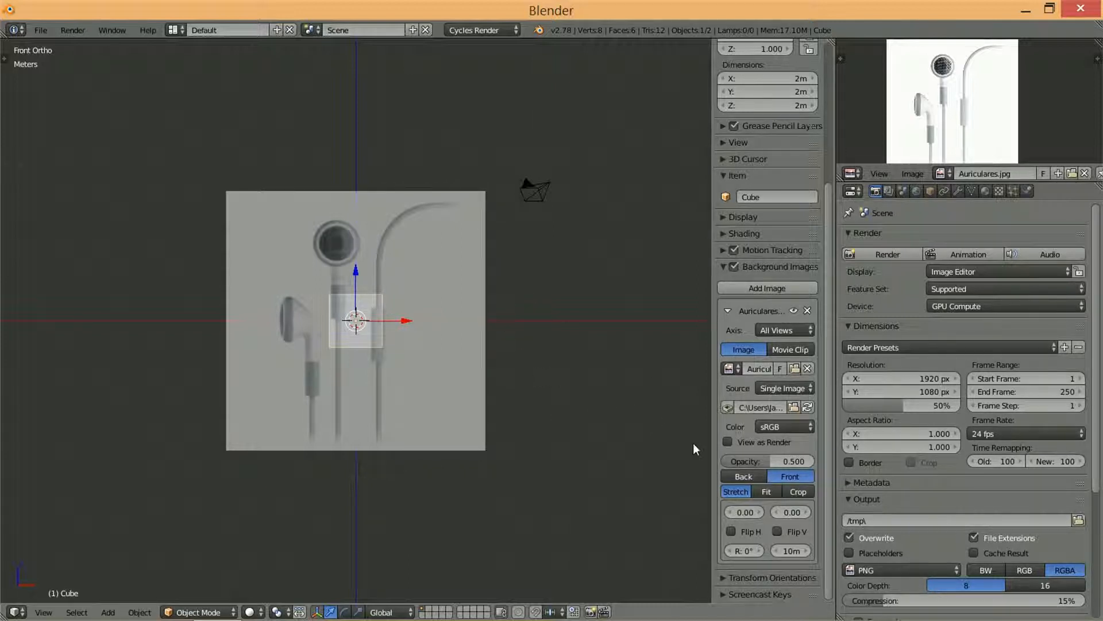
- Set the background image's opacity to 0.374 and its offsets to -0.60 horizontally and 1.20 vertically
left_click_drag(782, 461, 761, 457)
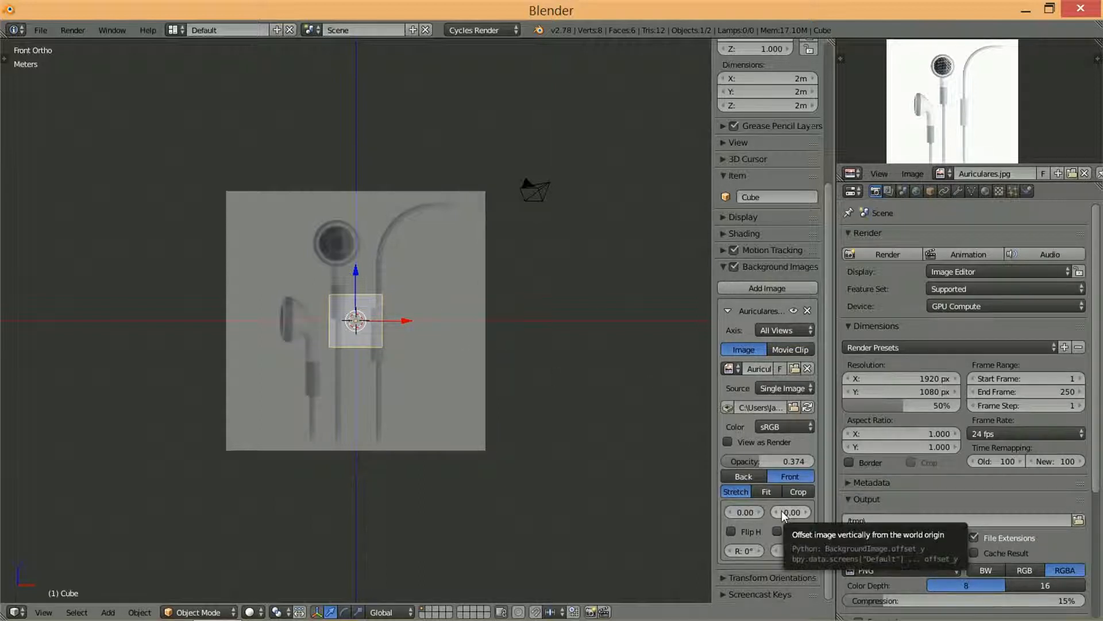
left_click_drag(744, 511, 791, 513)
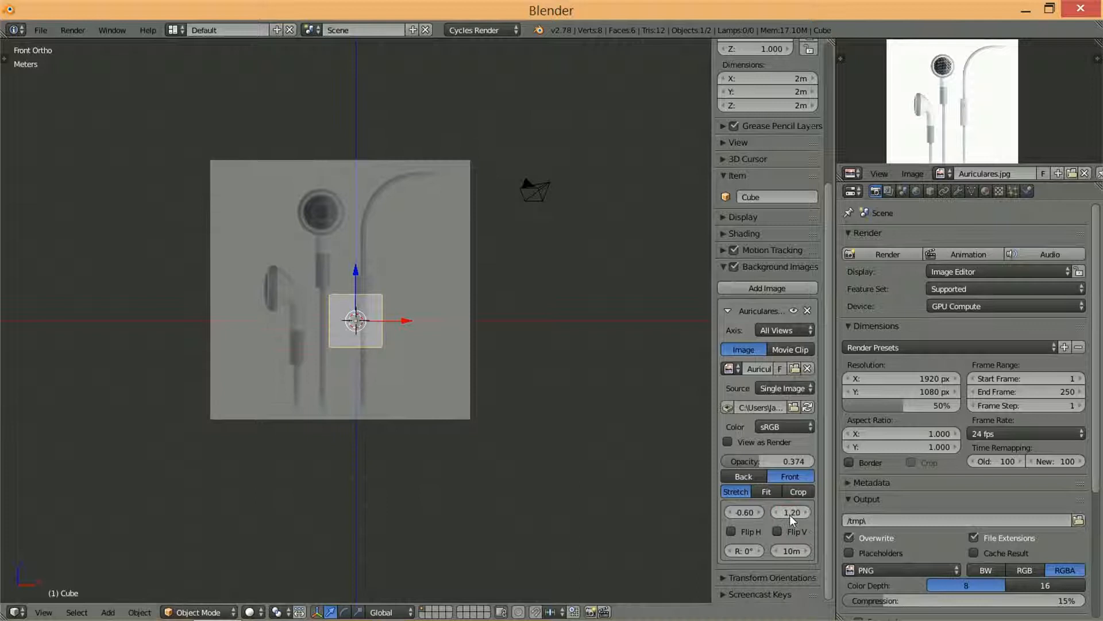
- Try flipping the background image horizontally and vertically, switching each flip back off
left_click(735, 532)
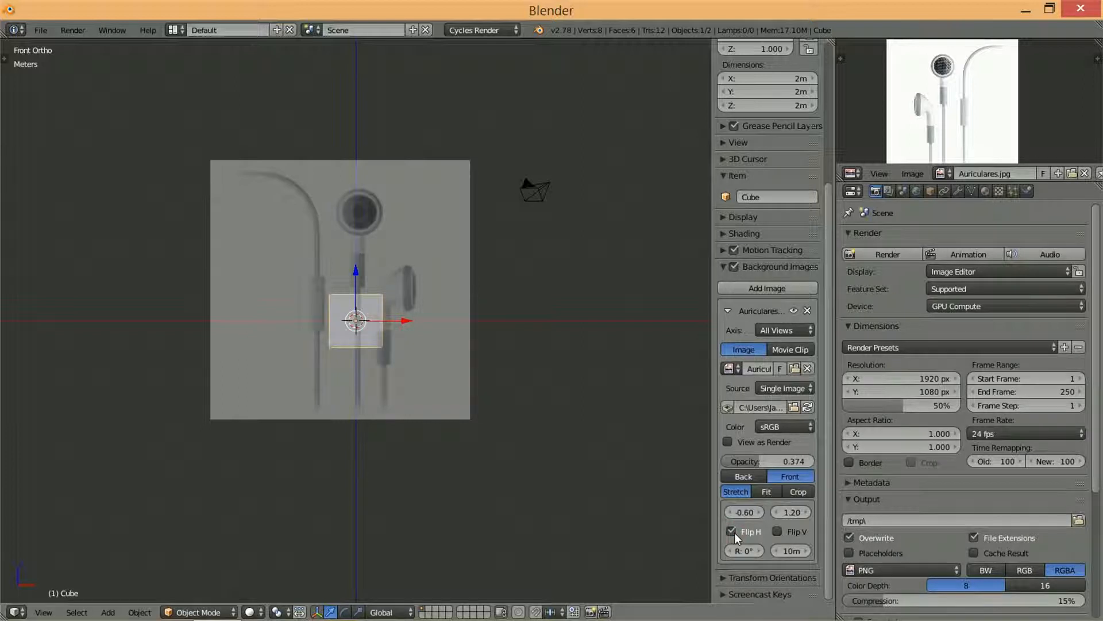
left_click(734, 532)
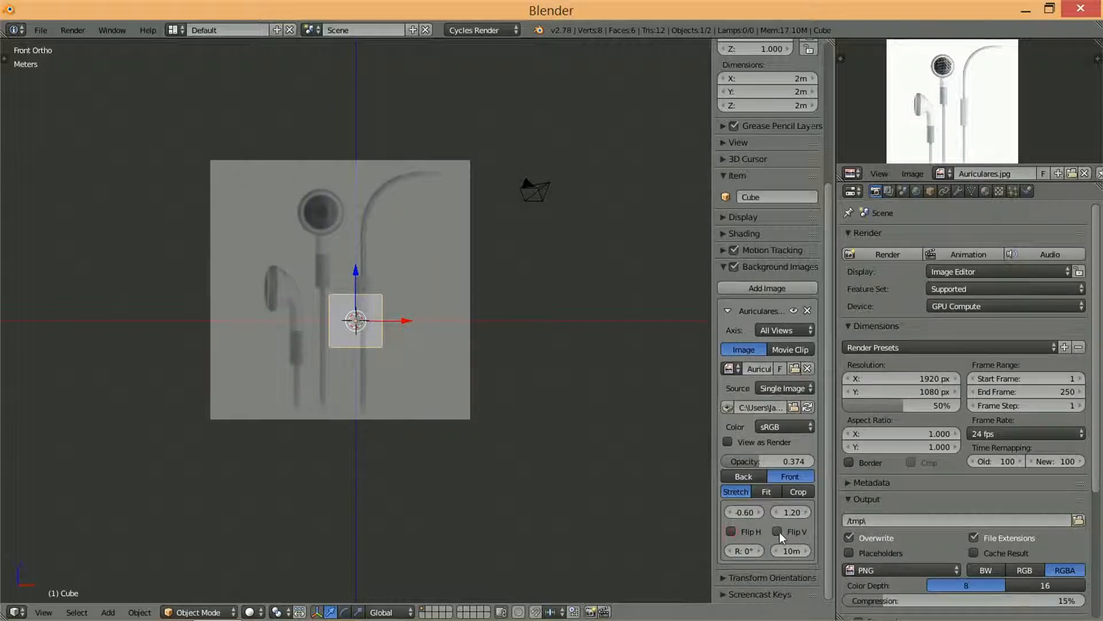
left_click(778, 532)
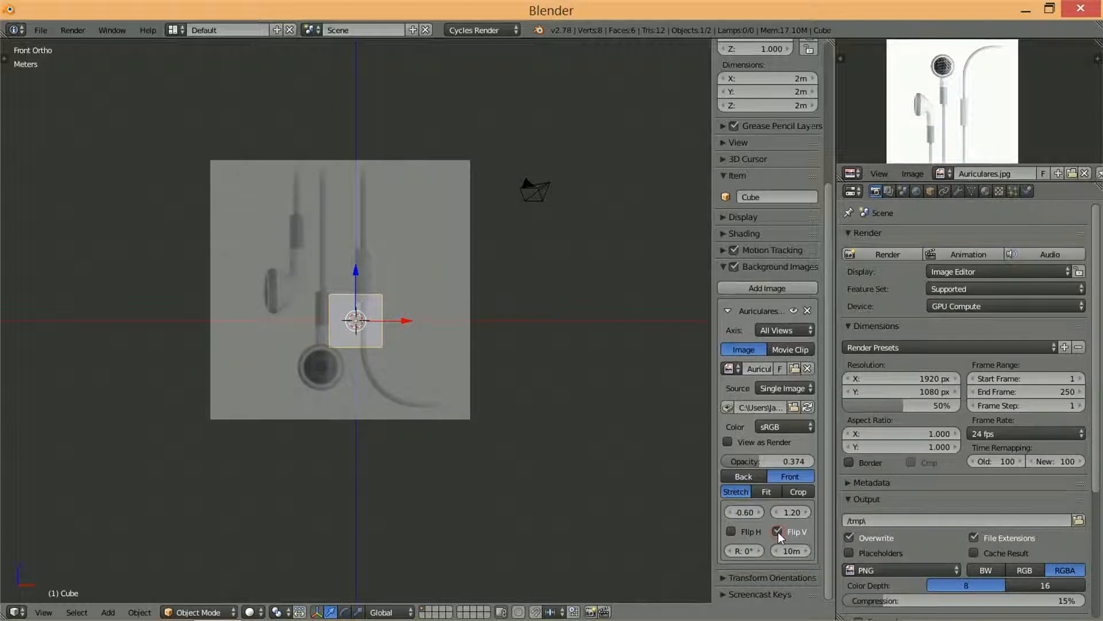
left_click(778, 533)
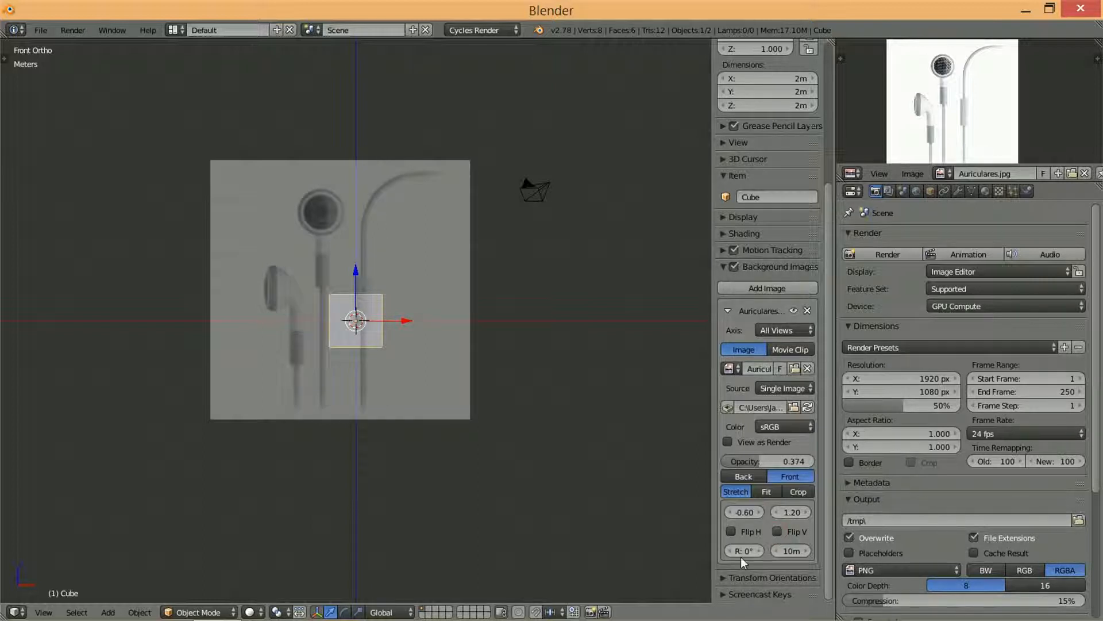
- Try rotating and enlarging the background image, resetting its rotation to 0° and its size to 10 m
mouse_move(742, 559)
left_mouse_down()
mouse_move(778, 554)
mouse_move(690, 556)
mouse_move(745, 557)
left_mouse_up()
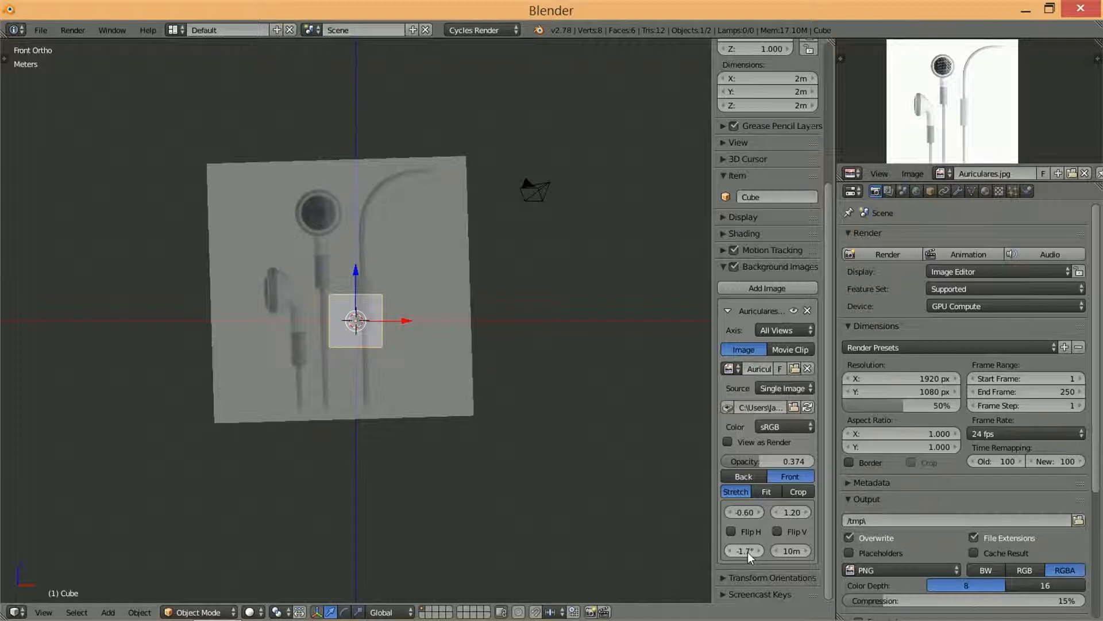
key("BackSpace")
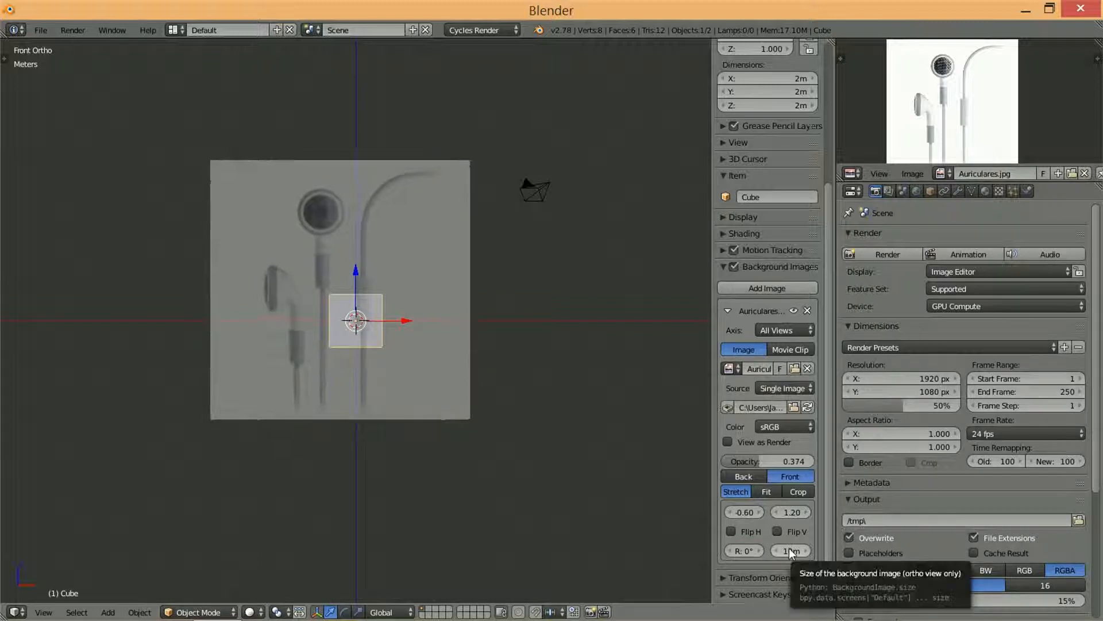
left_click_drag(788, 547, 813, 550)
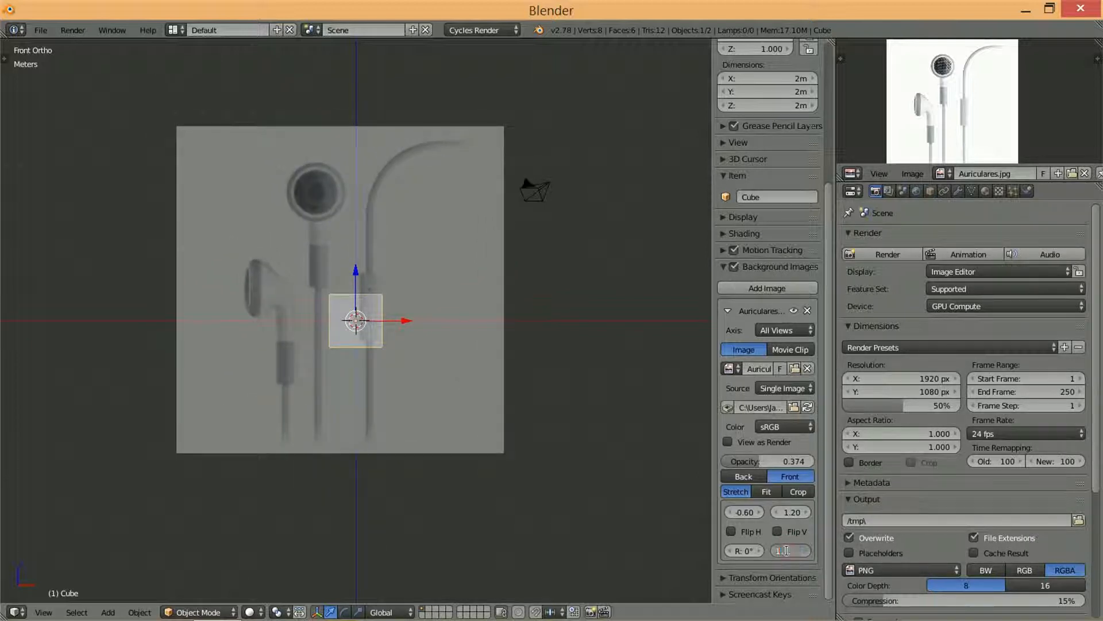
type("10")
key("Return")
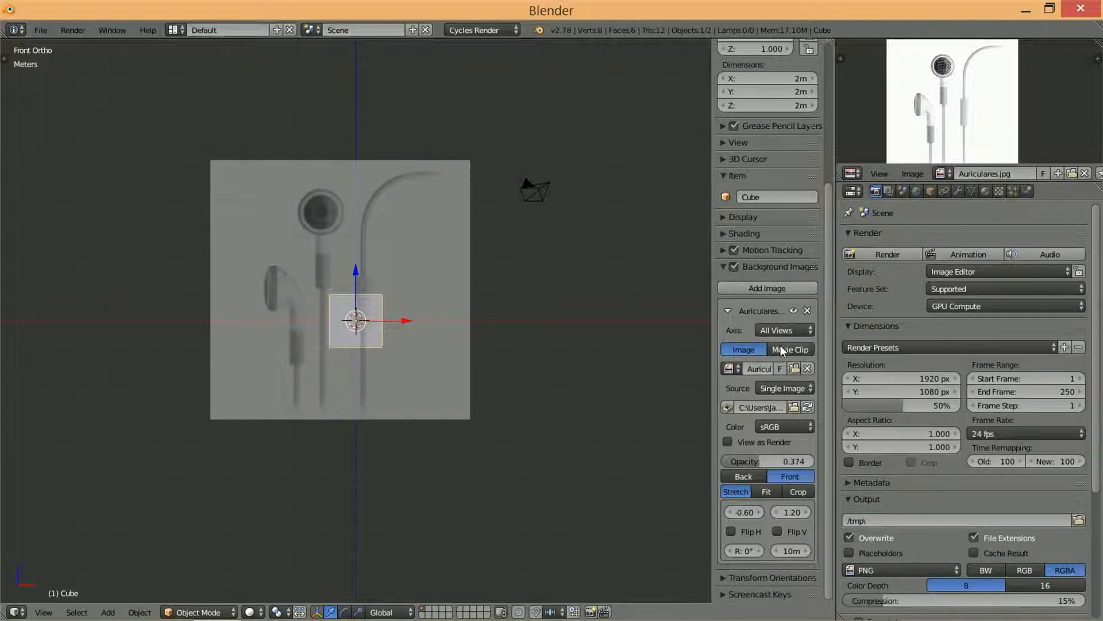
- Return the 3D view to the front orthographic view
left_click(795, 391)
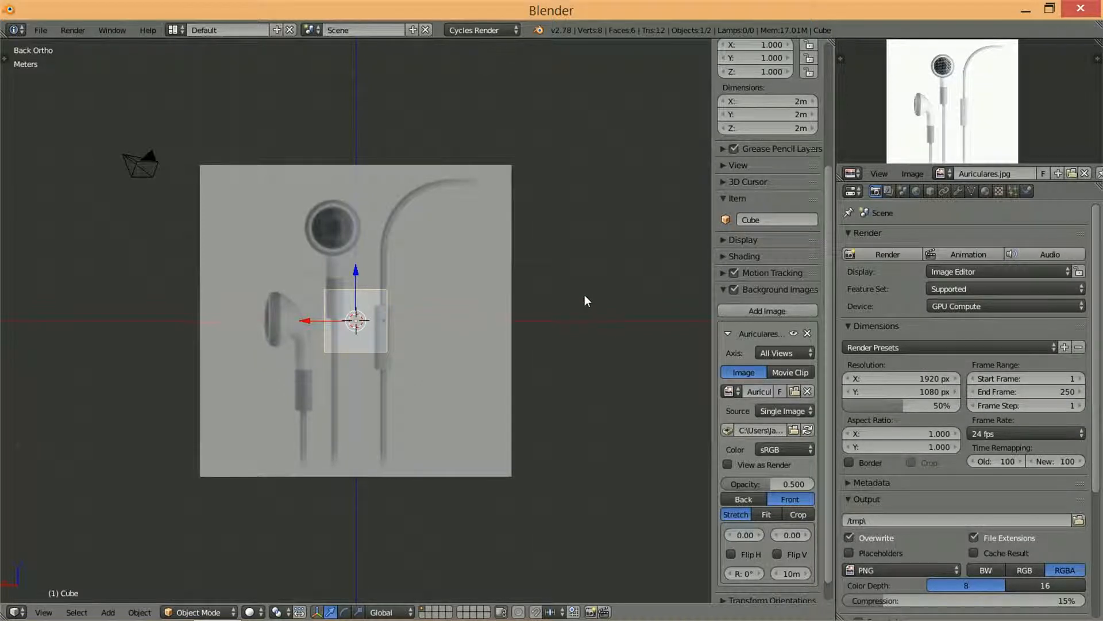
key("KP_1")
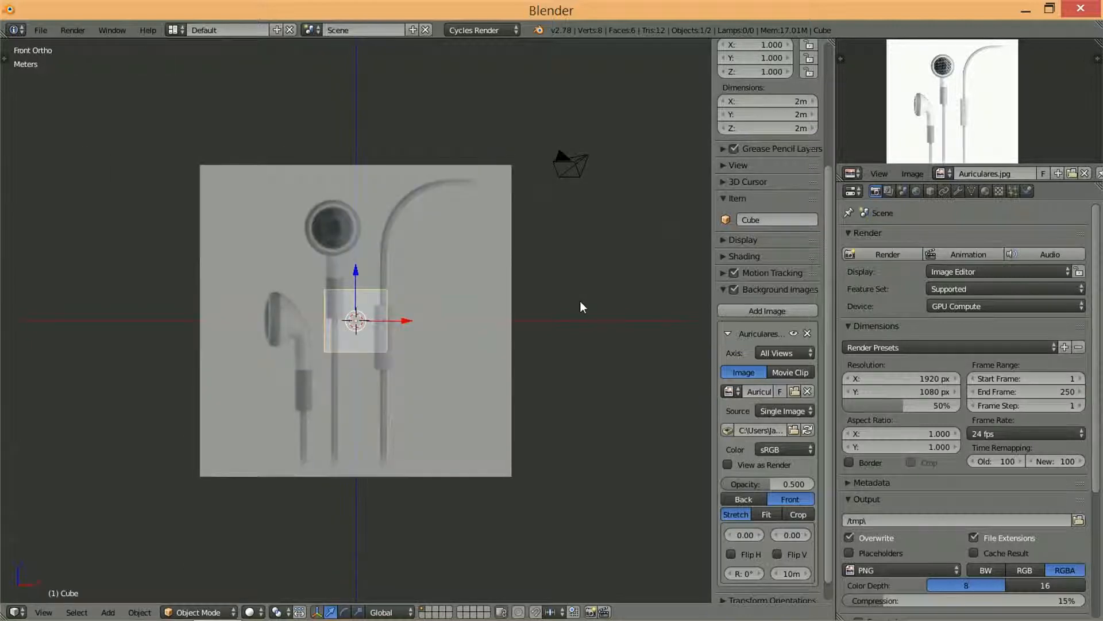
- Restrict the background image to the Right view axis and check its display in the front, right and left views
key("KP_3")
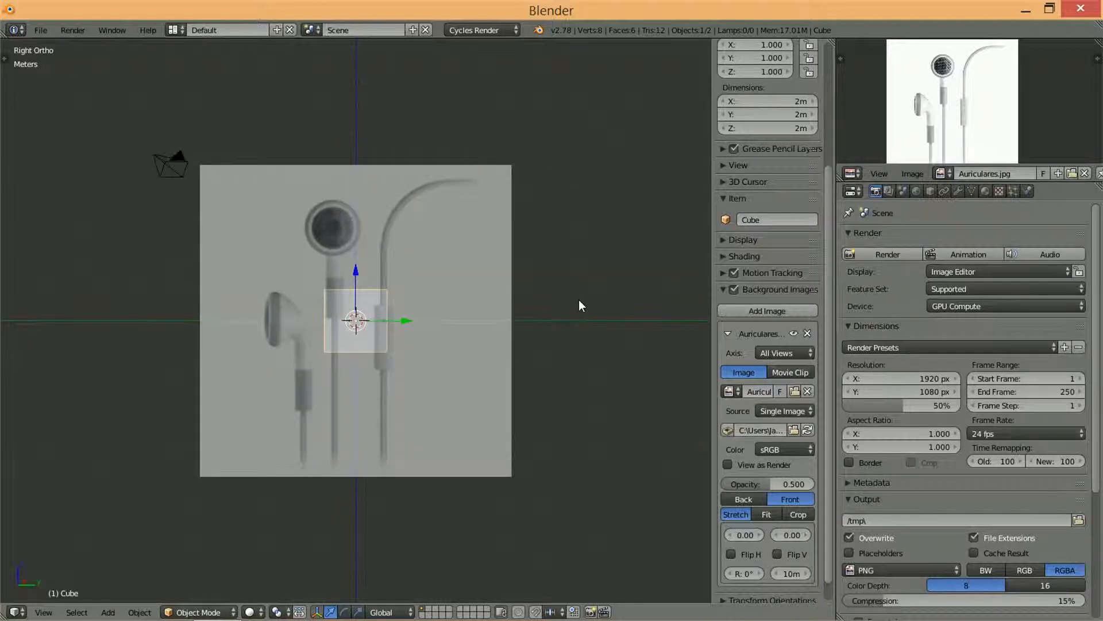
key("KP_7")
key("KP_1")
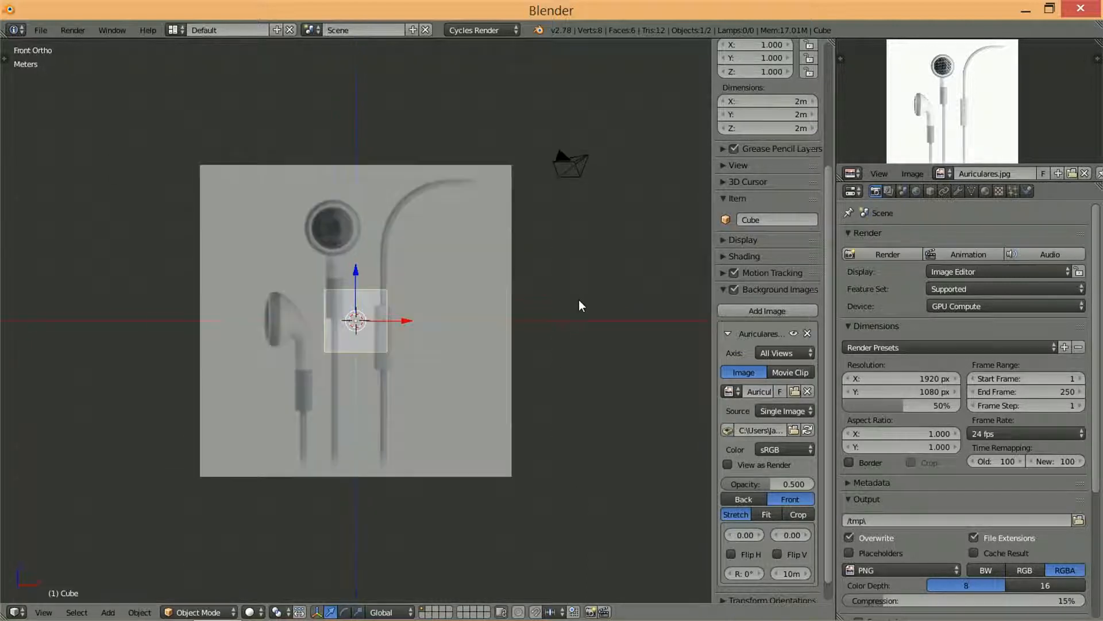
left_click(783, 353)
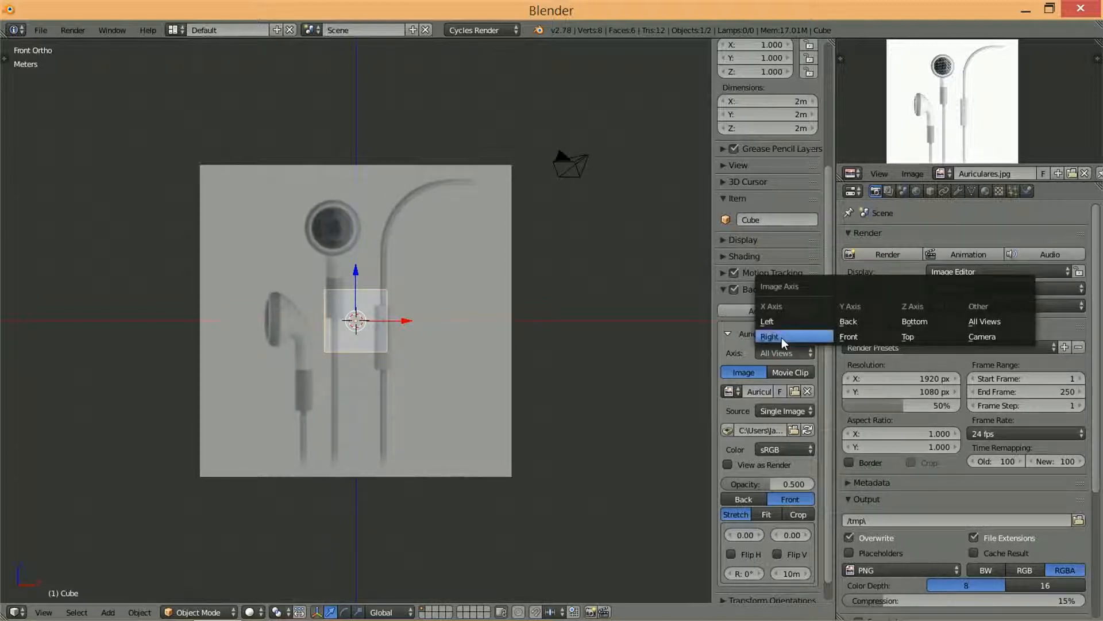
left_click(781, 337)
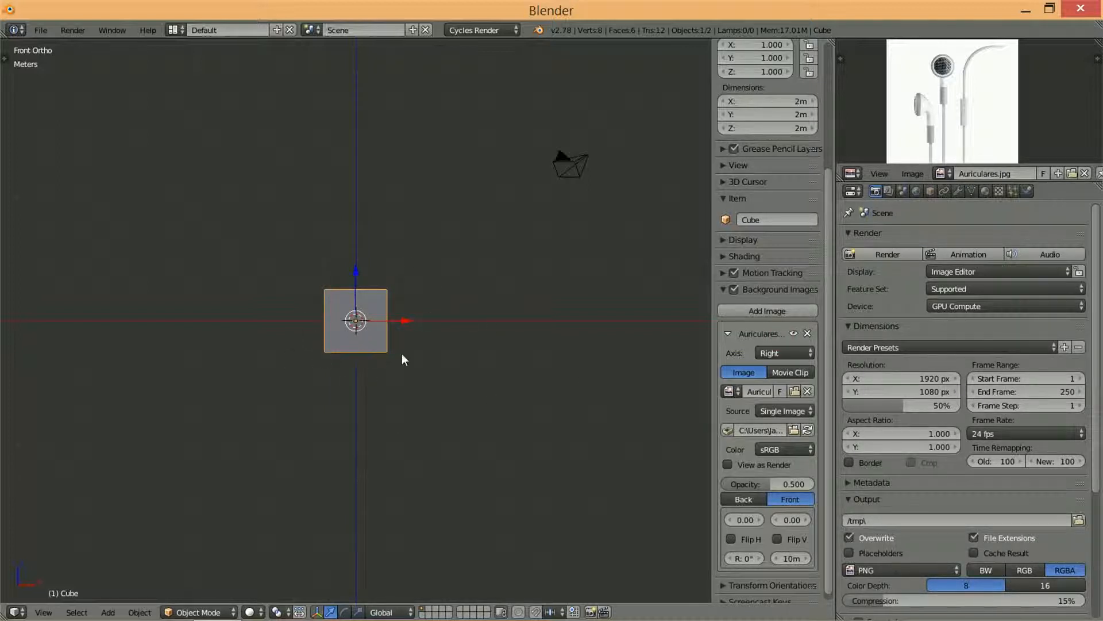
key("KP_3")
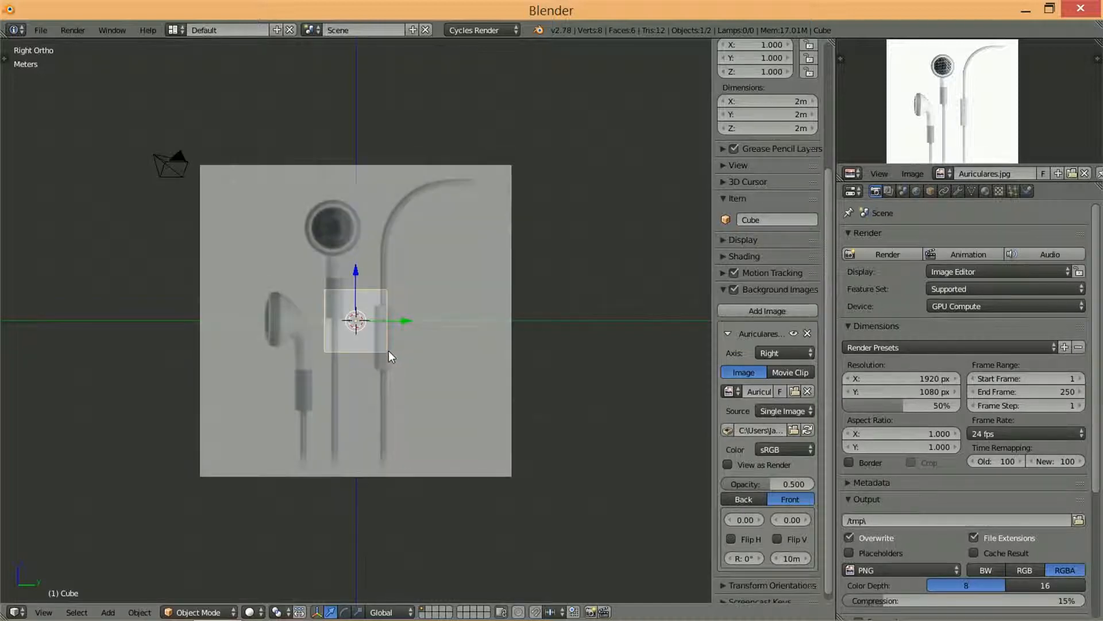
key("ctrl+KP_3")
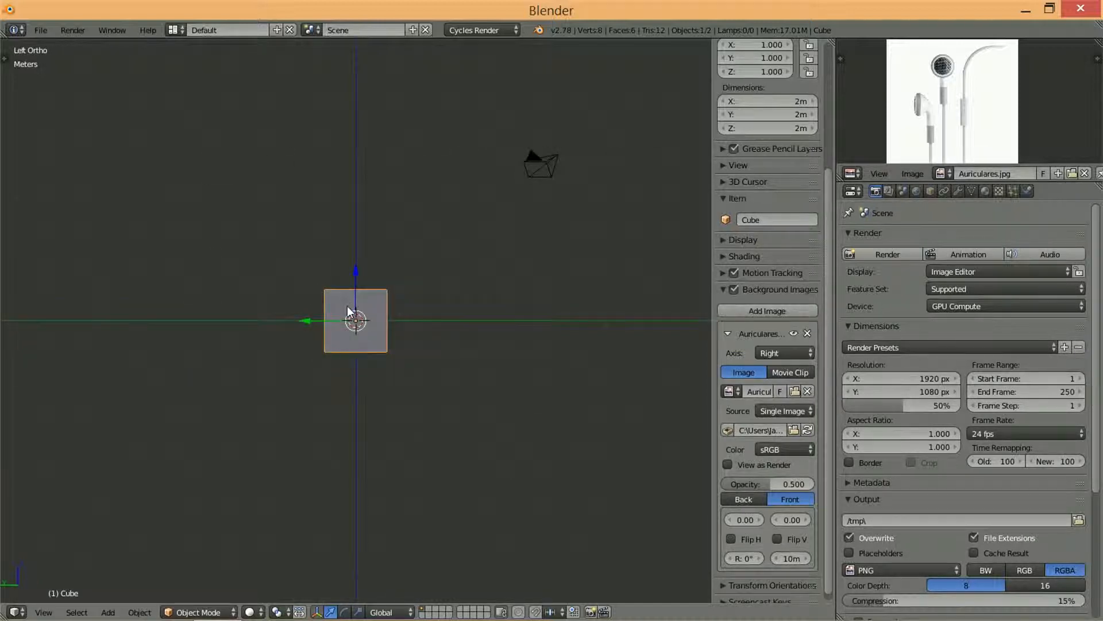
- Offset the right-view background image 0.70 horizontally and -3.00 vertically so the round earbud sits centred on the cube
key("KP_3")
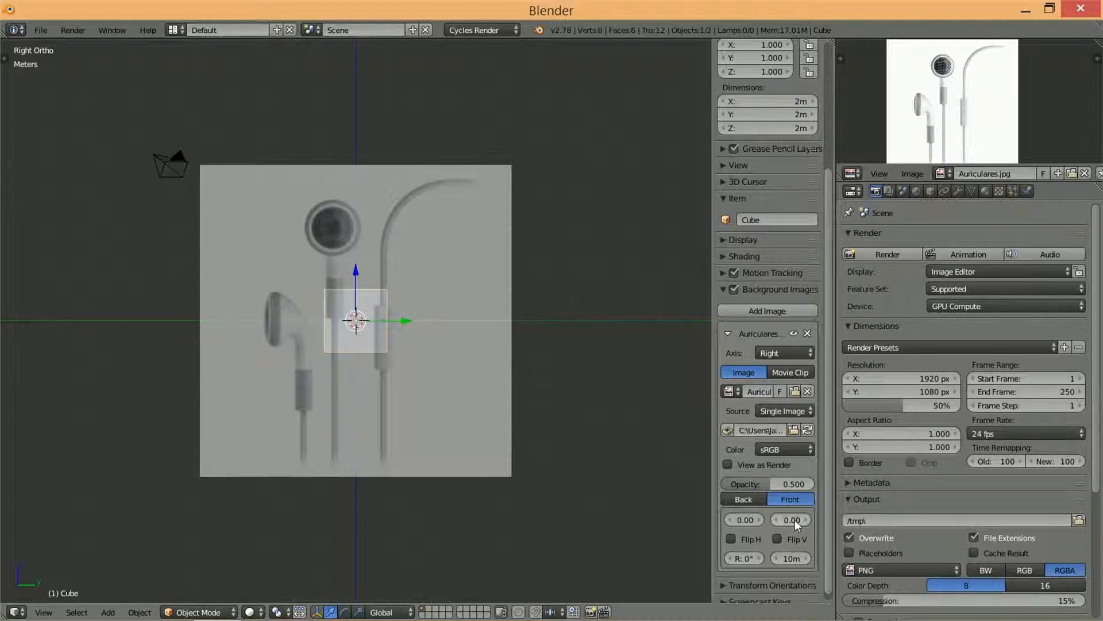
left_click_drag(794, 520, 751, 519)
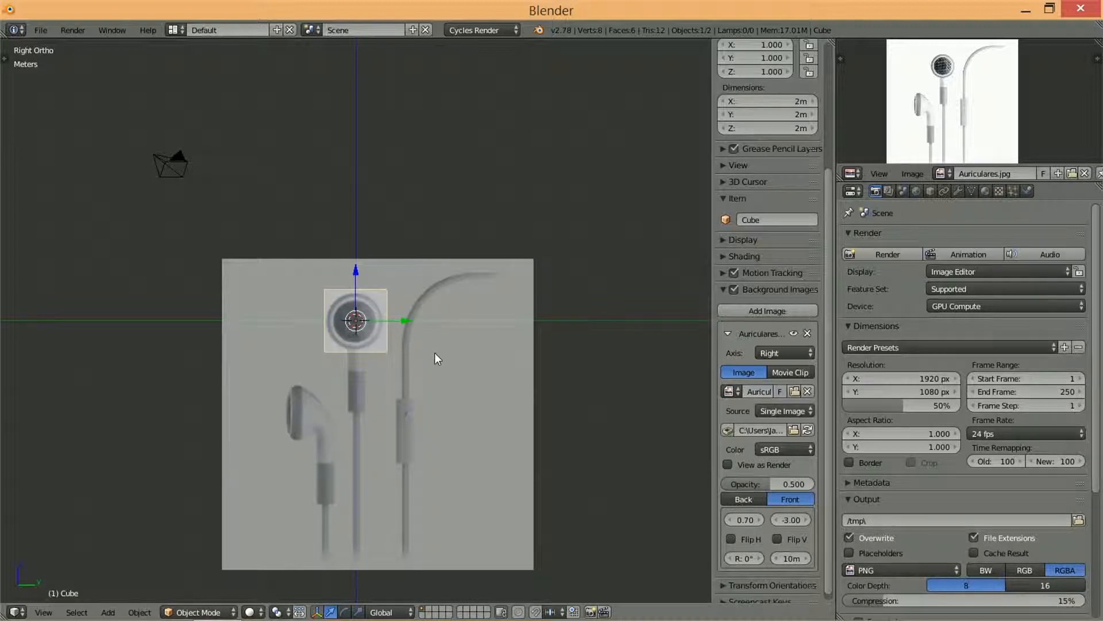
key("KP_1")
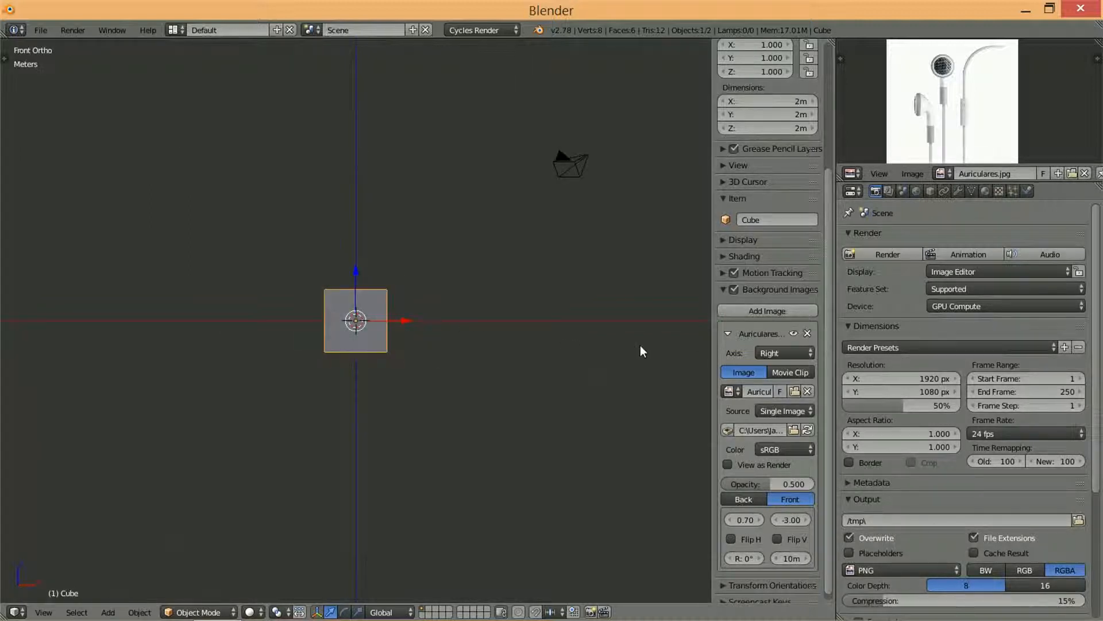
- Add a second background image using the loaded Auriculares.jpg, assign it to the Front axis, and compare the front and right views
left_click(734, 327)
left_click(743, 312)
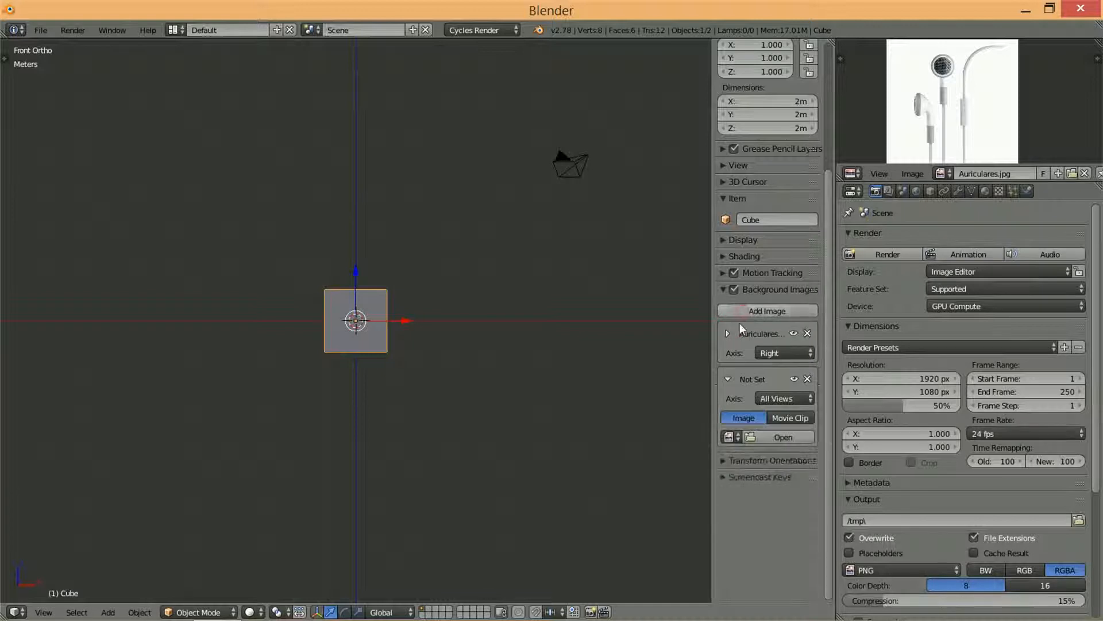
left_click(799, 399)
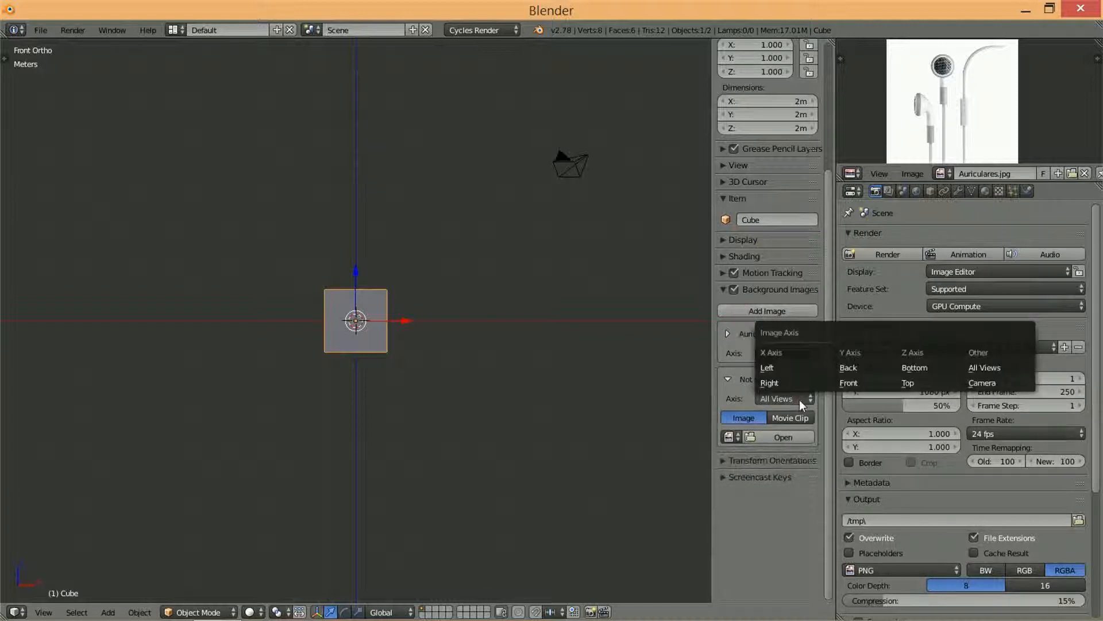
left_click(841, 381)
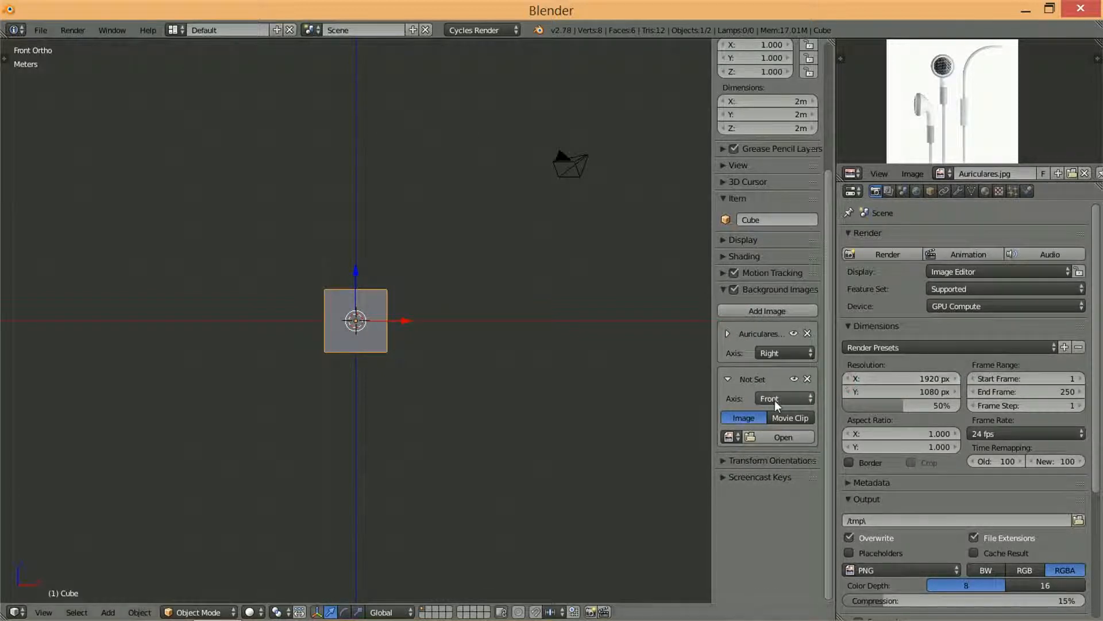
left_click(729, 438)
left_click(748, 458)
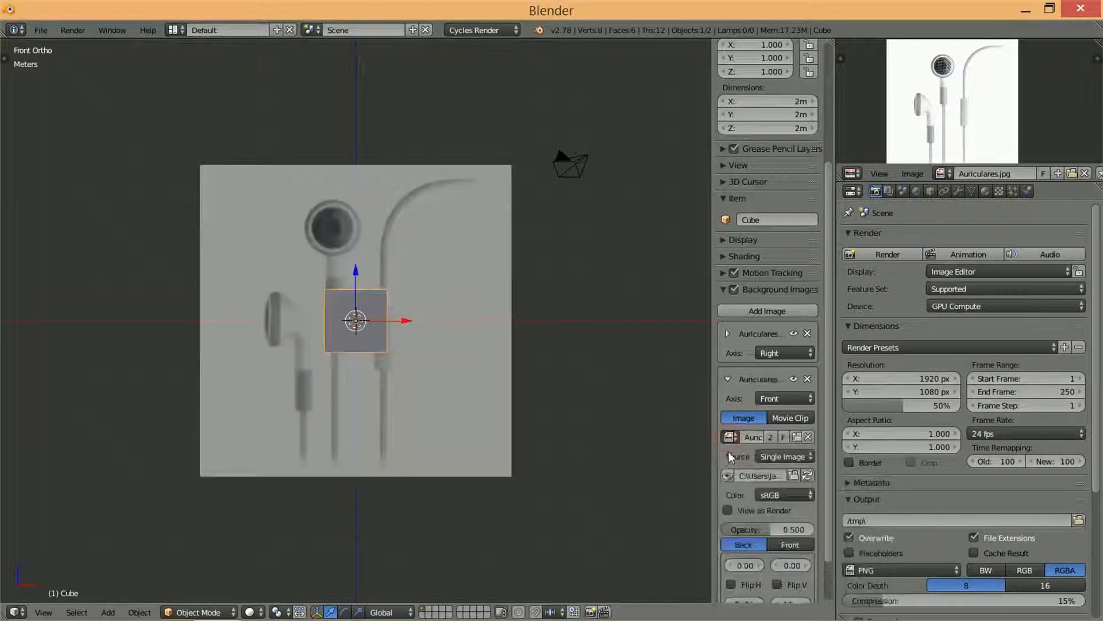
key("KP_3")
key("KP_1")
key("KP_3")
key("KP_1")
- Display the front-view background image in front of objects and set its offsets to 2.10 horizontally and 0.10 vertically
scroll(760, 528, "down", 3)
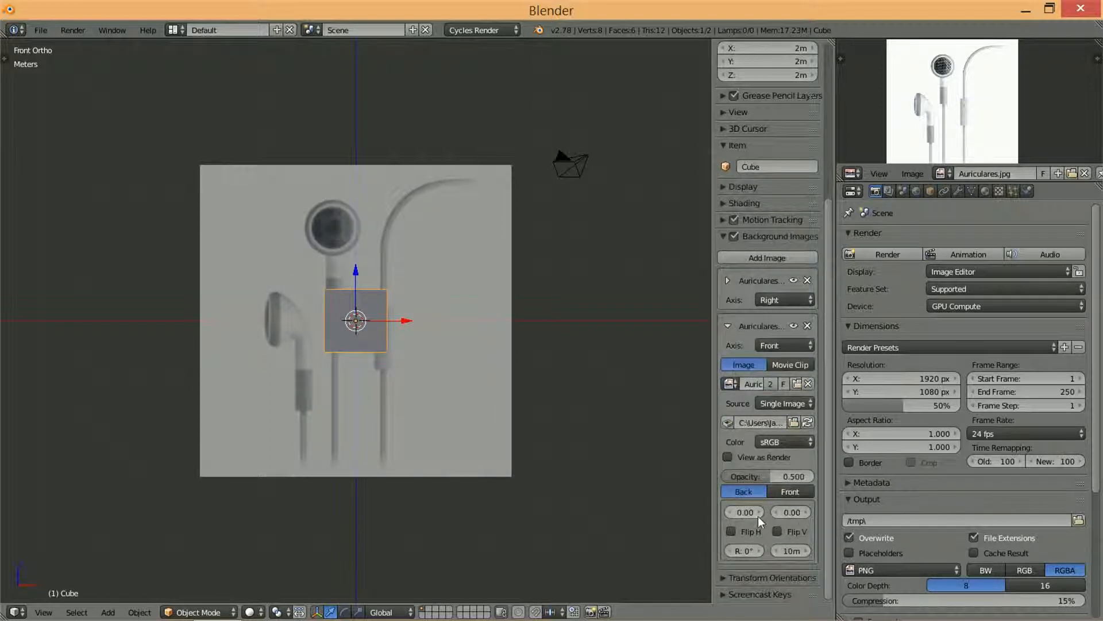
left_click_drag(793, 517, 755, 513)
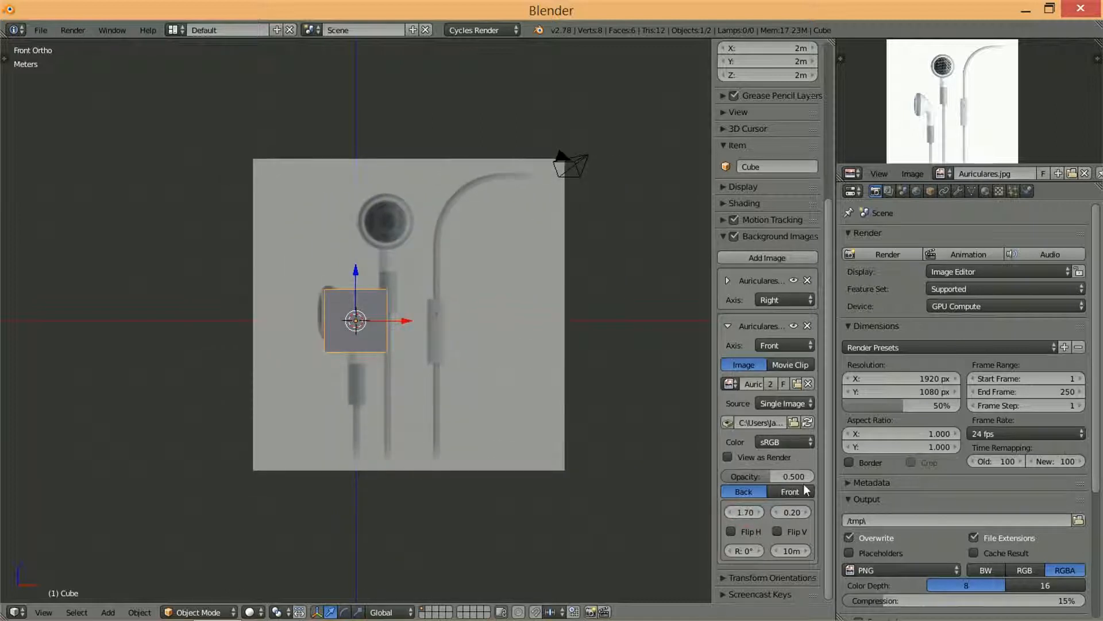
left_click(796, 491)
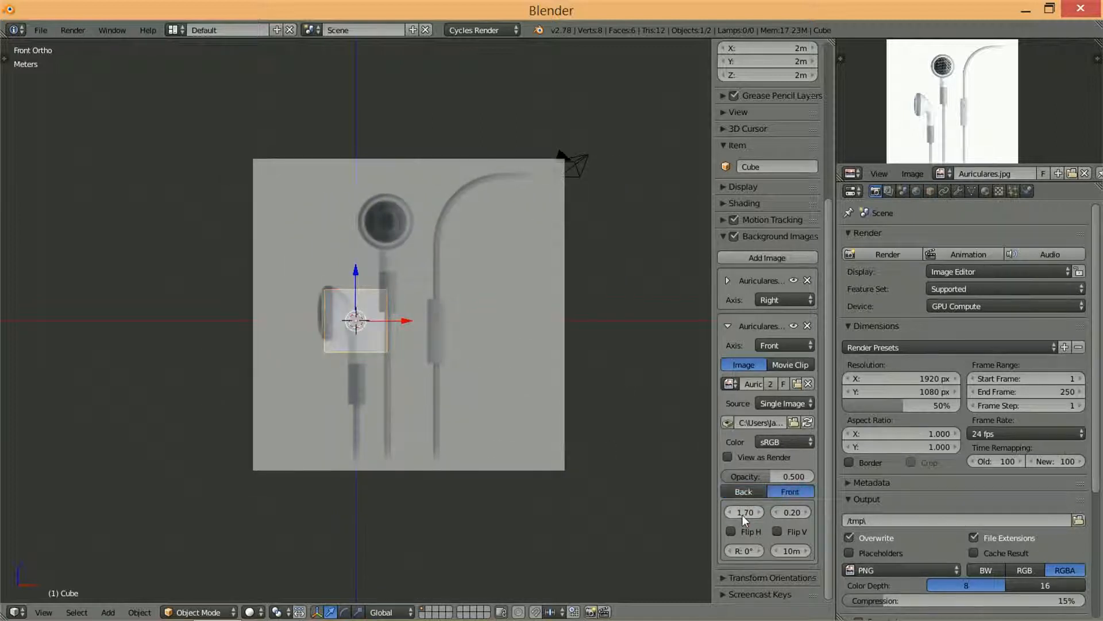
left_click_drag(745, 517, 778, 512)
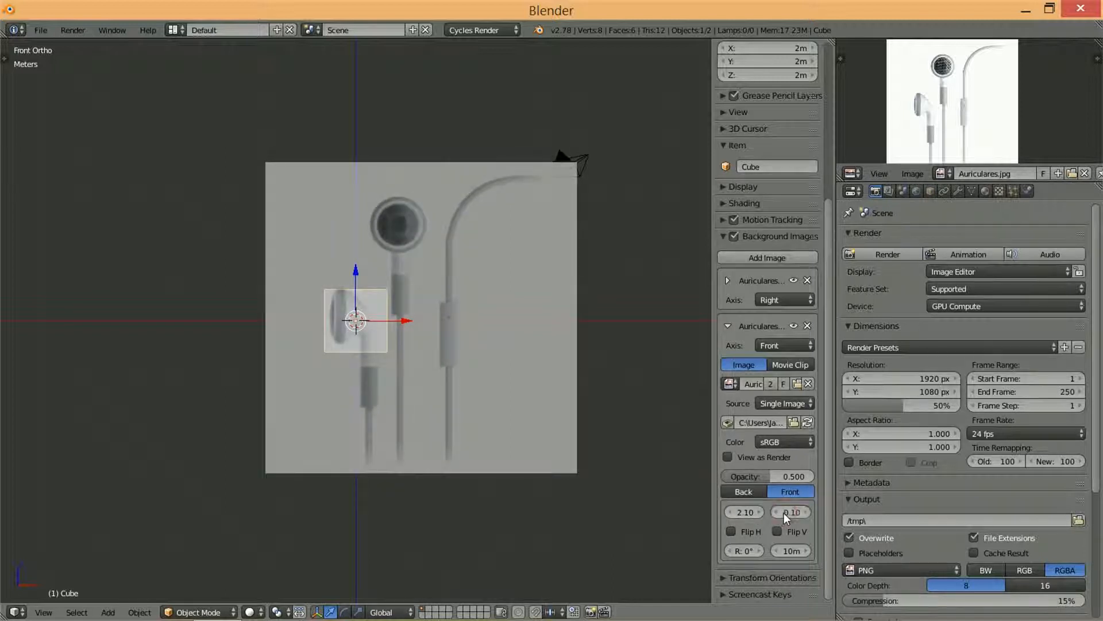
- Compare the front, right and top views to check how both background images line up with the cube
key("KP_3")
key("KP_1")
key("KP_7")
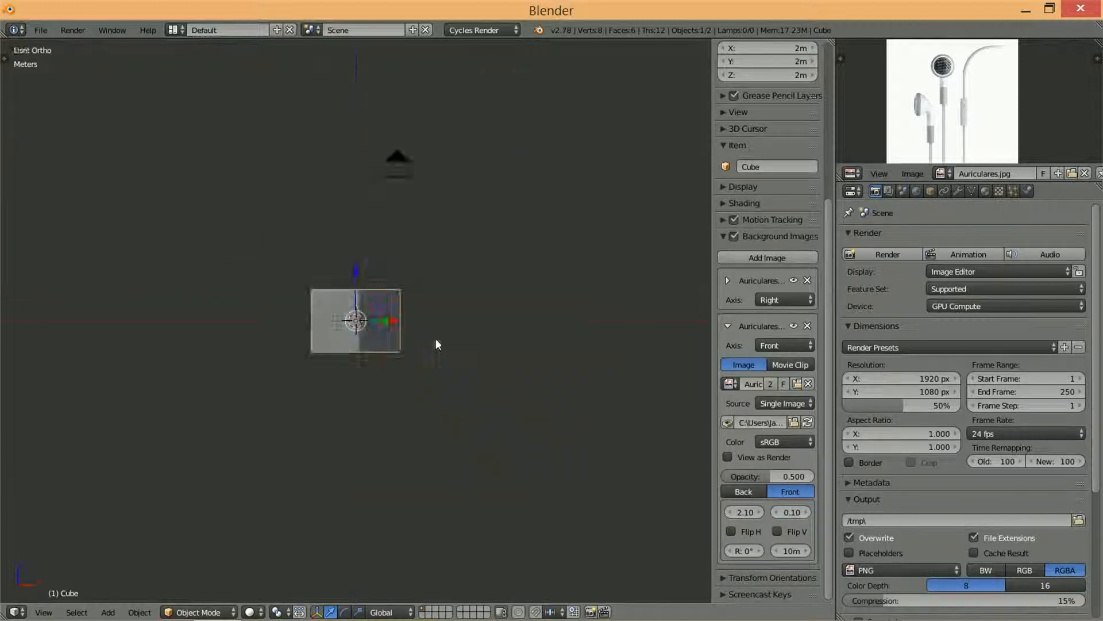
key("KP_3")
key("KP_1")
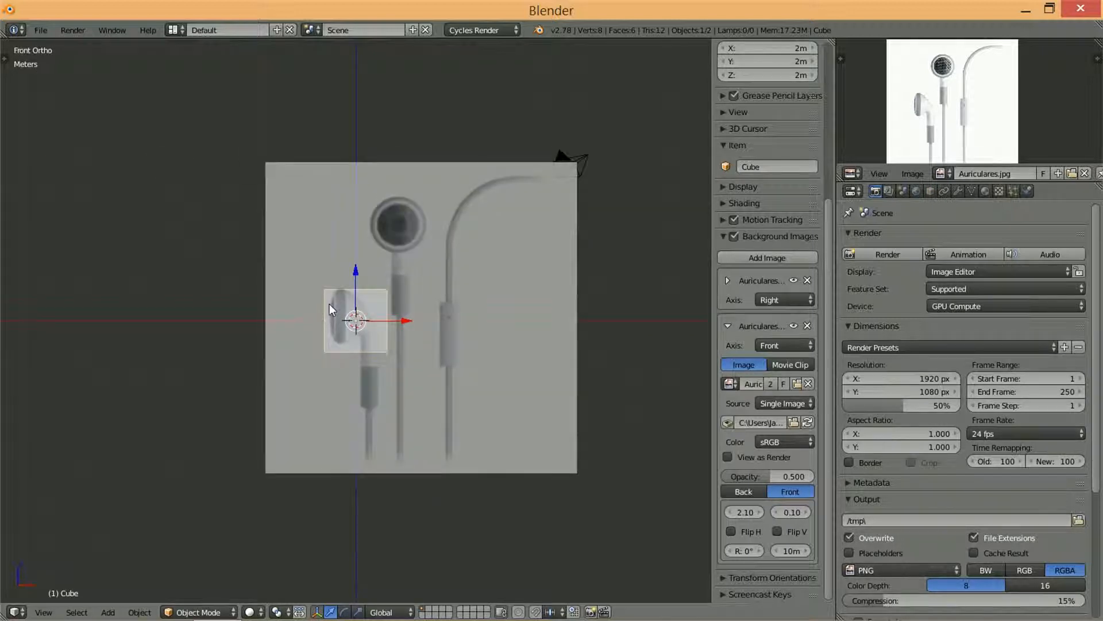
key("KP_7")
key("KP_3")
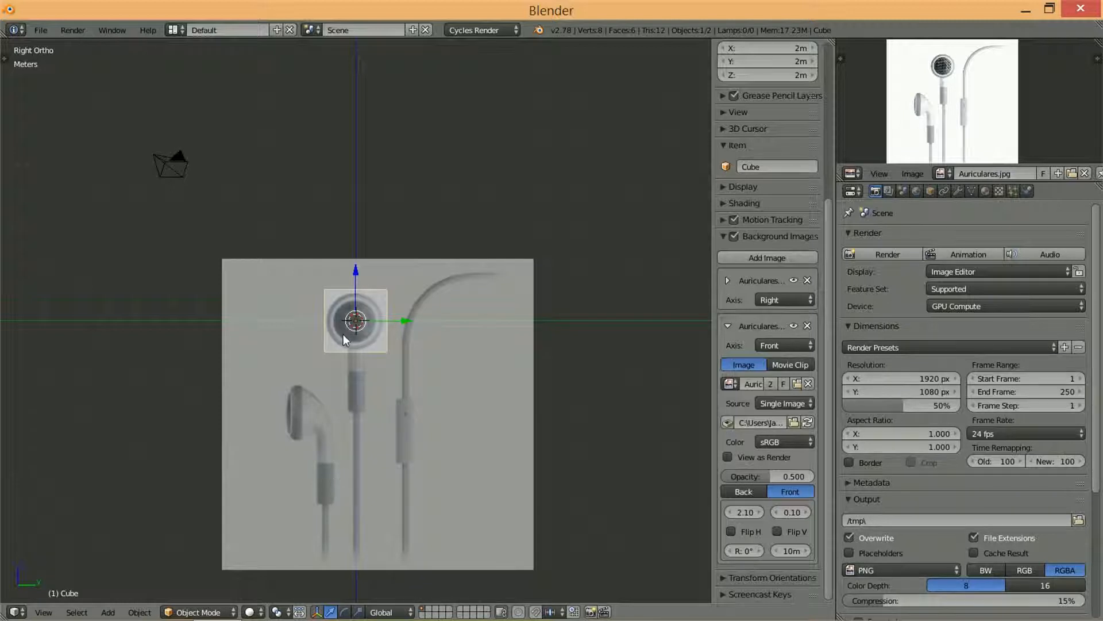
key("KP_1")
key("KP_3")
key("KP_1")
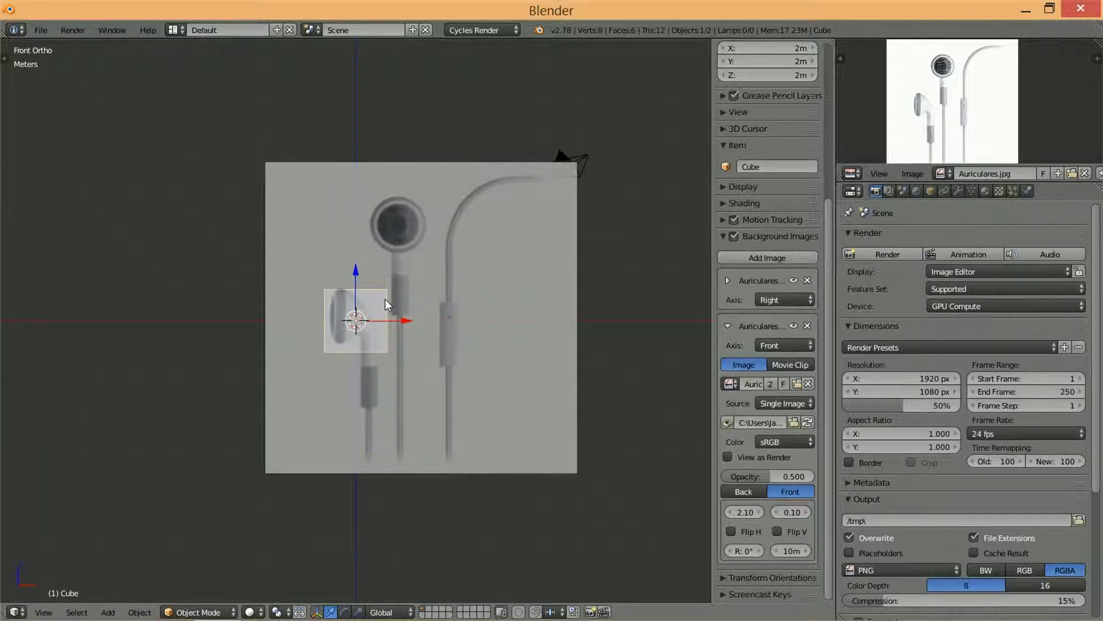
- Edit the cube's mesh and cut one vertical edge loop centred through its middle
key("Tab")
scroll(362, 327, "up", 5)
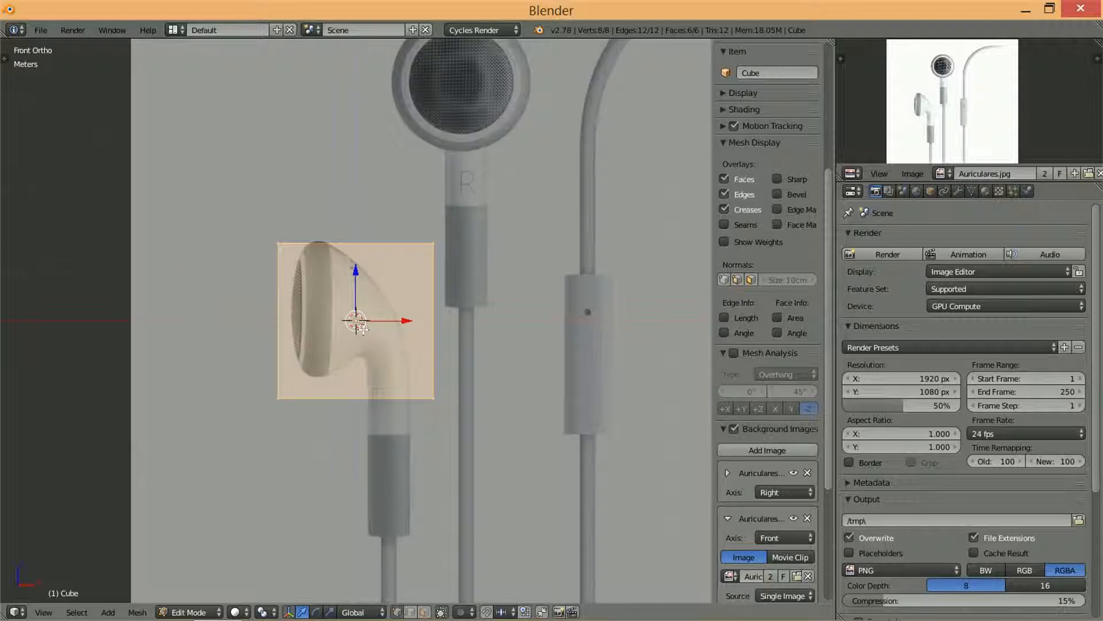
key("ctrl+r")
left_click(374, 246)
right_click(374, 244)
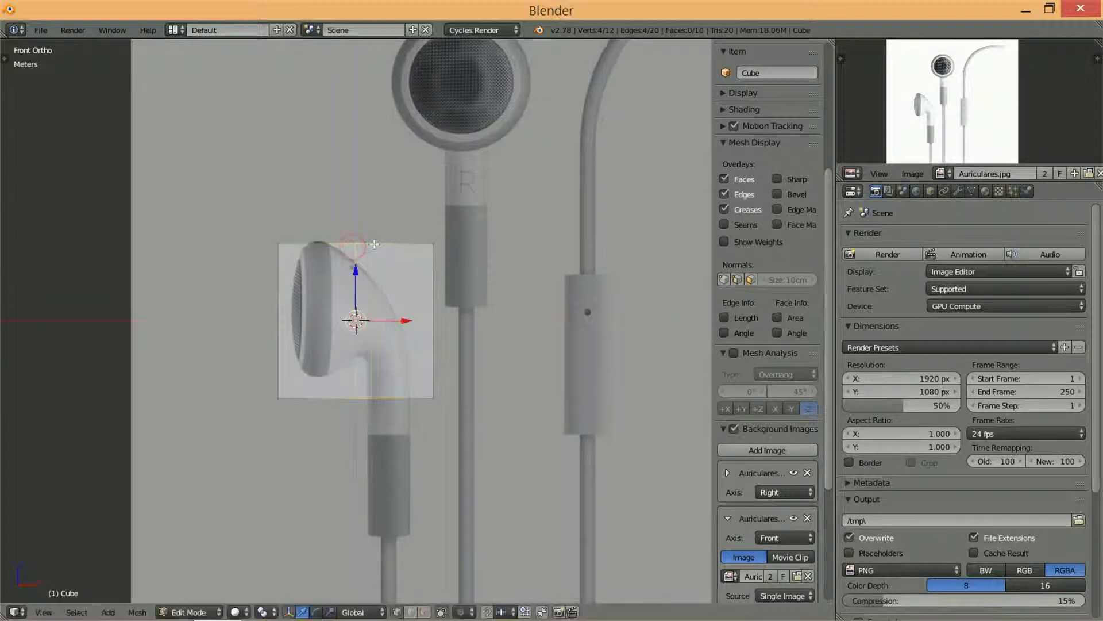
- Shrink, tilt and shift the middle edge loop to follow the side-view earbud's narrowing neck, leaving nothing selected
key("s")
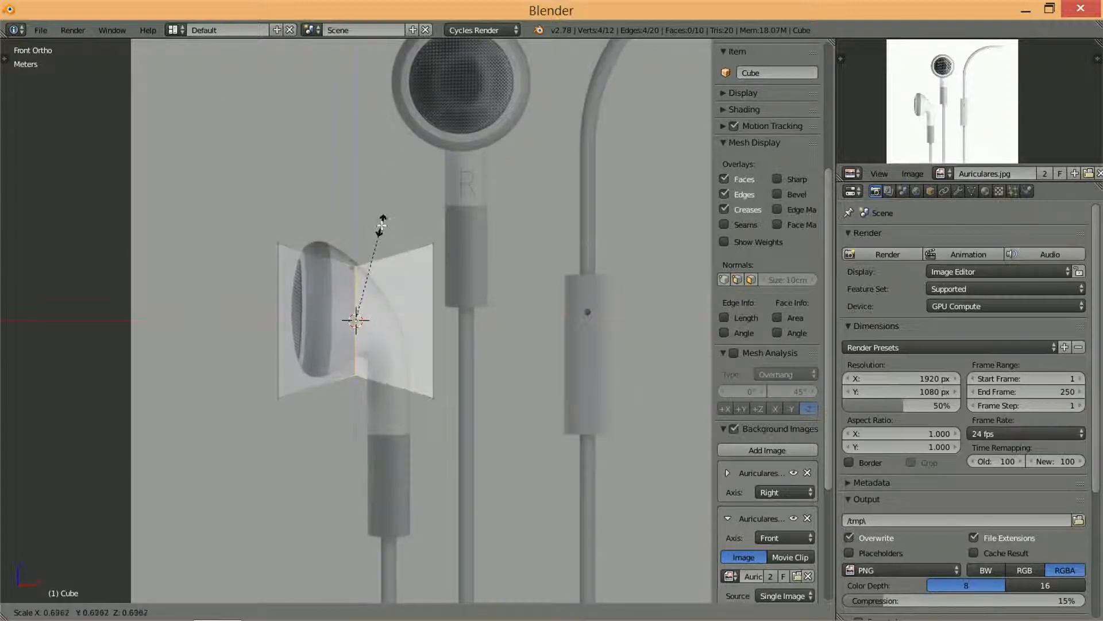
left_click(412, 249)
key("s")
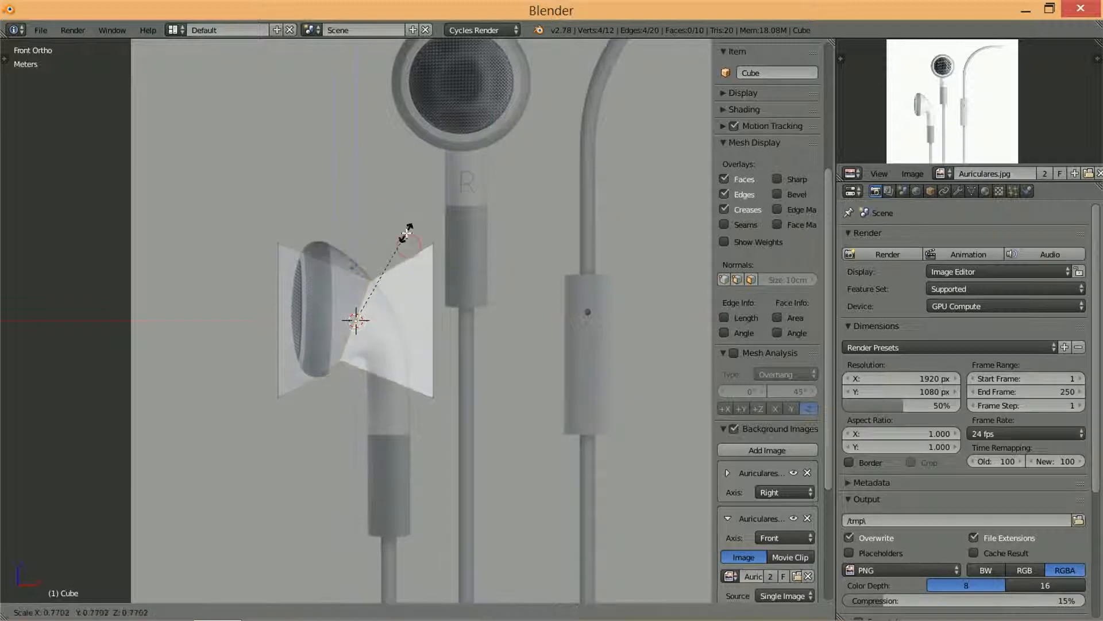
left_click(407, 231)
key("g")
left_click(417, 231)
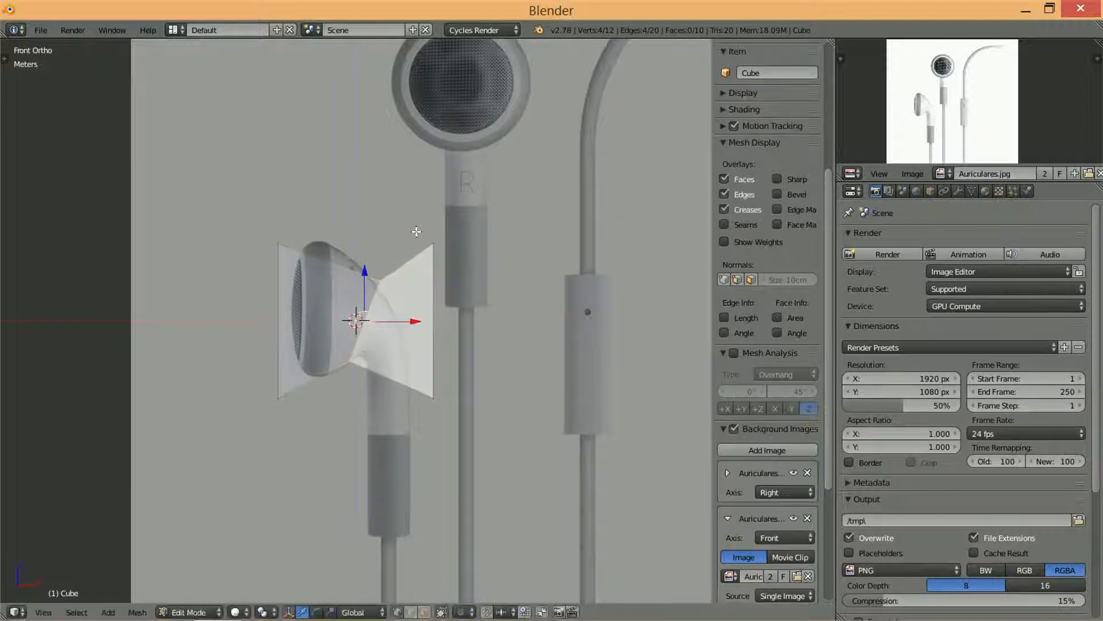
key("s")
left_click(411, 234)
key("a")
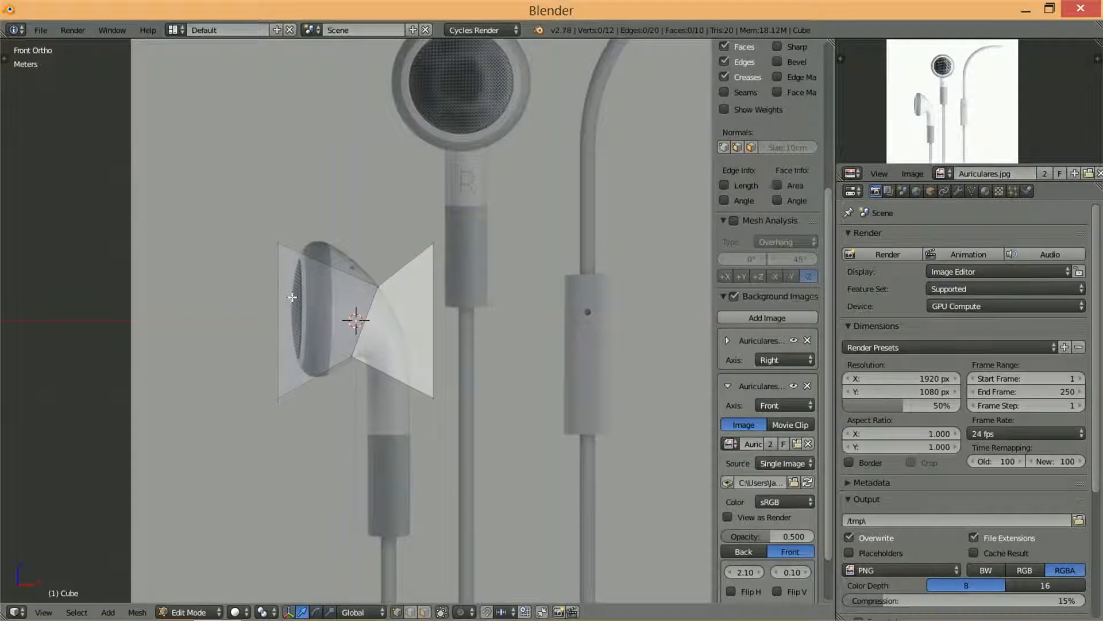
- Add a Subdivision Surface modifier to the cube with its View subdivisions set to 2
key("KP_3")
left_click(958, 191)
left_click(872, 236)
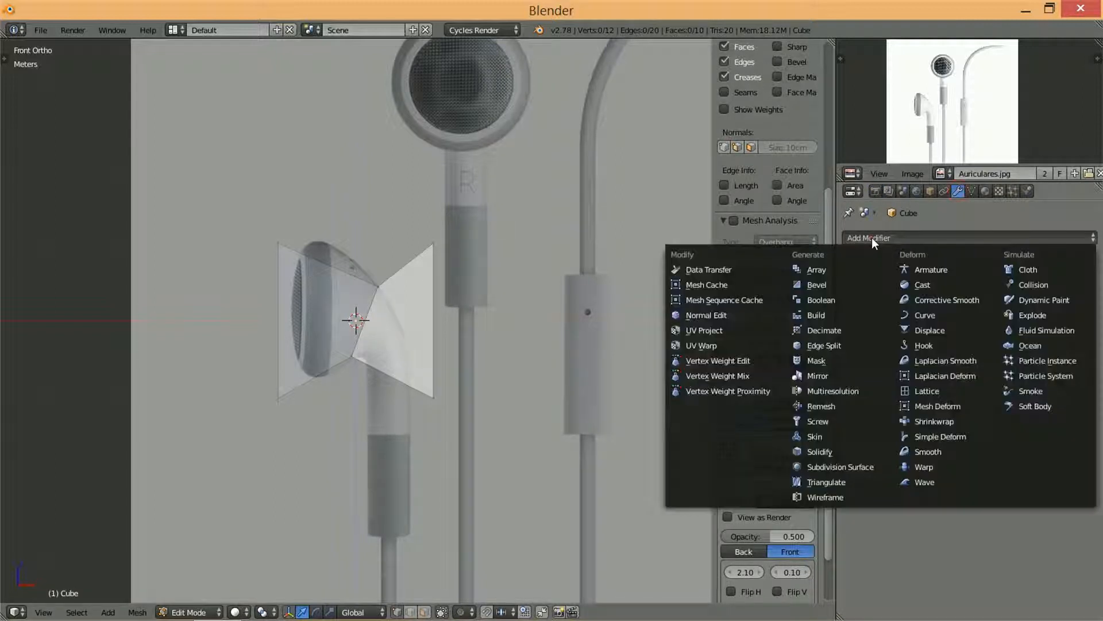
left_click(842, 467)
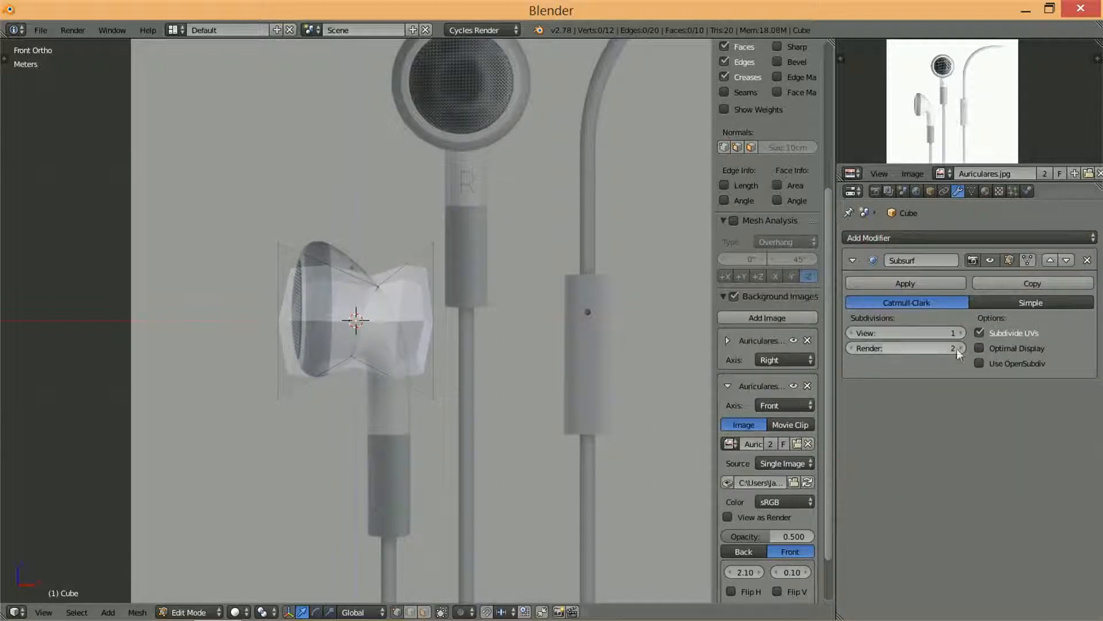
left_click(961, 333)
- Cut another edge loop between the middle loop and the cube's face at the earbud's speaker end
scroll(356, 321, "up", 3)
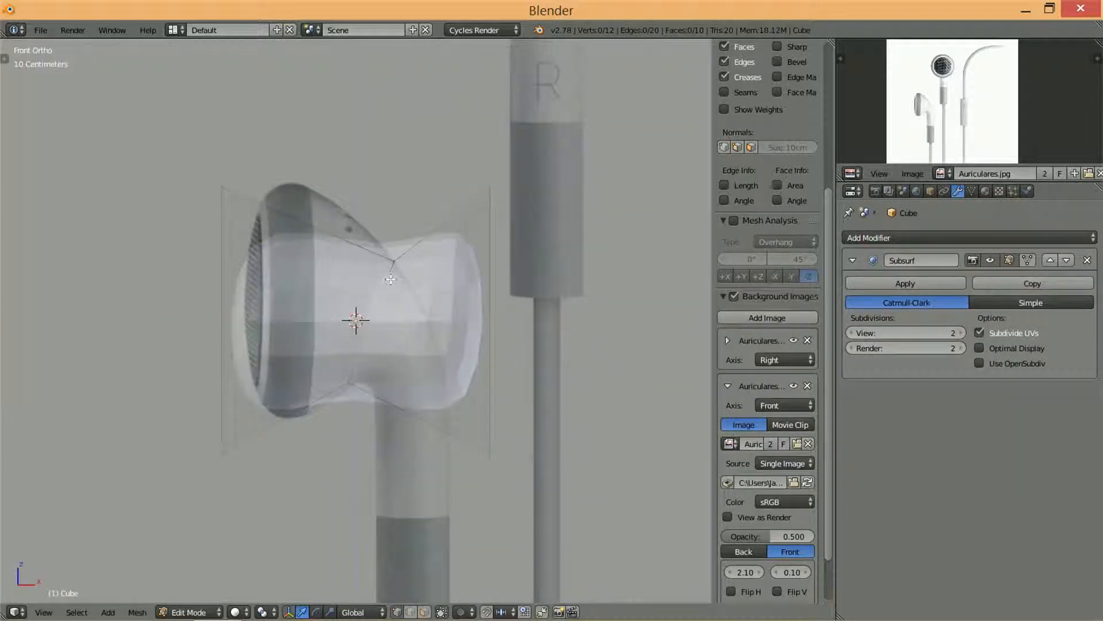
key("ctrl+r")
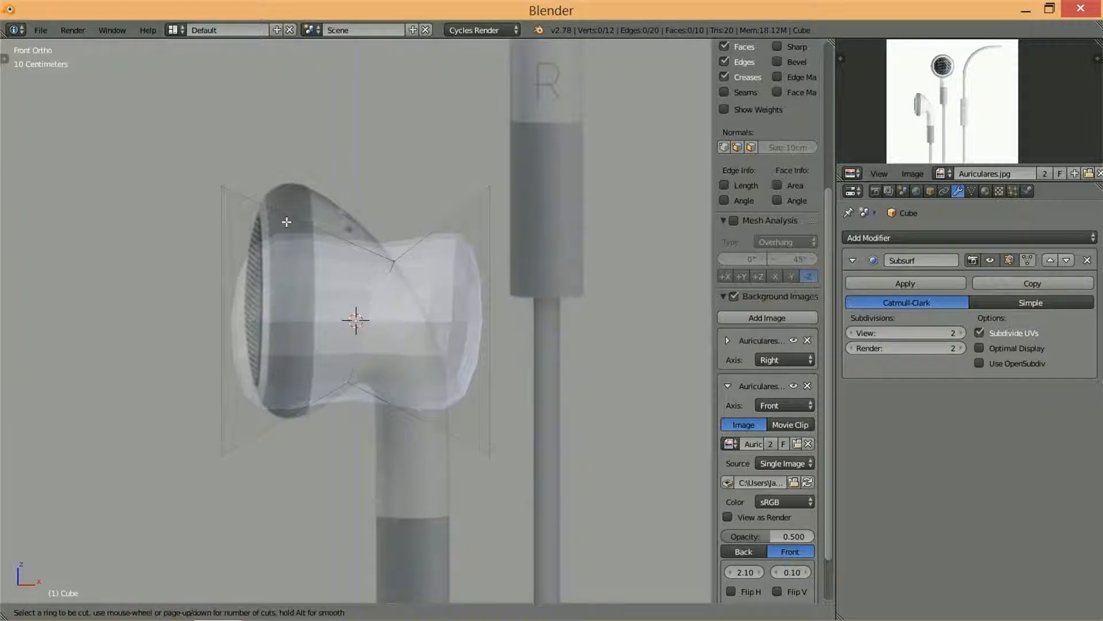
left_click(283, 220)
left_click(282, 218)
- Enlarge, shift and tilt the new edge loop to follow the back of the side-view earbud's speaker head, leaving nothing selected
key("s")
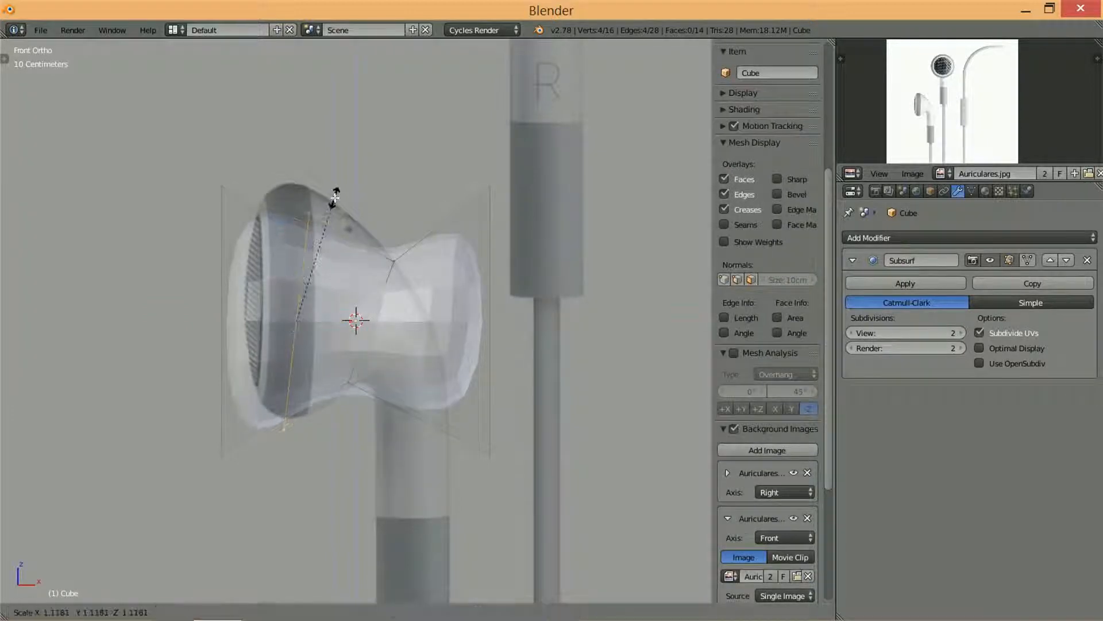
left_click(326, 151)
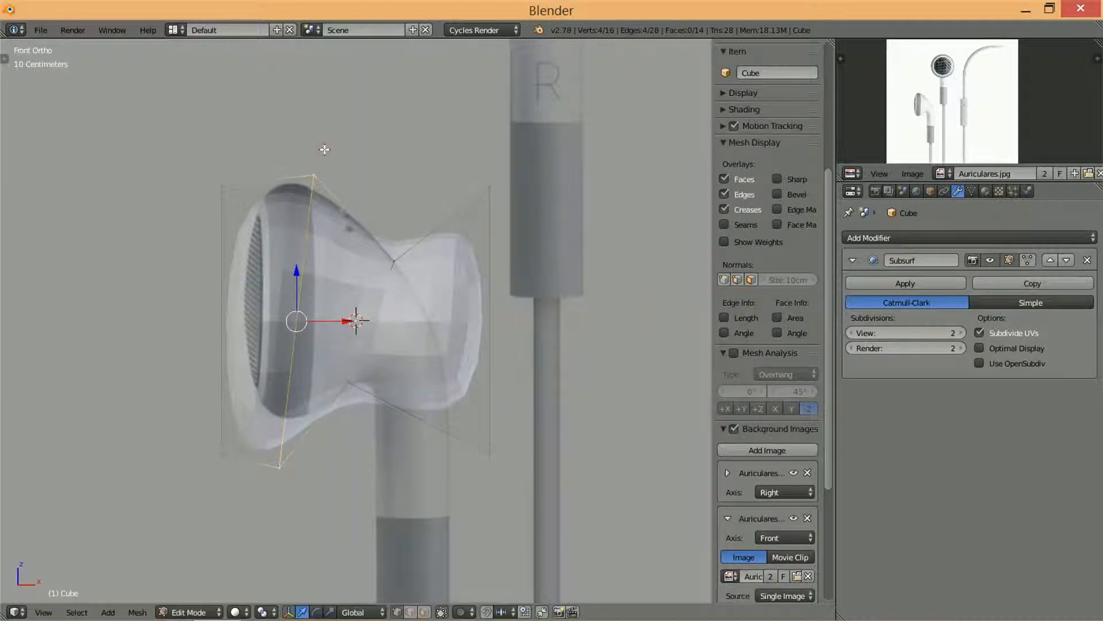
key("g")
left_click(347, 142)
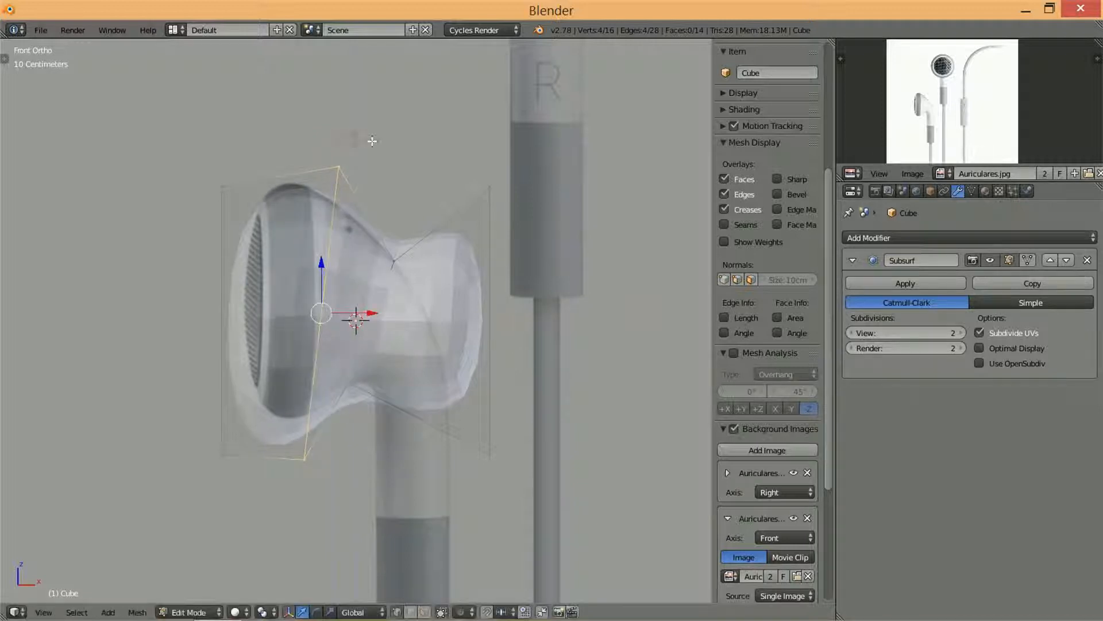
key("r")
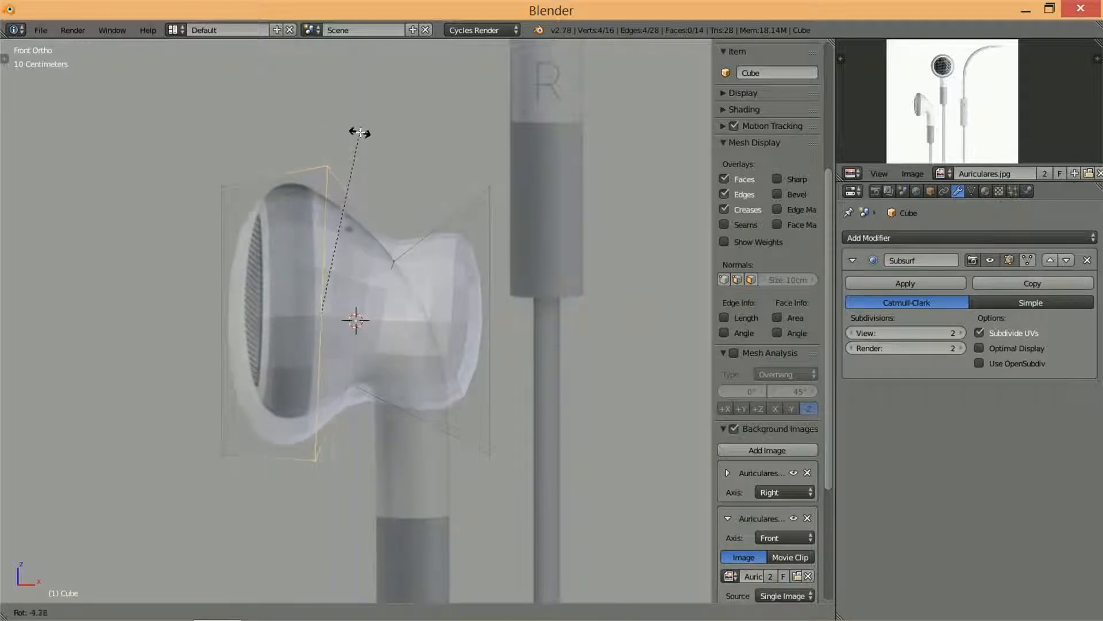
left_click(366, 135)
key("a")
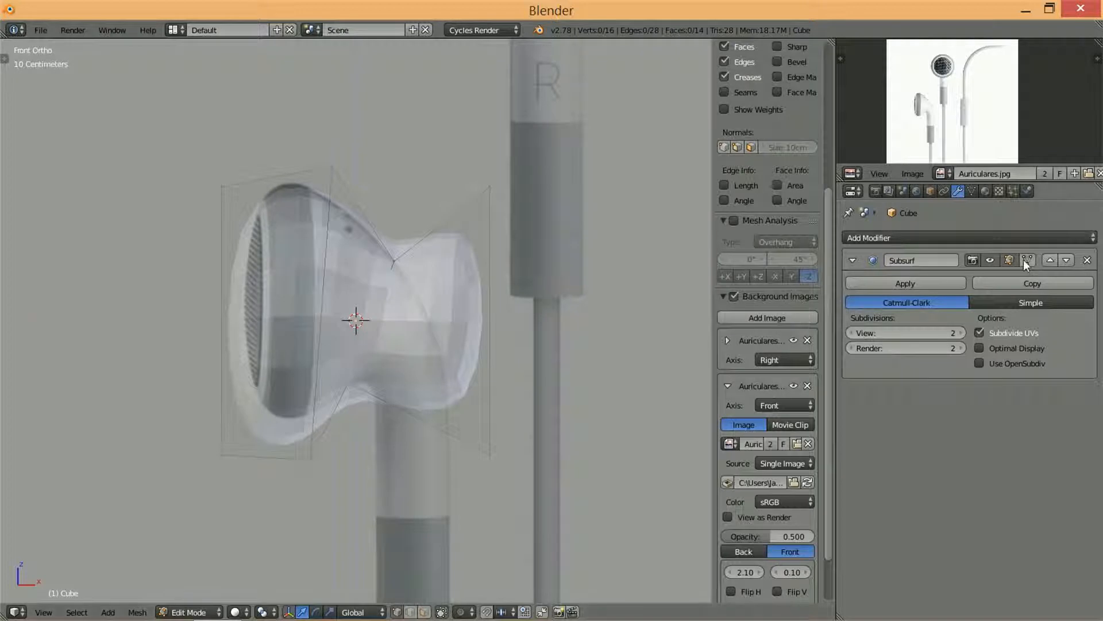
- Rotate the middle edge loop slightly more upright with the subdivision preview hidden in Edit Mode, and show the preview again
left_click(1009, 260)
left_click(1010, 259)
left_click(1010, 261)
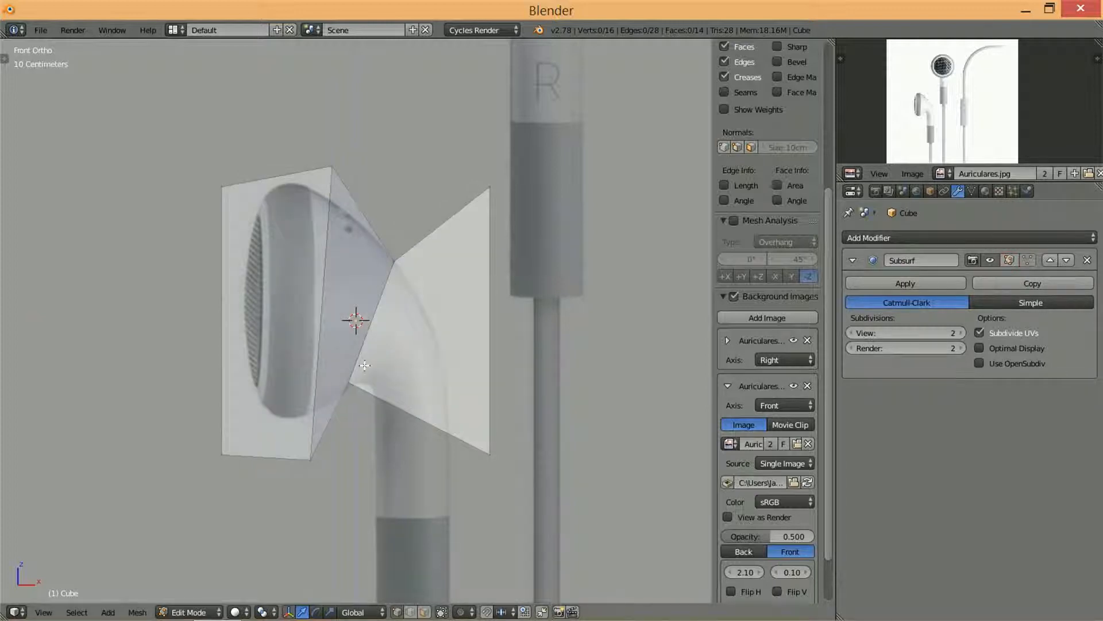
right_click(379, 345, "alt")
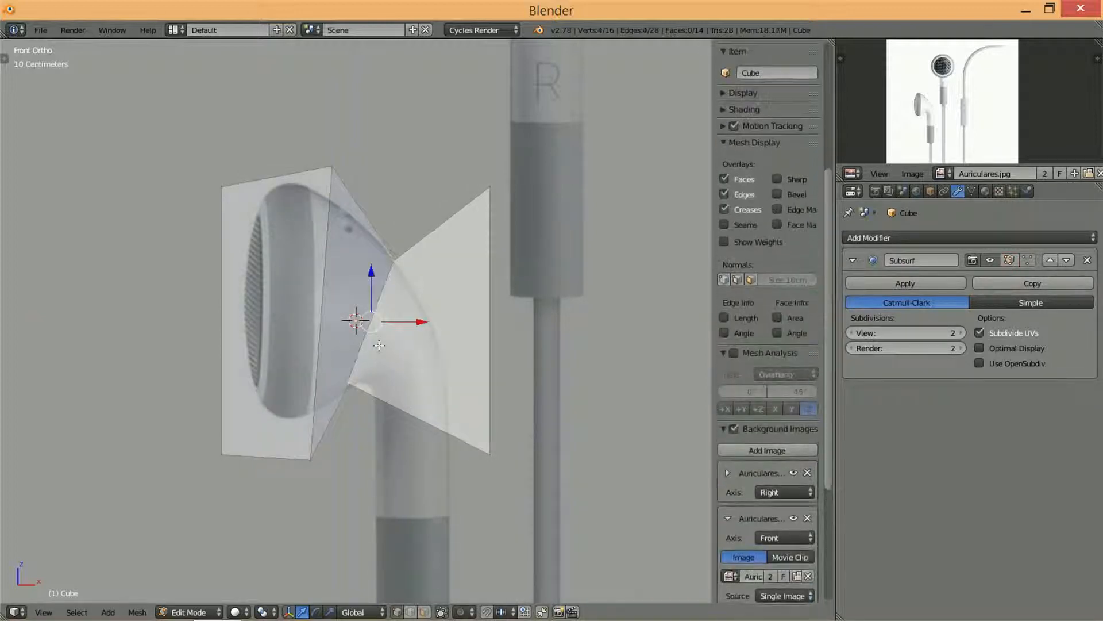
key("r")
left_click(470, 179)
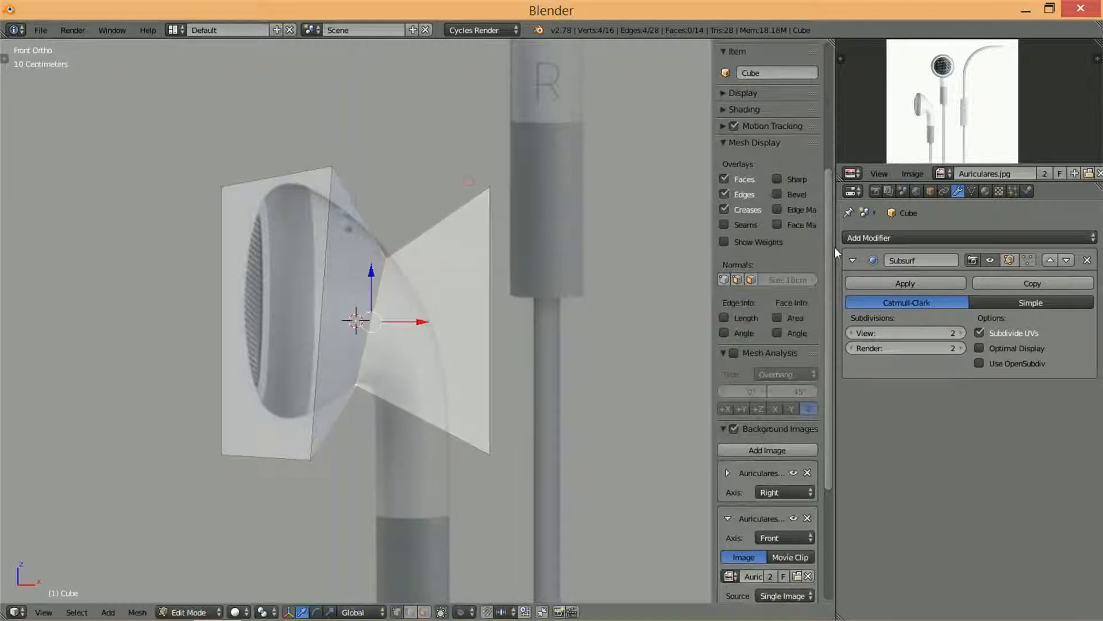
left_click(1010, 261)
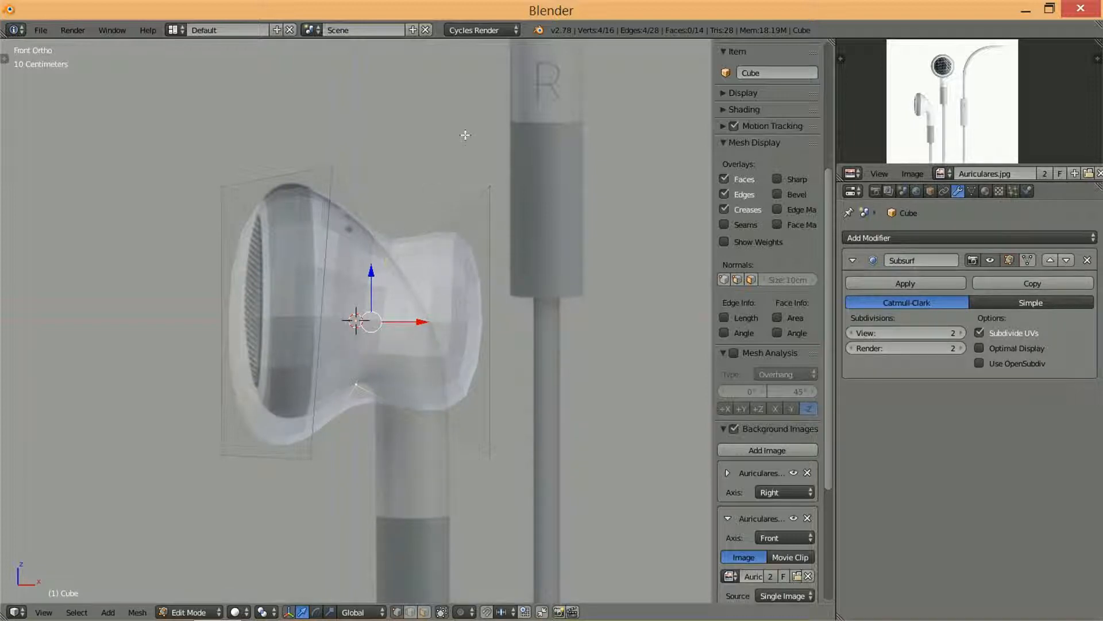
- Shrink the middle edge loop and raise it slightly to fit the earbud's neck, checking it against the unsubdivided cage
key("s")
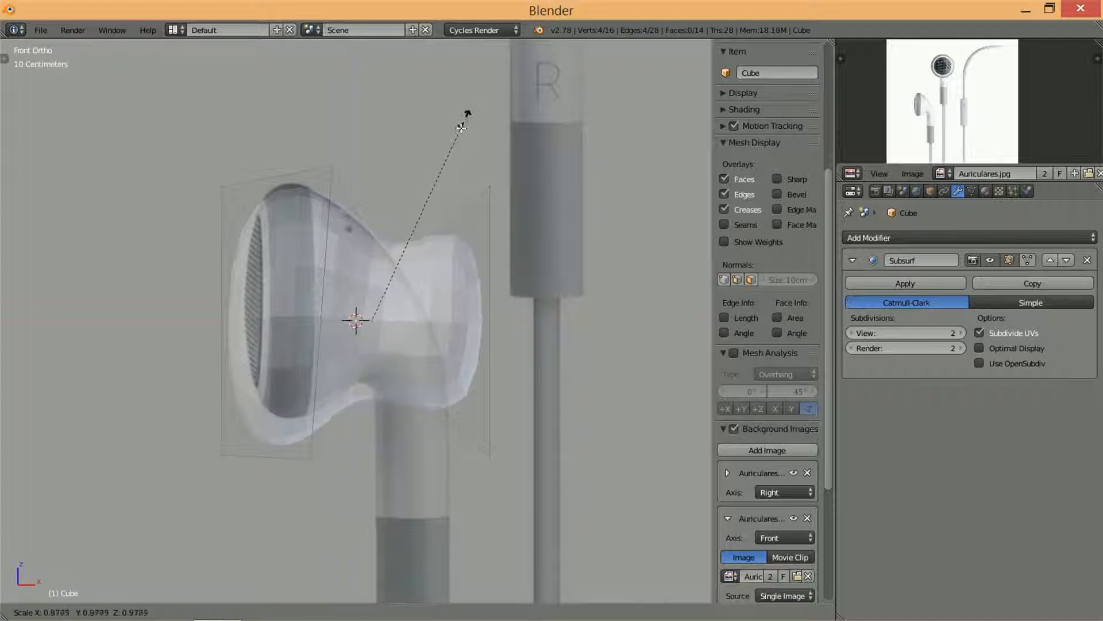
left_click(440, 188)
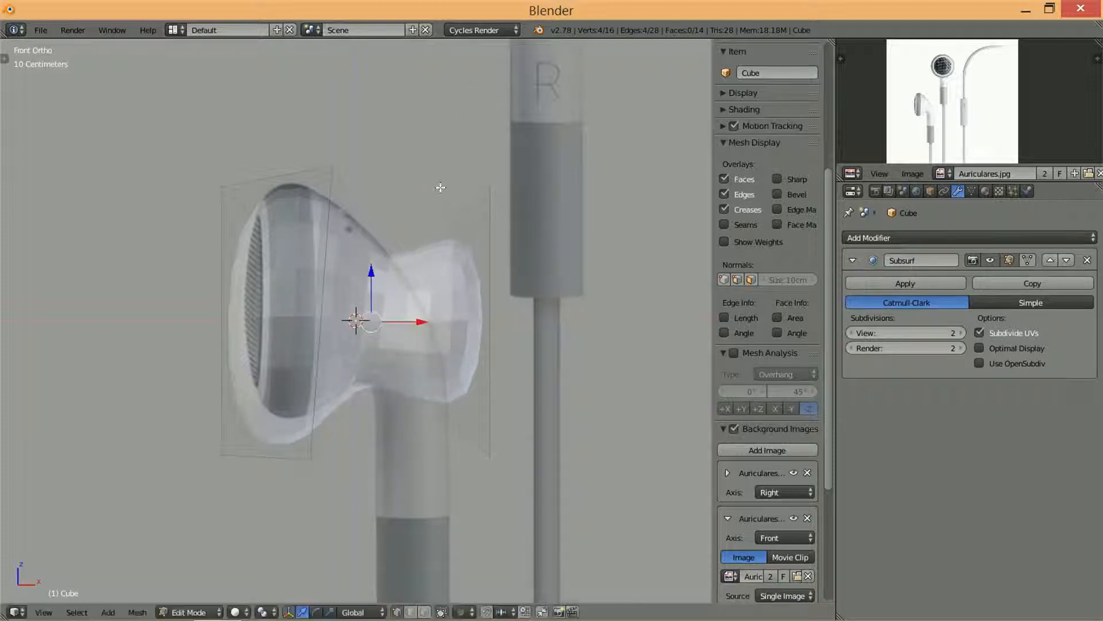
key("g")
left_click(442, 173)
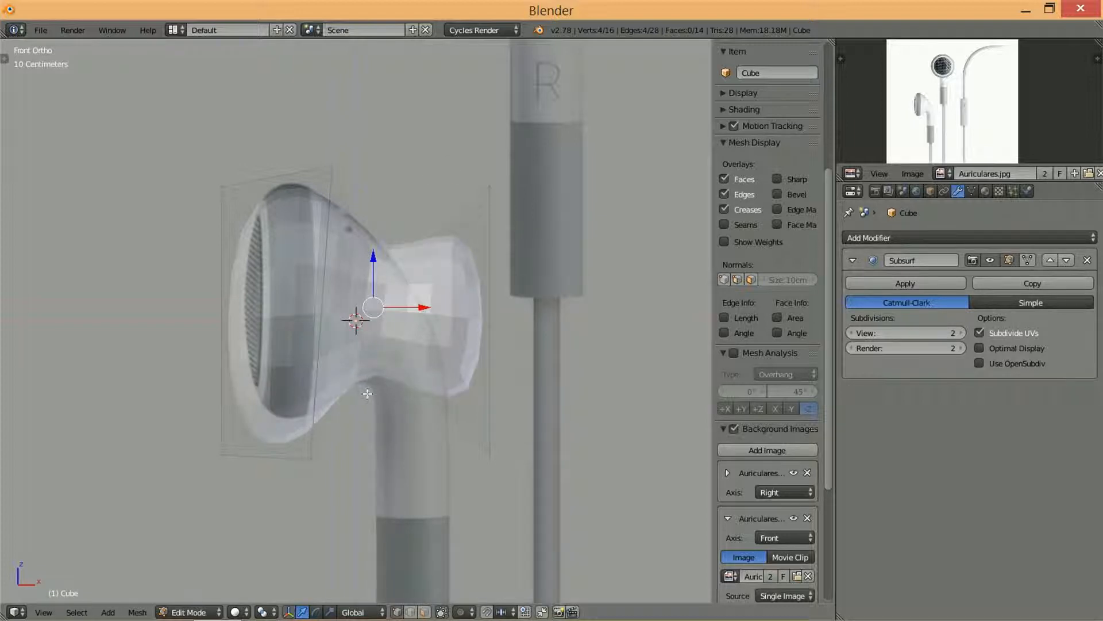
left_click(1009, 260)
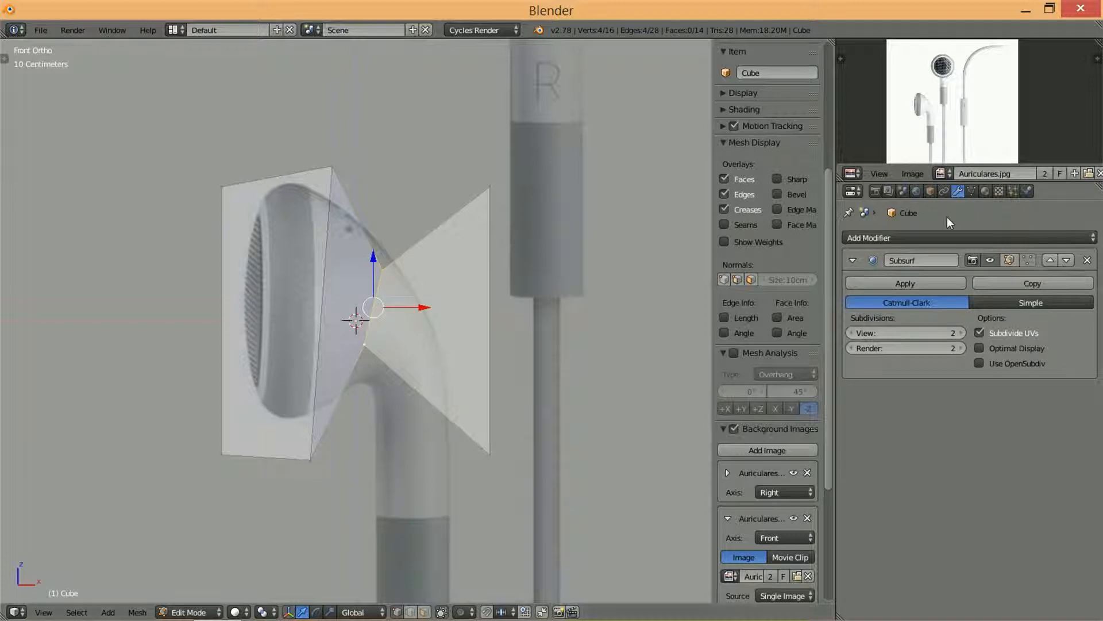
left_click(1010, 260)
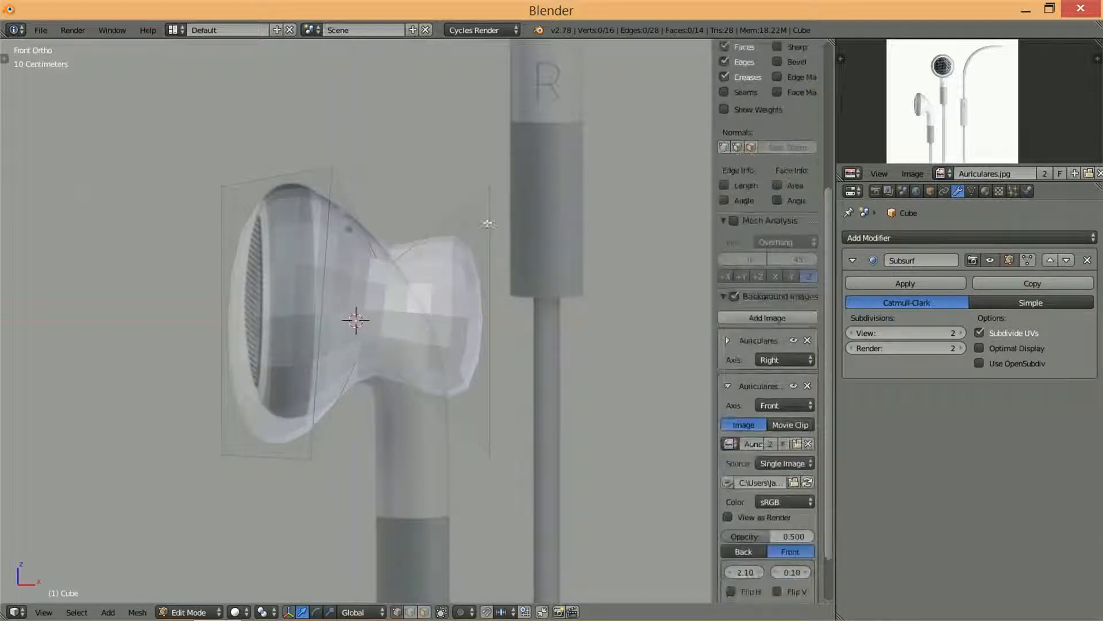
- Try to move the front edge of the cube's stem-side end face toward the earbud's bend, and undo the move
right_click(489, 225)
key("g")
right_click(488, 350)
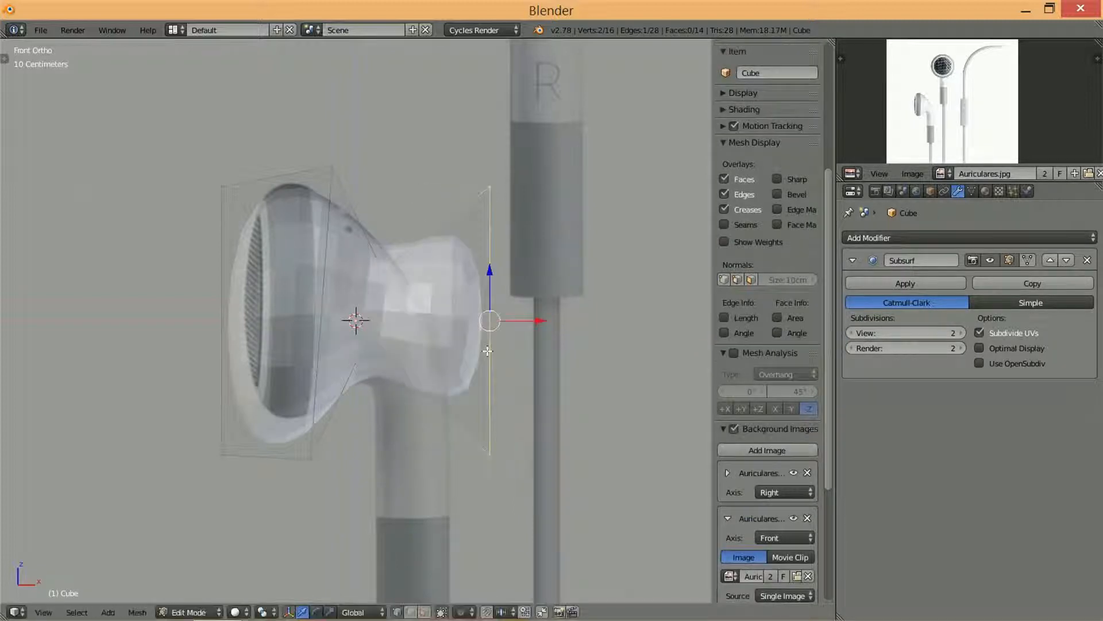
key("a")
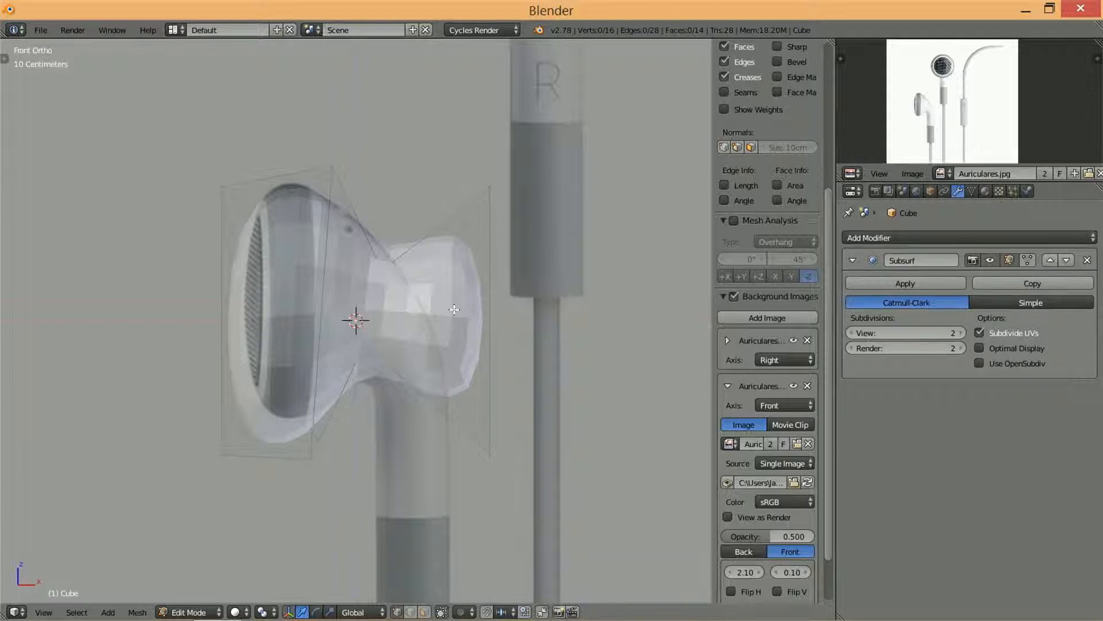
key("b")
left_click_drag(462, 144, 554, 513)
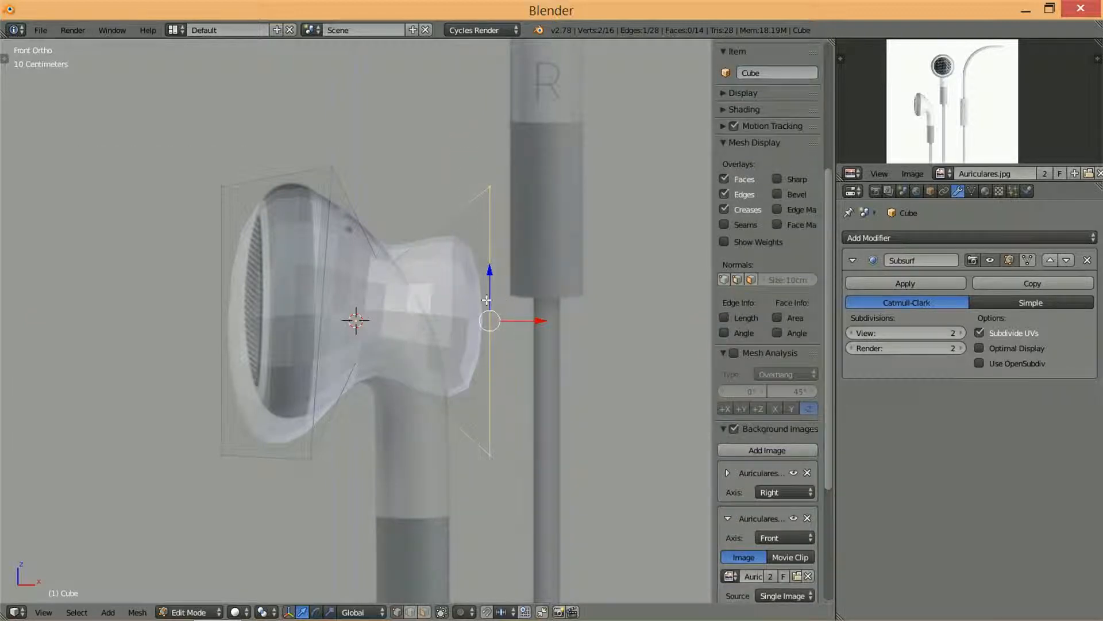
key("g")
left_click(409, 272)
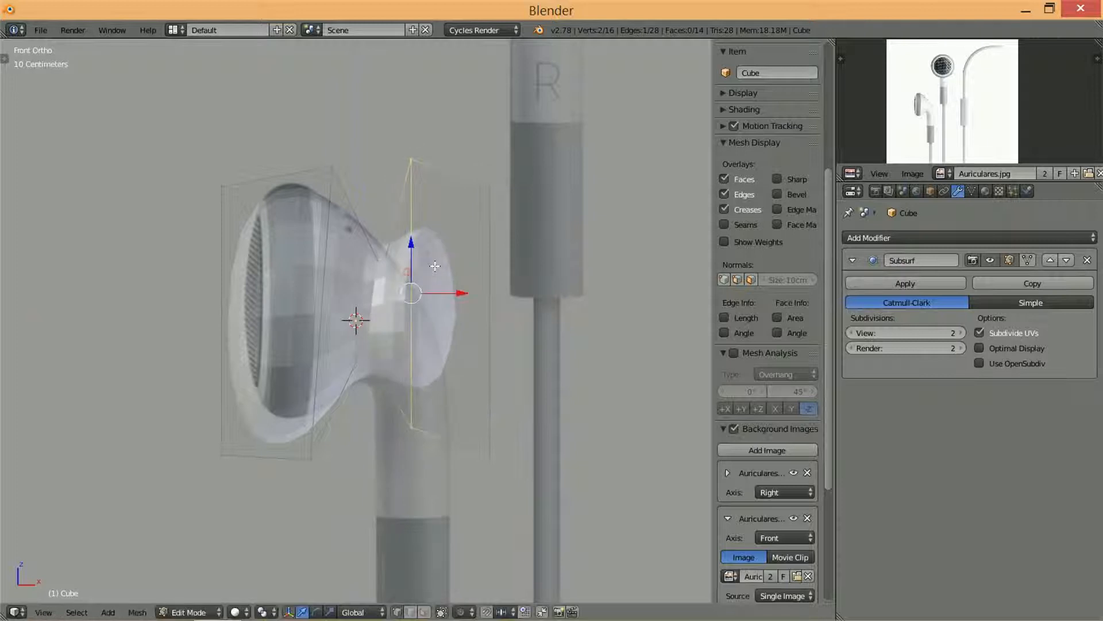
middle_click_drag(531, 260, 500, 320)
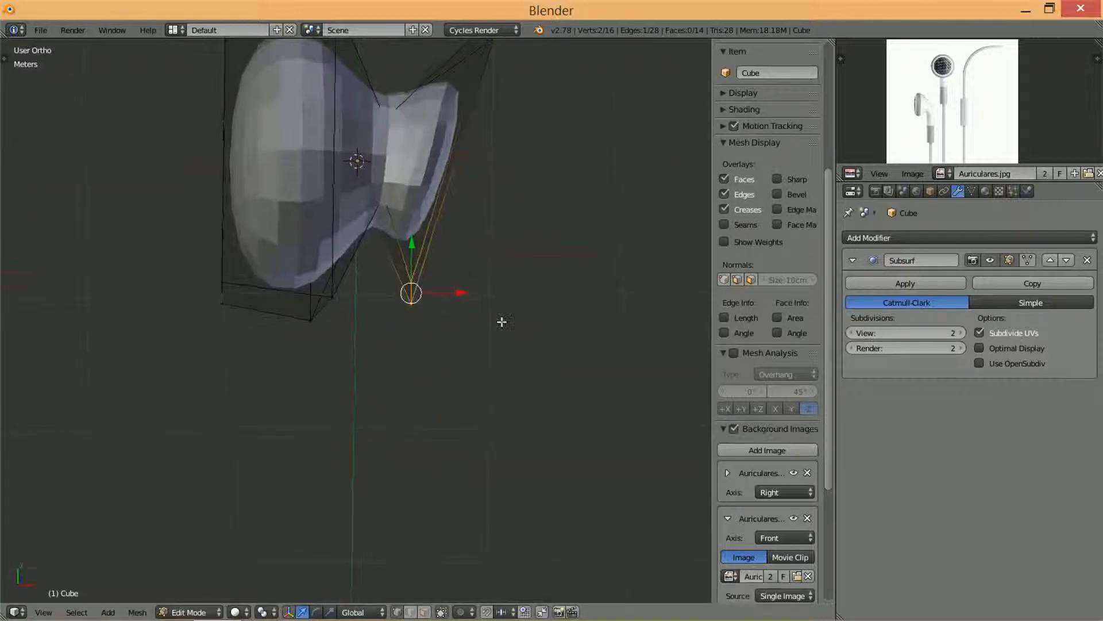
scroll(515, 232, "down", 3)
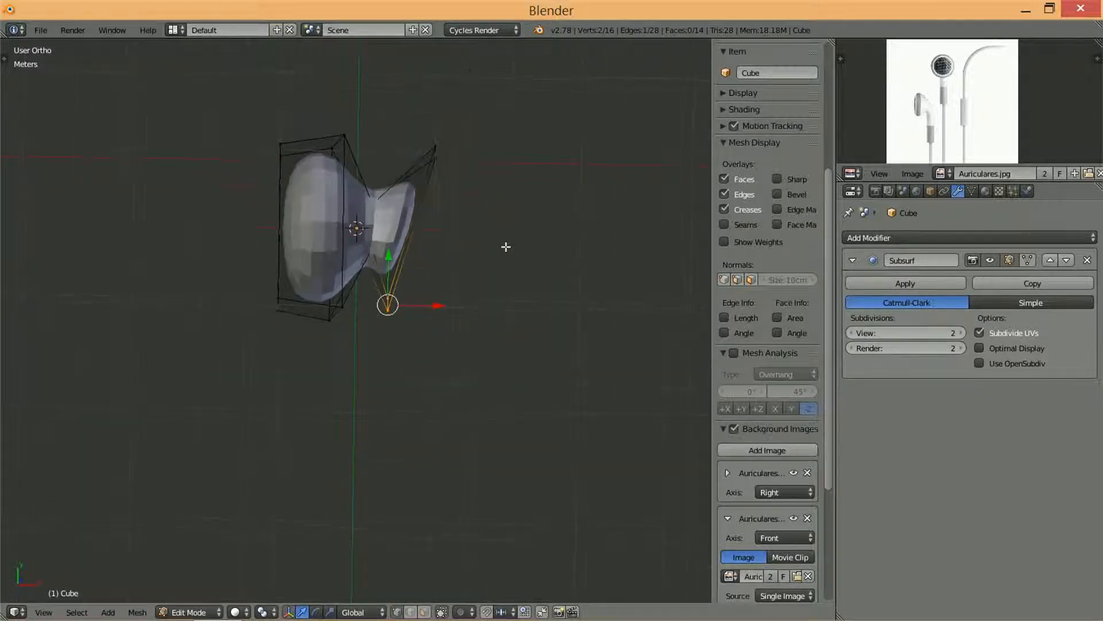
key("ctrl+z")
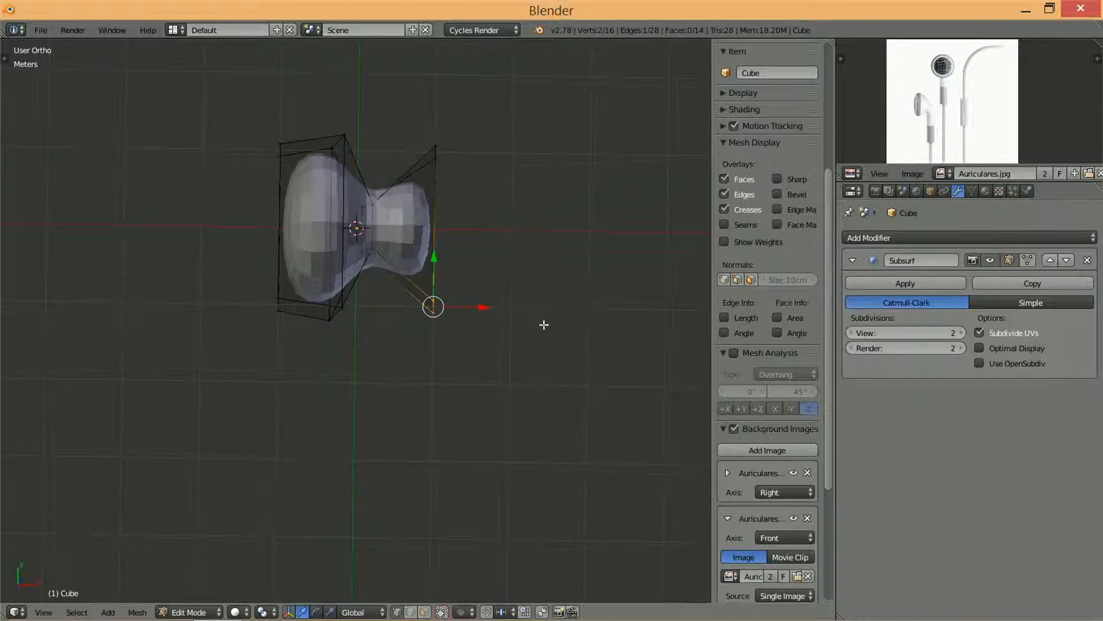
- In front view, try to move all four vertices of the cube's stem-side end face toward the earbud's bend
key("KP_1")
key("t")
scroll(544, 325, "up", 5)
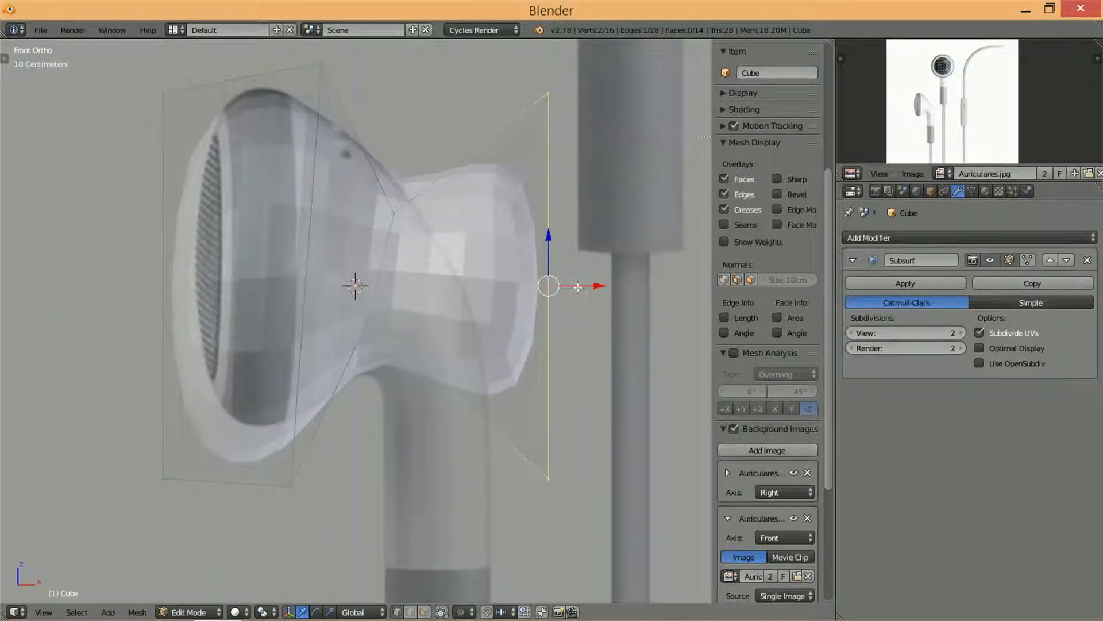
key("a")
key("b")
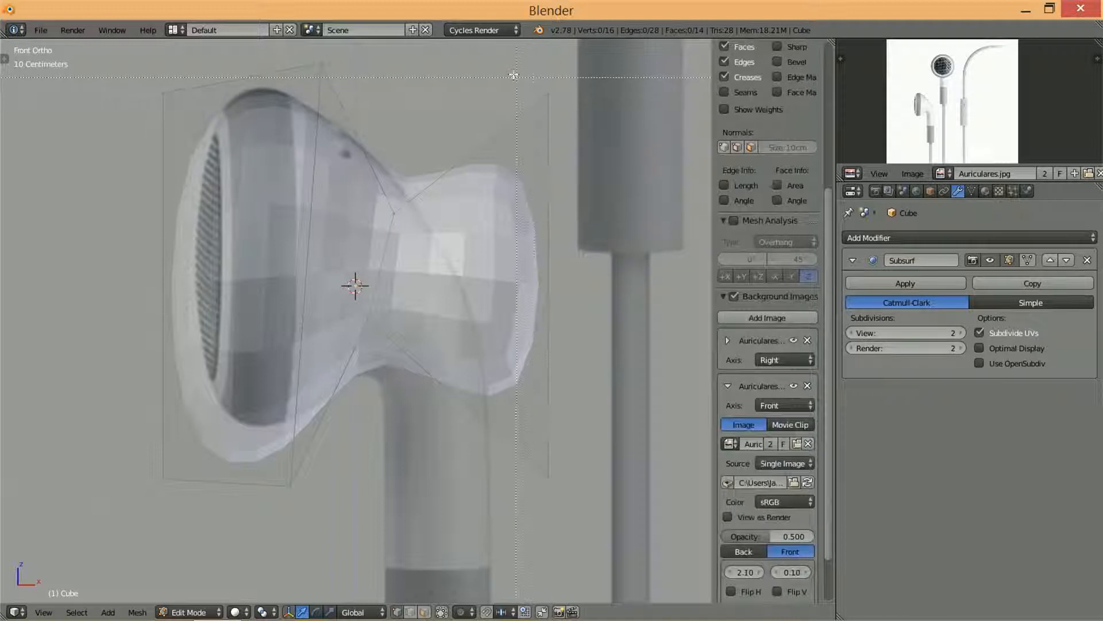
left_click_drag(512, 71, 648, 525)
key("g")
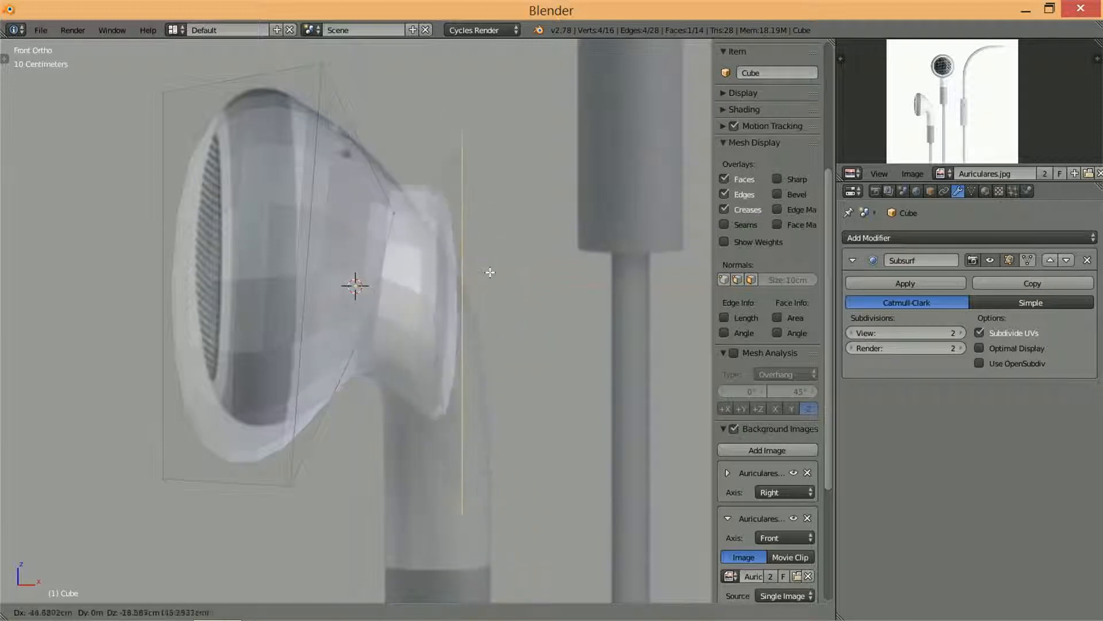
left_click(538, 235)
middle_click_drag(538, 236, 571, 368)
key("KP_1")
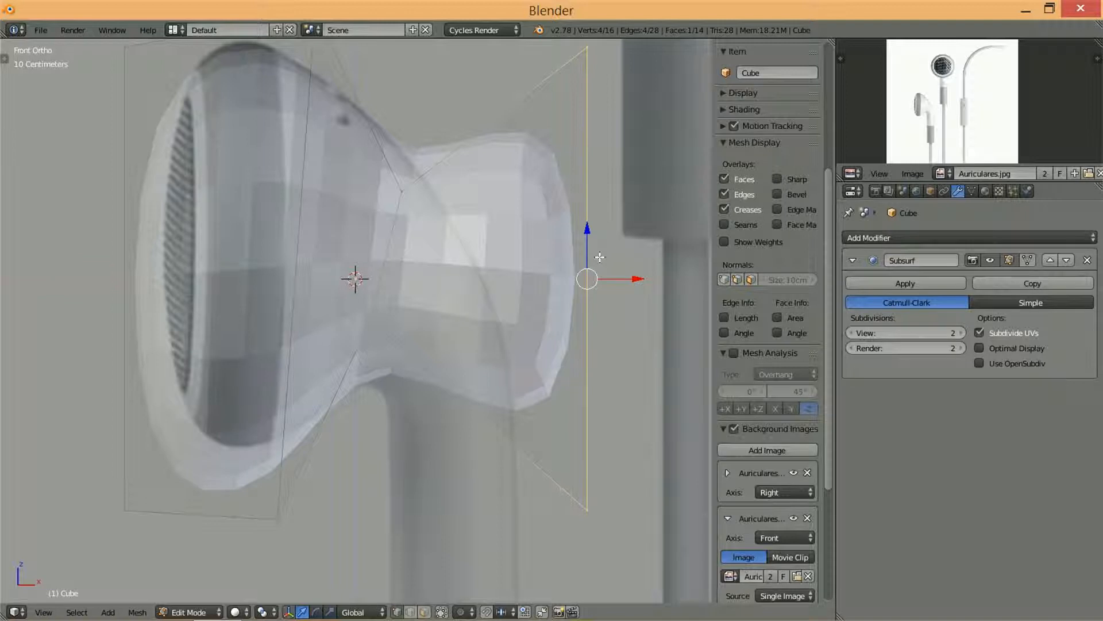
- Switch to wireframe display, box-select all four vertices of the cube's stem-side end face and move them
key("z")
scroll(599, 257, "down", 3)
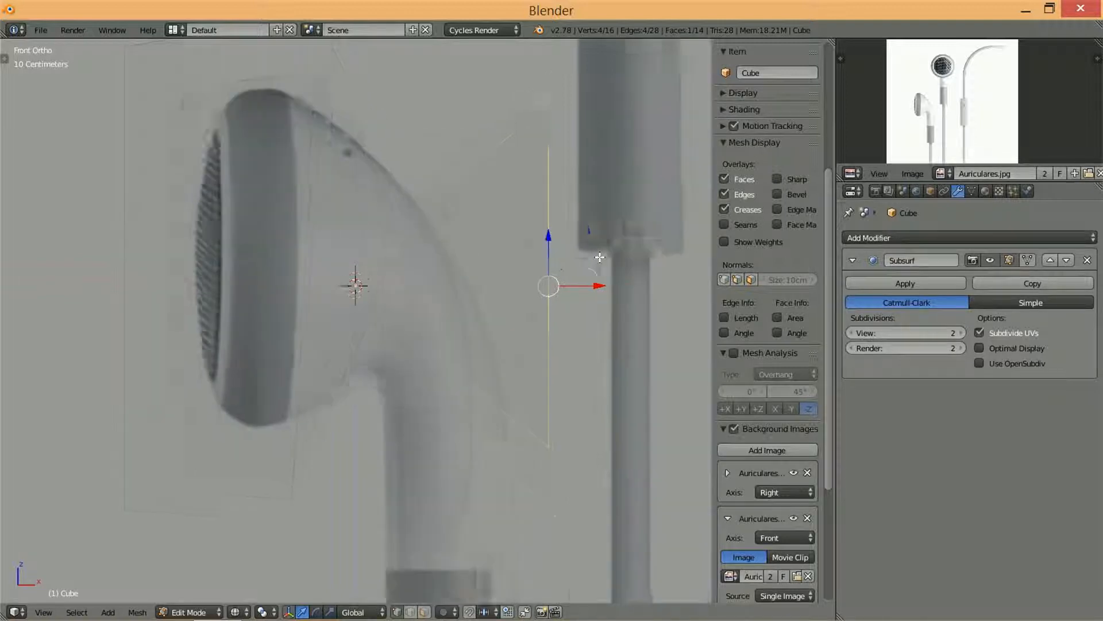
key("a")
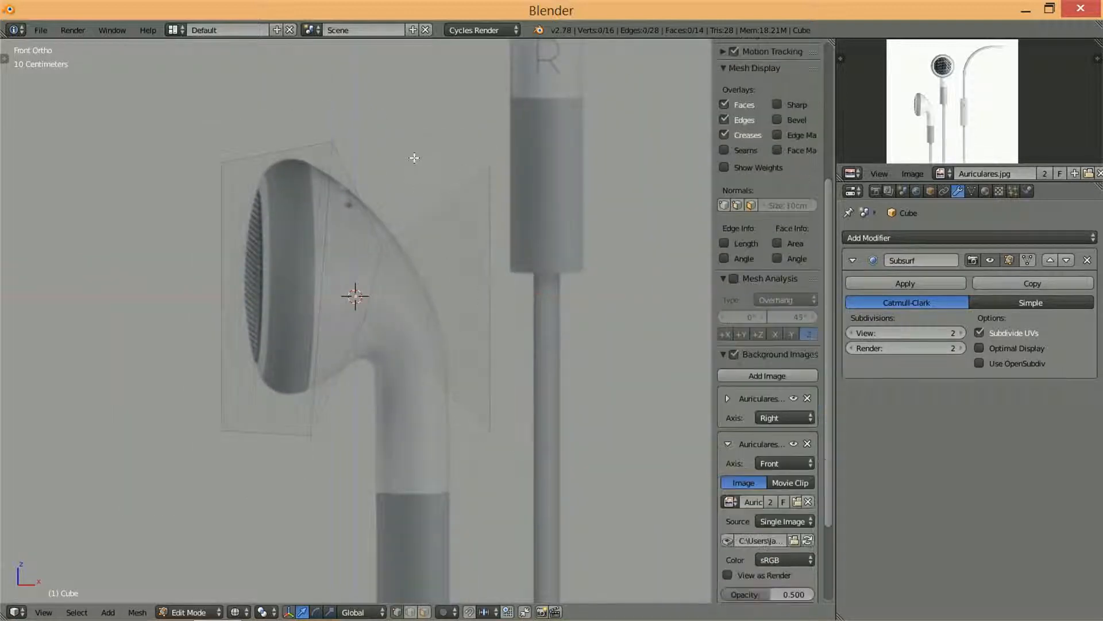
key("b")
left_click_drag(451, 137, 537, 496)
key("a")
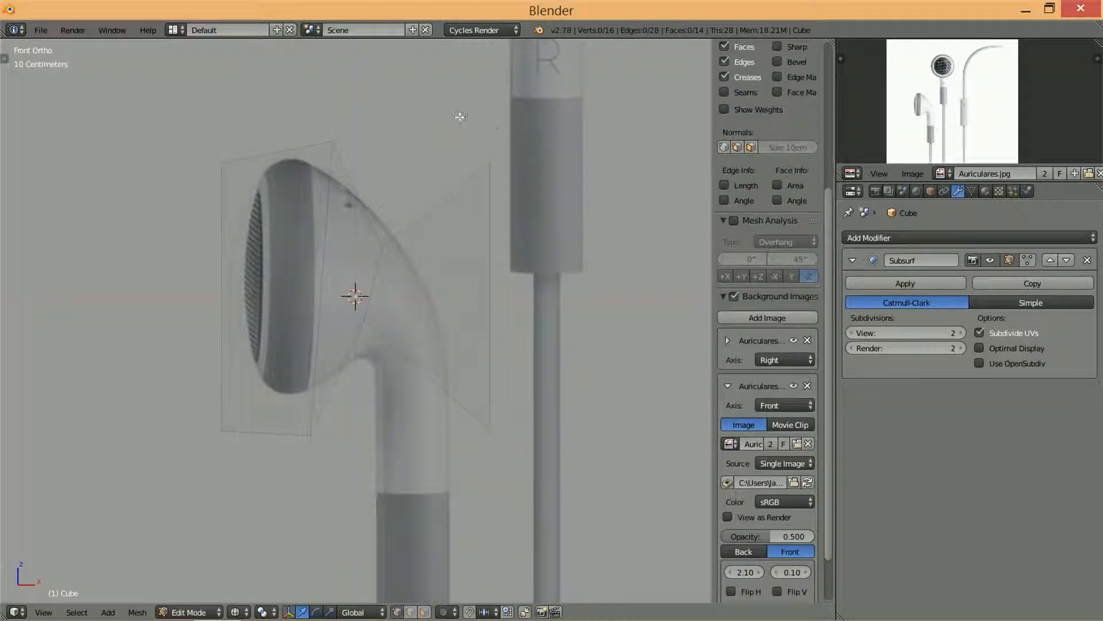
key("b")
left_click_drag(464, 132, 566, 467)
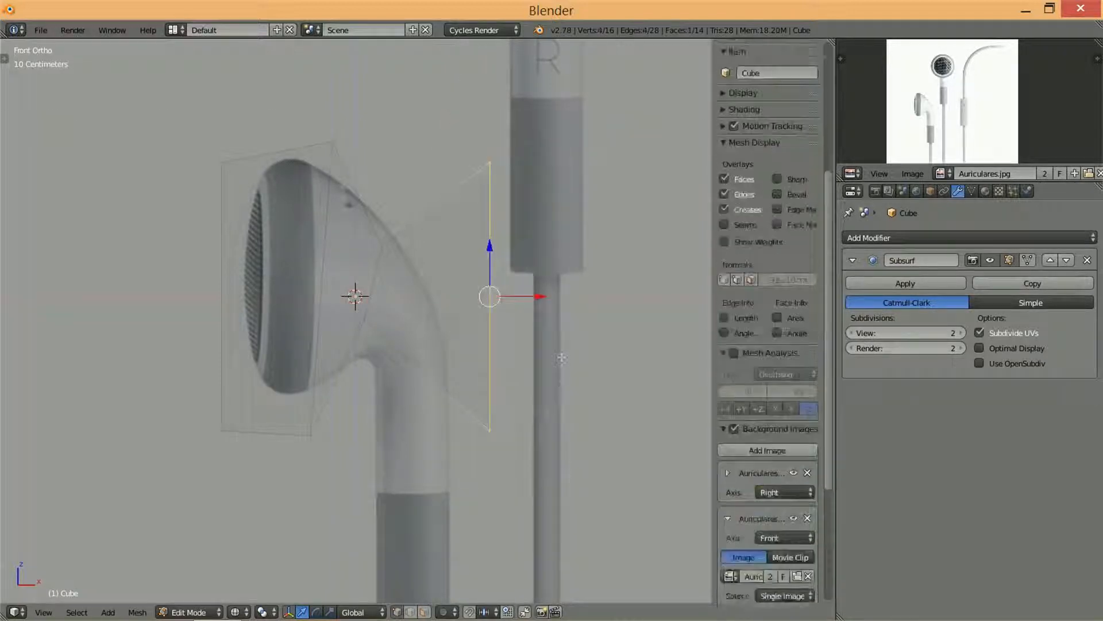
key("g")
left_click(544, 382)
middle_click_drag(558, 288, 576, 357)
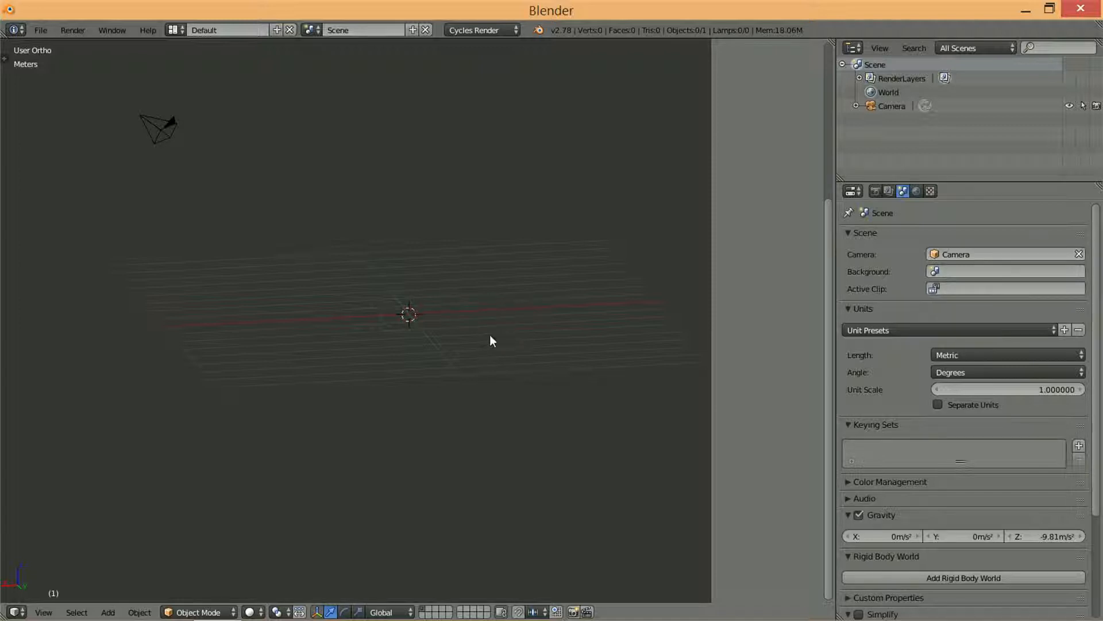
- Add a cube to the empty scene and, in Edit Mode, cut a centred vertical edge loop that splits it in half across X
scroll(483, 338, "up", 5)
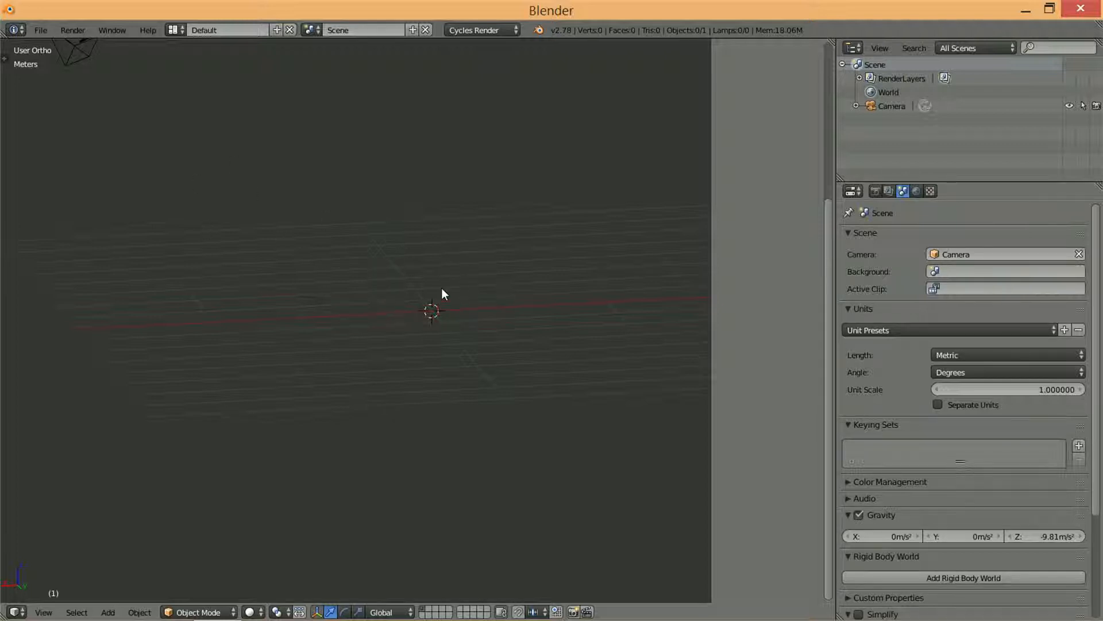
key("shift+a")
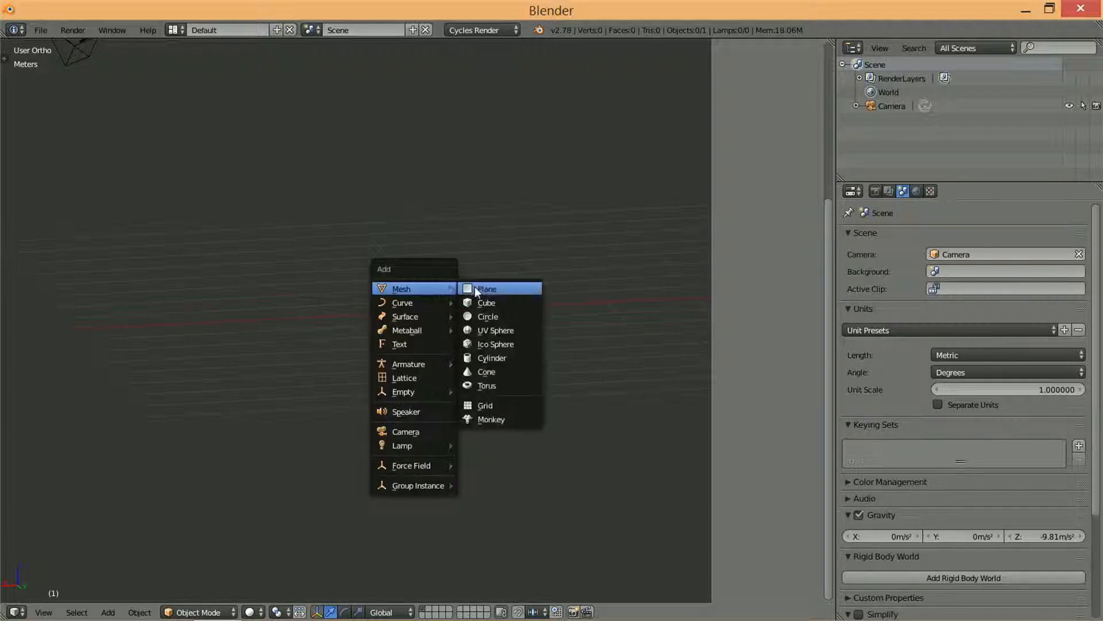
left_click(481, 302)
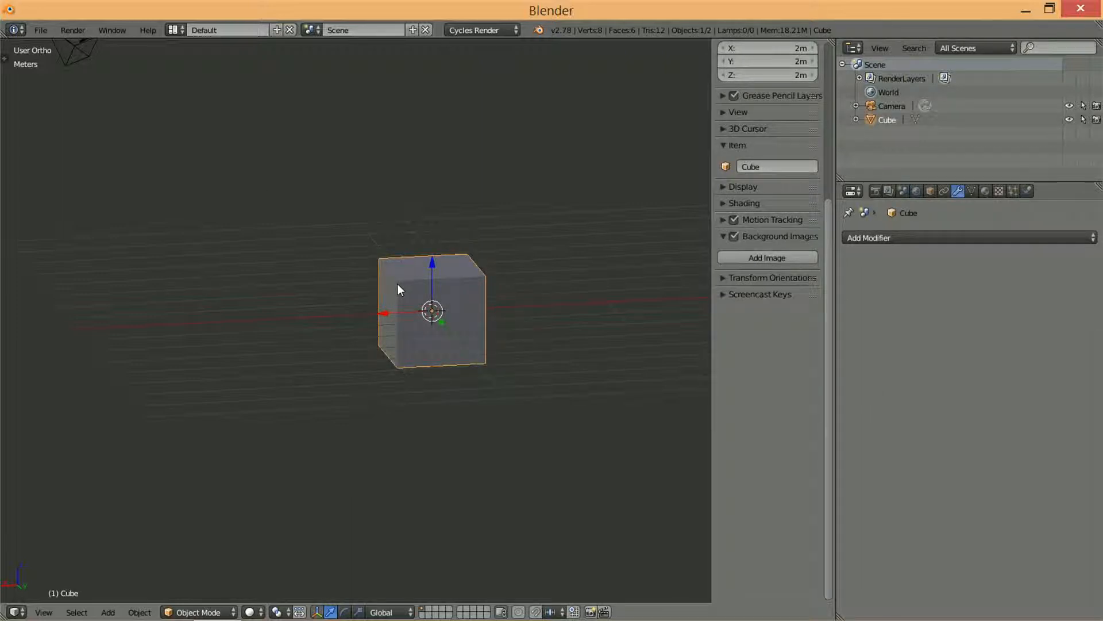
key("Tab")
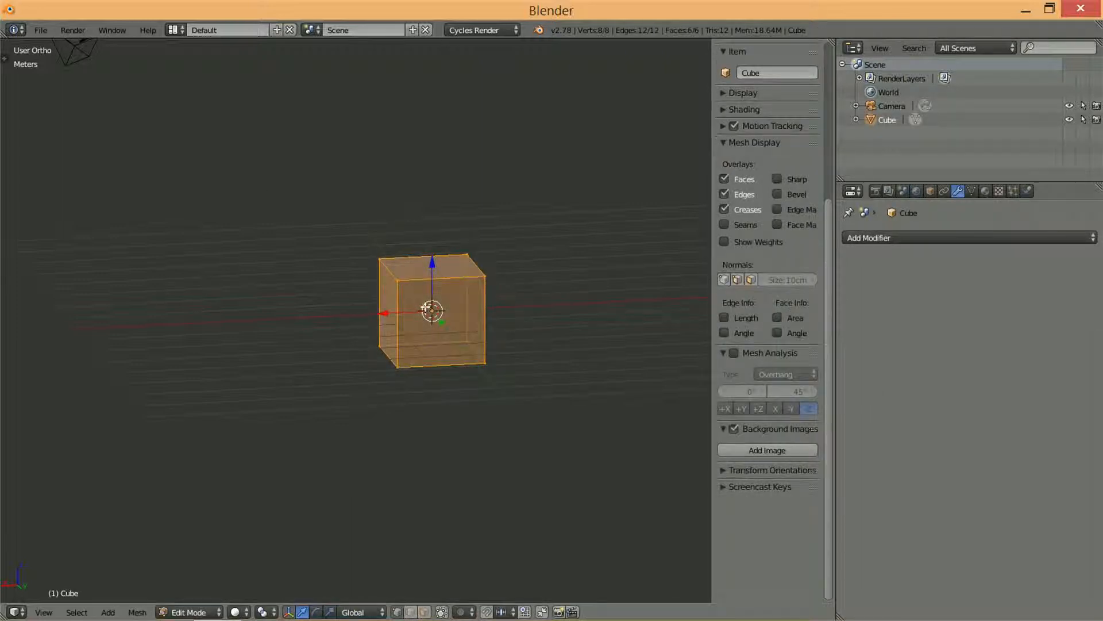
key("ctrl+r")
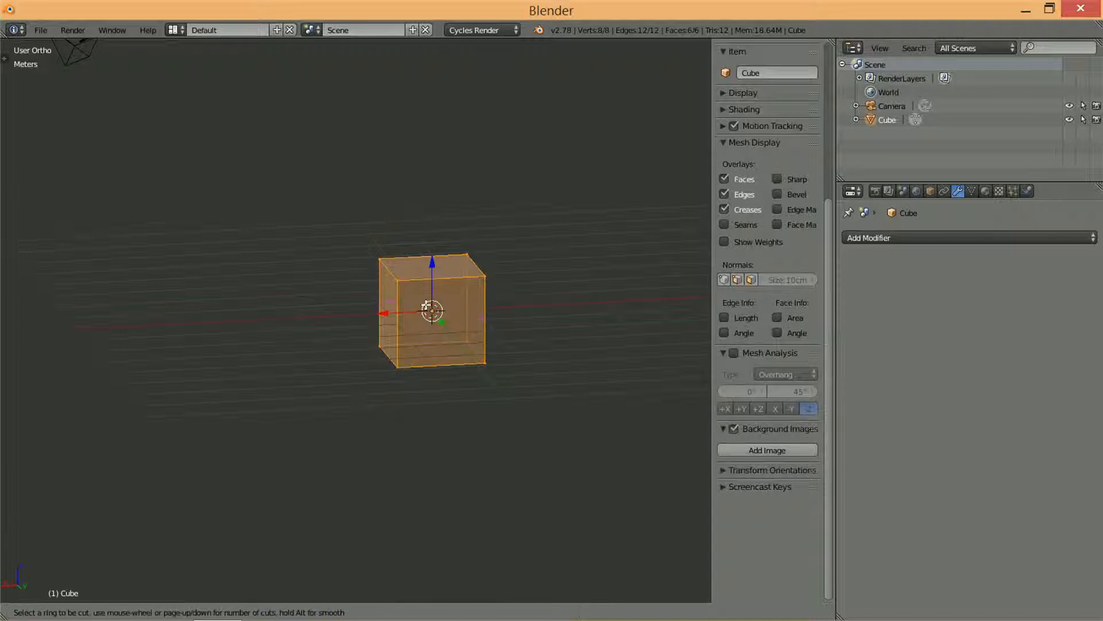
left_click(440, 281)
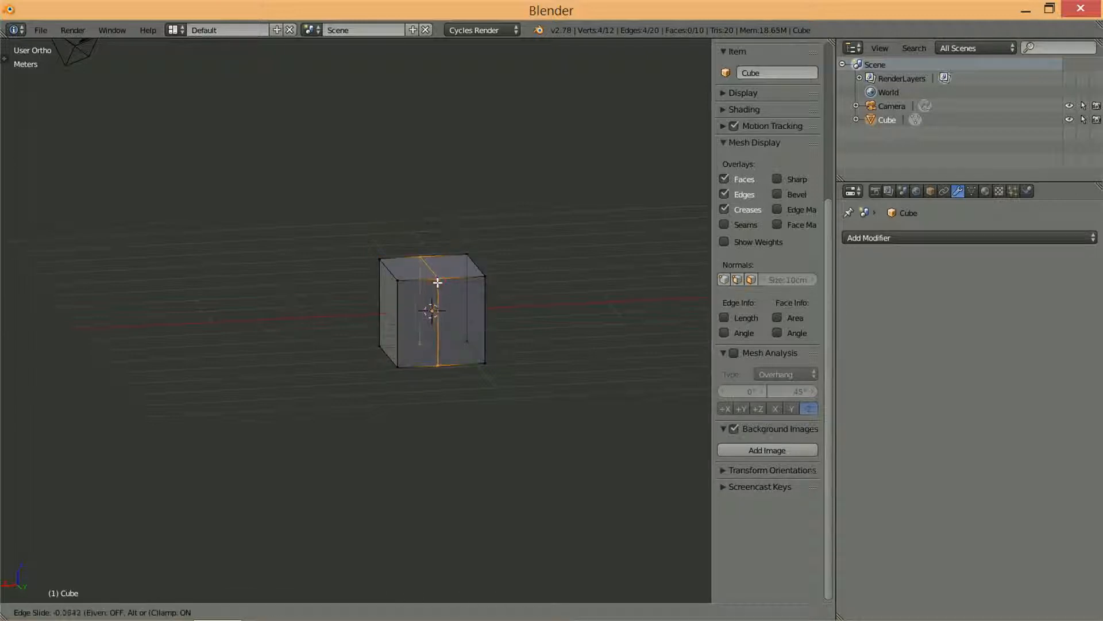
right_click(437, 283)
key("a")
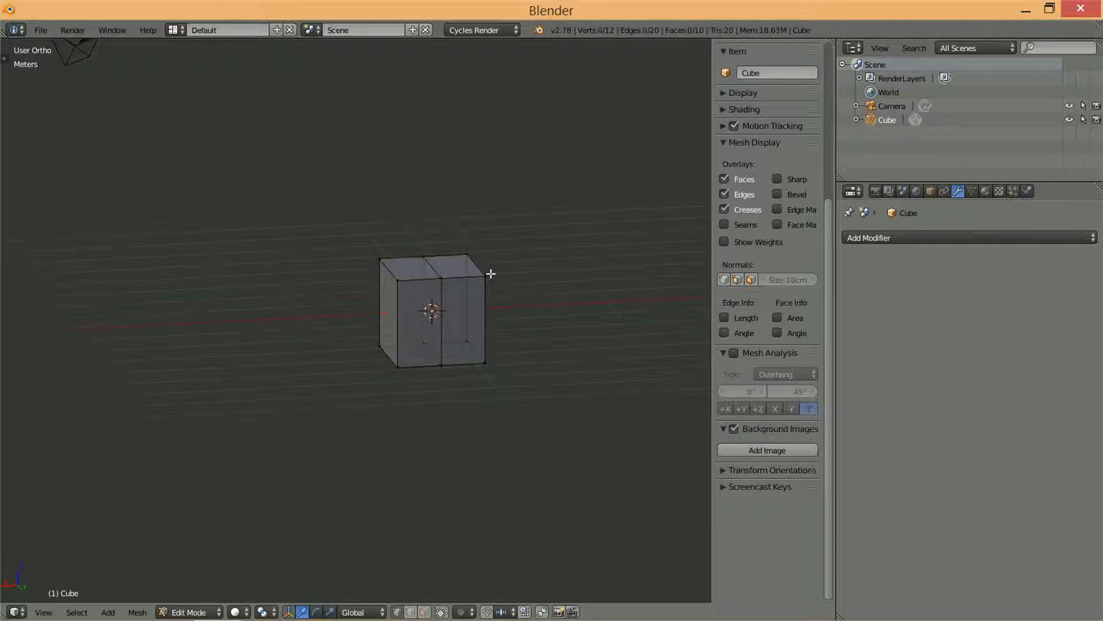
- Box-select the four end vertices on the cube's positive X side and delete them, leaving an open half-cube
mouse_move(498, 284)
middle_mouse_down()
mouse_move(458, 281)
mouse_move(481, 291)
middle_mouse_up()
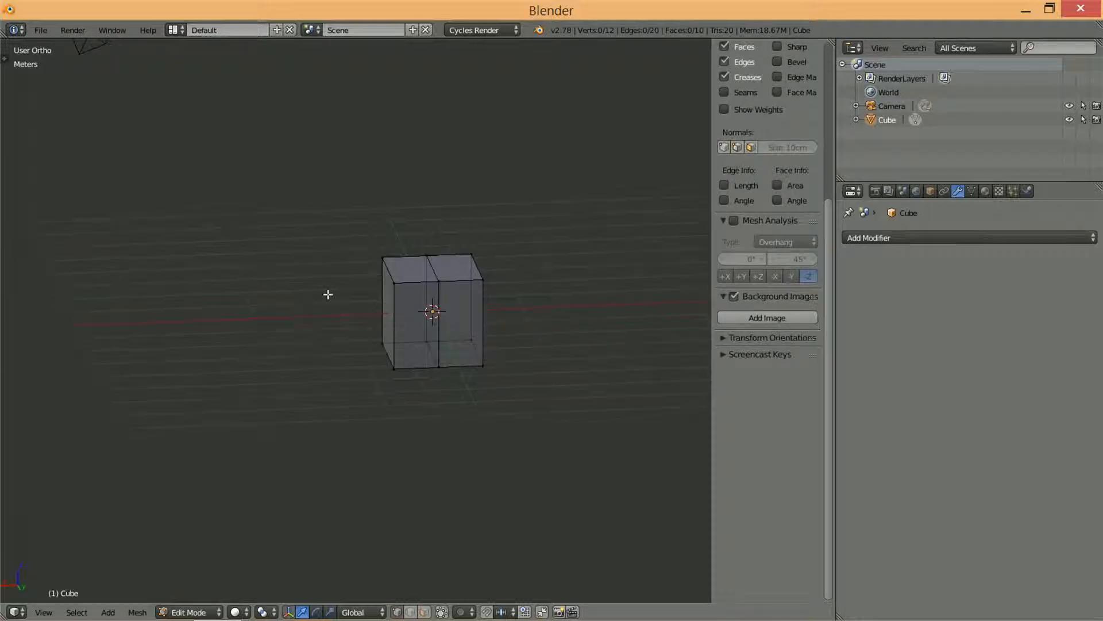
key("b")
left_click_drag(328, 231, 402, 407)
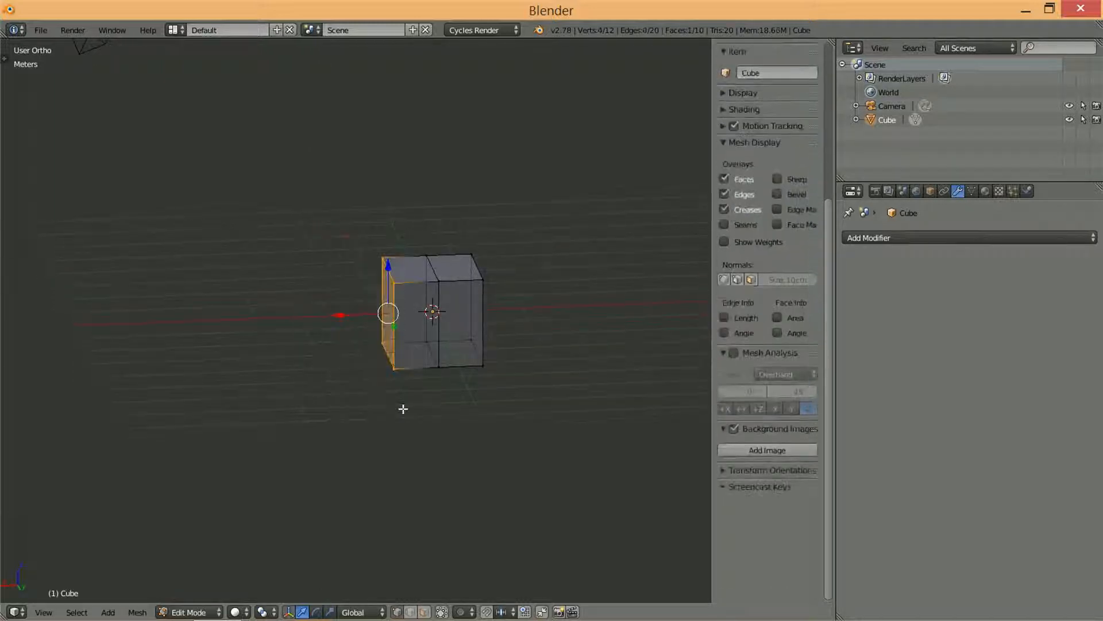
key("x")
left_click(402, 408)
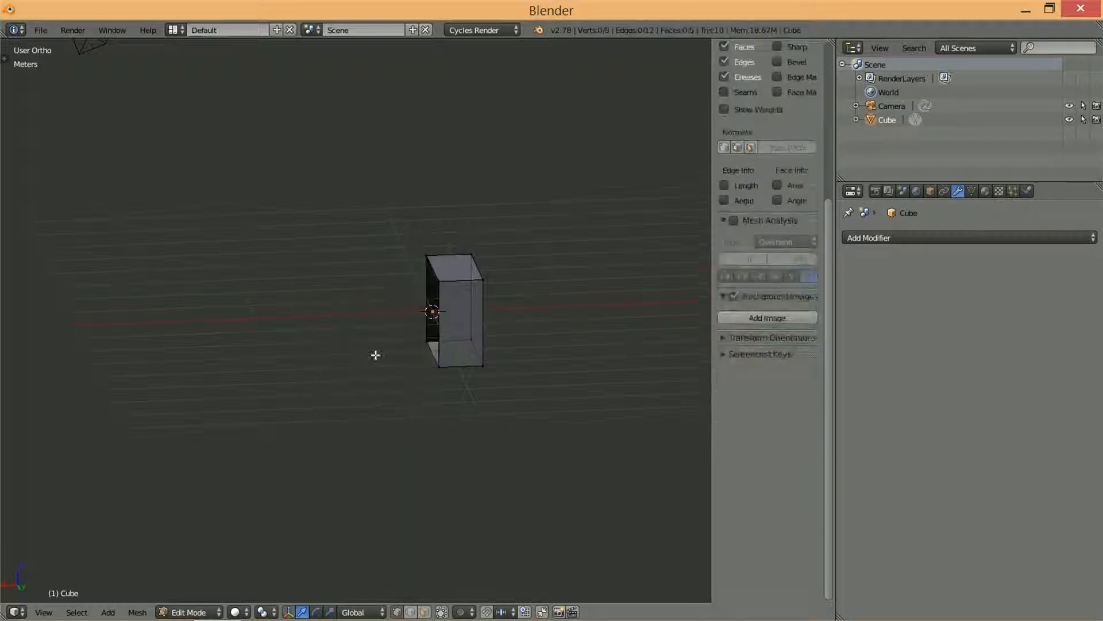
middle_click_drag(474, 354, 445, 336)
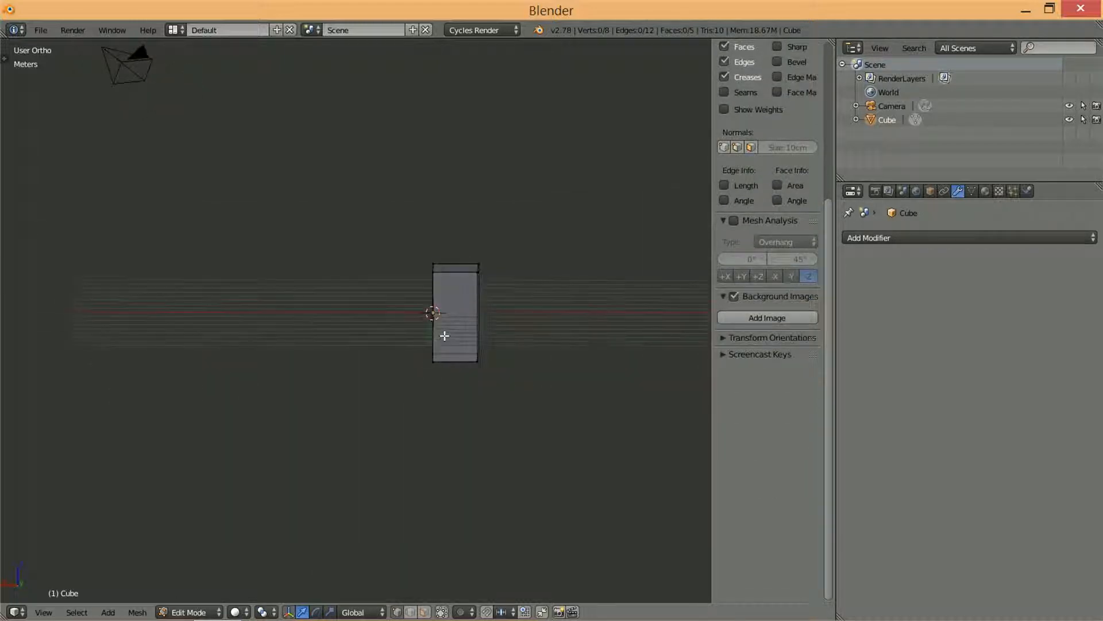
- Add a Mirror modifier to the half-cube, mirroring across X
left_click(869, 238)
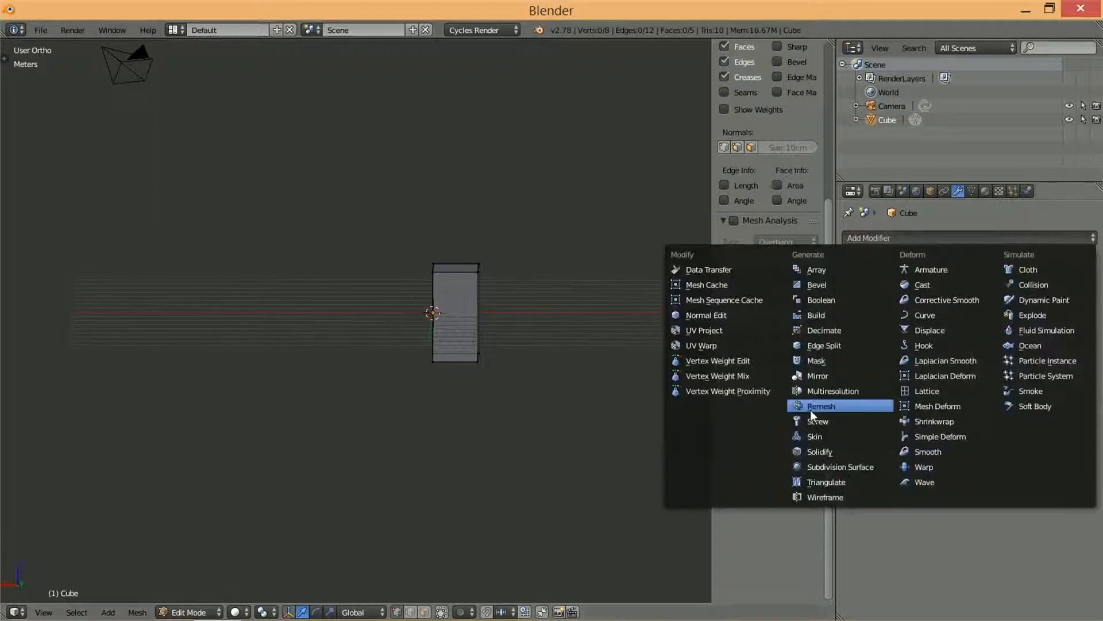
left_click(820, 376)
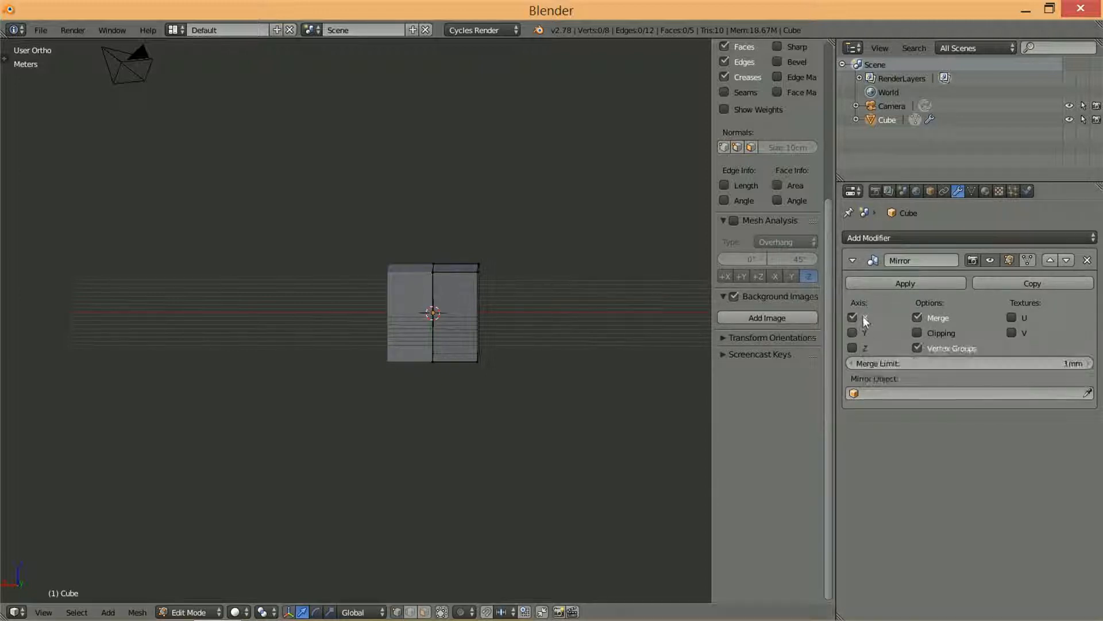
middle_click_drag(574, 262, 454, 322)
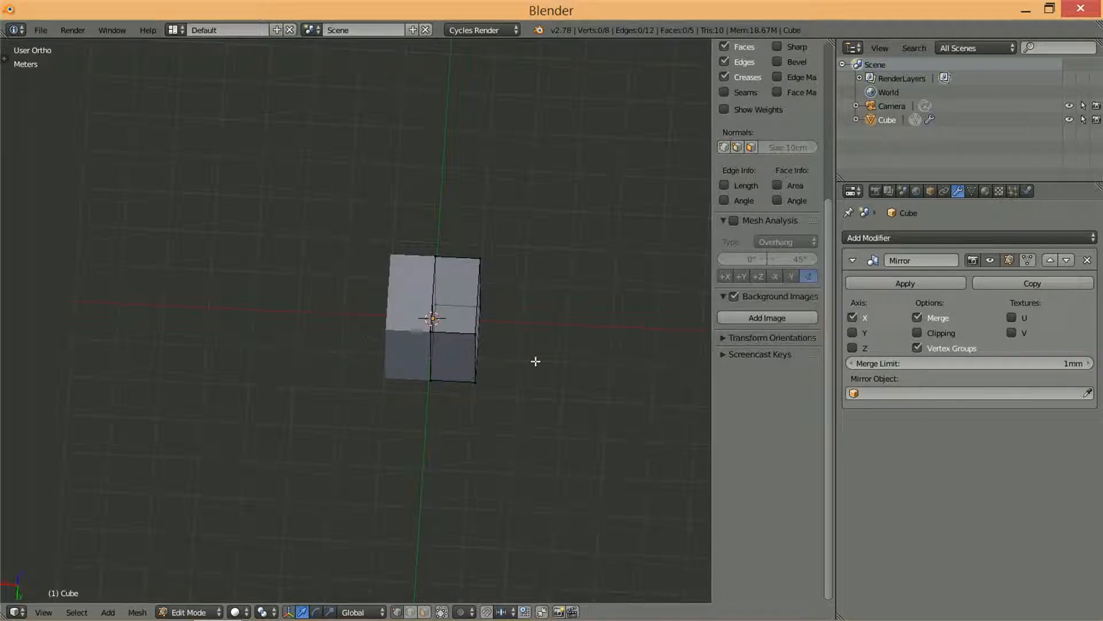
- Select the whole half-cube mesh and move it away from and across the mirror plane, leaving a gap between the two halves
key("a")
key("g")
left_click(592, 360)
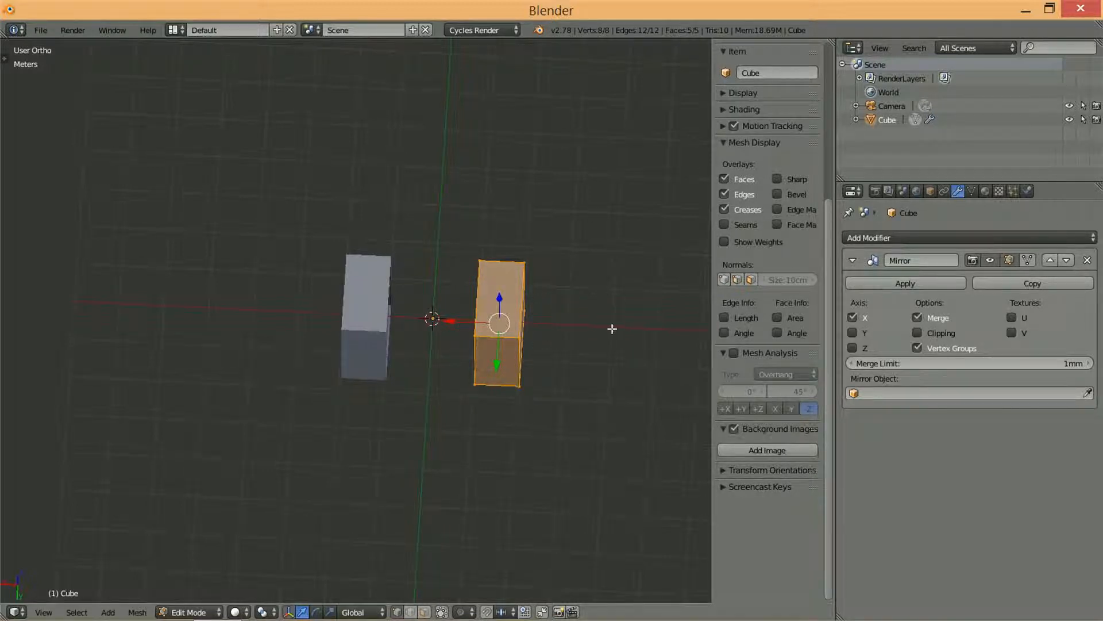
scroll(554, 314, "down", 1)
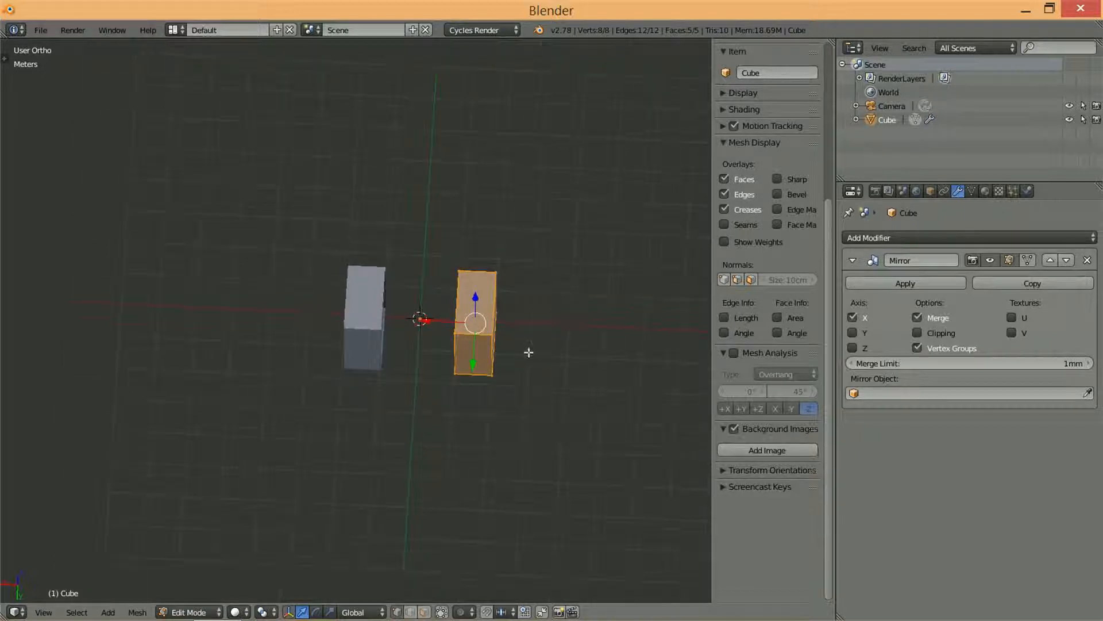
middle_click_drag(529, 352, 520, 314)
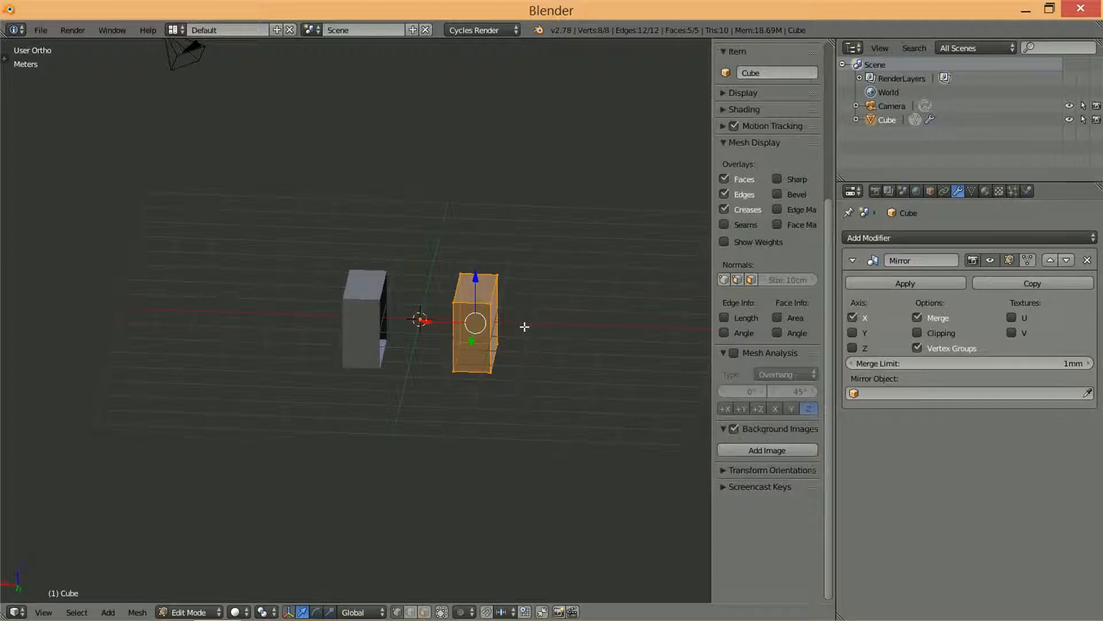
key("g")
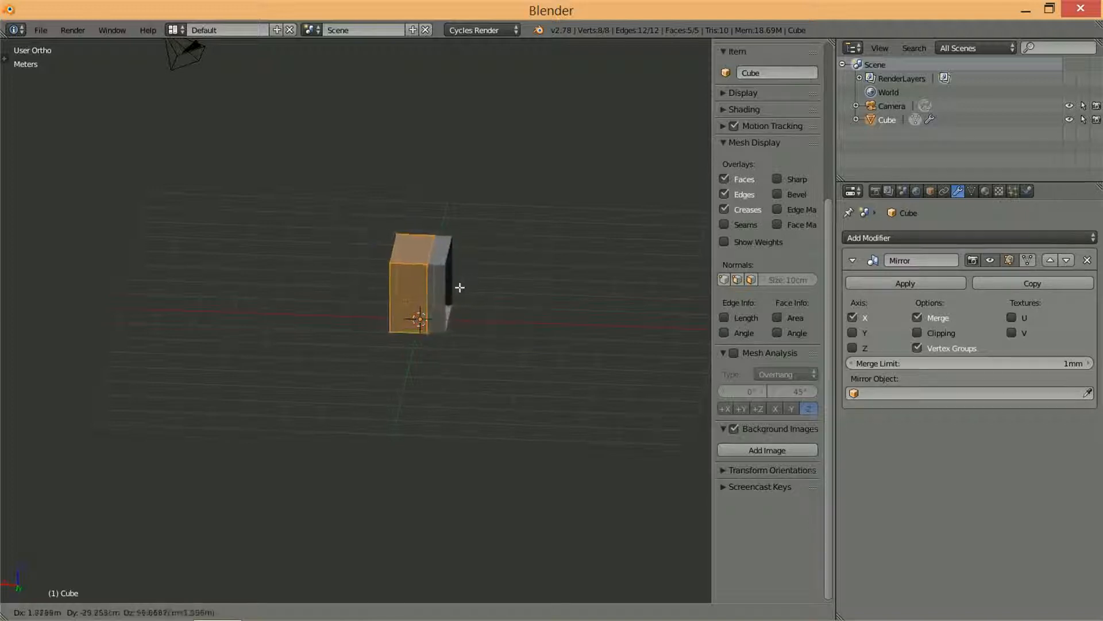
left_click(501, 301)
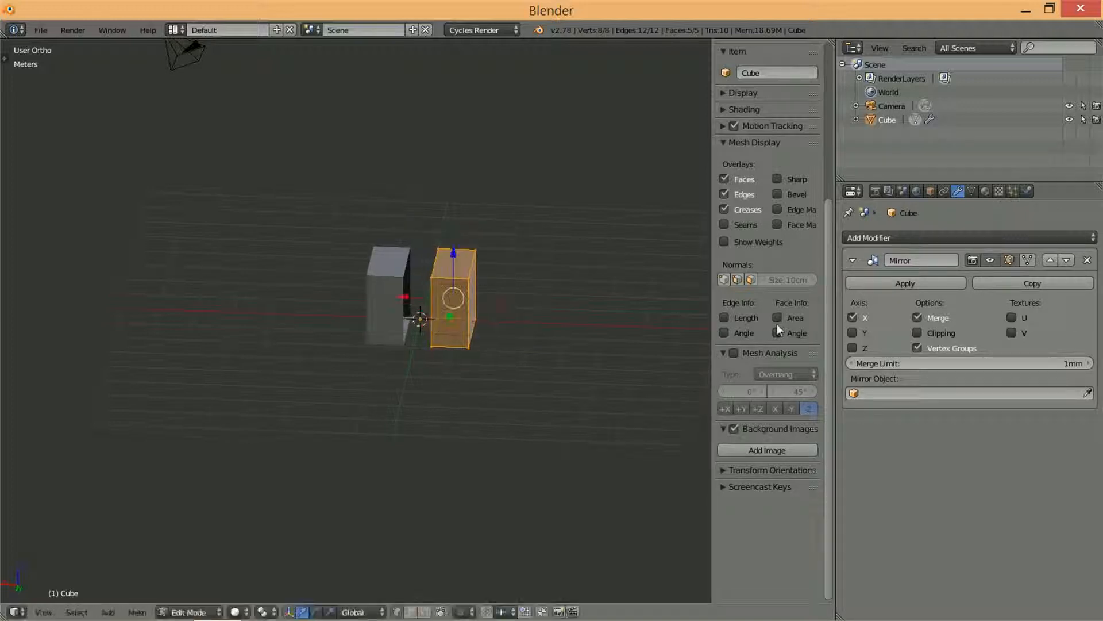
- Enable Clipping on the Mirror modifier and move the mesh toward the mirror plane until both halves join
left_click(918, 335)
key("g")
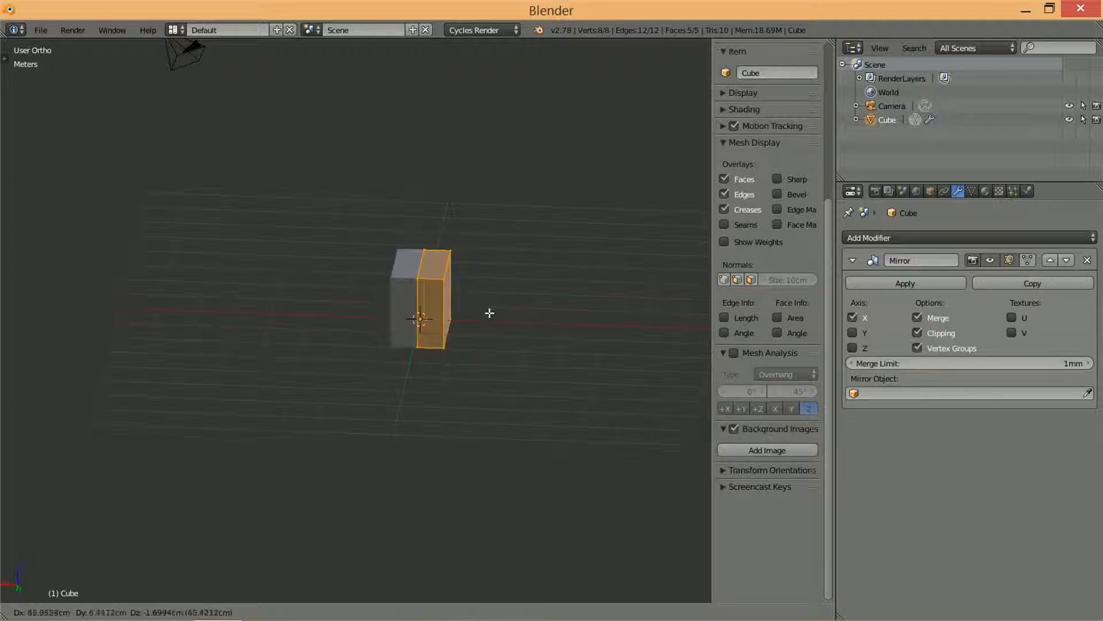
left_click(489, 312)
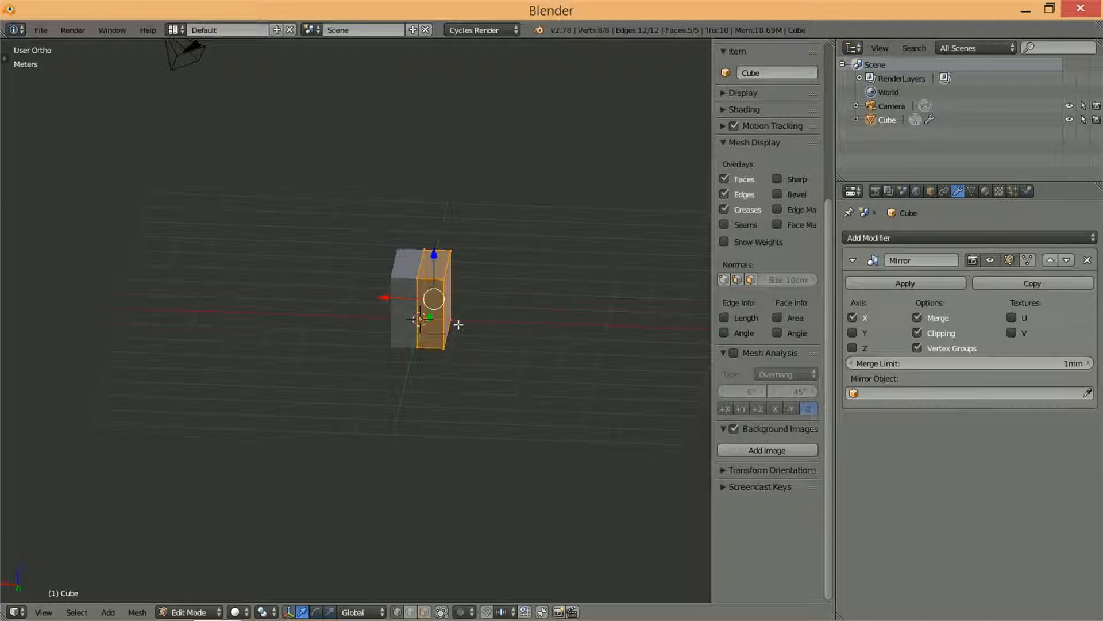
scroll(458, 325, "up", 3)
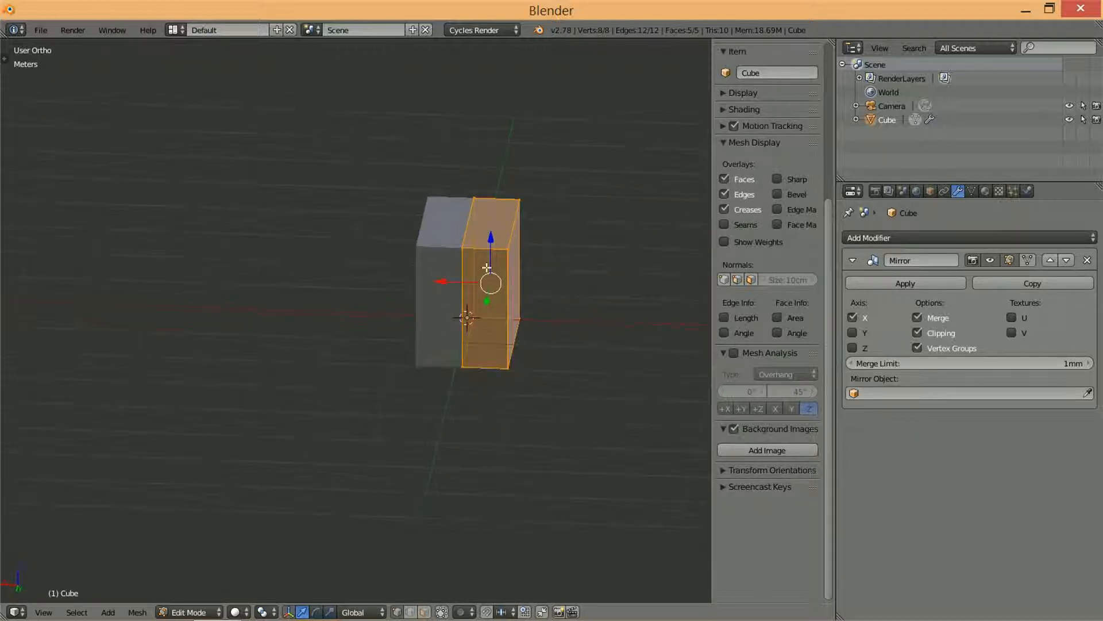
scroll(485, 271, "down", 2)
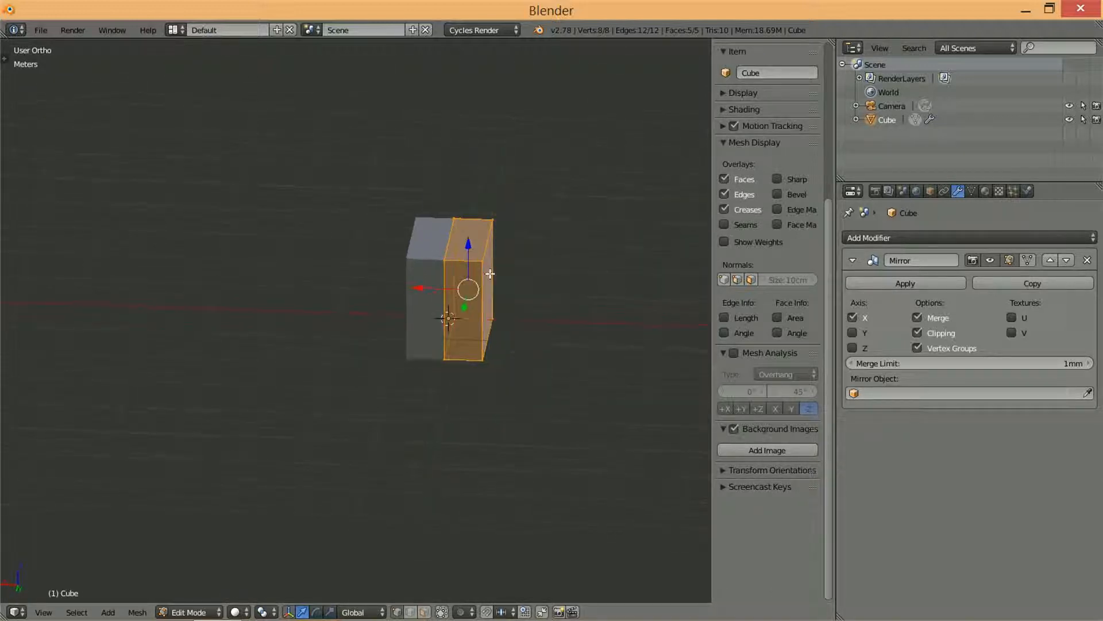
- Check the mirrored block in front and right views, then cut a horizontal edge loop around its mid-height and deselect everything
key("KP_1")
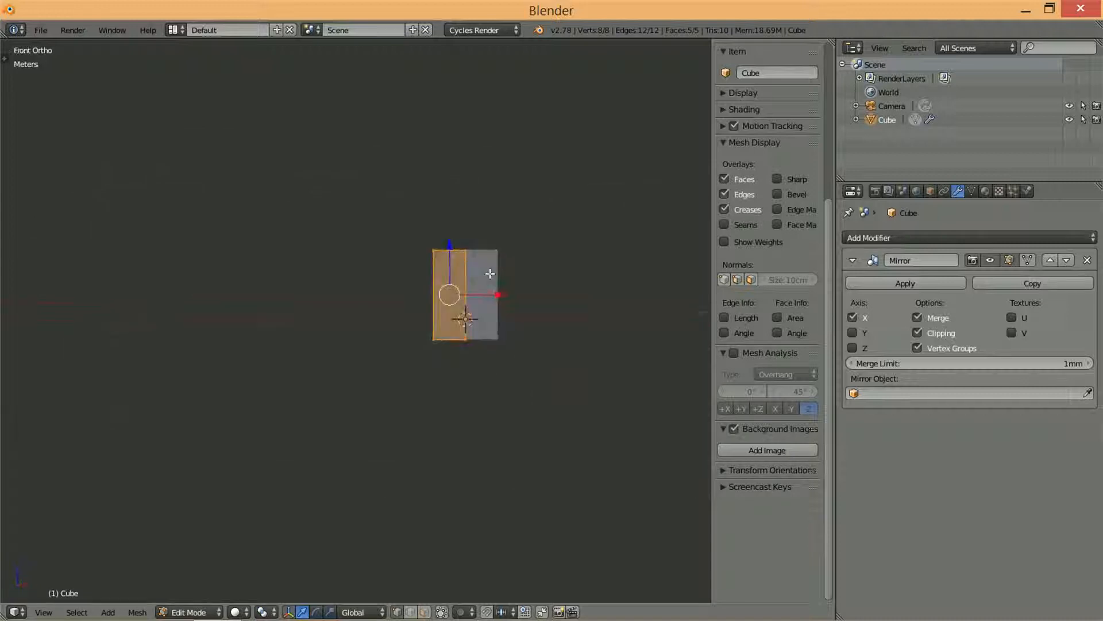
key("KP_3")
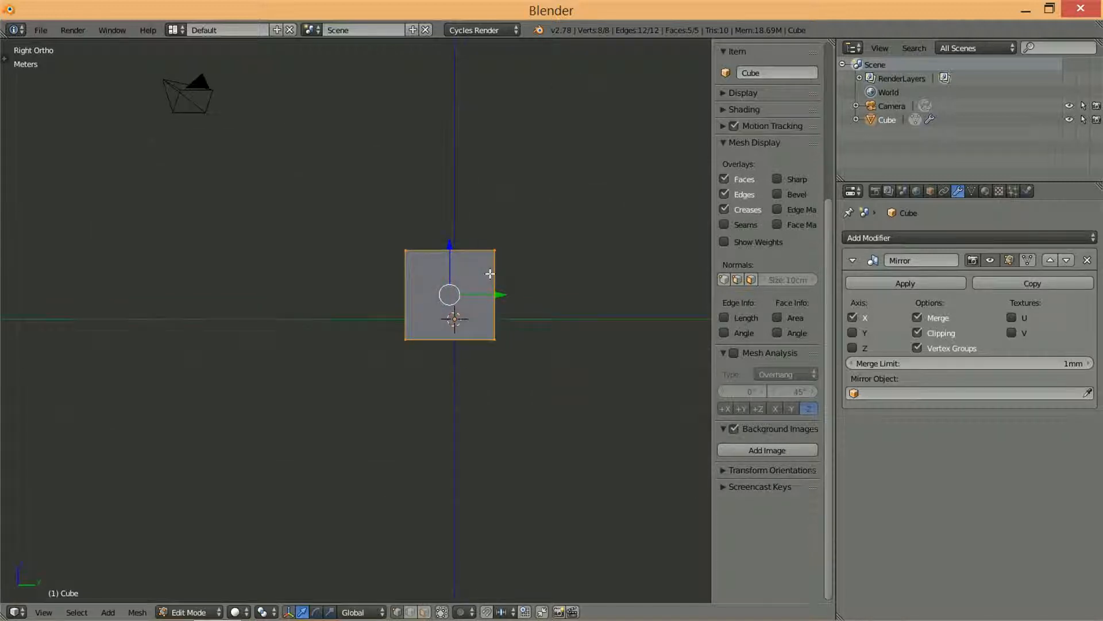
middle_click_drag(426, 284, 566, 329)
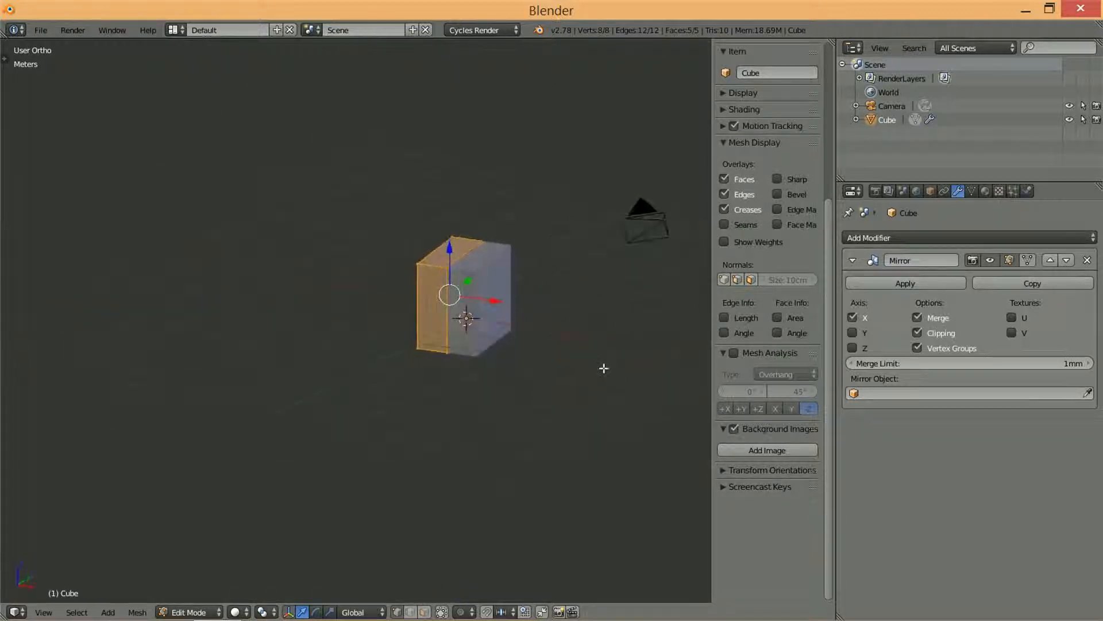
key("ctrl+r")
left_click(502, 310)
right_click(502, 306)
key("a")
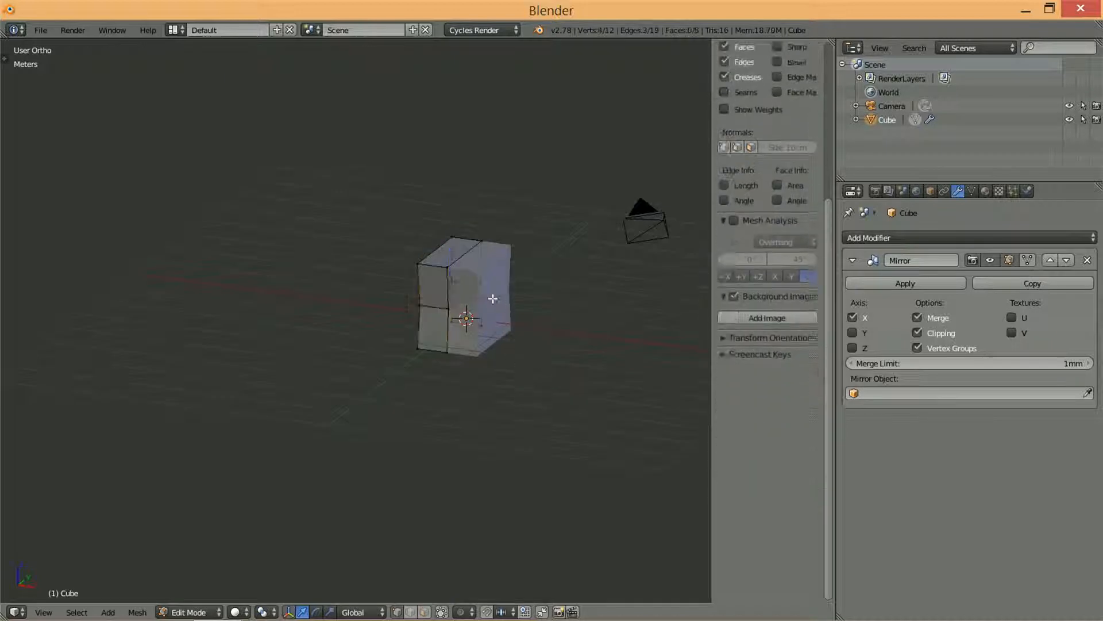
middle_click_drag(389, 298, 445, 281)
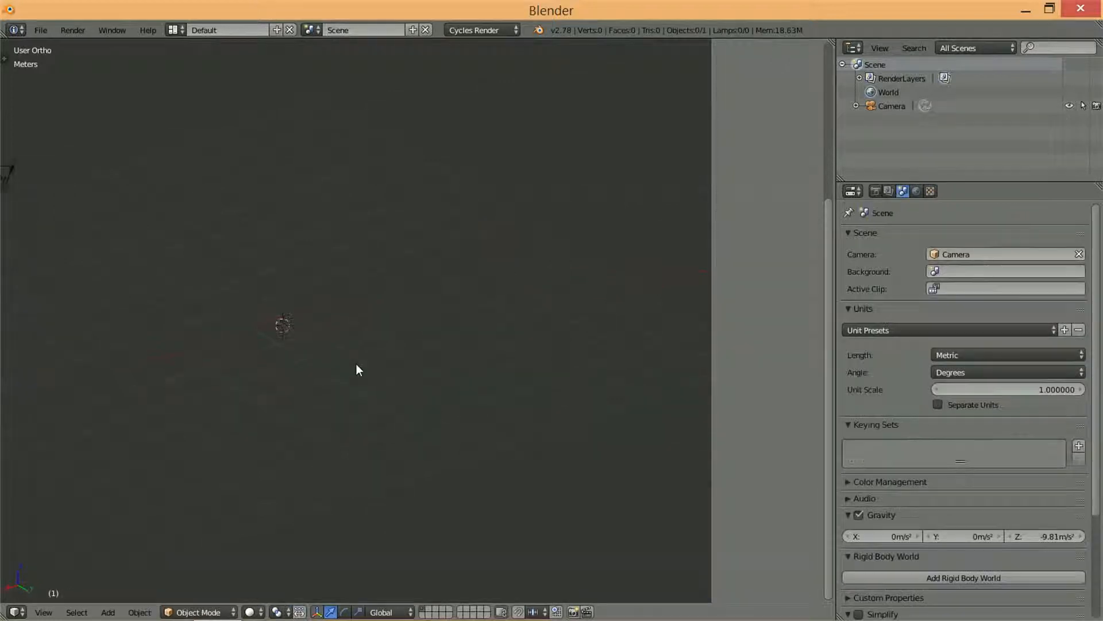
- Add a new cube to the emptied scene and enter Edit Mode
scroll(356, 370, "down", 1)
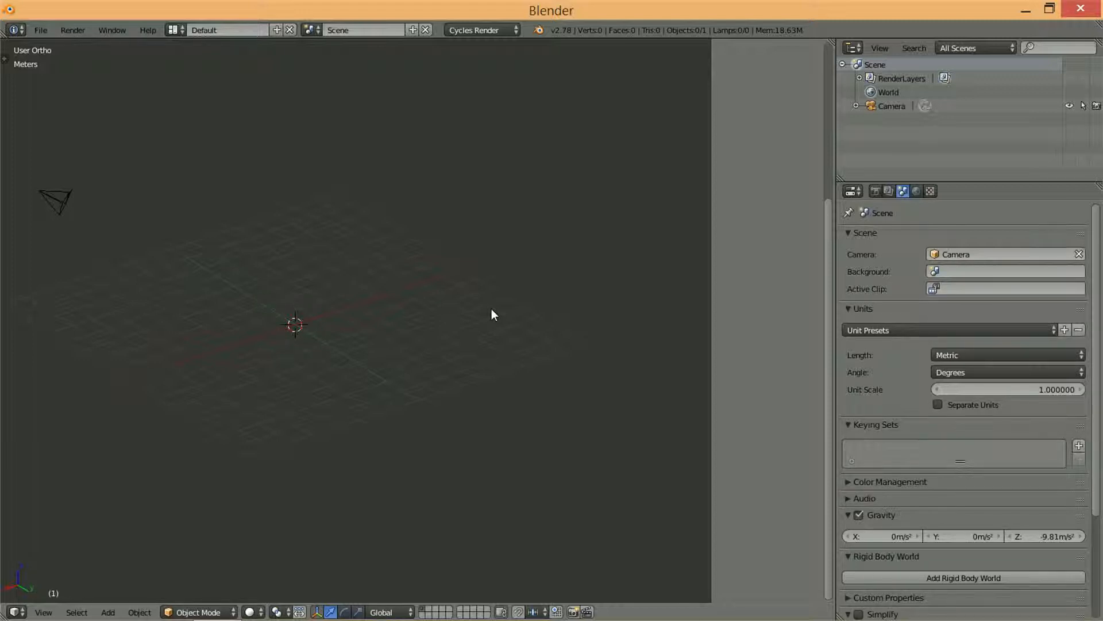
key("shift+a")
mouse_move(408, 338)
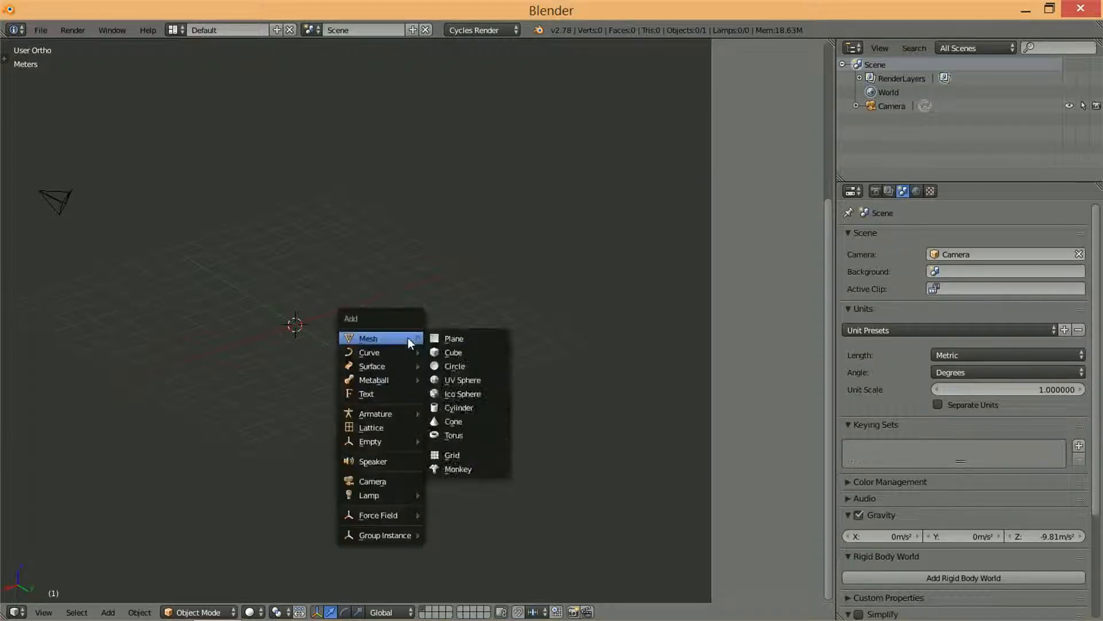
left_click(467, 353)
scroll(350, 396, "up", 2)
key("Tab")
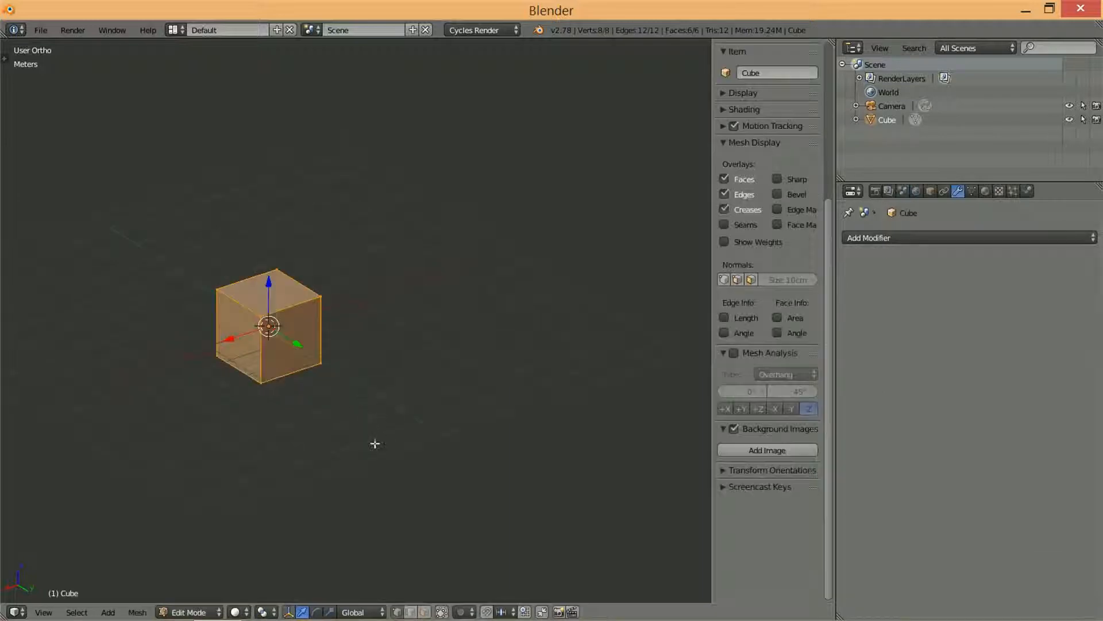
- Flatten the cube along Z to about half its height and widen it along X and Y into a thin square slab
key("s")
key("z")
left_click(360, 316)
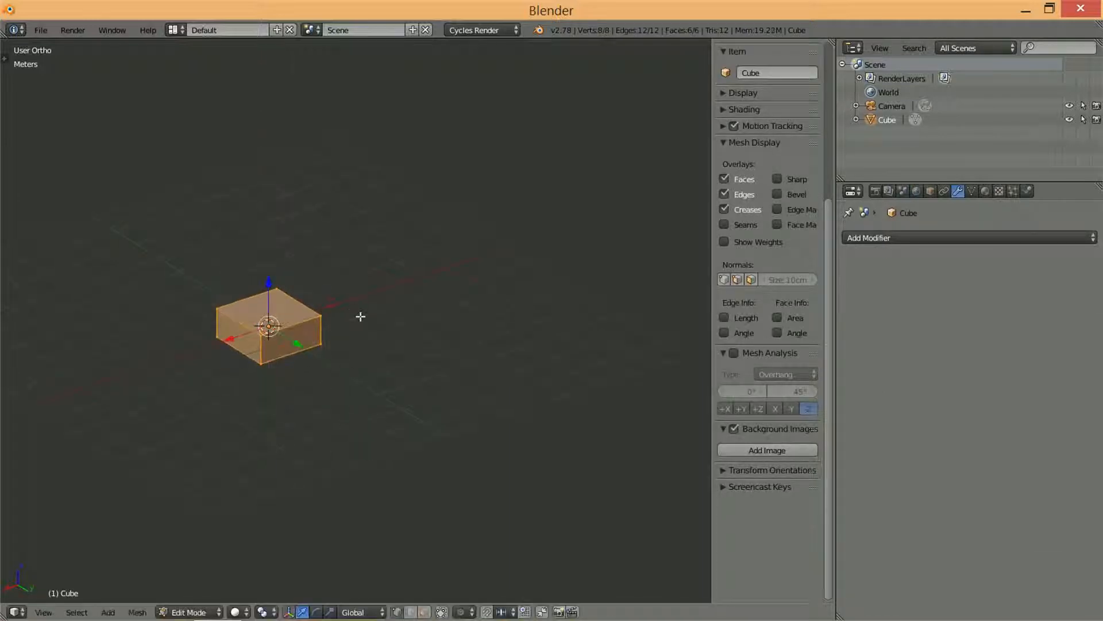
key("s")
key("shift+z")
left_click(597, 294)
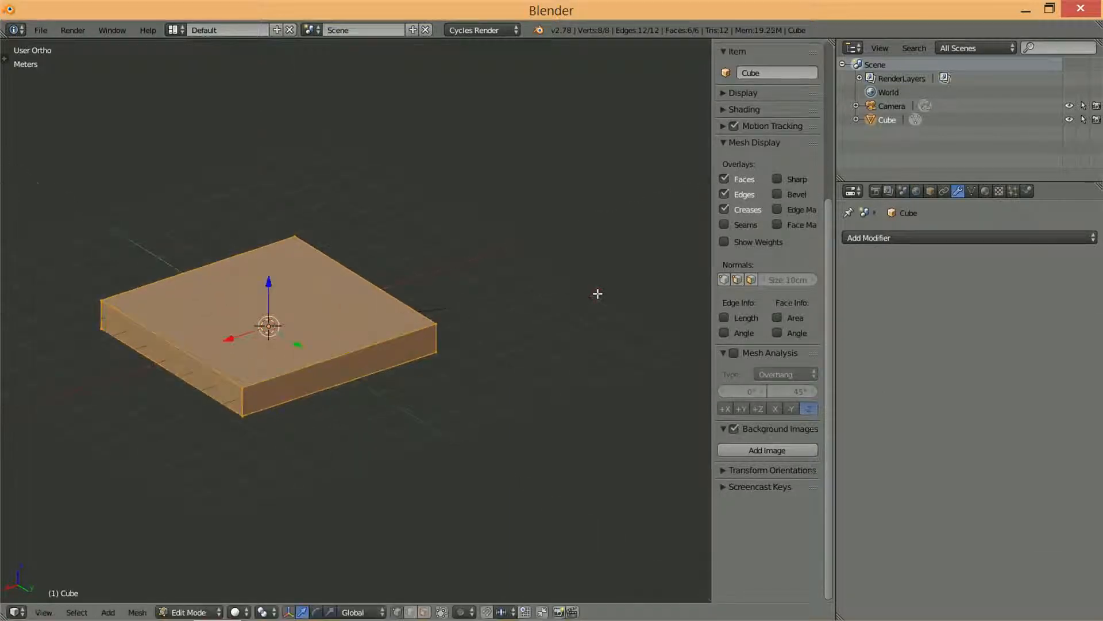
- Raise the slab along Z well above the grid
key("g")
key("z")
left_click(382, 276)
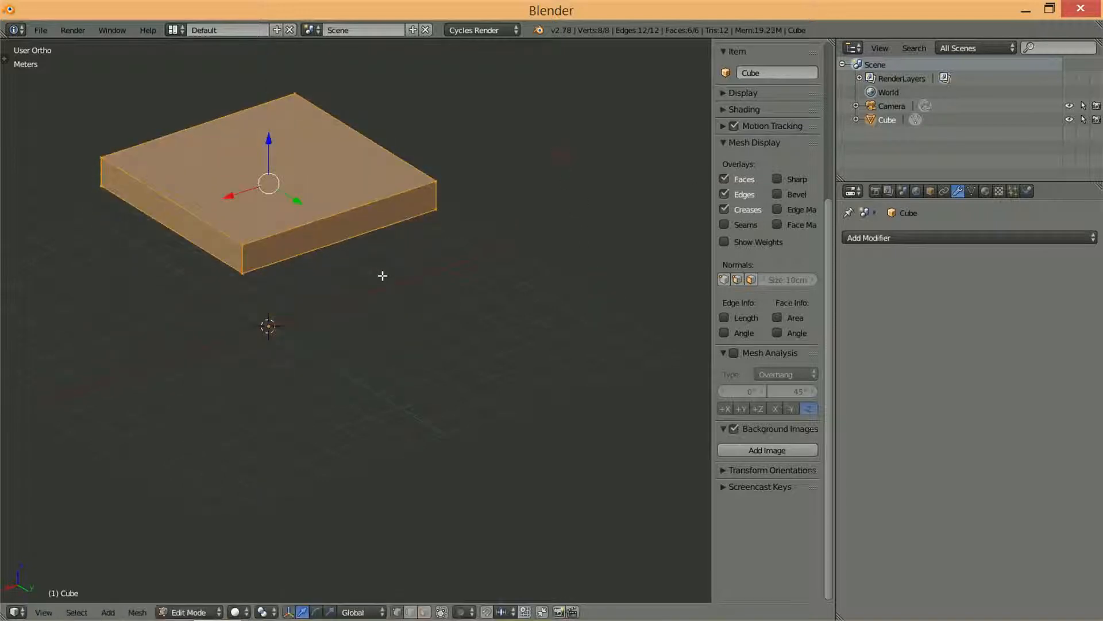
- Add a second cube at the 3D cursor within the same mesh, beneath the slab
key("shift+a")
left_click(377, 288)
middle_click_drag(377, 288, 242, 202)
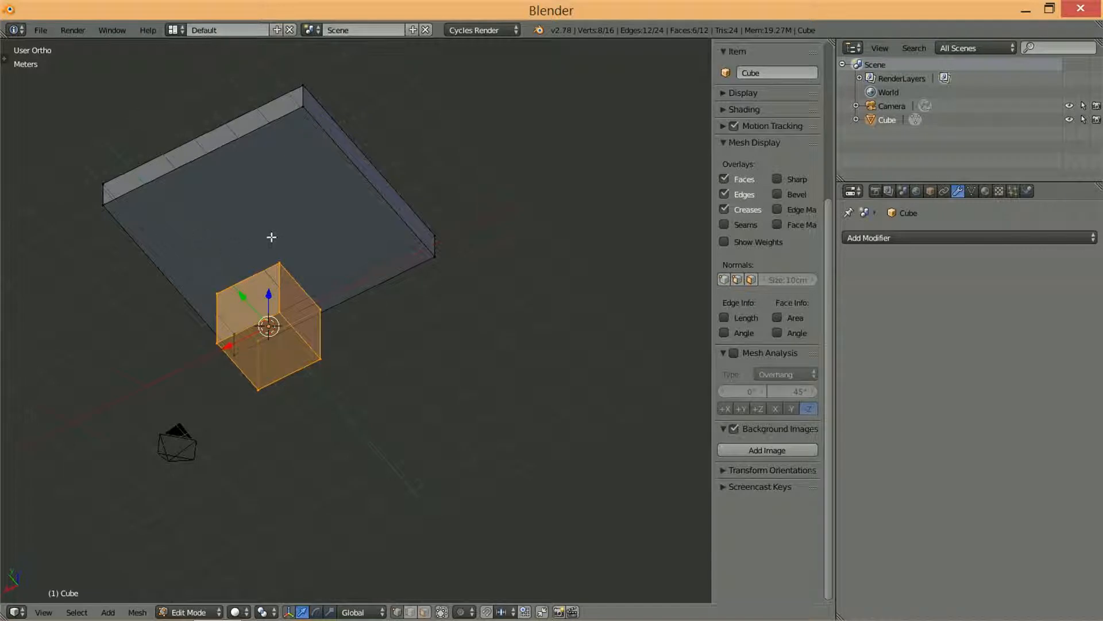
- Stretch the lower cube along Z into a tall column and narrow it along X and Y
middle_click_drag(355, 229, 404, 342)
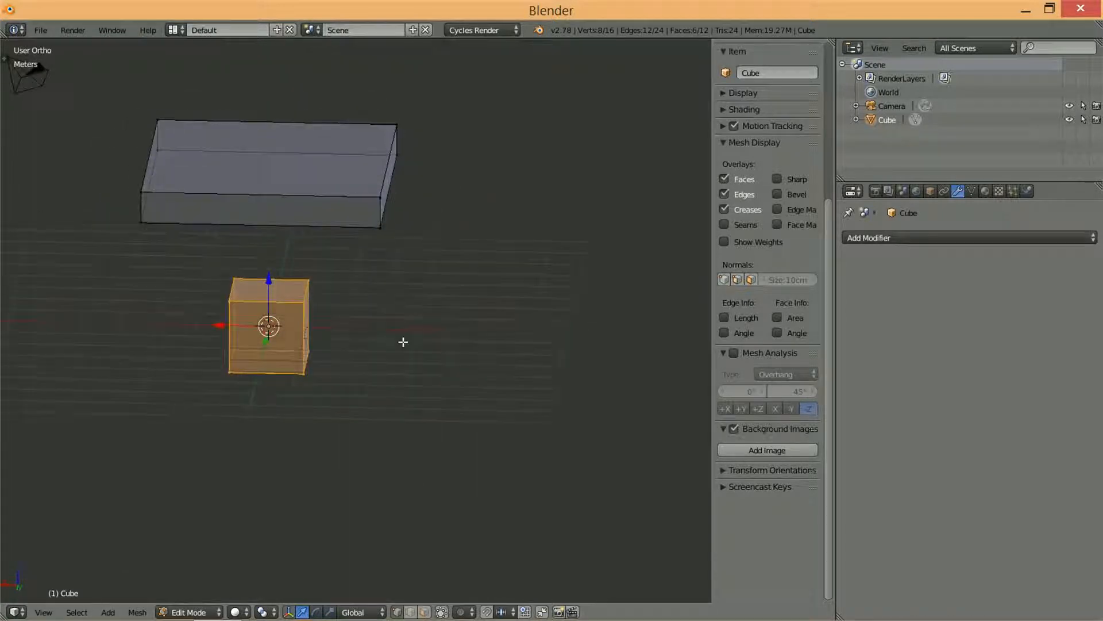
key("s")
key("z")
left_click(524, 89)
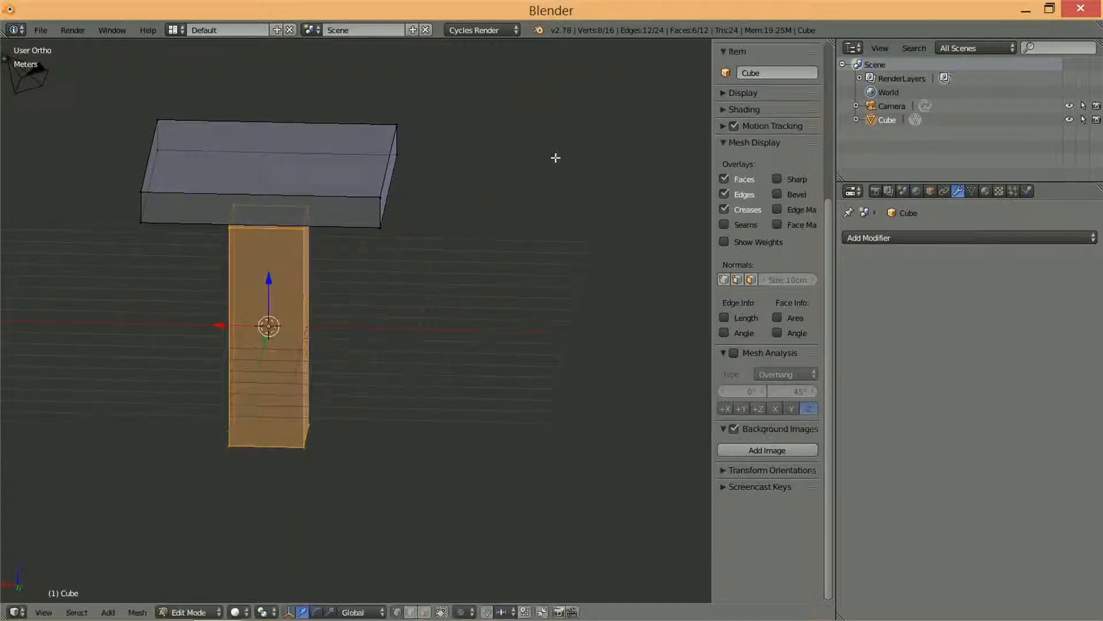
key("s")
key("z")
left_click(590, 205)
key("s")
key("shift+z")
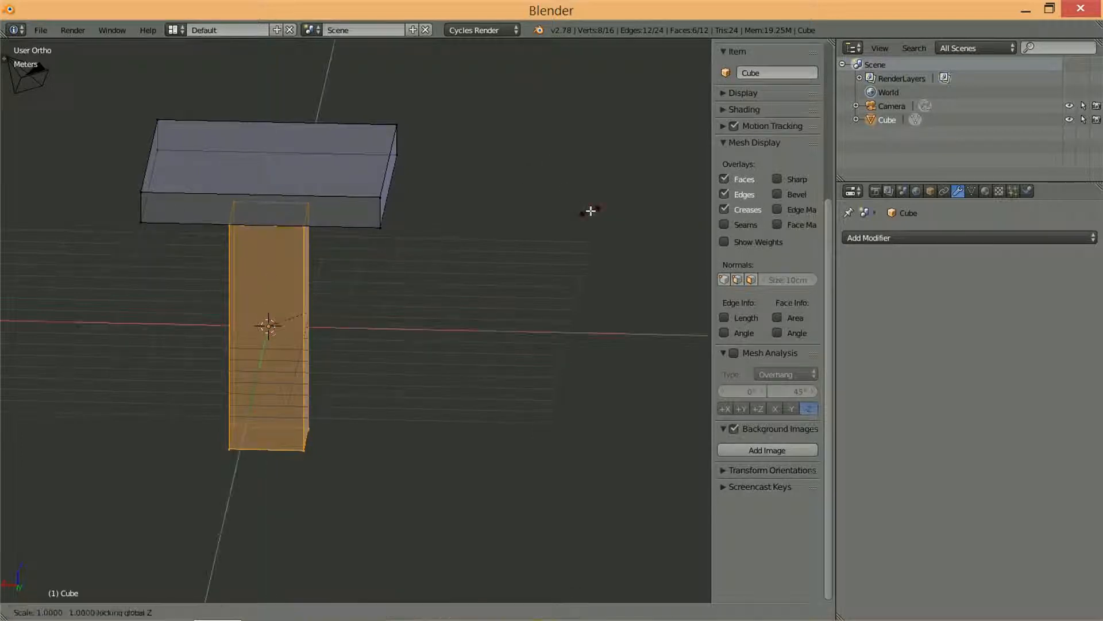
left_click(449, 165)
- Raise the column along Z until its upper end meets the slab
middle_click_drag(486, 230, 333, 261)
key("g")
key("z")
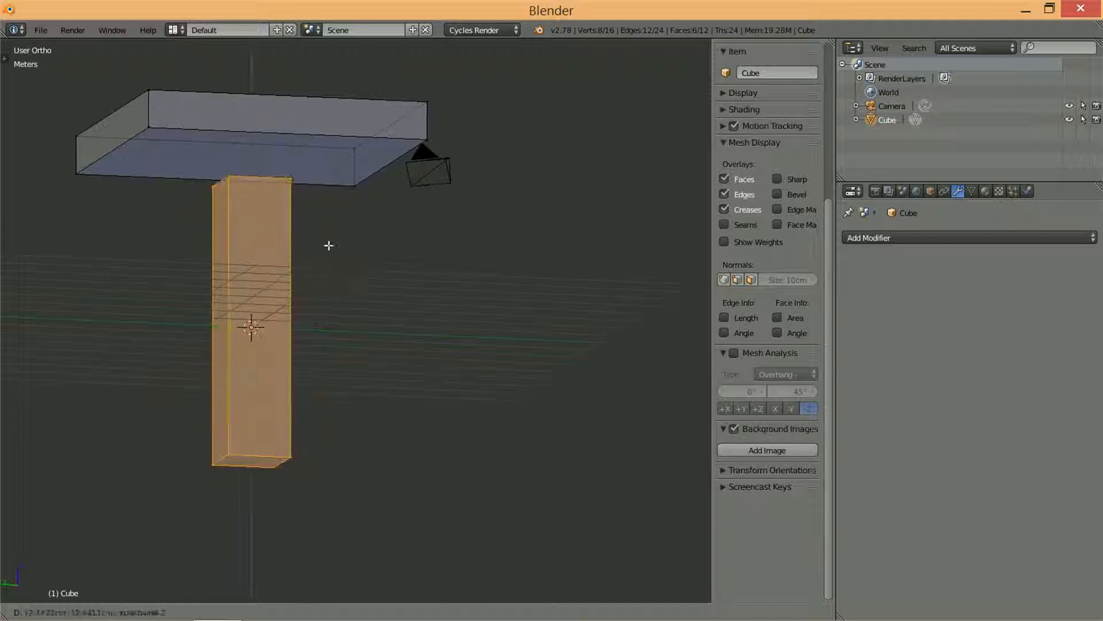
left_click(324, 228)
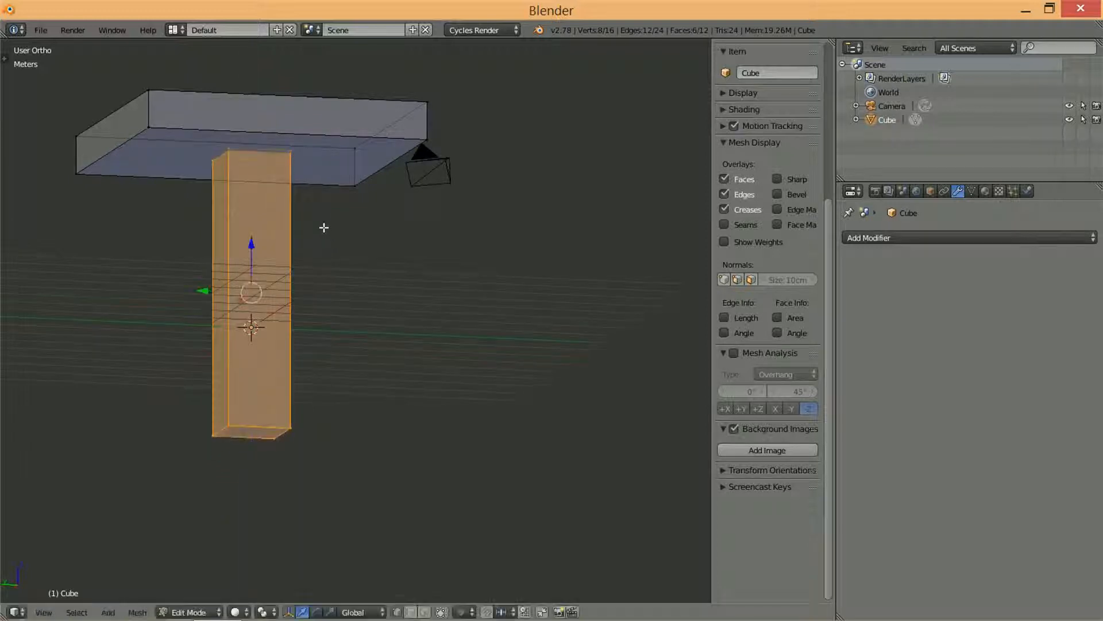
- Examine where the column meets the slab from several angles and briefly preview the mesh in rendered shading
mouse_move(264, 170)
middle_mouse_down()
mouse_move(342, 178)
mouse_move(355, 148)
mouse_move(207, 134)
mouse_move(256, 143)
mouse_move(310, 236)
mouse_move(298, 256)
mouse_move(253, 171)
middle_mouse_up()
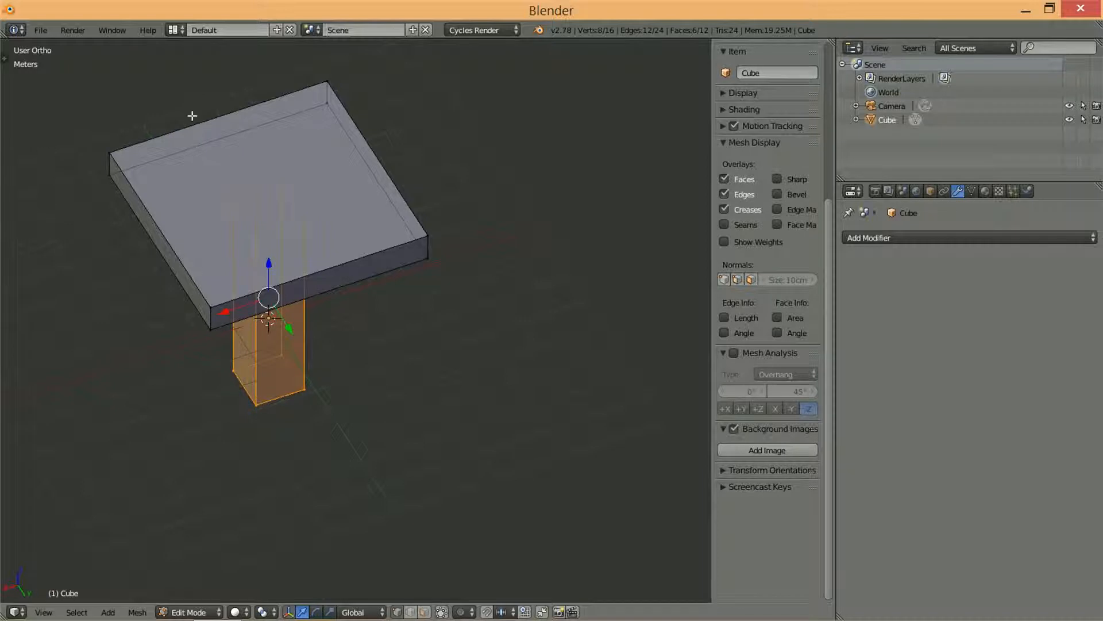
middle_click_drag(265, 270, 345, 210)
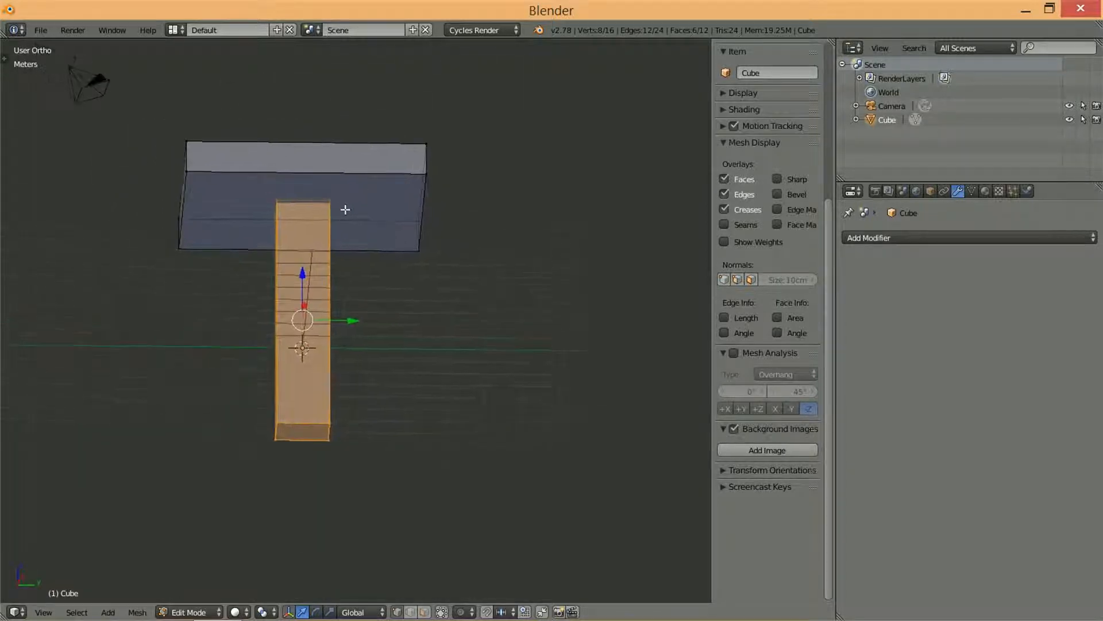
scroll(345, 209, "up", 3)
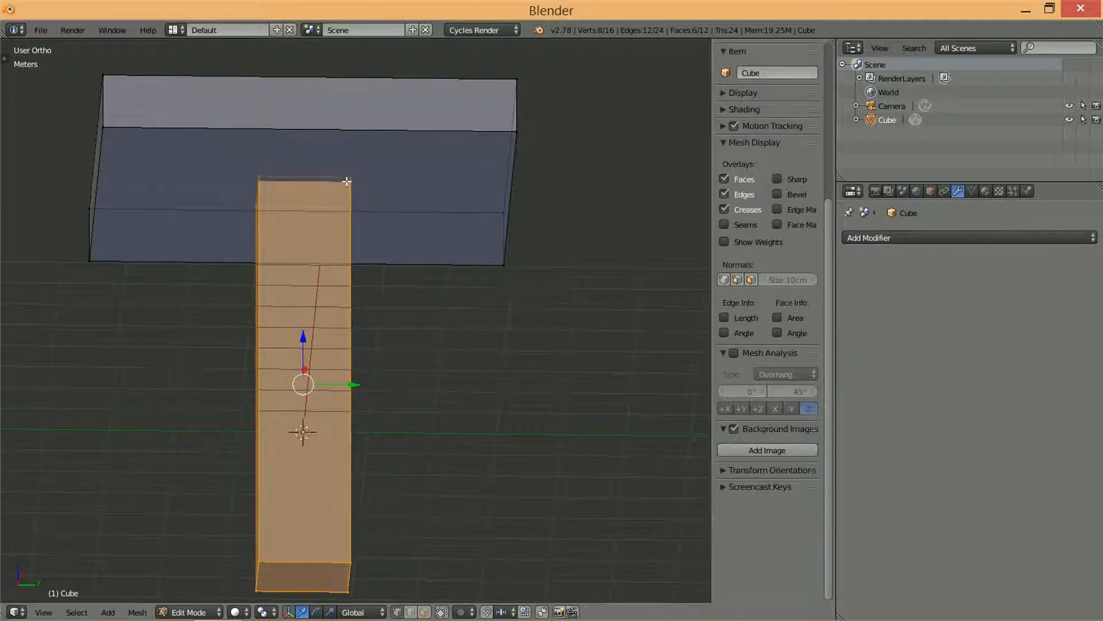
middle_click_drag(341, 173, 420, 192)
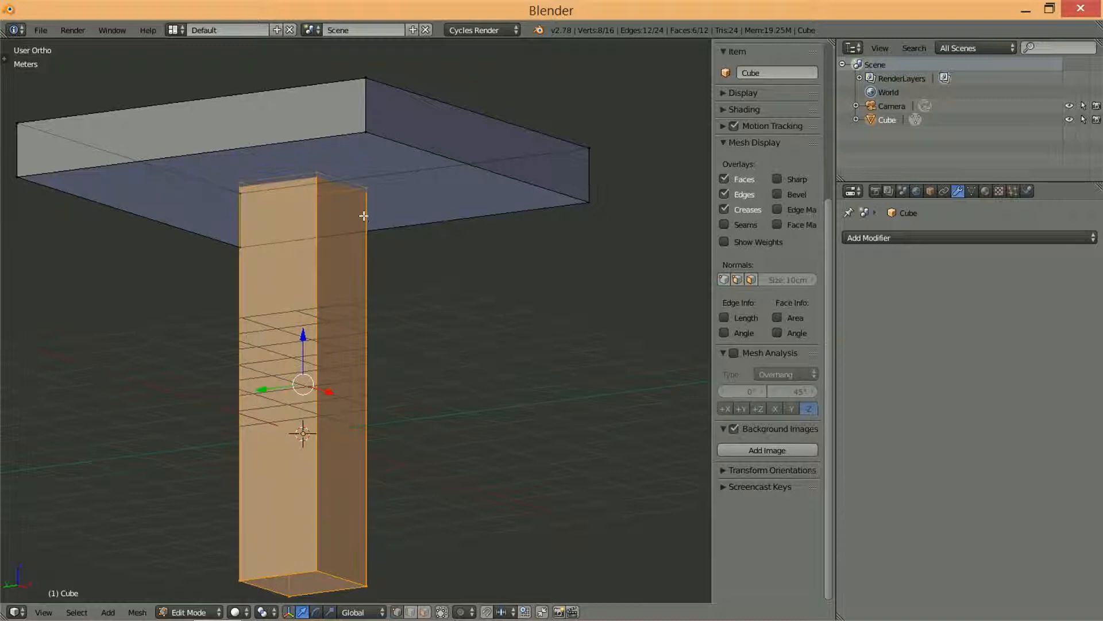
key("shift+z")
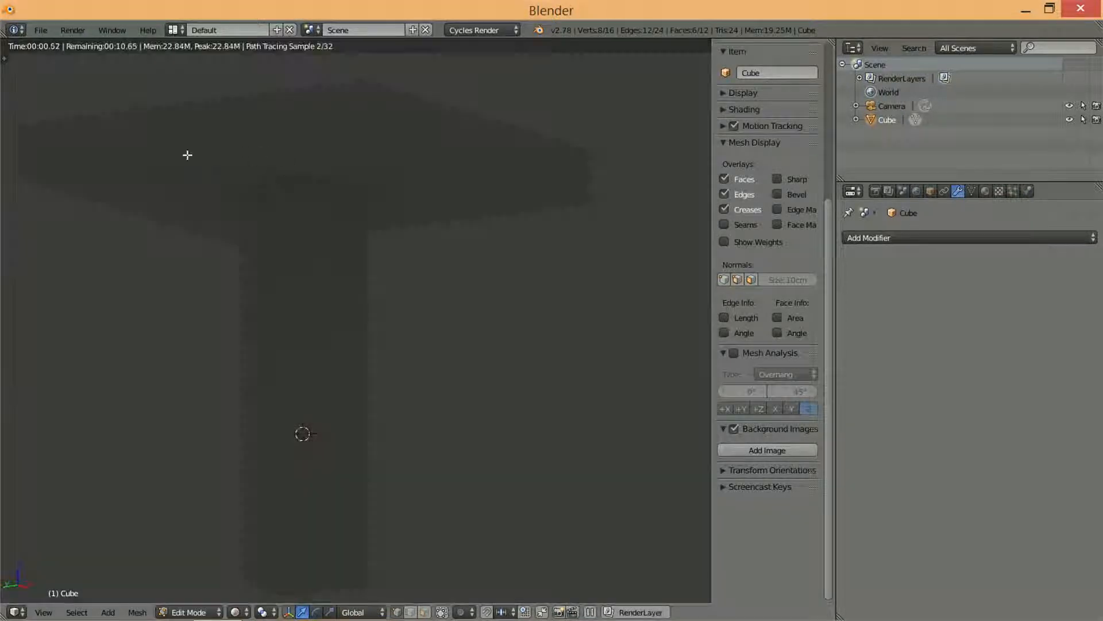
key("shift+z")
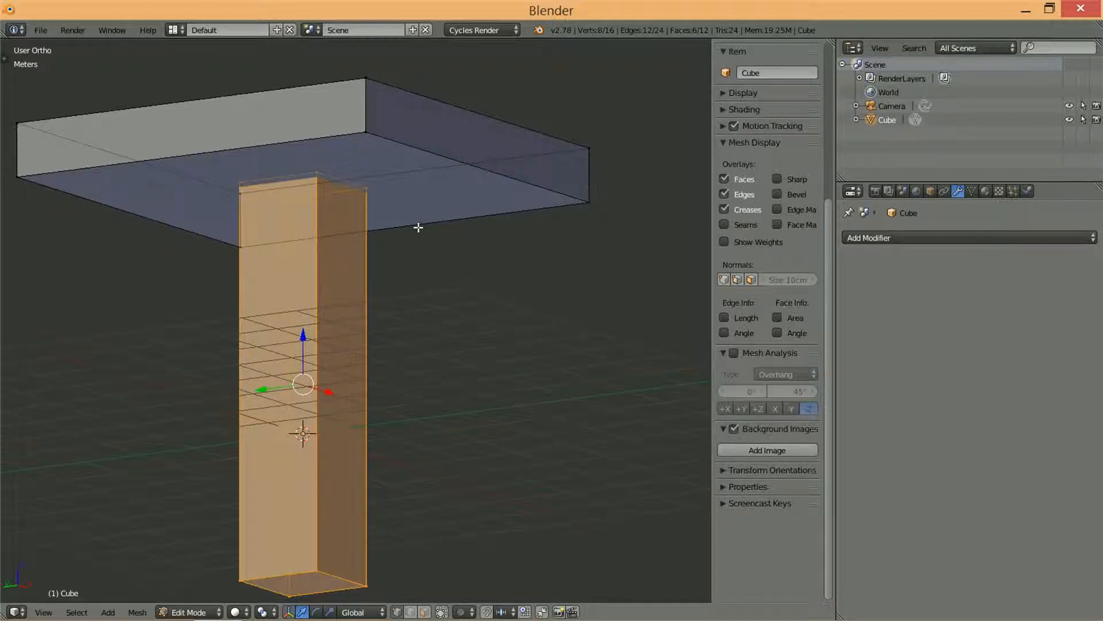
- Try bevelling all edges of the linked column with four segments at an offset of about 0.09, and undo the bevel
middle_click_drag(448, 140, 529, 187)
key("a")
key("l")
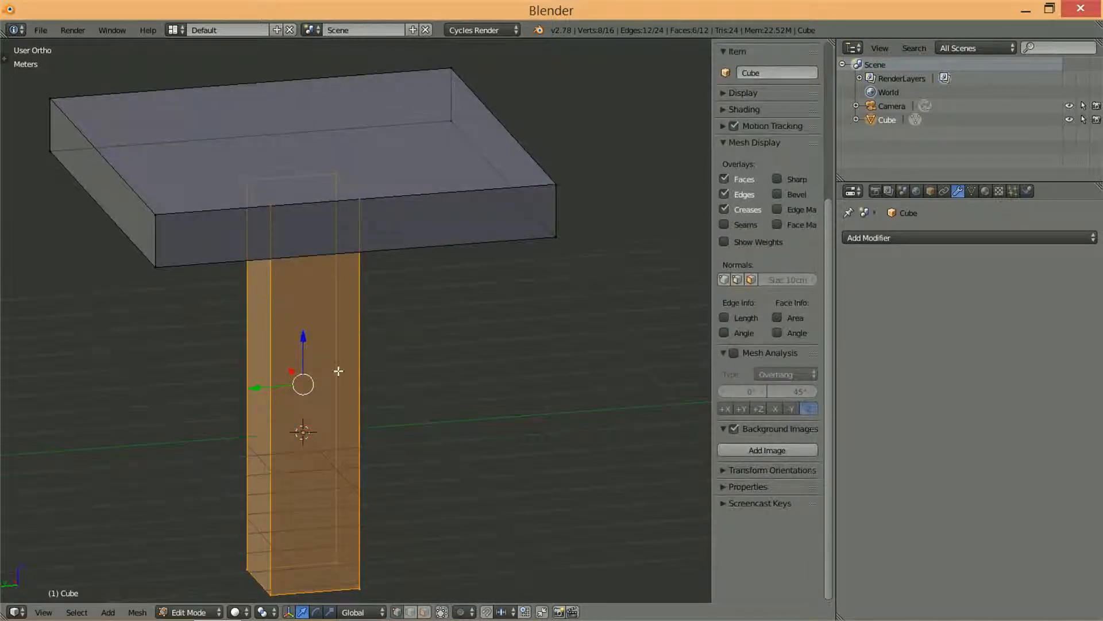
key("ctrl+b")
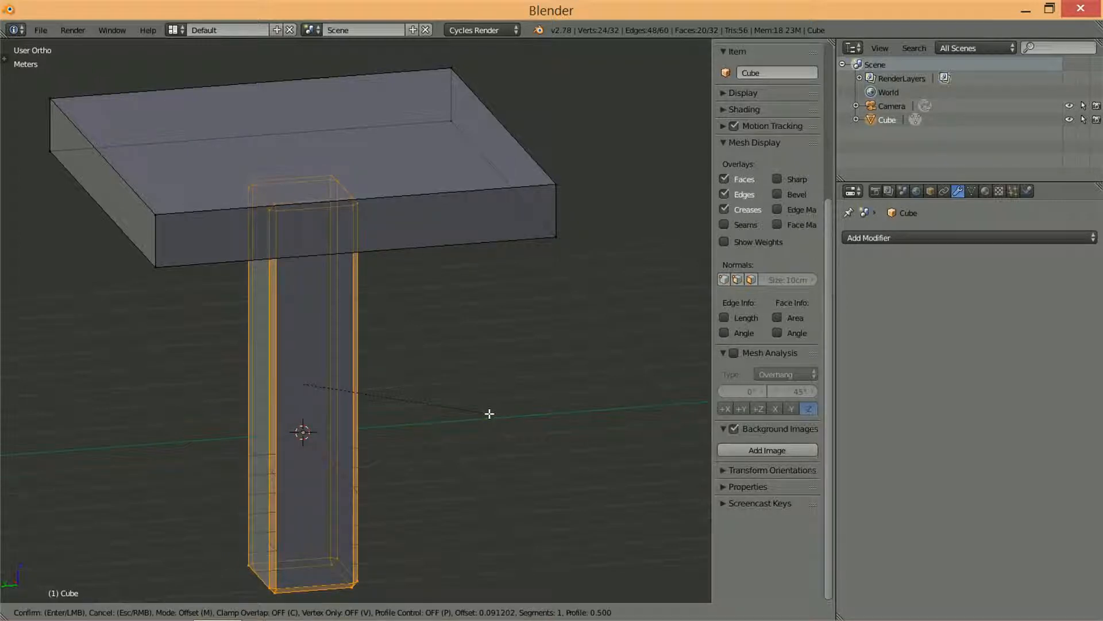
scroll(489, 413, "up", 2)
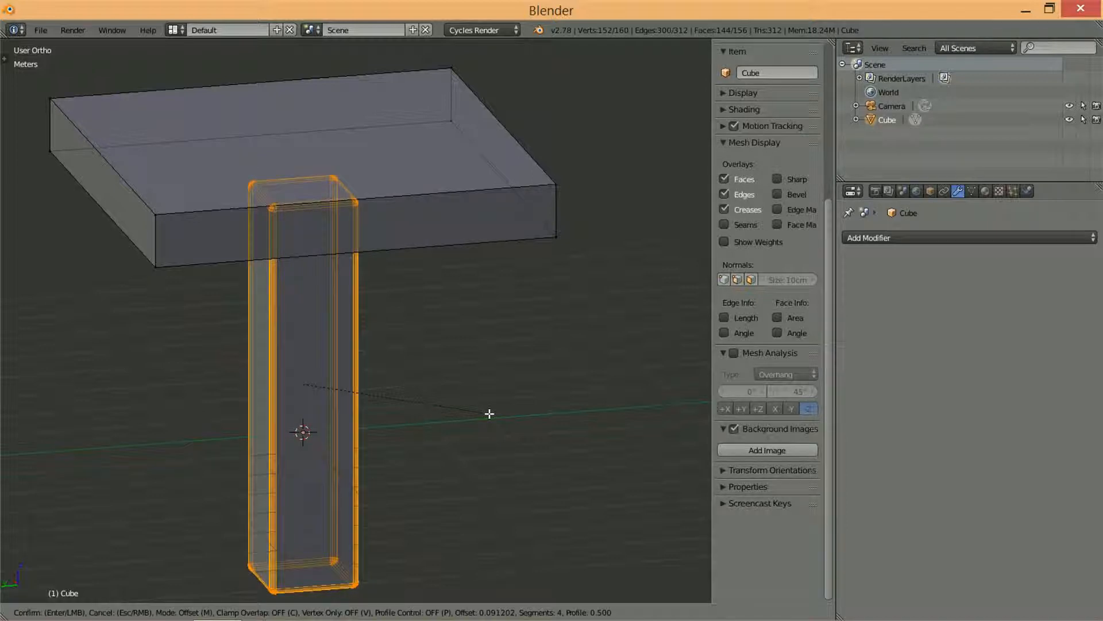
left_click(489, 414)
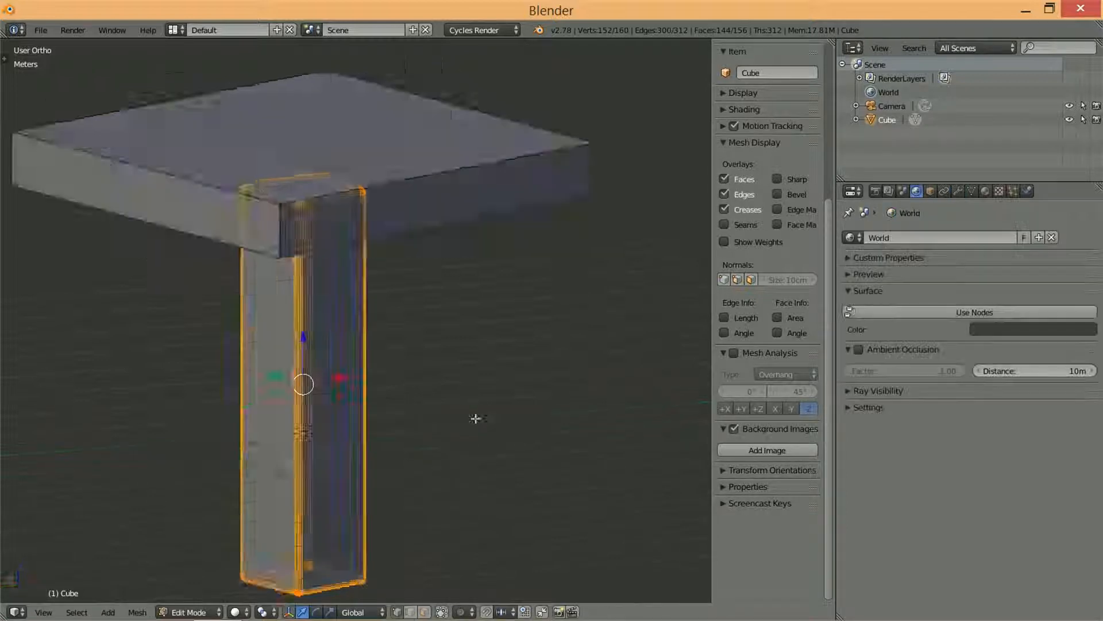
middle_click_drag(475, 419, 581, 399)
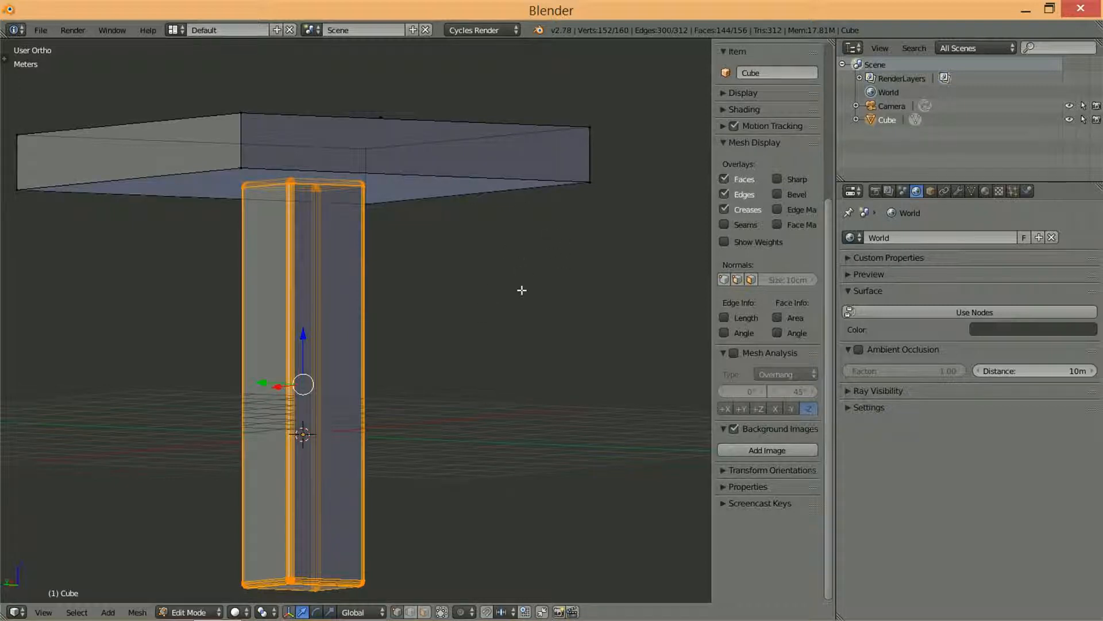
scroll(400, 343, "up", 2)
scroll(399, 343, "up", 3)
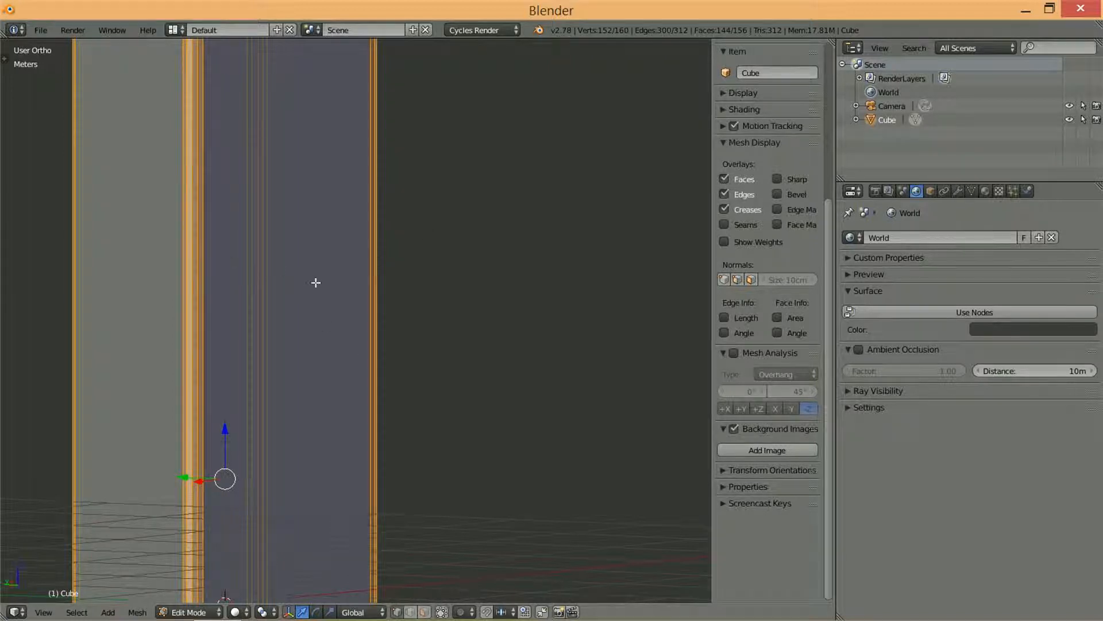
key("ctrl+z")
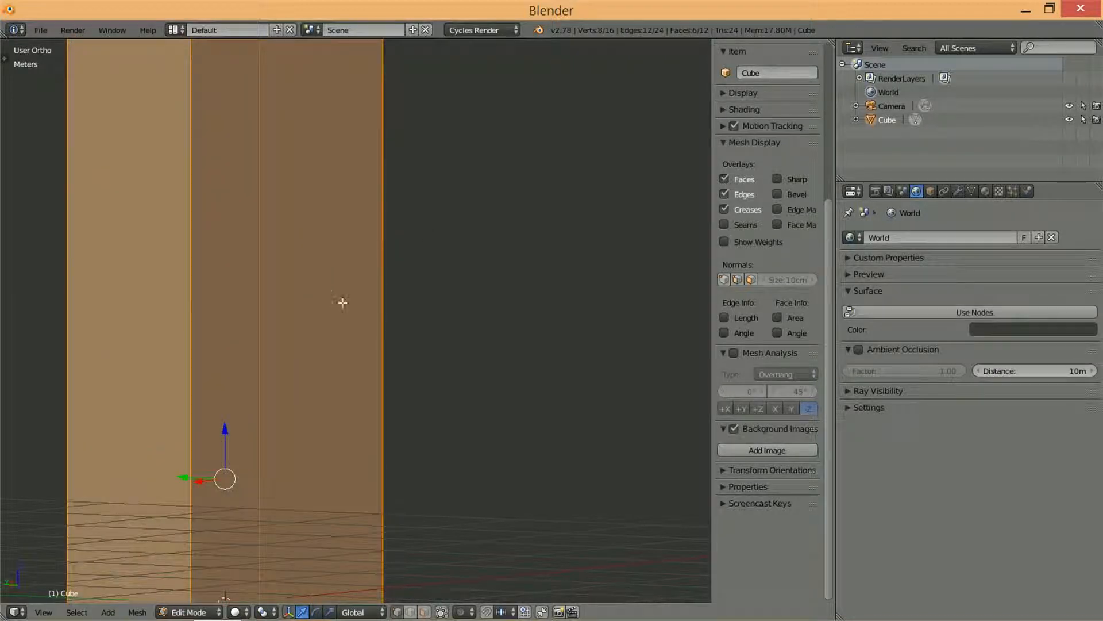
- Bevel all of the column's edges with three segments and a narrow offset of about 0.03, and clear the selection
key("ctrl+b")
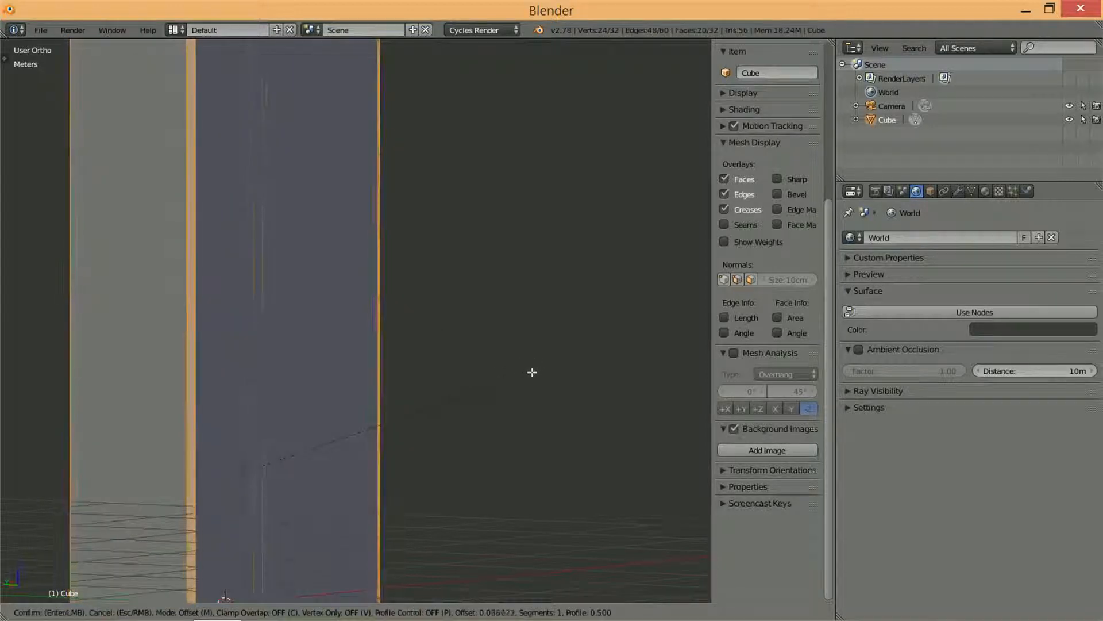
scroll(531, 373, "up", 3)
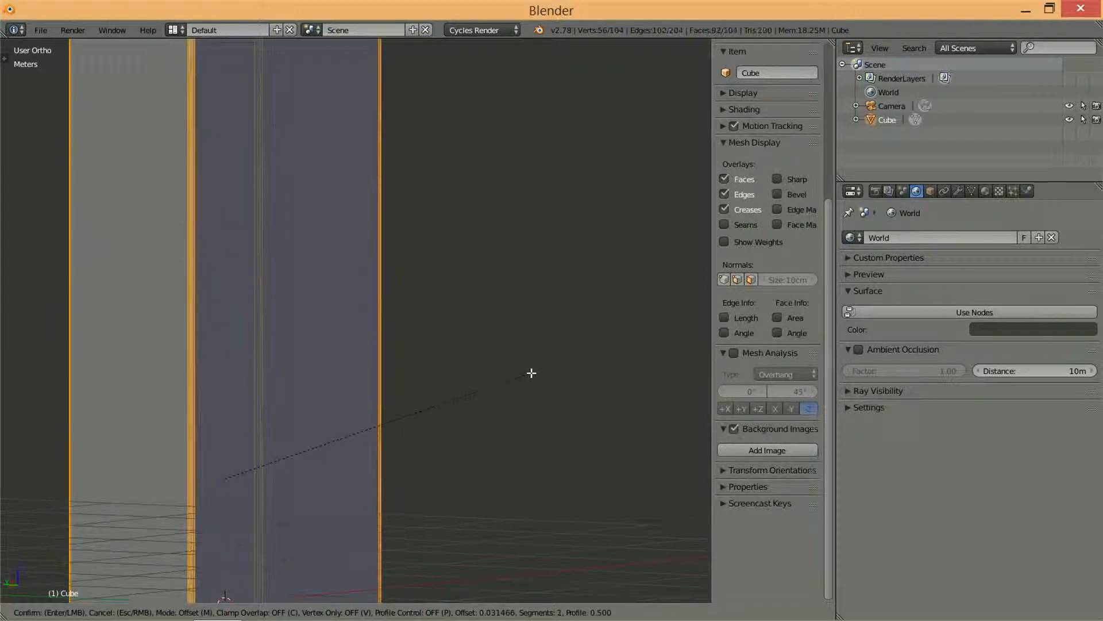
left_click(531, 373)
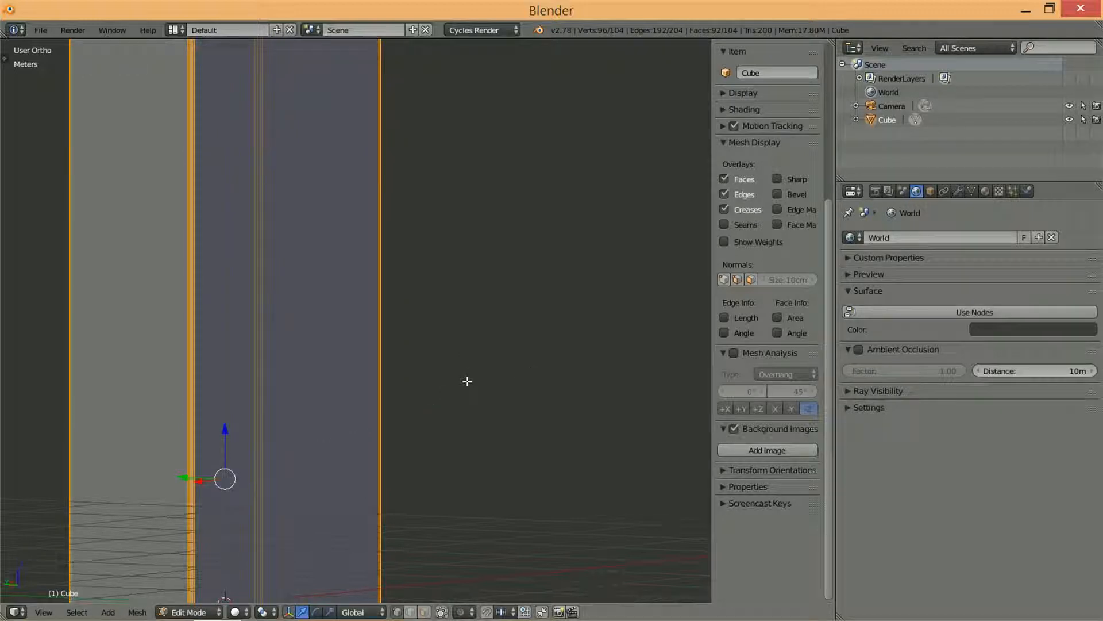
scroll(468, 381, "down", 4)
key("a")
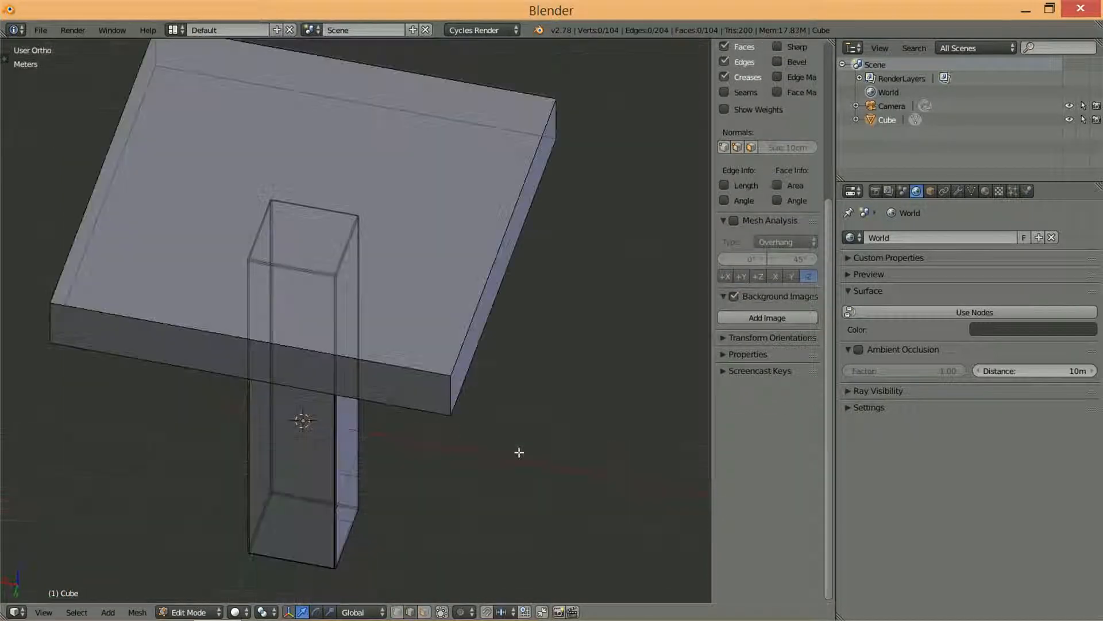
scroll(517, 451, "down", 3)
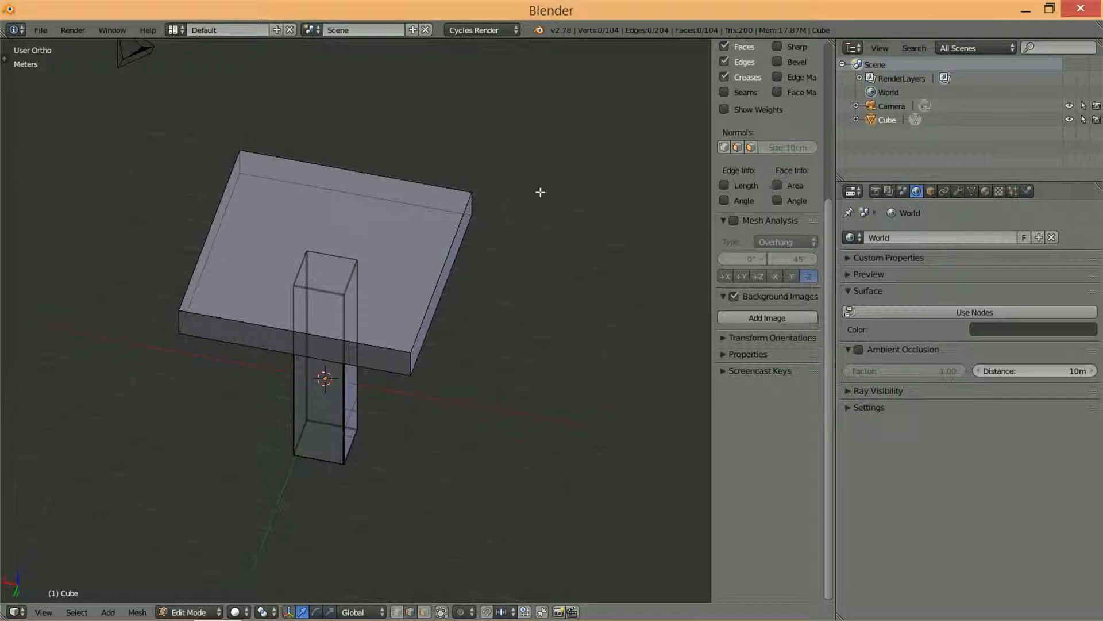
- Bevel one upper edge of the slab with three segments at an offset of about 0.24, deselect everything and check the rounding
scroll(408, 359, "up", 3)
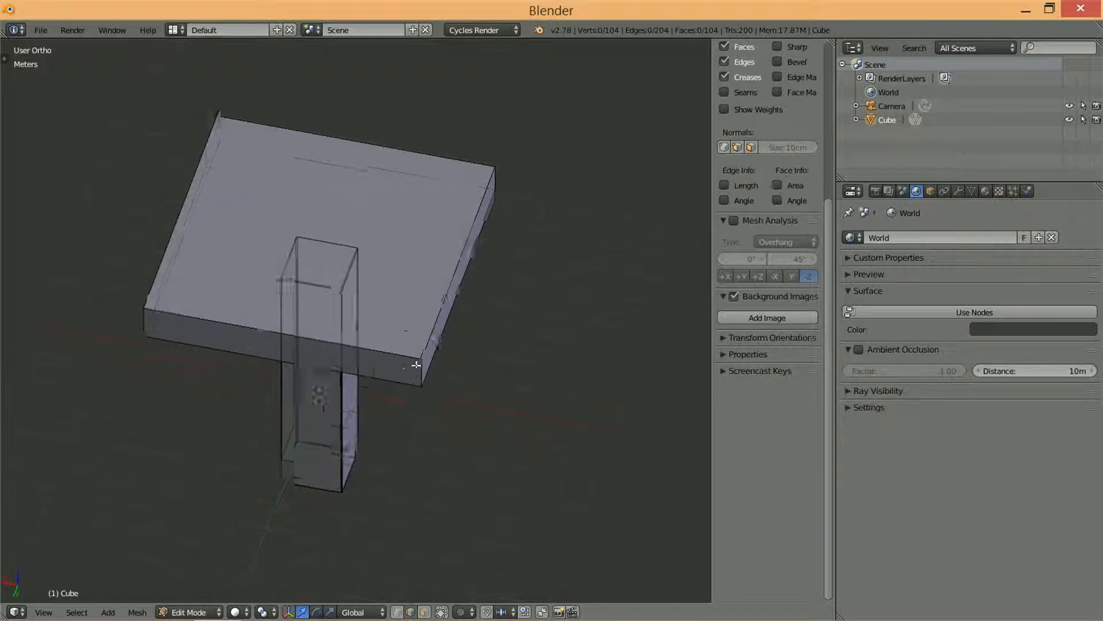
right_click(451, 324)
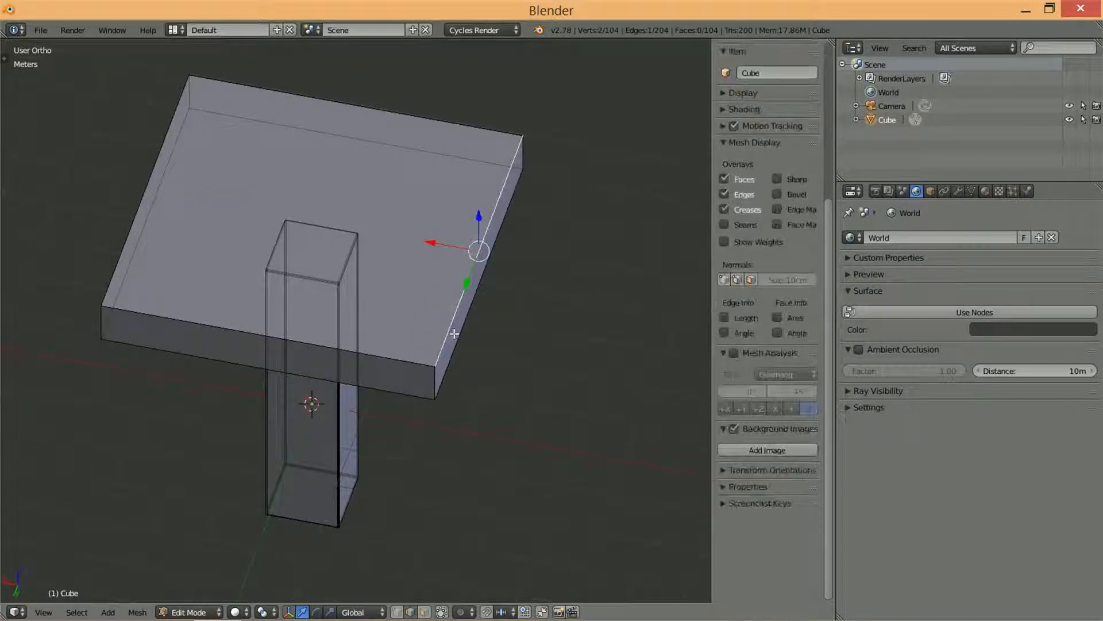
key("ctrl+b")
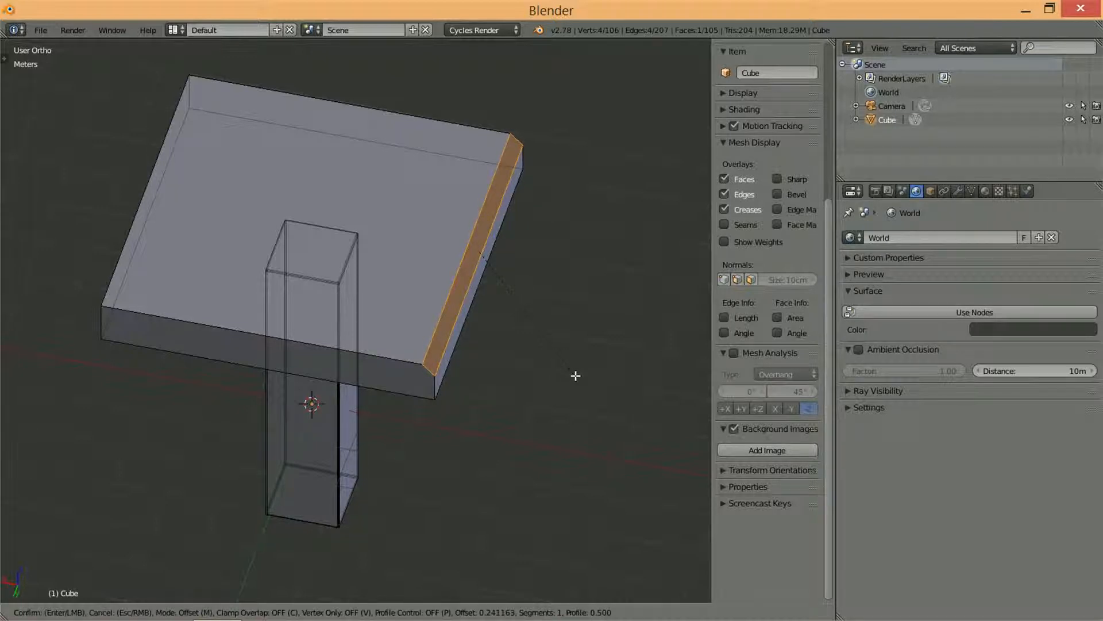
scroll(576, 375, "up", 2)
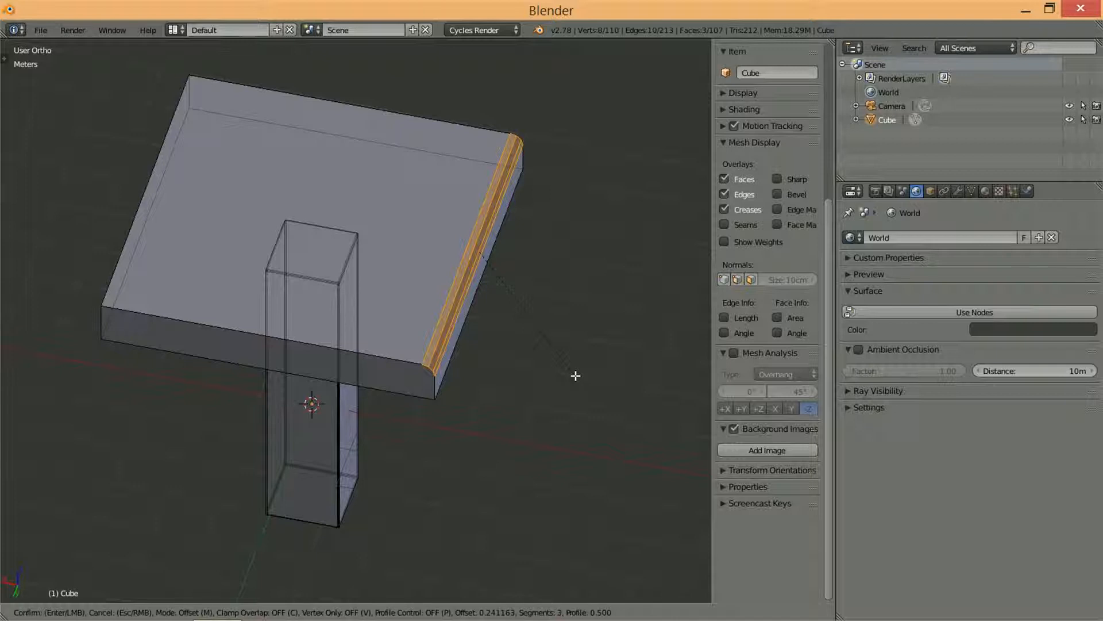
left_click(575, 376)
key("a")
middle_click_drag(574, 384, 598, 310)
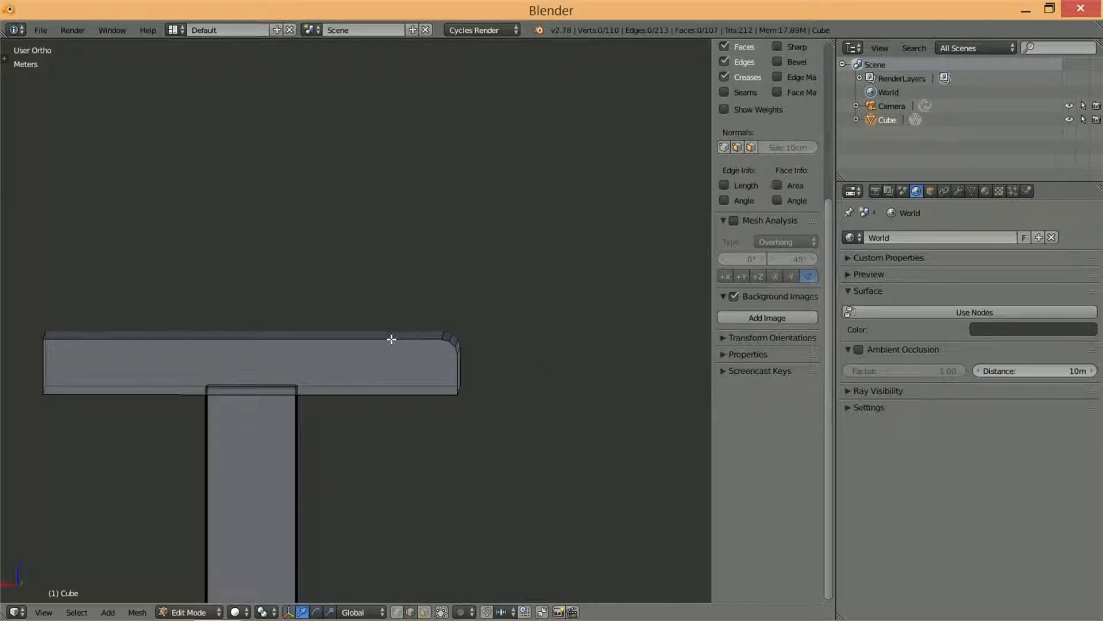
scroll(392, 339, "down", 2)
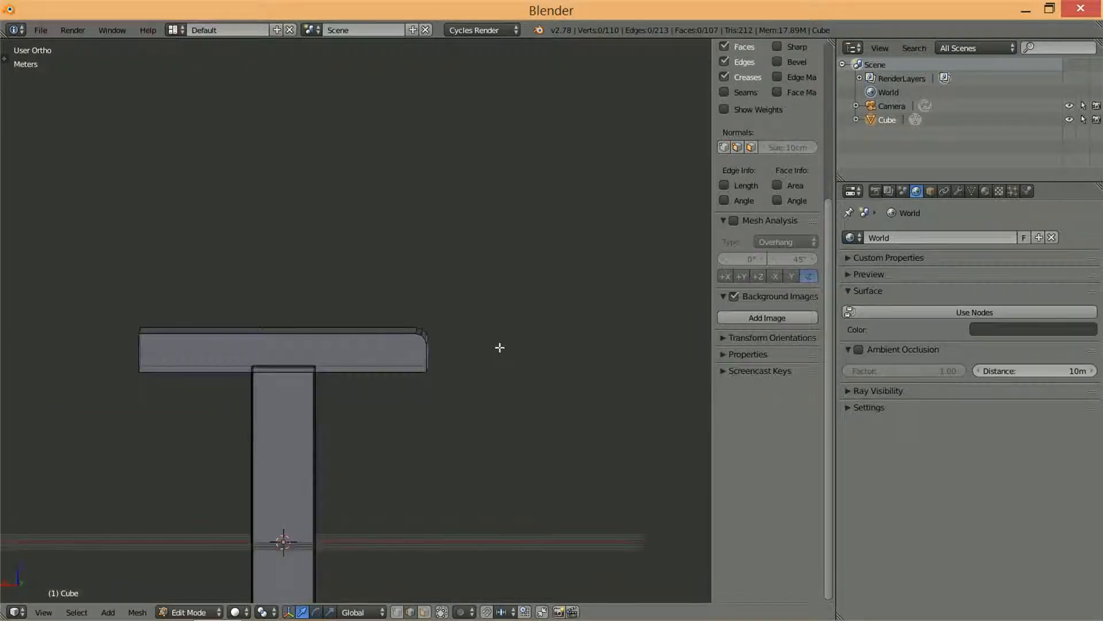
middle_click_drag(500, 347, 472, 410)
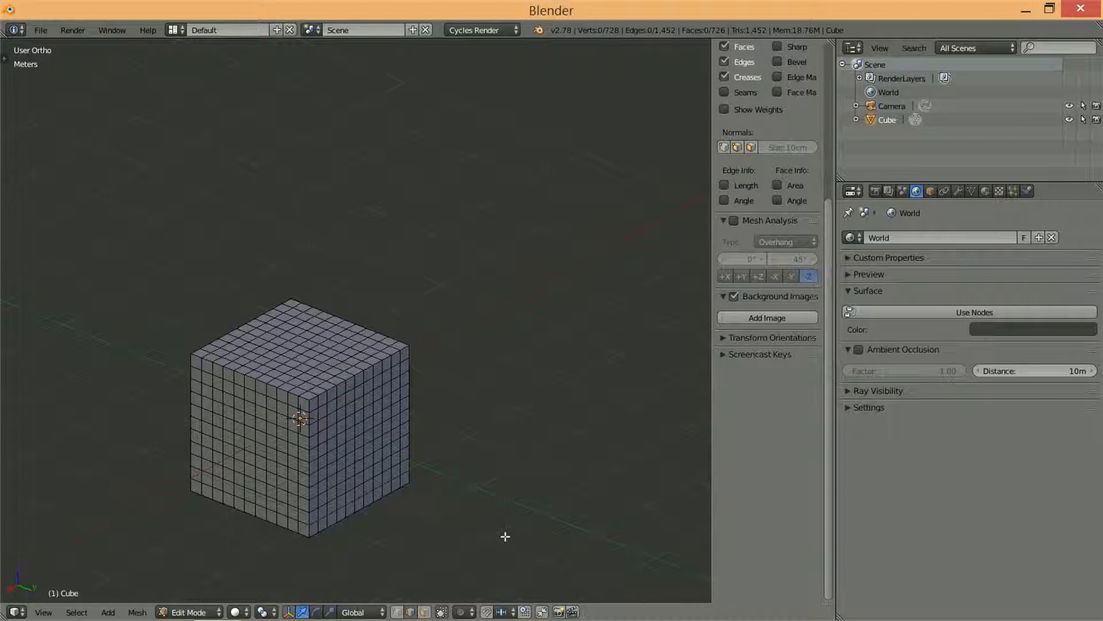
- Select a single vertex near the centre of the subdivided cube's top face and try moving it upward
right_click(298, 342)
key("g")
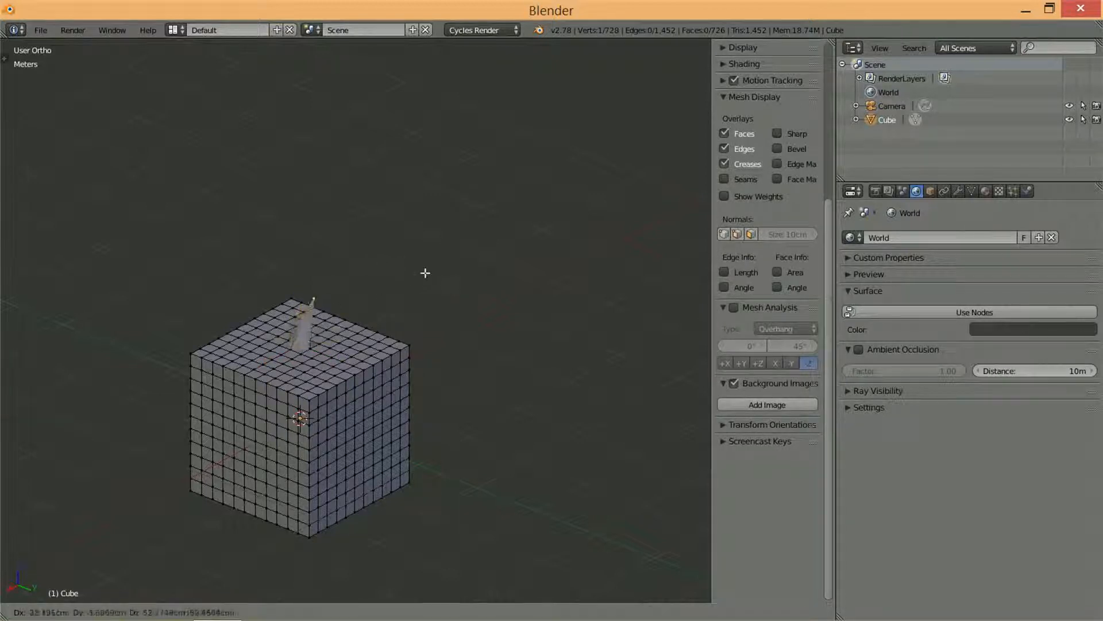
right_click(410, 294)
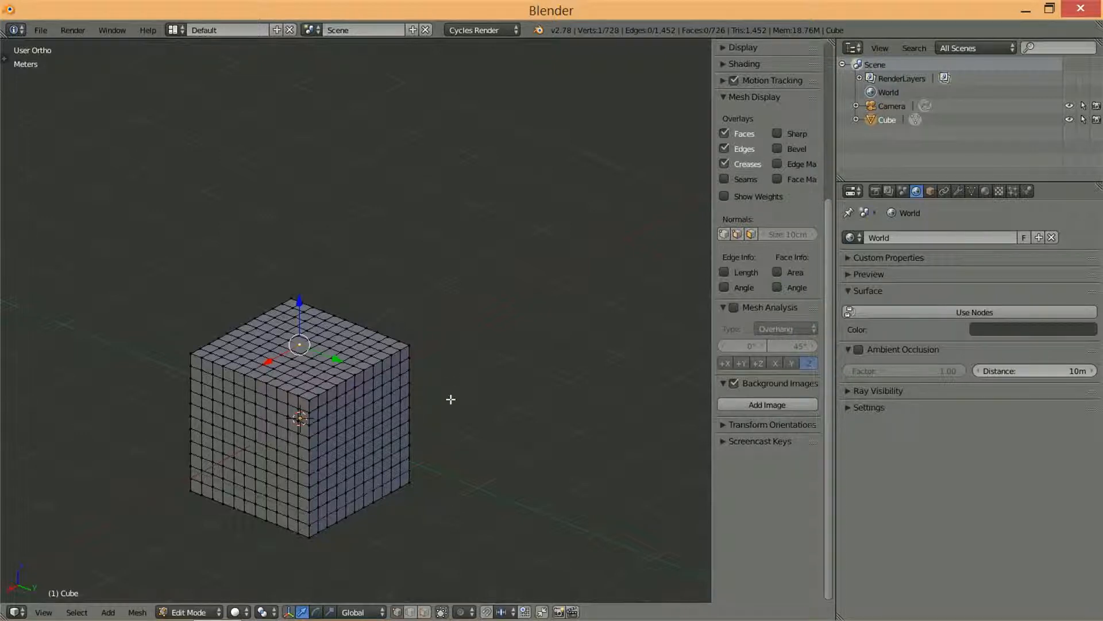
- Turn on proportional editing in its standard Enable mode
key("o")
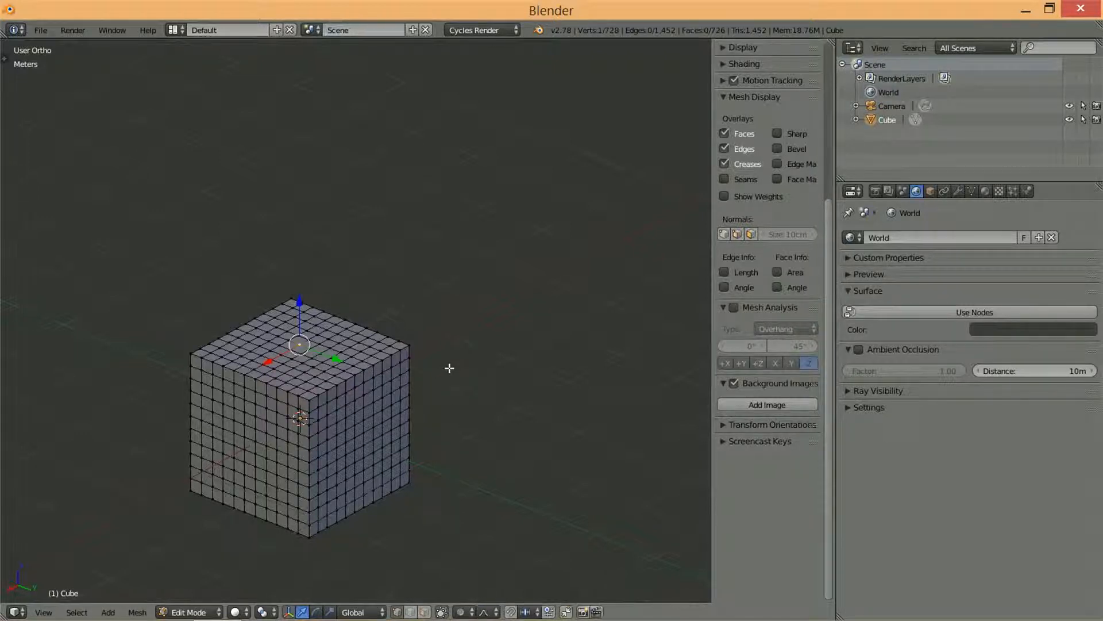
left_click(463, 612)
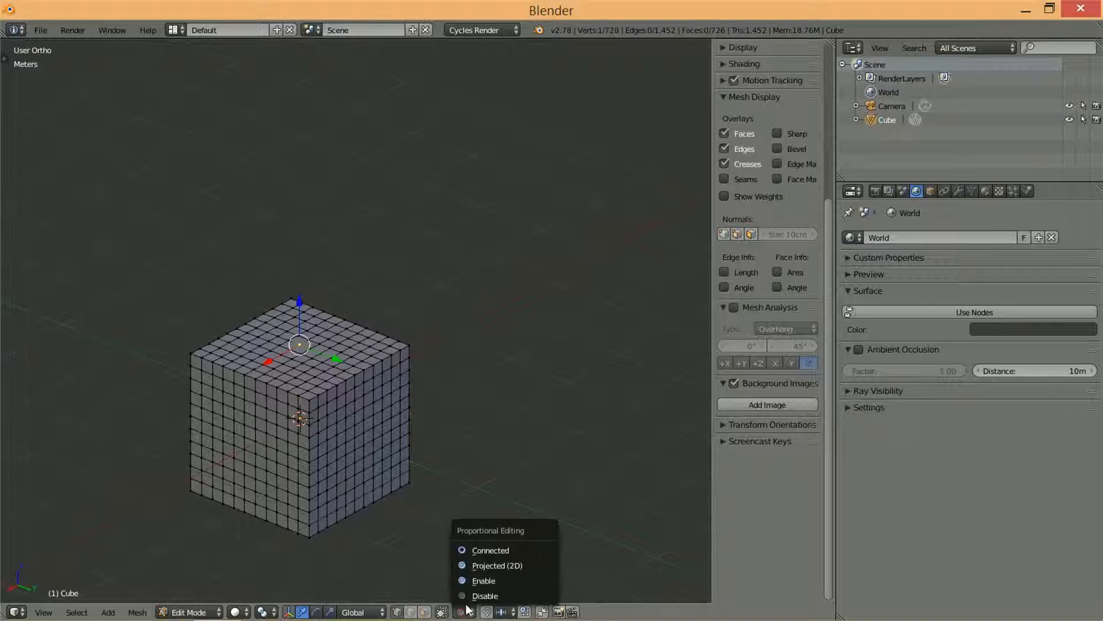
left_click(492, 580)
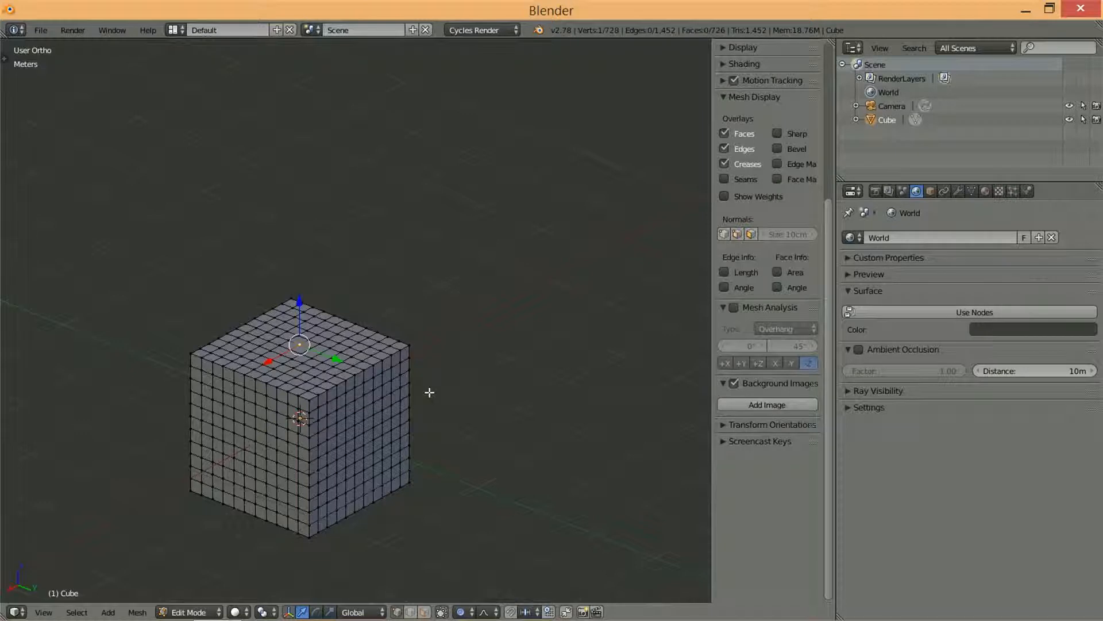
- Try raising the vertex at the centre of the cube's top face with Smooth falloff, varying the proportional editing radius
left_click(302, 344)
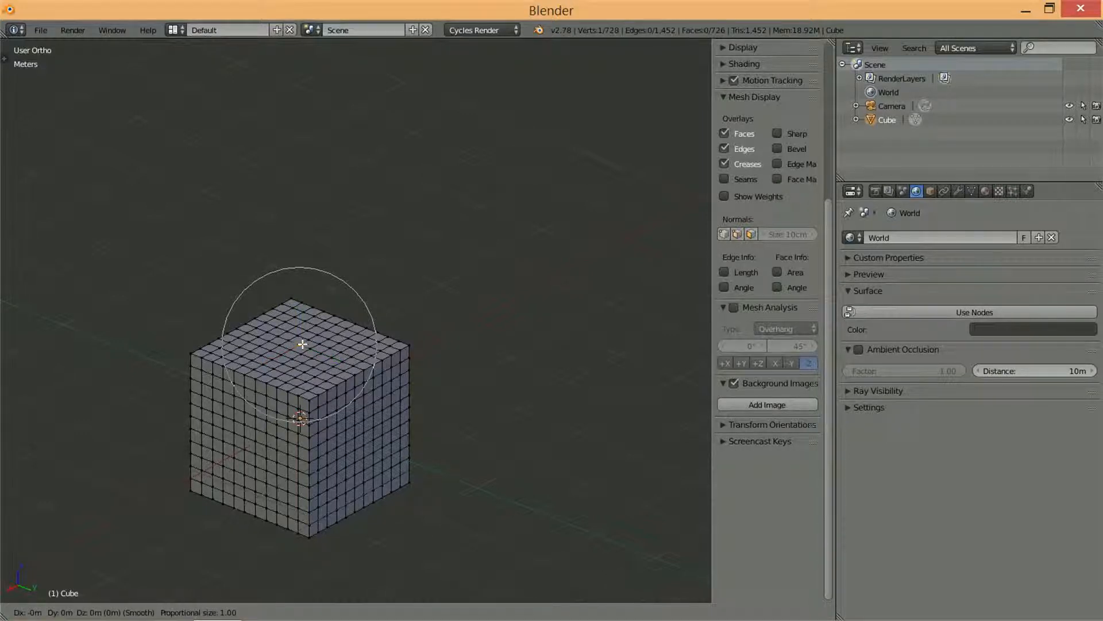
left_click_drag(302, 345, 305, 276)
scroll(301, 312, "up", 10)
scroll(300, 312, "down", 14)
scroll(301, 312, "up", 2)
scroll(301, 311, "down", 3)
scroll(298, 313, "up", 1)
key("Escape")
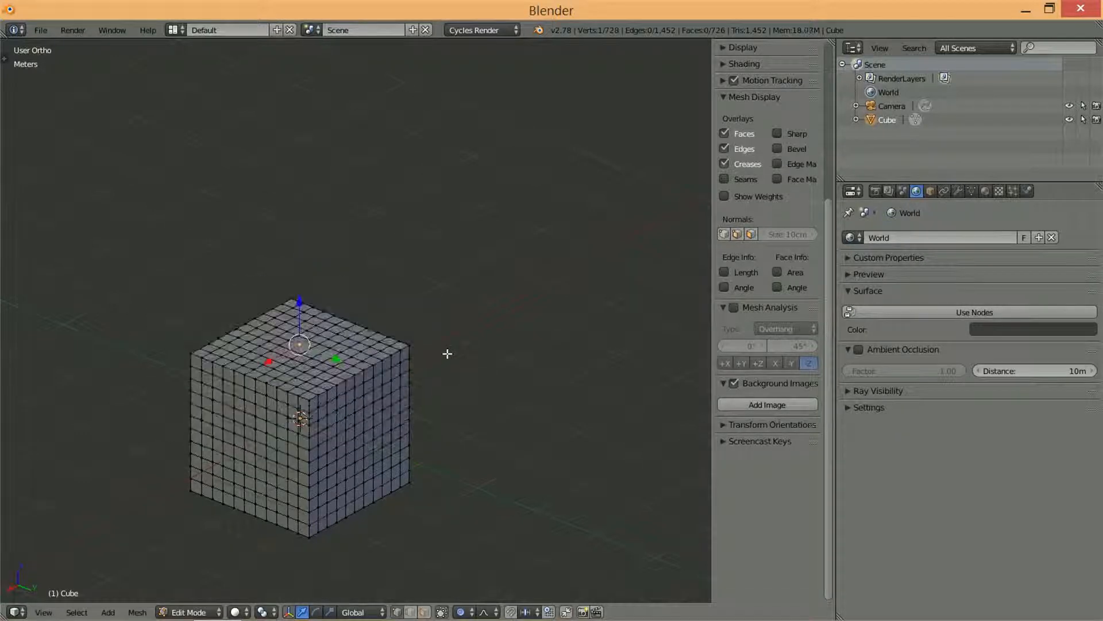
- Set the proportional editing falloff to Random and try moving the top-centre vertex
left_click(498, 612)
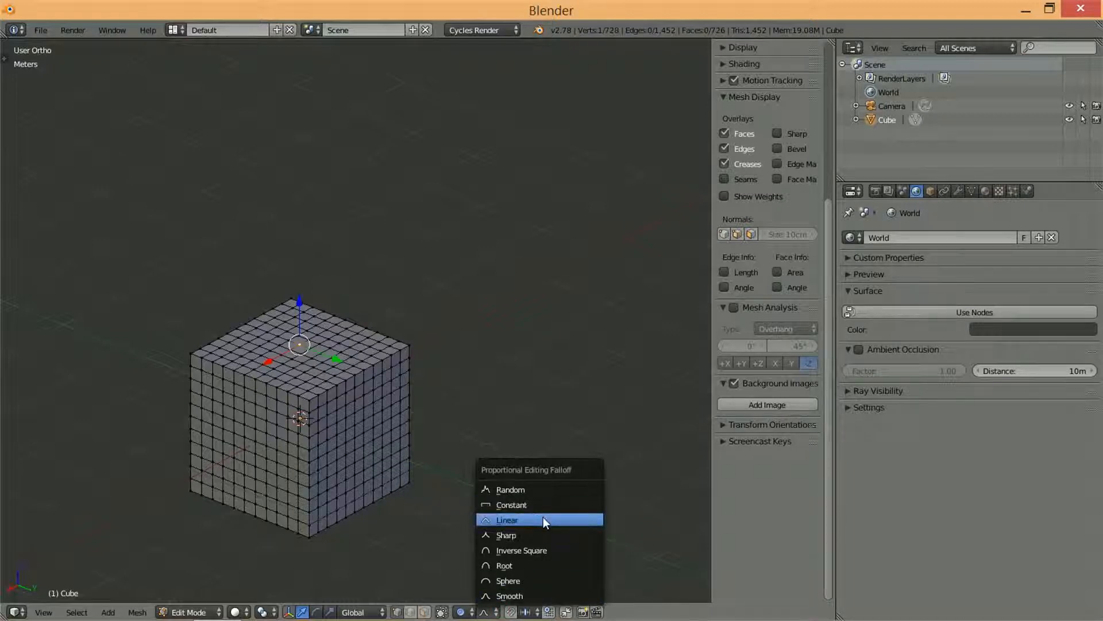
left_click(543, 491)
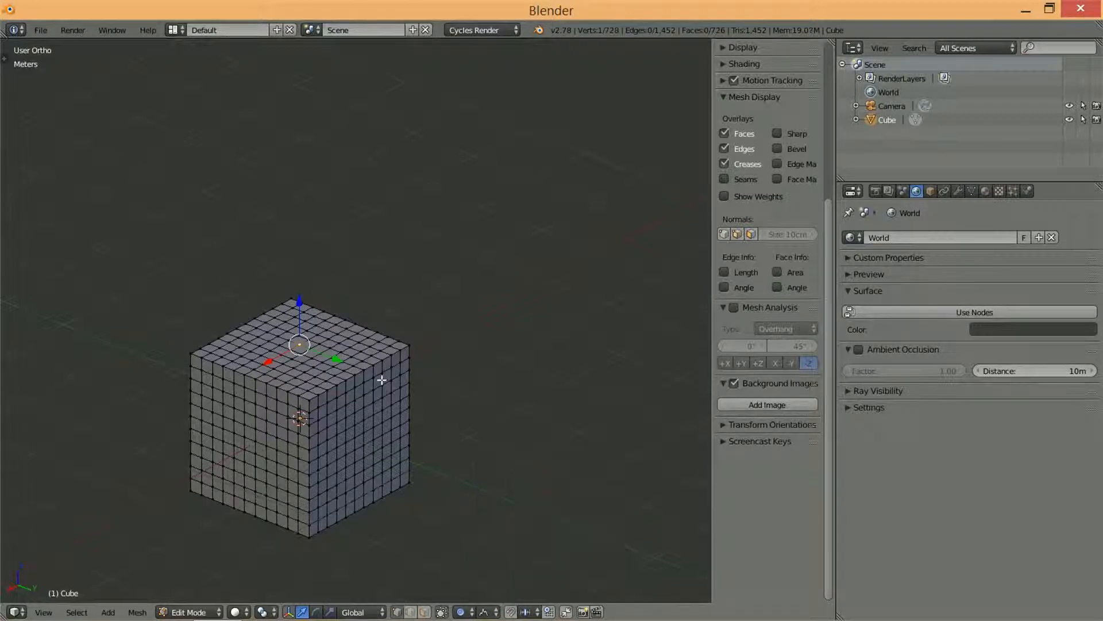
key("g")
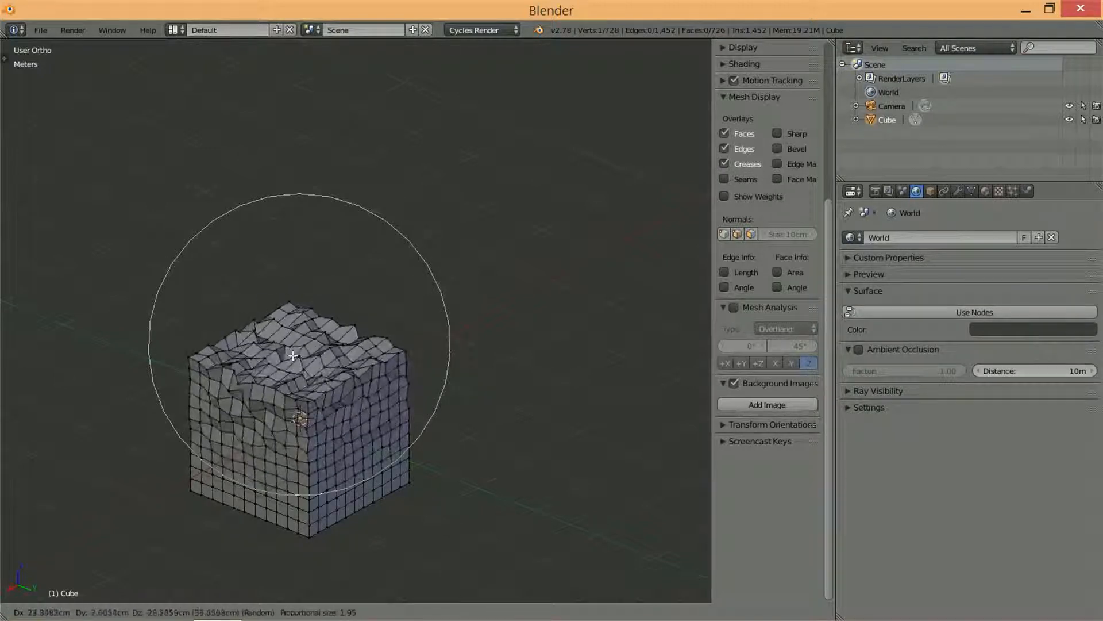
right_click(294, 353)
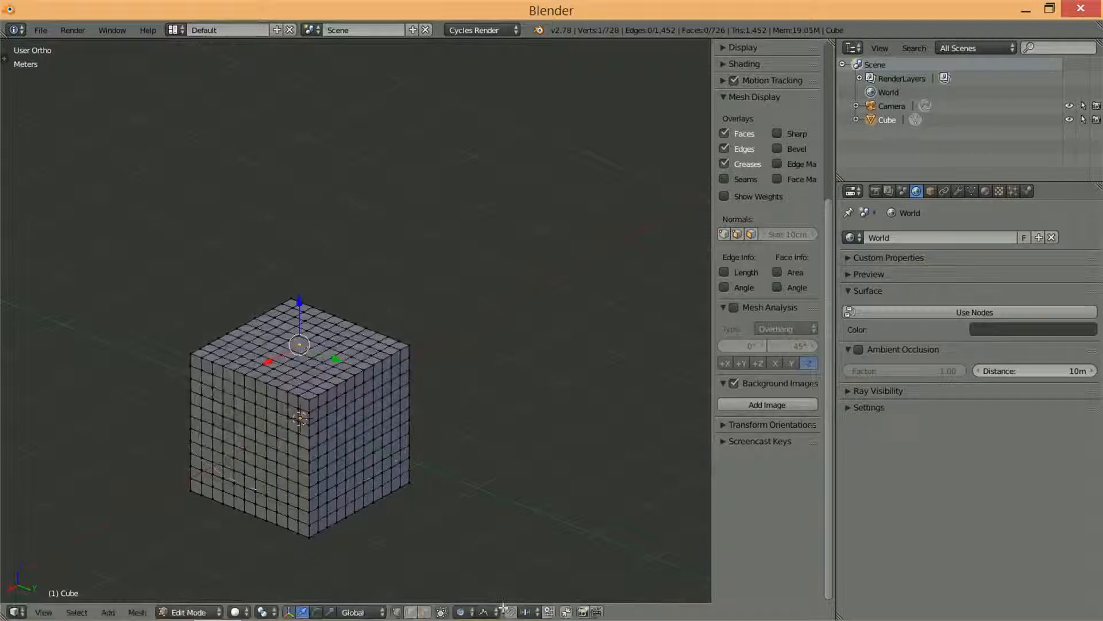
- Change the proportional editing falloff to Sphere and try moving the top-centre vertex
left_click(484, 612)
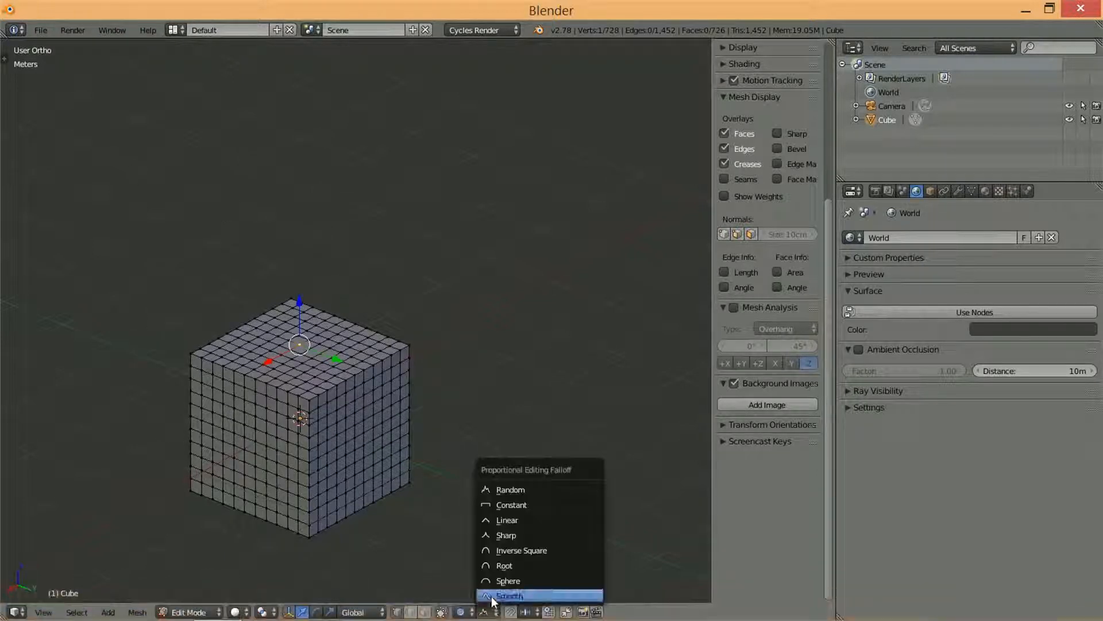
left_click(493, 580)
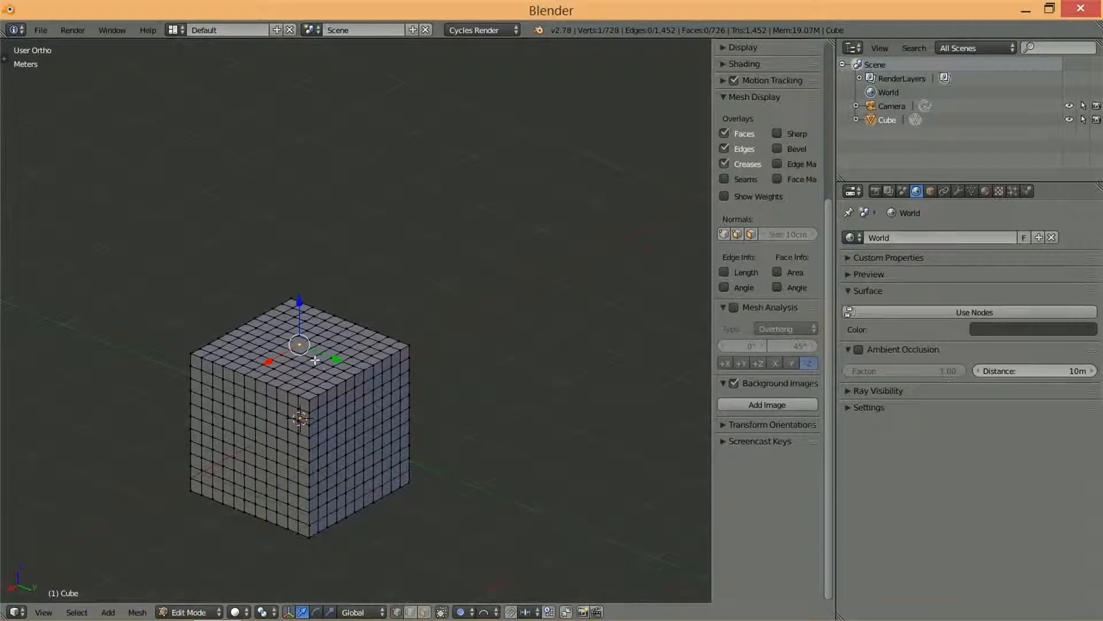
key("g")
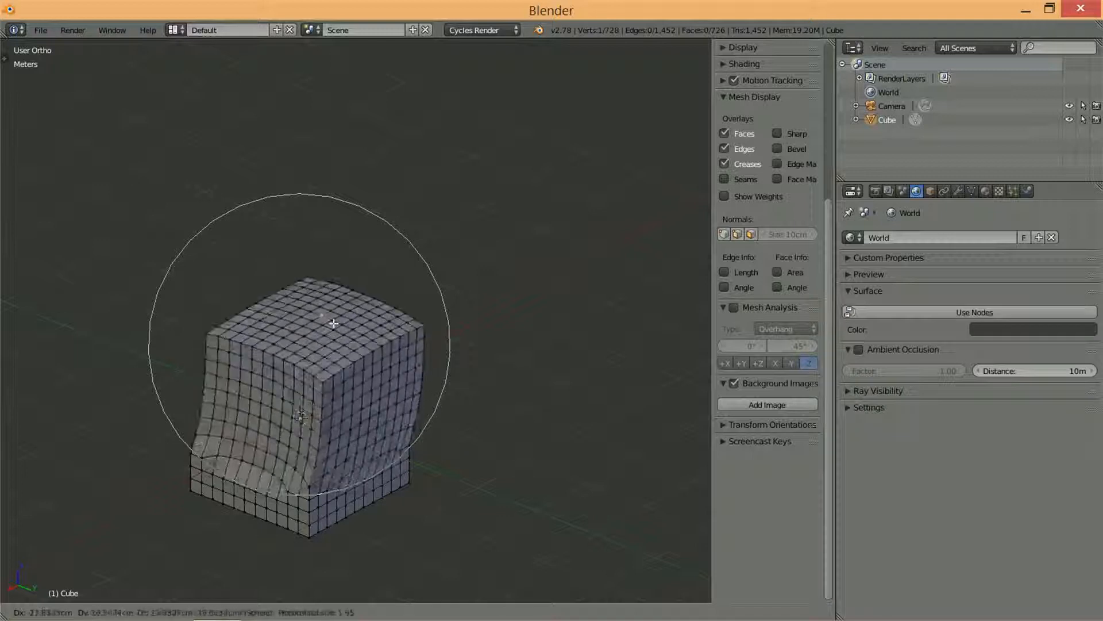
key("Escape")
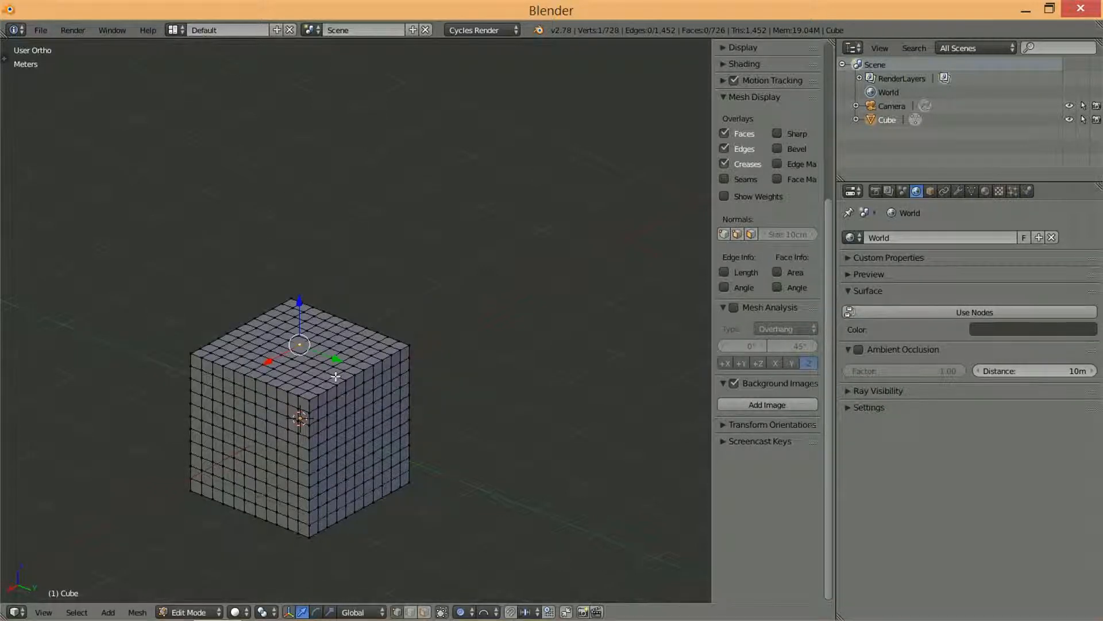
- Try pulling the top-centre vertex upward with Sphere falloff while shrinking and enlarging the area of influence
key("g")
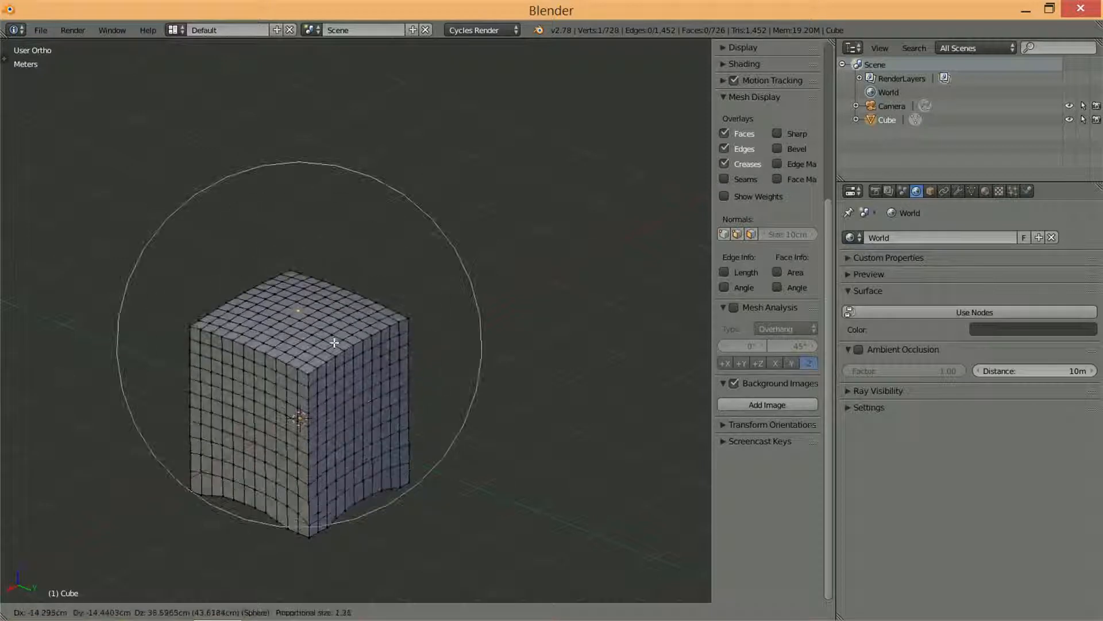
scroll(334, 343, "up", 4)
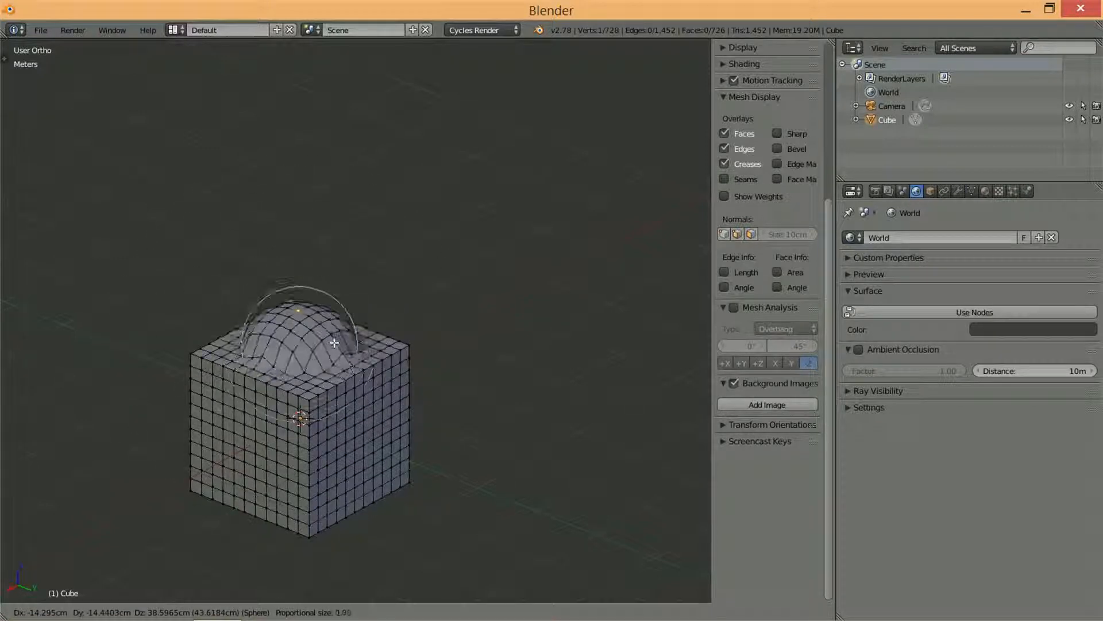
scroll(334, 342, "down", 12)
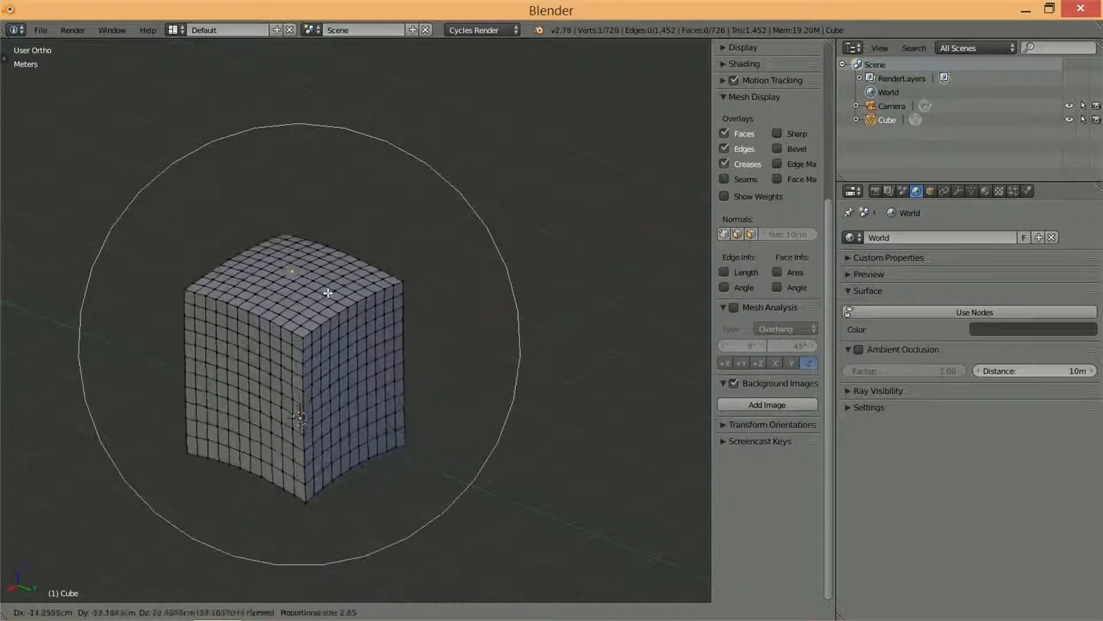
scroll(333, 271, "up", 4)
scroll(333, 272, "down", 4)
scroll(333, 271, "up", 6)
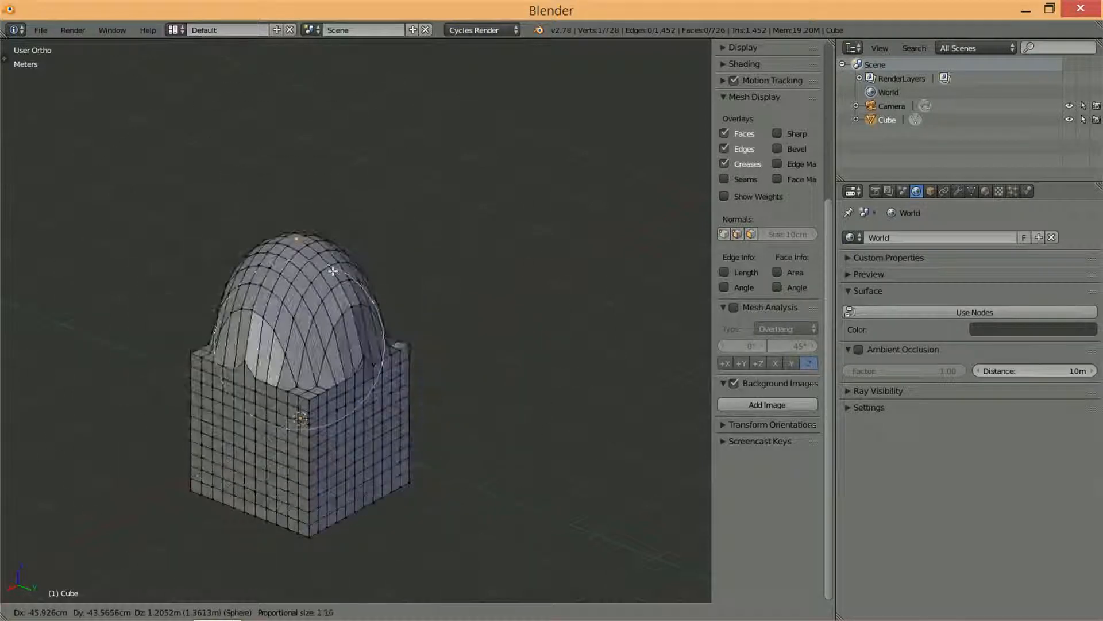
key("Escape")
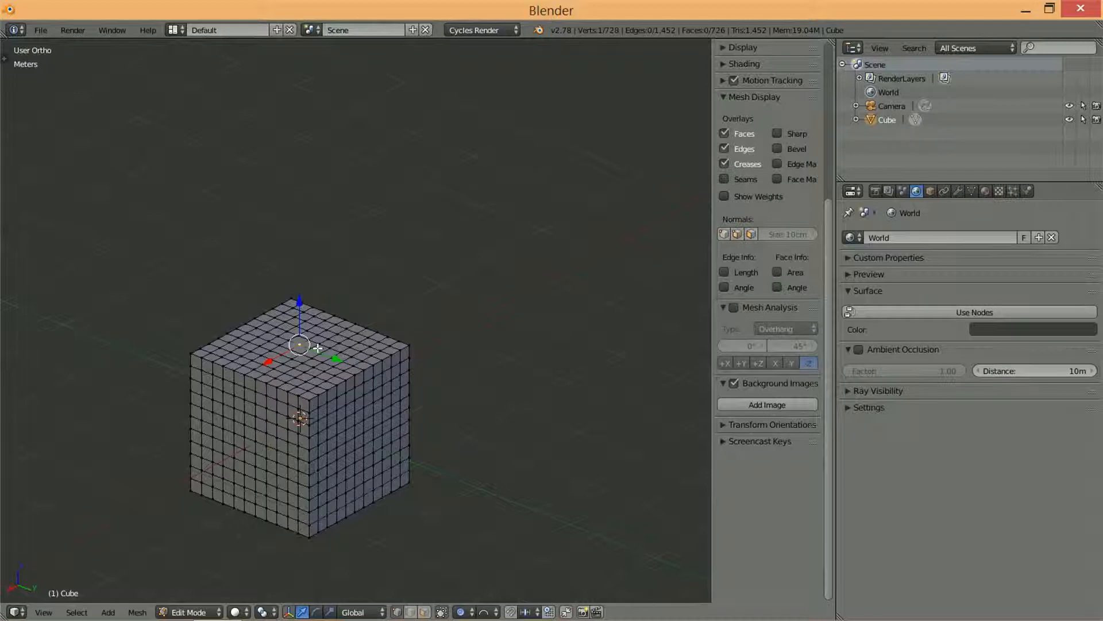
- Select only the horizontal edge loop around the cube's mid-height and scale it inward with Sphere falloff to pinch the waist
key("a")
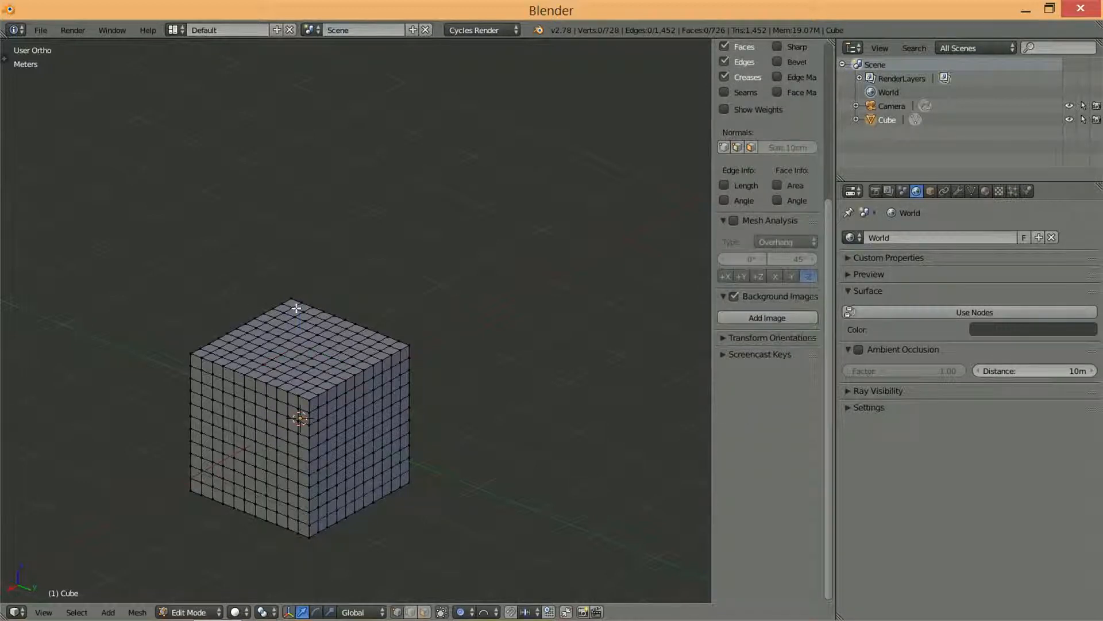
right_click(333, 452, "alt")
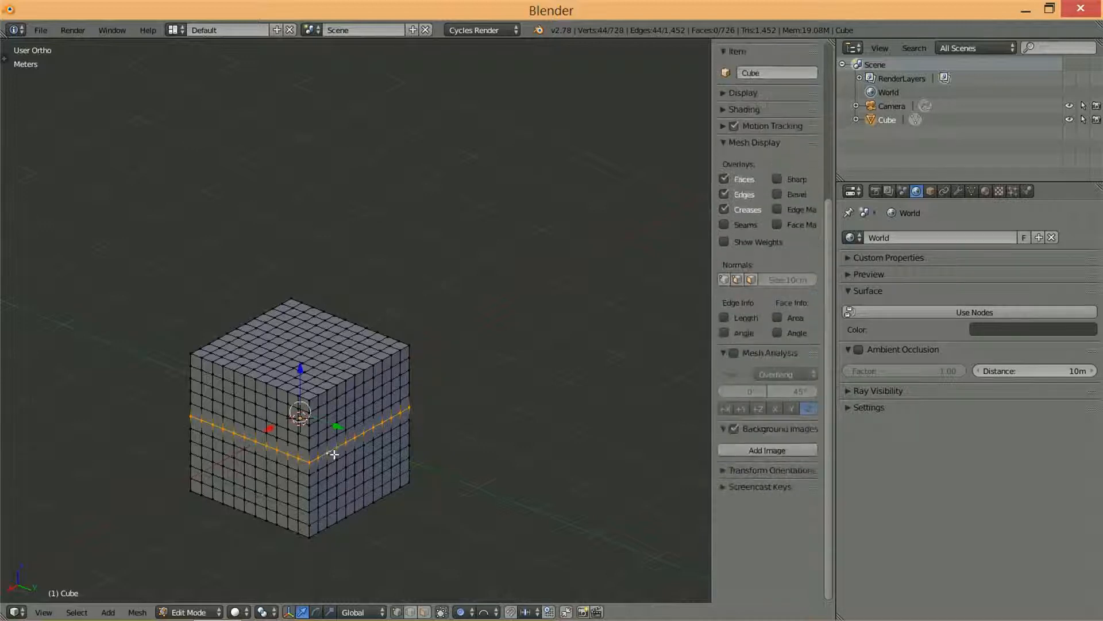
key("s")
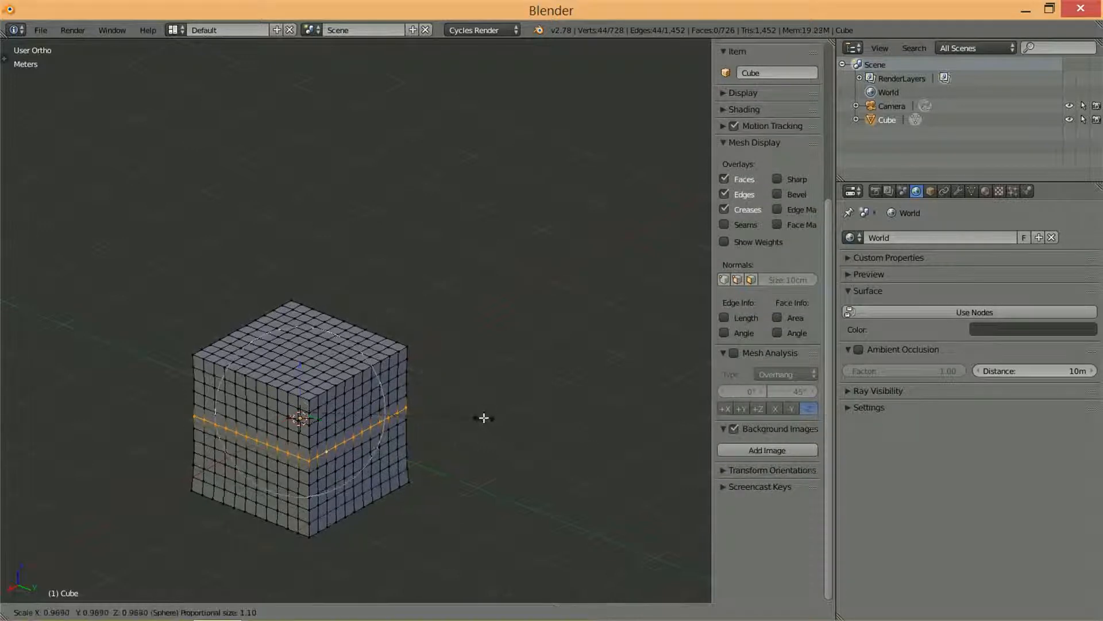
scroll(449, 420, "down", 6)
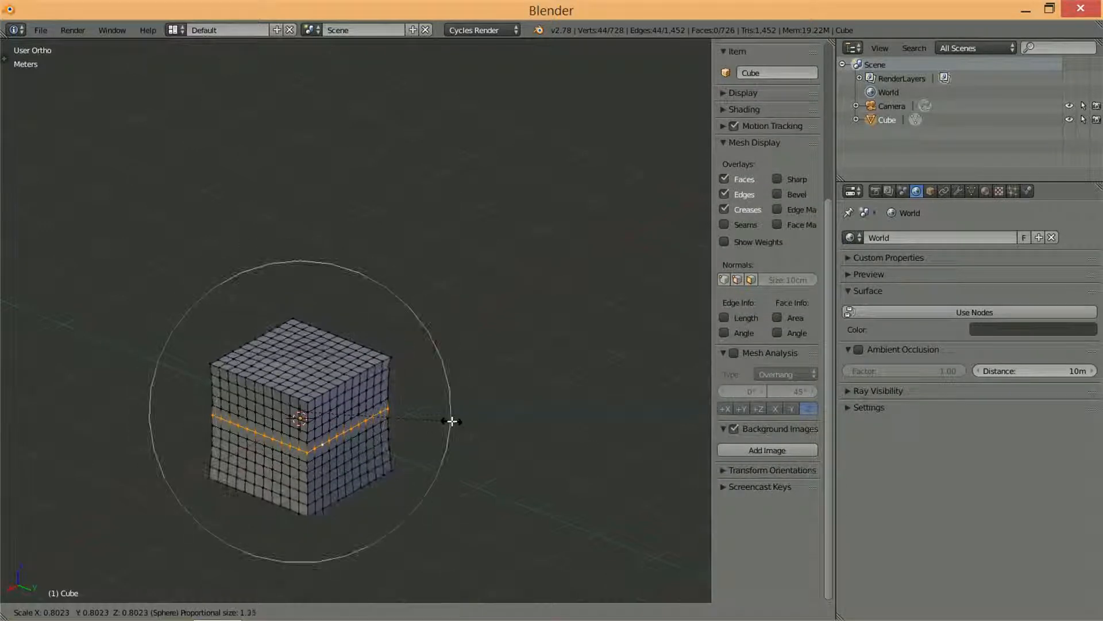
scroll(426, 396, "down", 5)
scroll(425, 397, "up", 3)
scroll(424, 398, "up", 10)
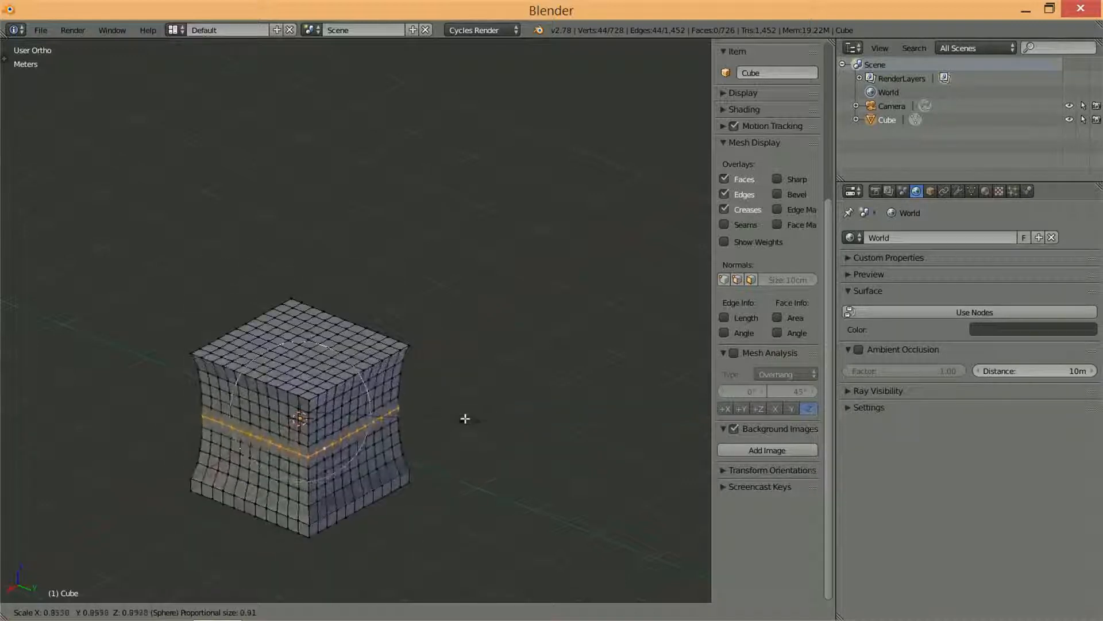
left_click(441, 419)
middle_click_drag(404, 431, 230, 425)
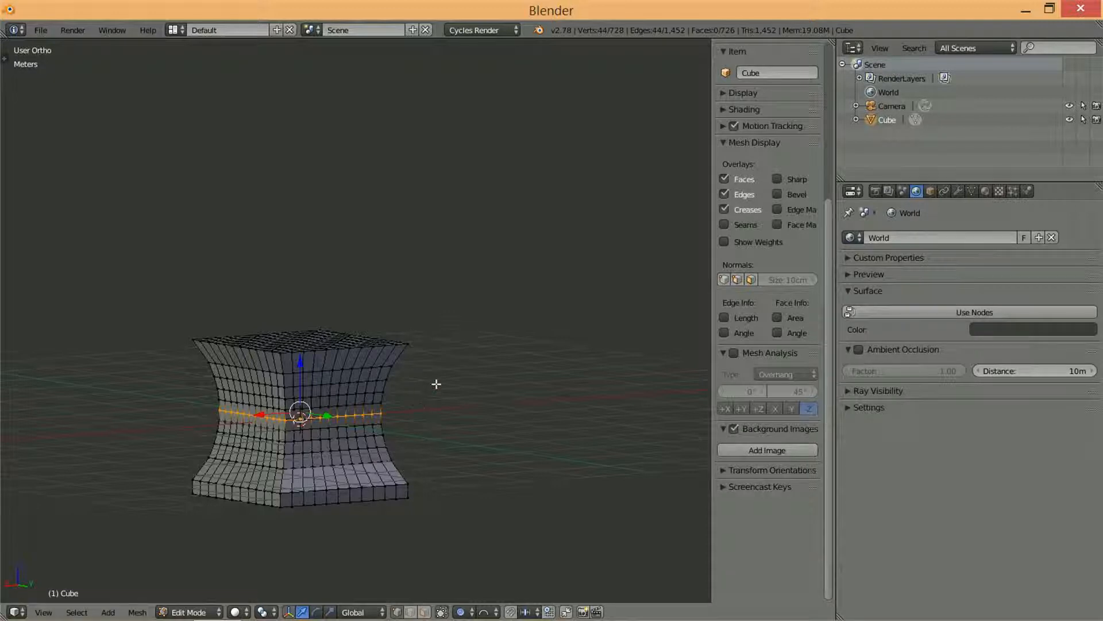
middle_click_drag(436, 382, 539, 408)
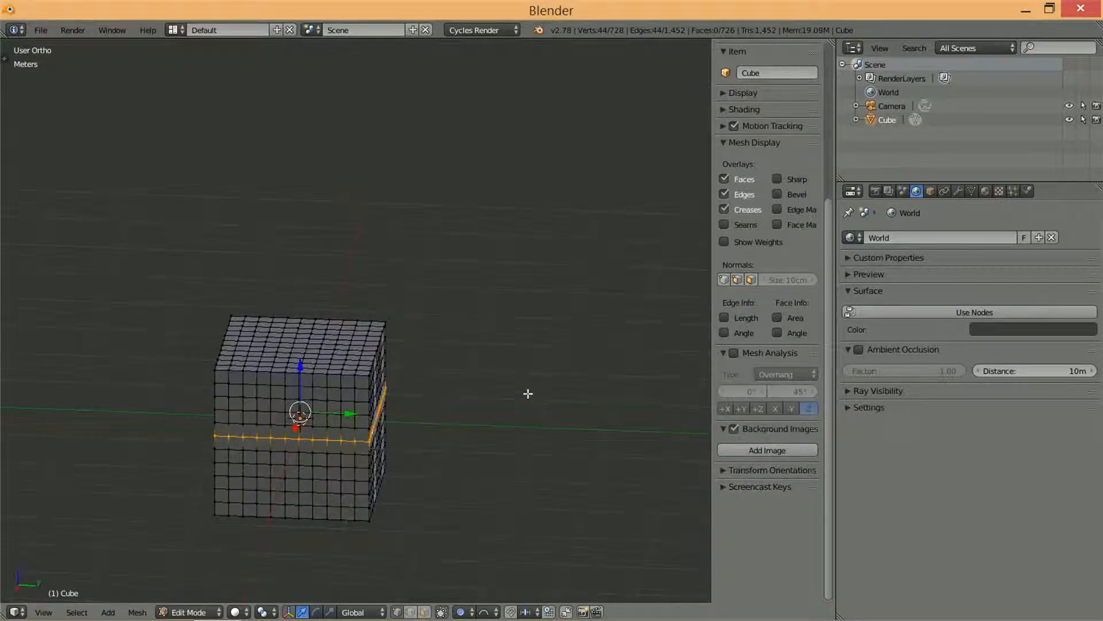
- Select only a vertex near the centre of the top face and try raising it with a larger area of influence
key("a")
middle_click_drag(402, 365, 328, 424)
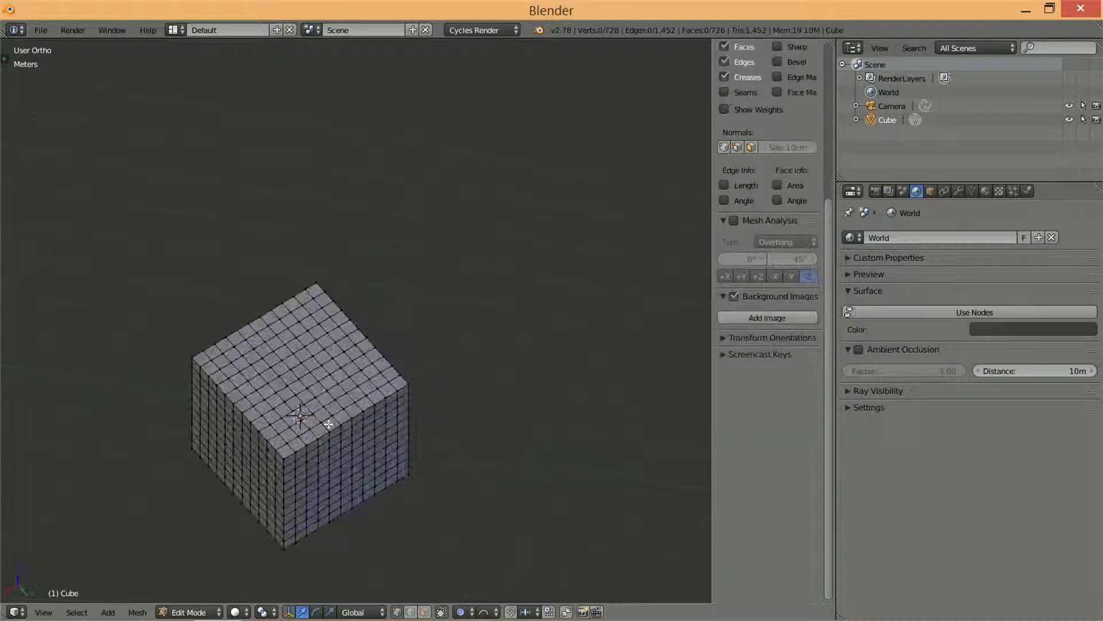
right_click(309, 382)
middle_click_drag(309, 381, 339, 343)
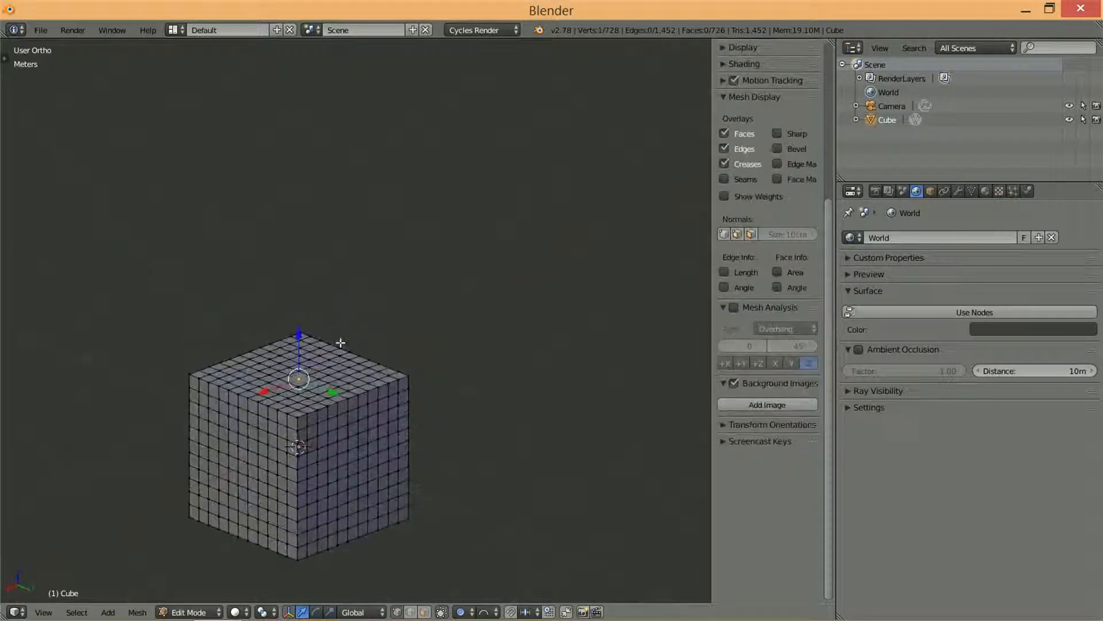
key("g")
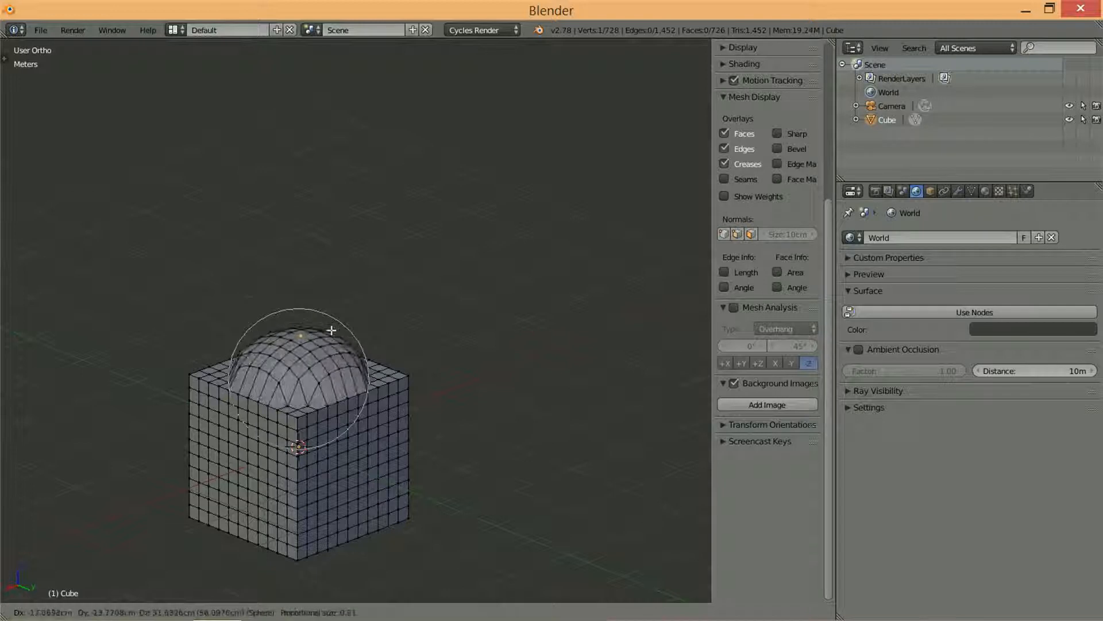
scroll(316, 354, "down", 3)
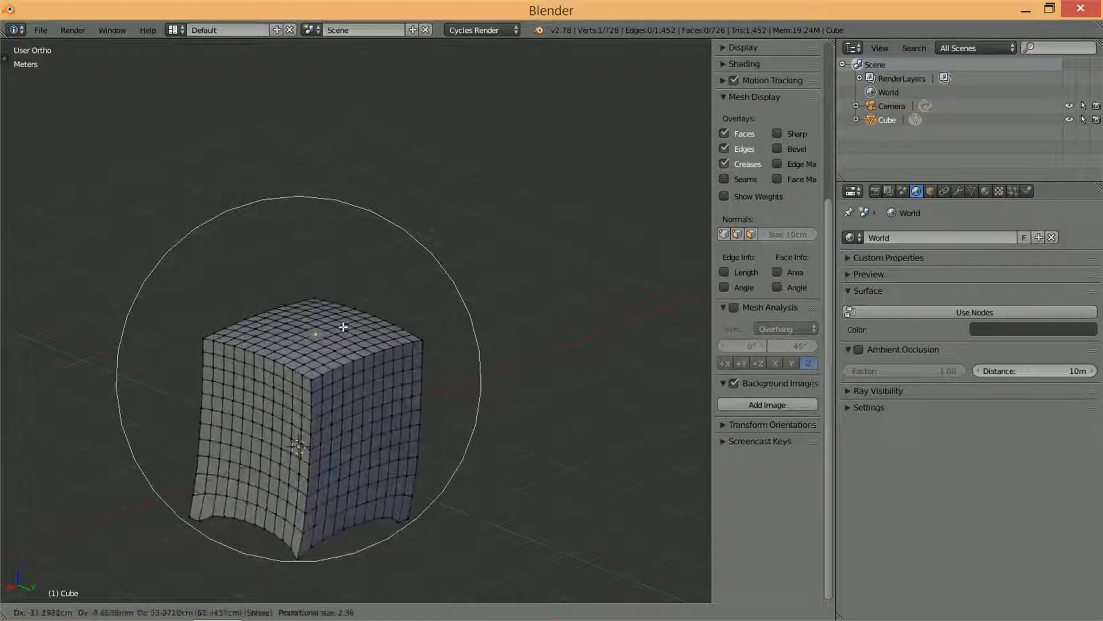
key("Escape")
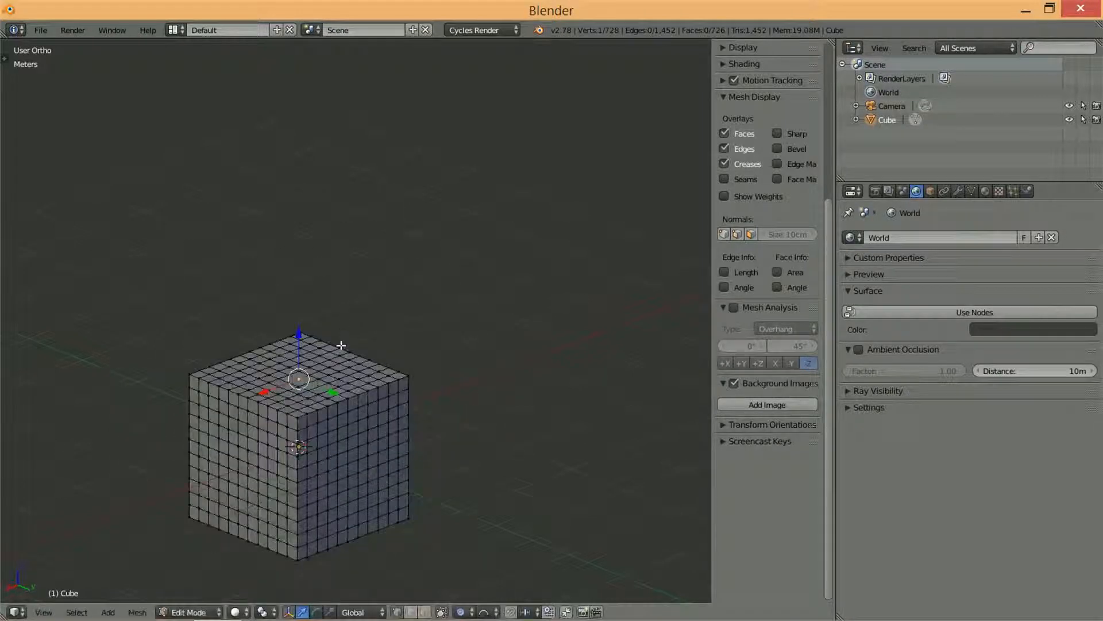
- Clear the selection, switch to face selection and select every horizontal face loop around the cube's four sides
key("a")
key("3")
middle_click_drag(337, 355, 317, 414)
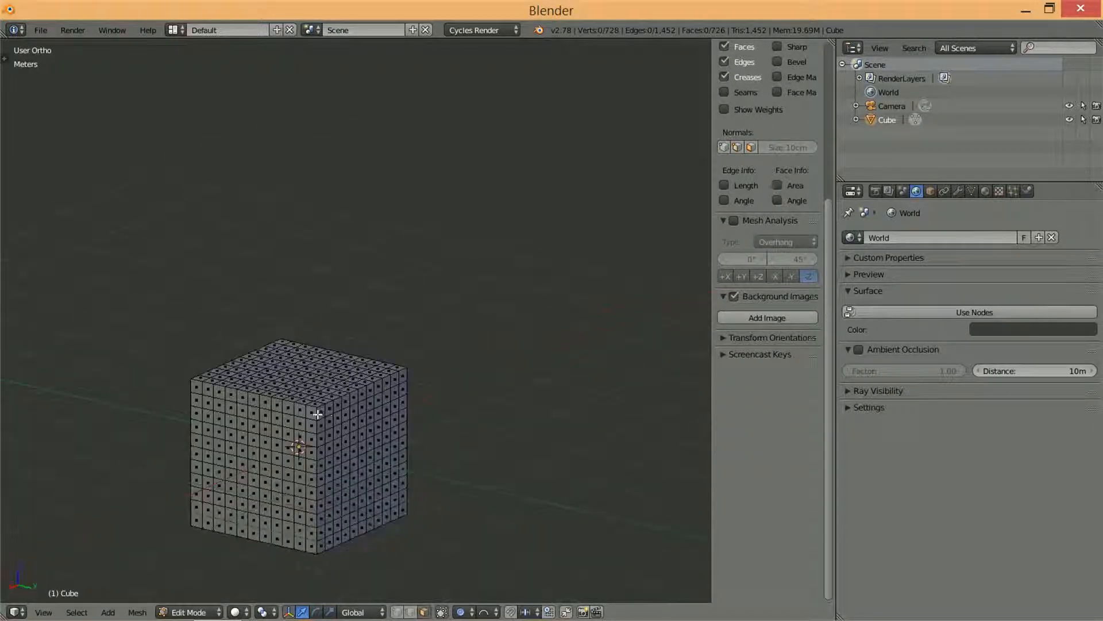
right_click(317, 414, "alt")
right_click(316, 438, "alt+shift")
right_click(317, 431, "alt+shift")
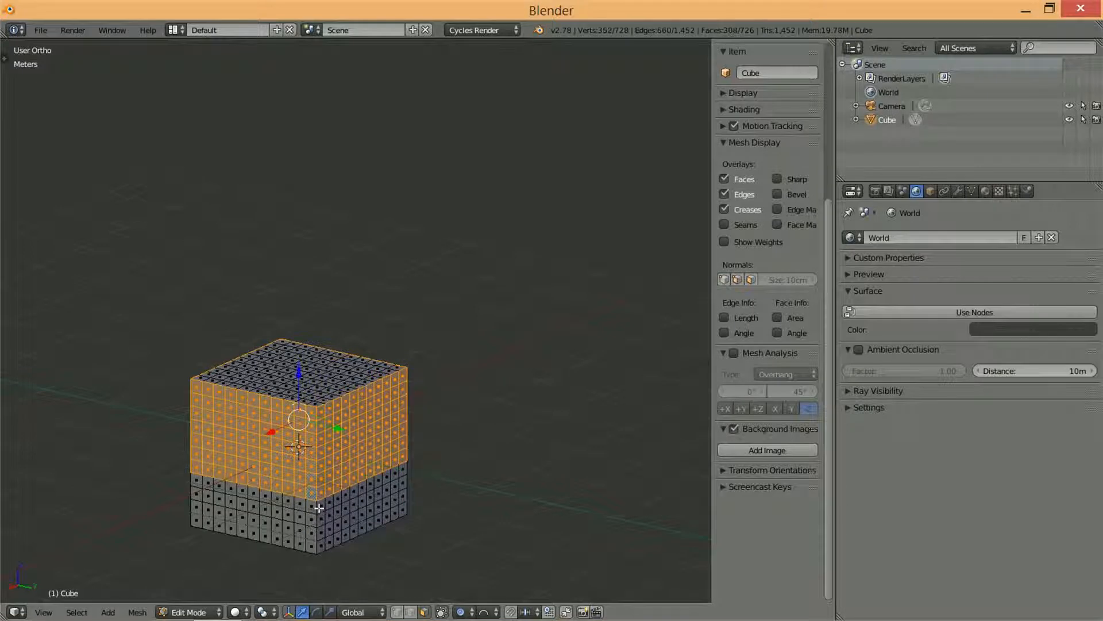
right_click(318, 531, "alt+shift")
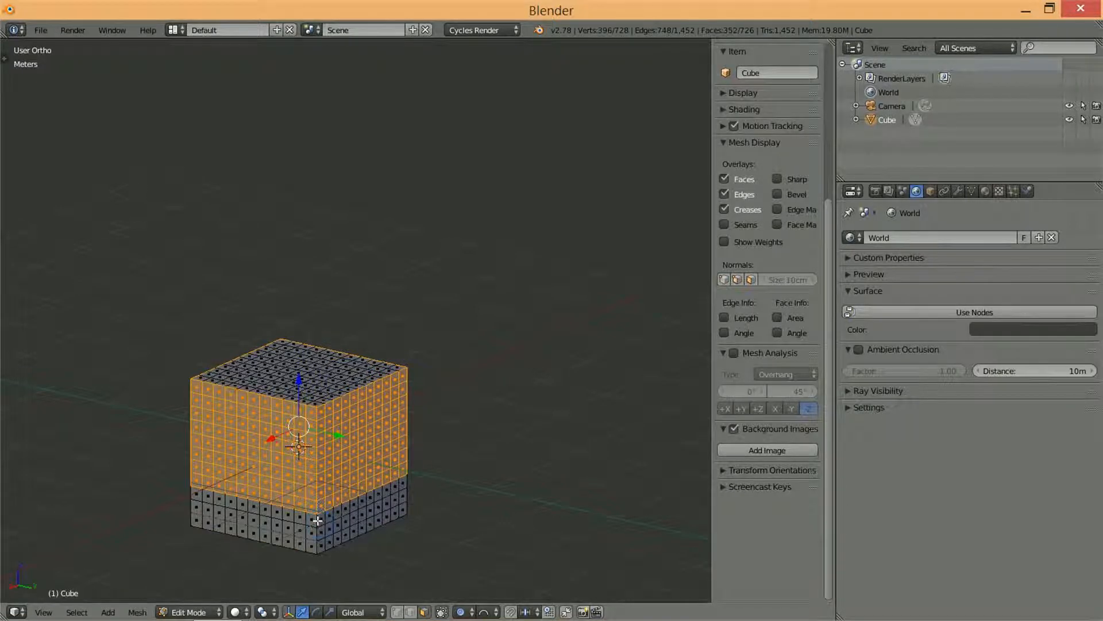
right_click(318, 535, "alt+shift")
right_click(318, 541, "alt+shift")
right_click(318, 547, "alt+shift")
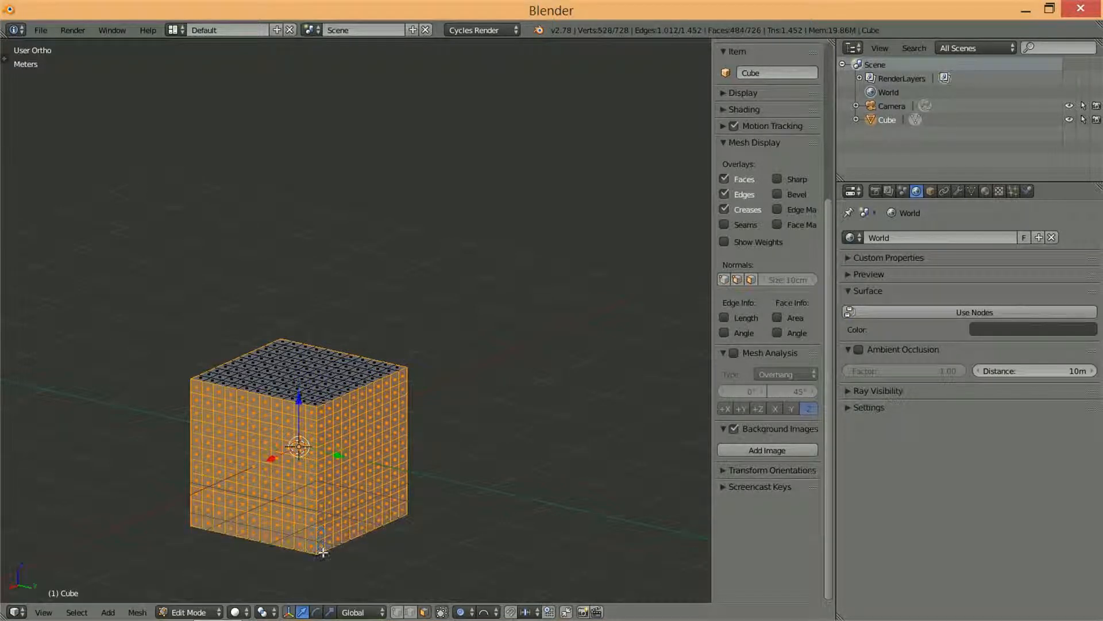
- Add all of the cube's bottom faces with circle select and the missed side face at the upper edge to the selection
middle_click_drag(323, 553, 335, 394)
key("c")
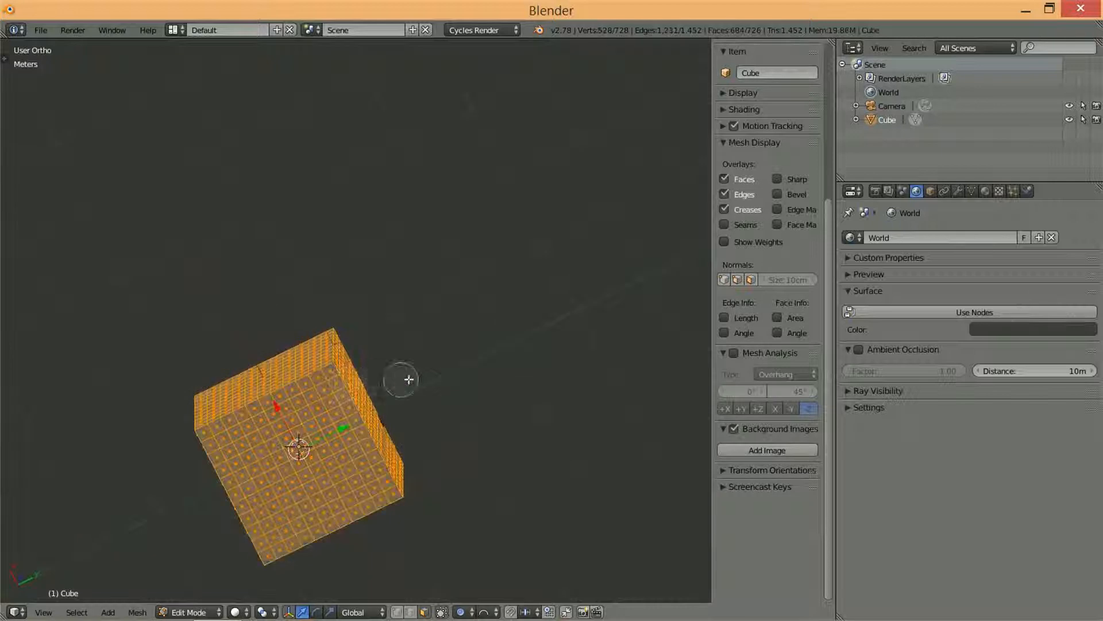
right_click(409, 374)
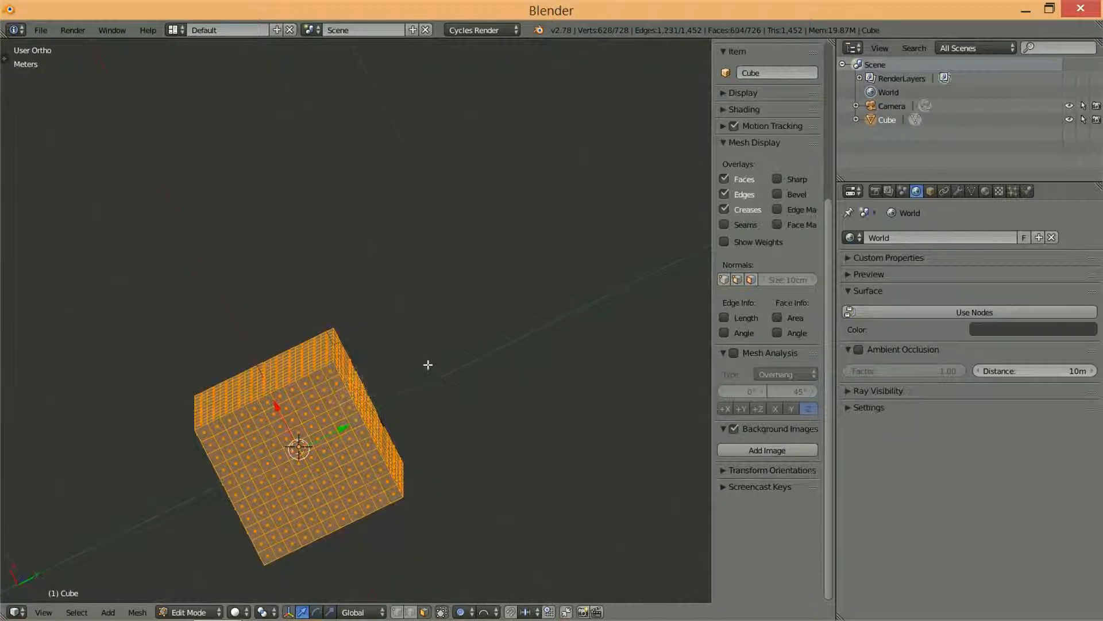
middle_click_drag(428, 364, 345, 397)
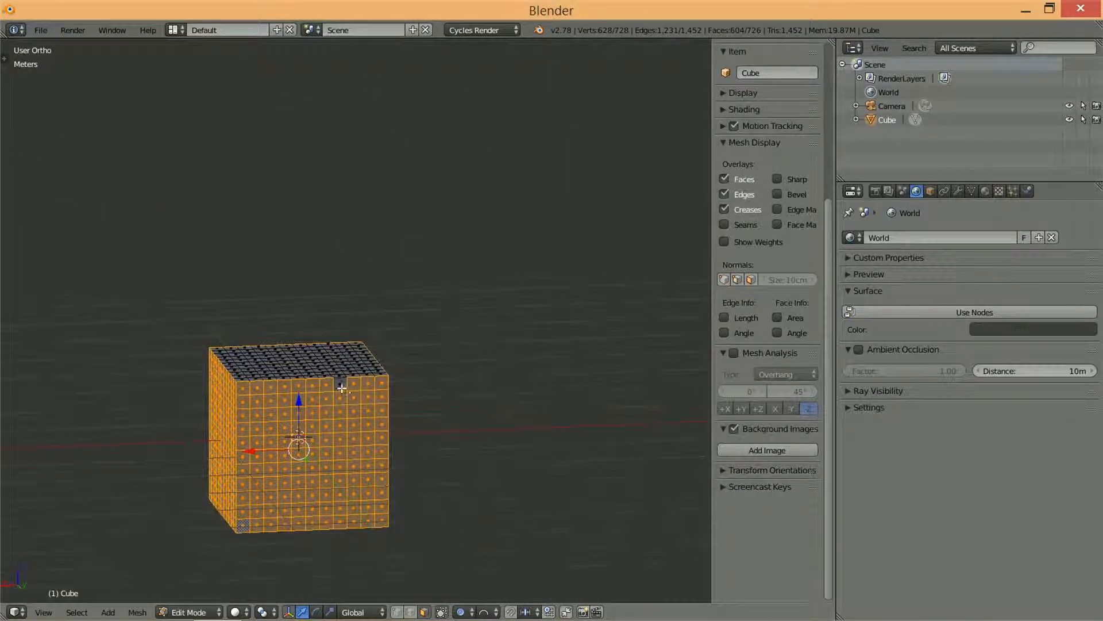
right_click(341, 386, "shift")
middle_click_drag(439, 456, 471, 421)
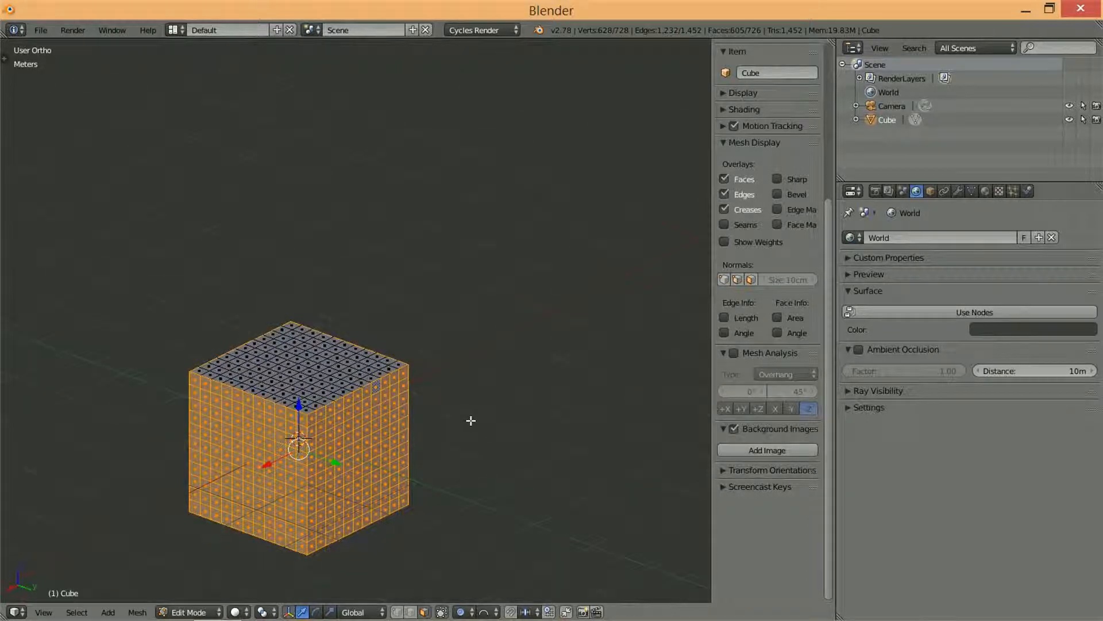
- Hide the selected side and bottom faces and try raising a vertex near the top's centre freehand with Sphere falloff
key("h")
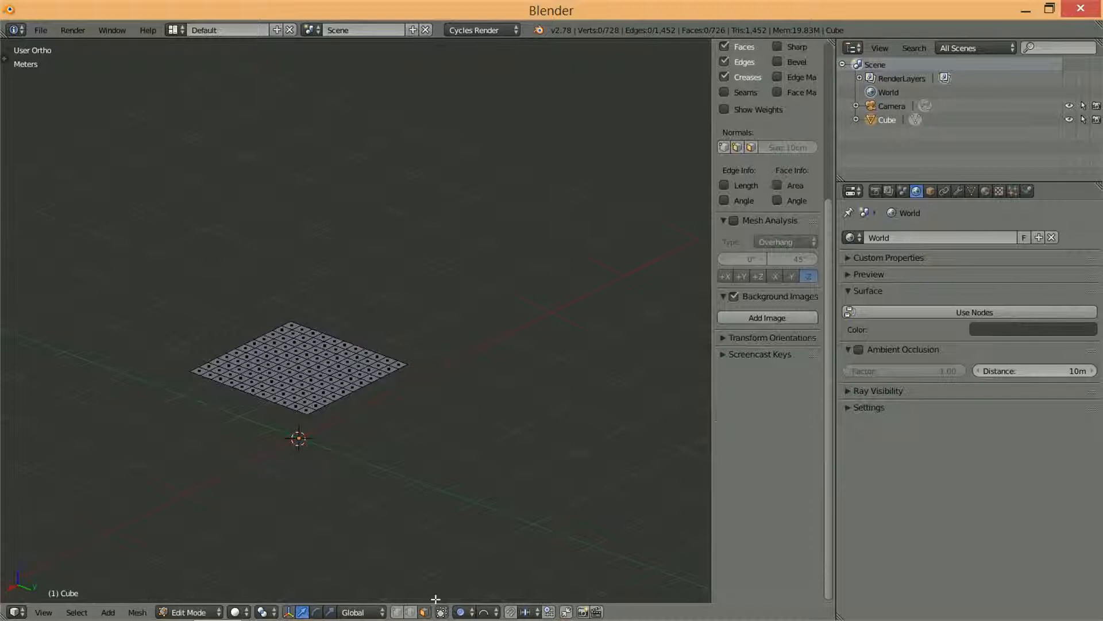
right_click(297, 364)
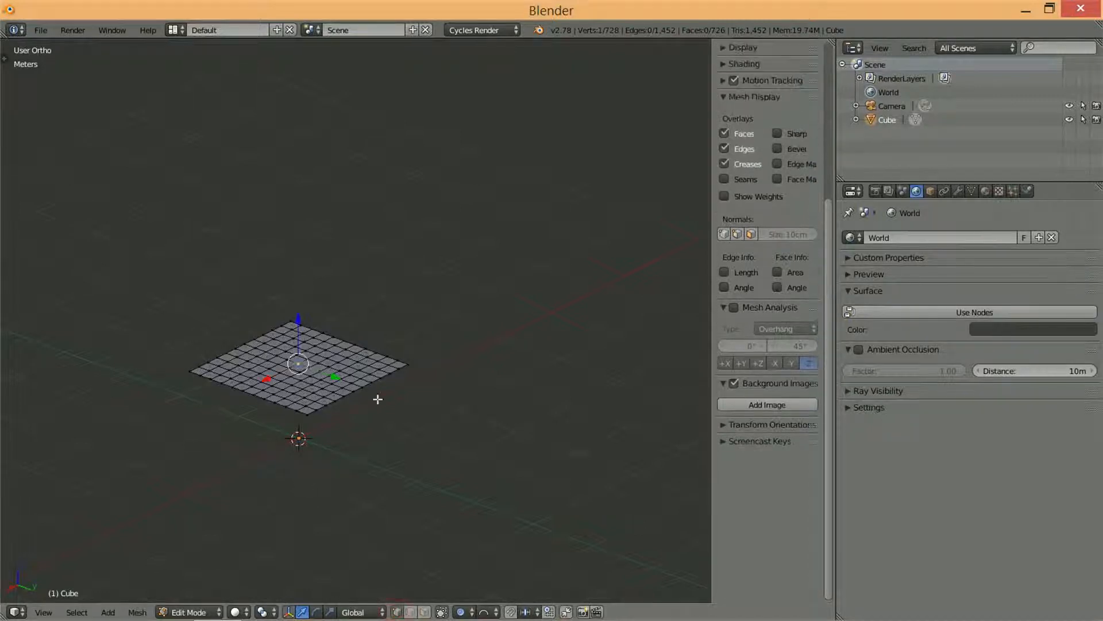
key("g")
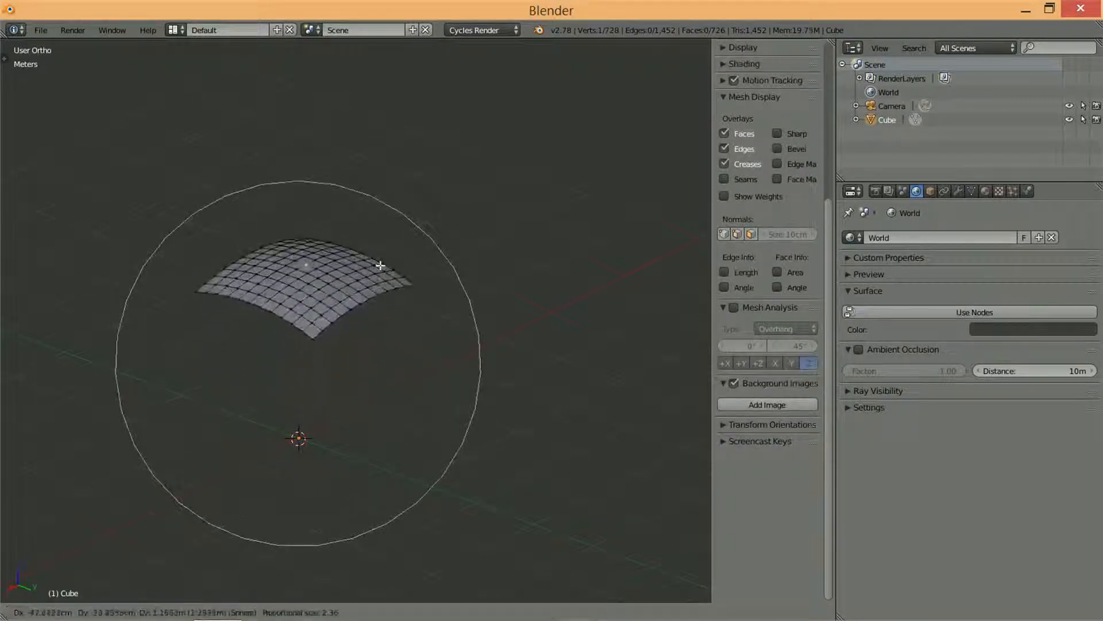
left_click(376, 247)
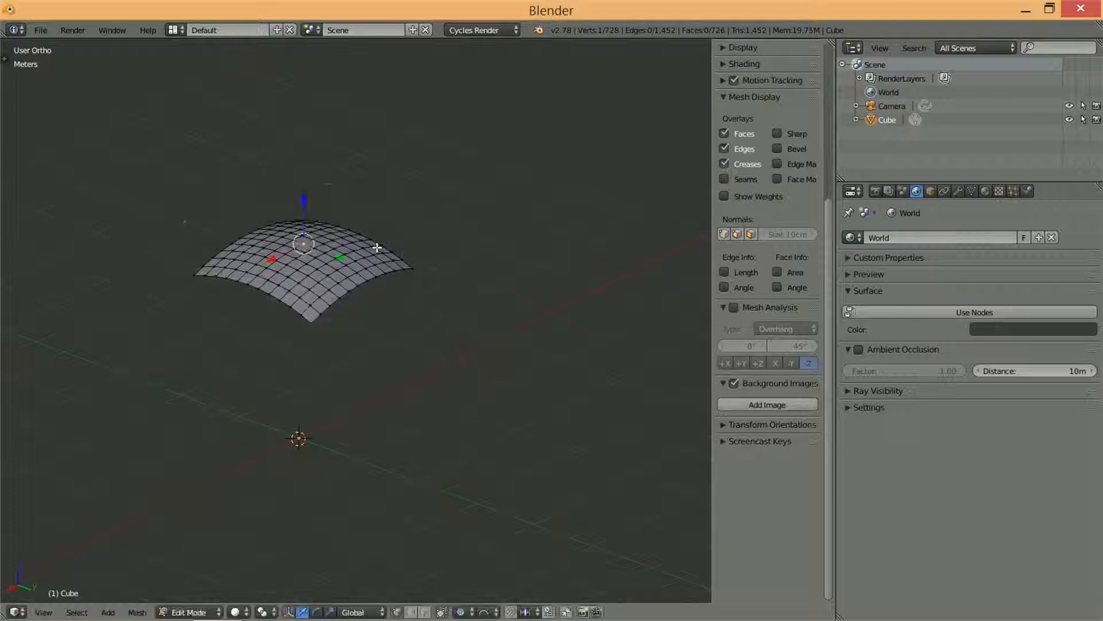
- Reveal the hidden faces to inspect the domed cube, and undo the reveal and the freehand vertex move
key("ctrl+h")
key("alt+h")
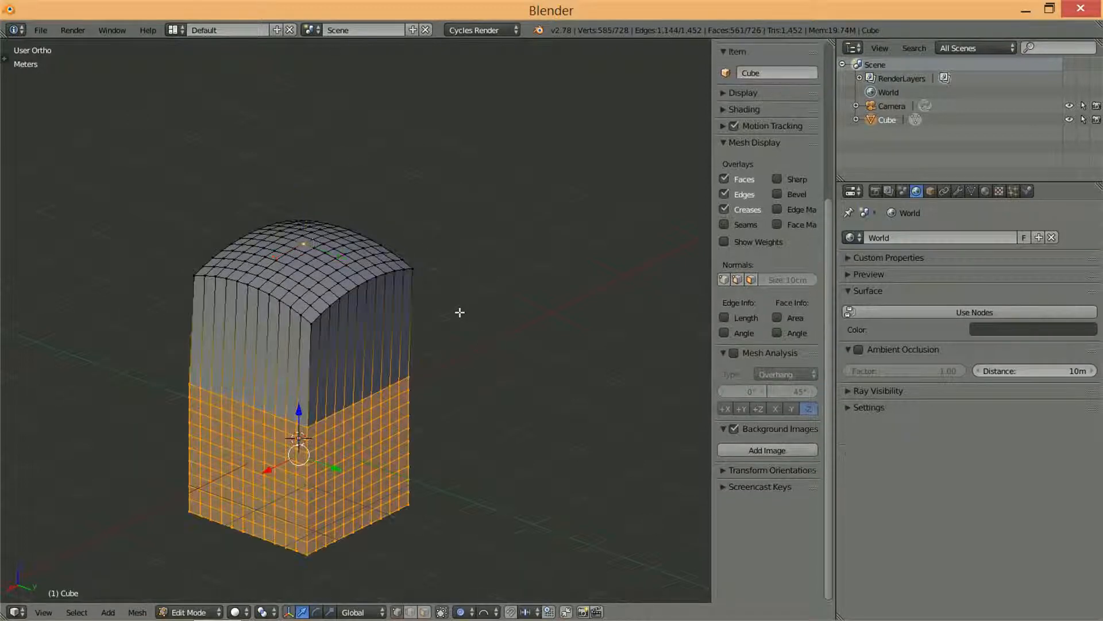
middle_click_drag(414, 369, 593, 308)
middle_click_drag(344, 265, 404, 349)
key("ctrl+z")
key("ctrl+z")
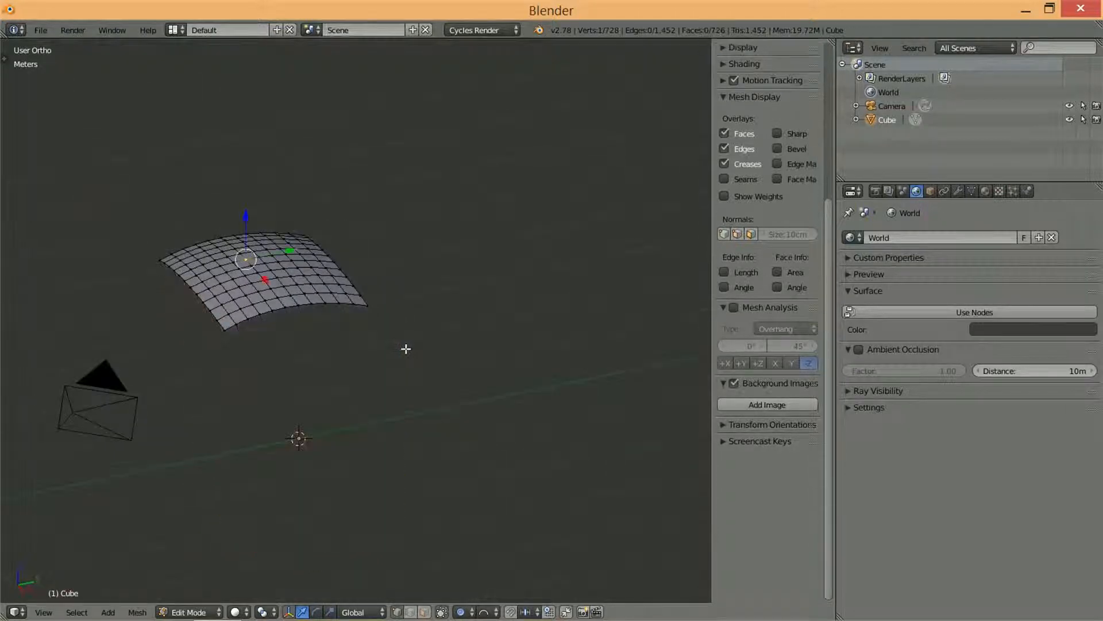
- Try raising the top's central vertex along Z with Sphere falloff, and reveal the hidden side and bottom faces
key("g")
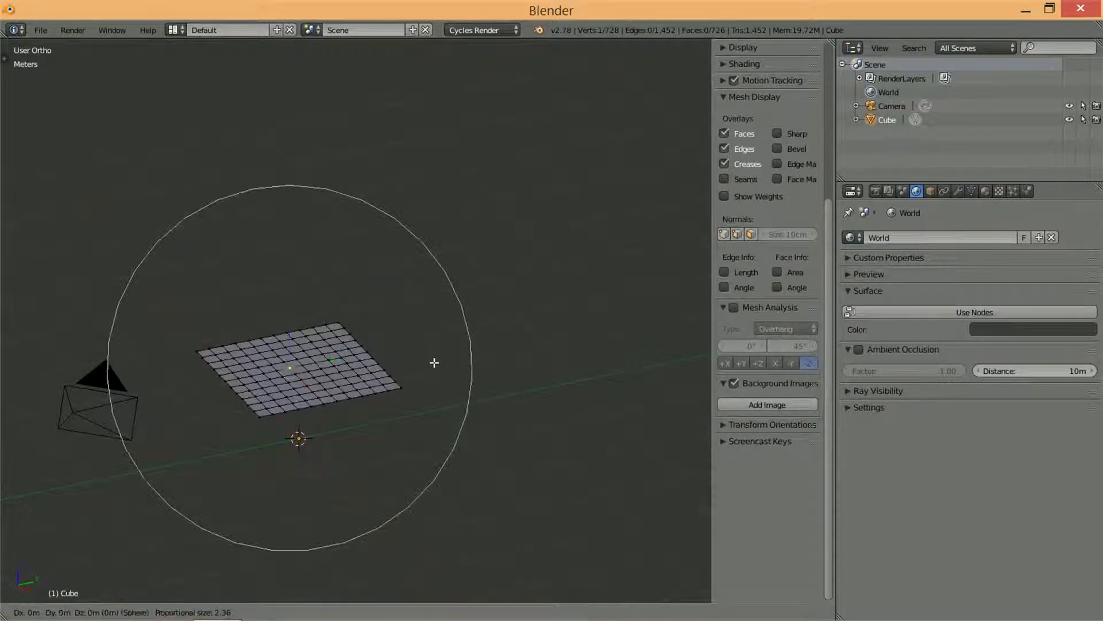
key("z")
left_click(472, 166)
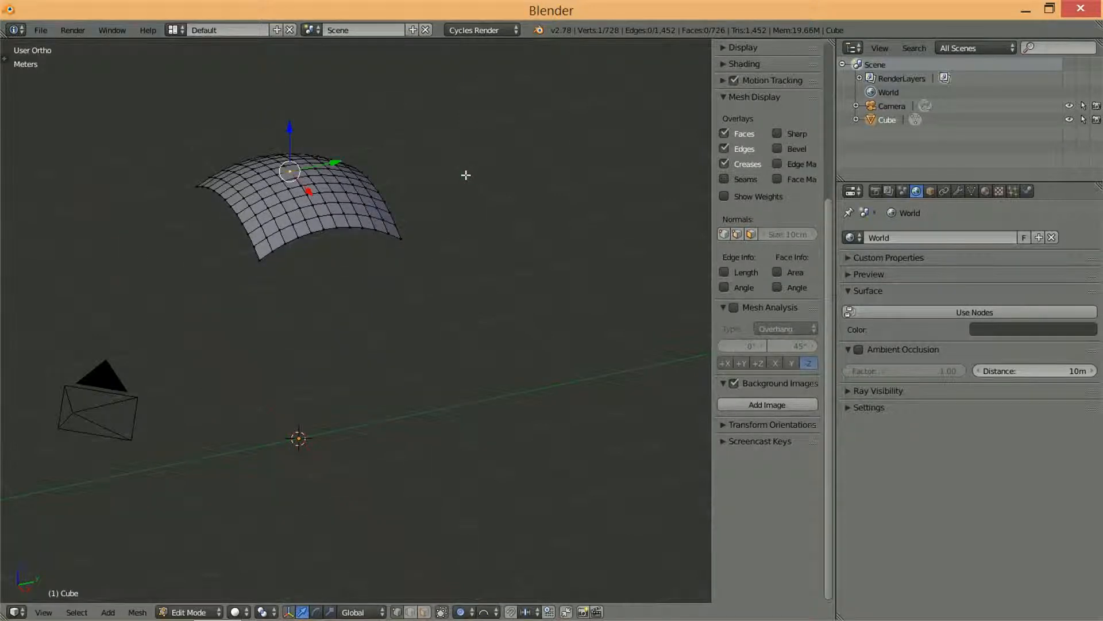
key("alt+h")
middle_click_drag(500, 298, 362, 342)
key("a")
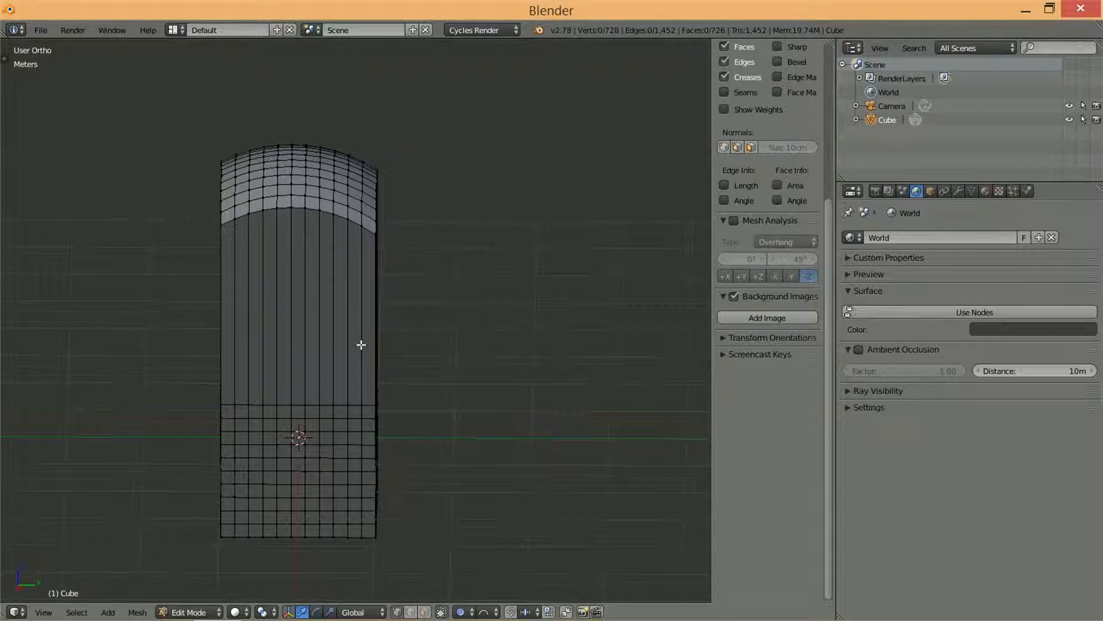
- Undo the doming and hiding back to the flat cube with its side and bottom faces selected
key("ctrl+z")
key("ctrl+z")
key("ctrl+z")
key("ctrl+z")
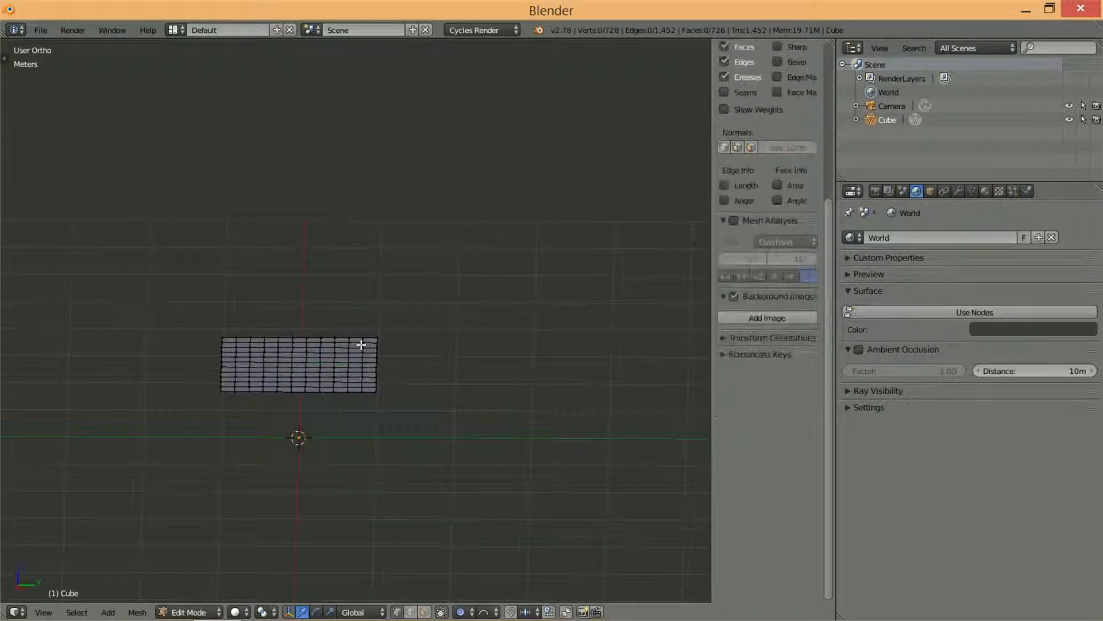
key("ctrl+z")
key("ctrl+z")
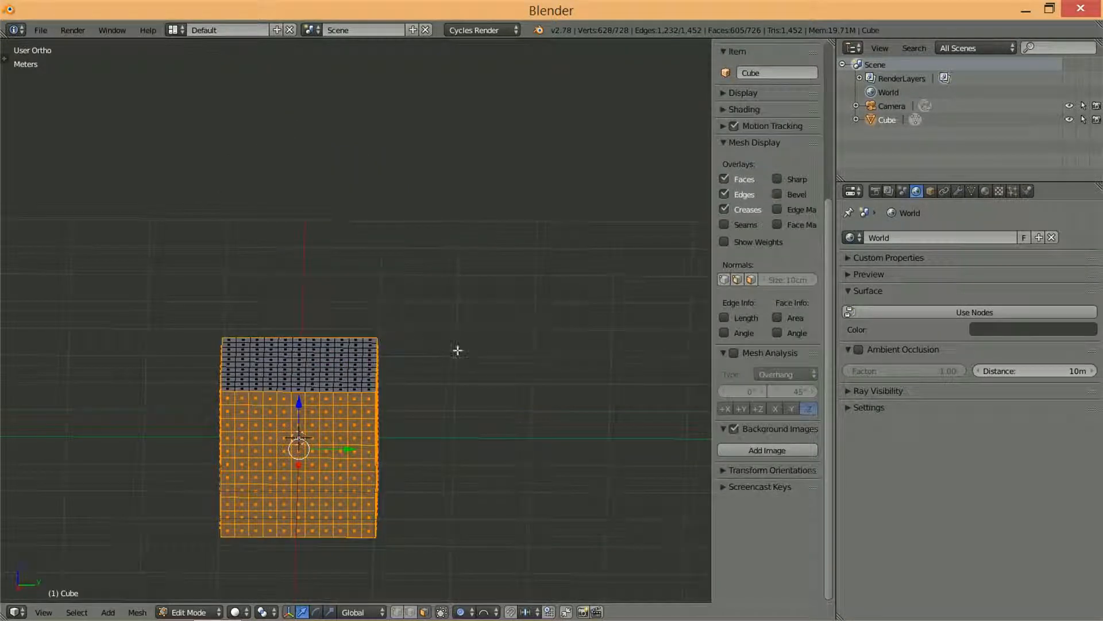
- Clear the selection and select the ring of faces around the border of the cube's top
middle_click_drag(456, 350, 374, 419)
key("a")
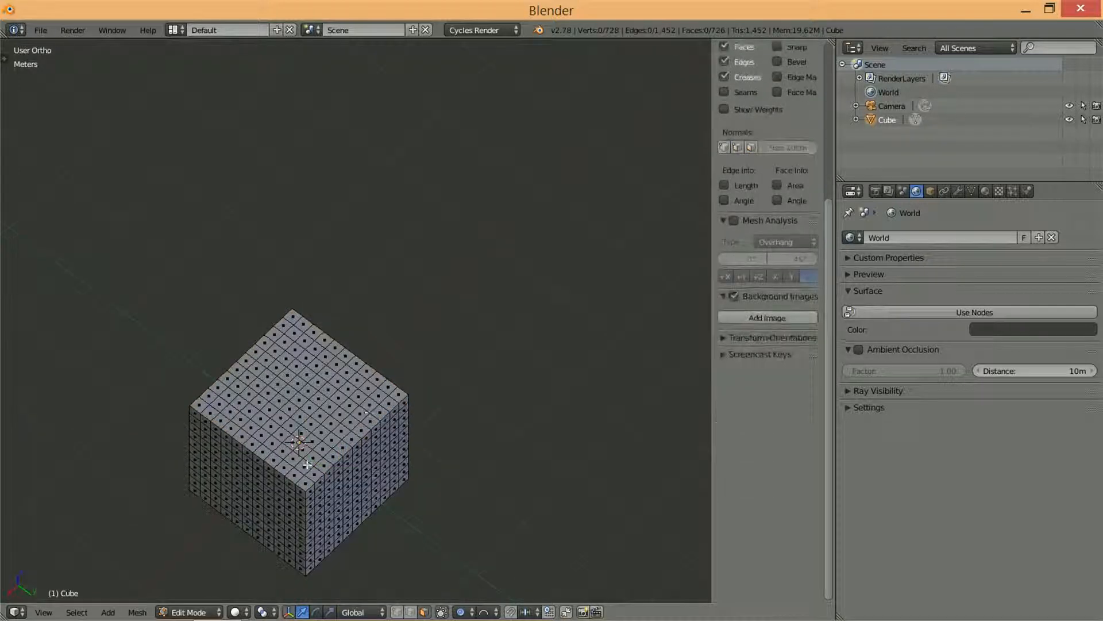
right_click(304, 479)
right_click(201, 406, "ctrl")
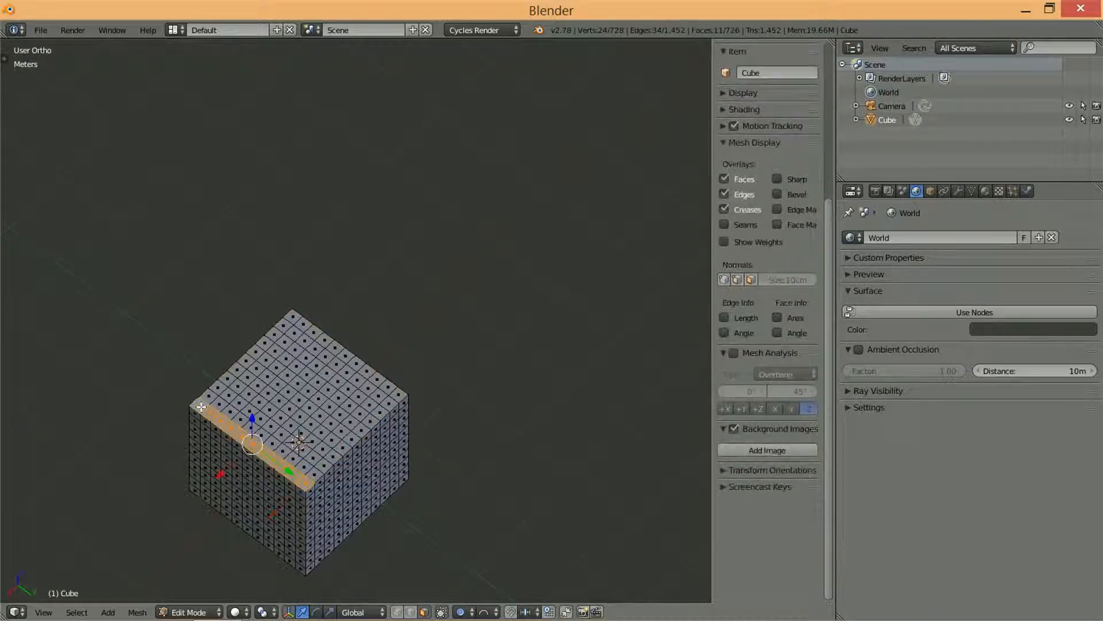
right_click(294, 318, "ctrl")
right_click(399, 395, "ctrl")
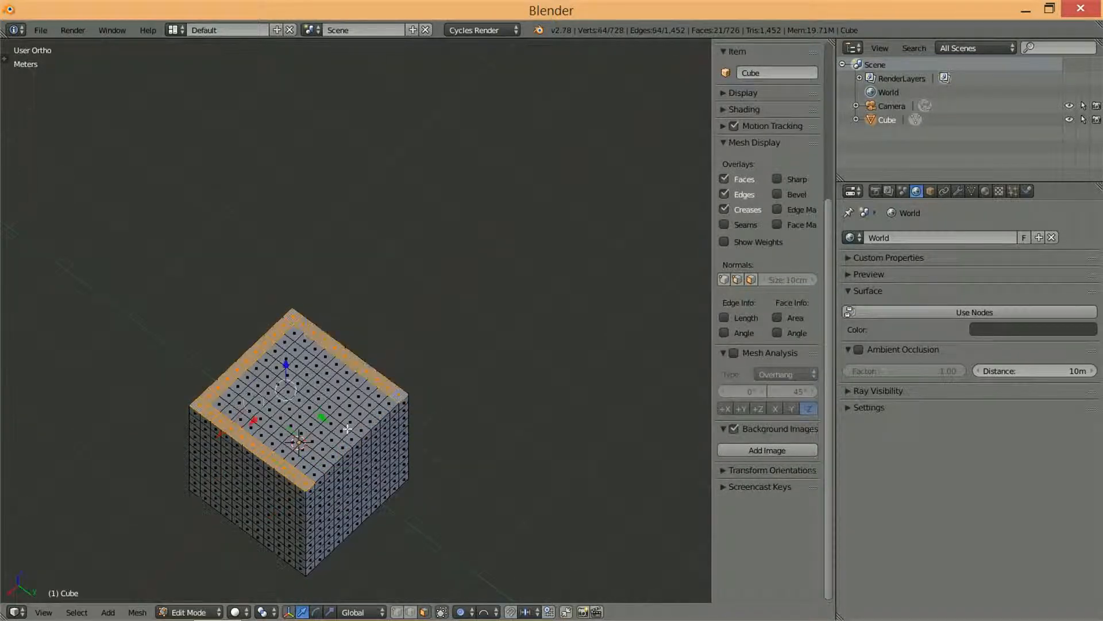
right_click(316, 469, "ctrl")
- Add the top's interior faces with circle select and separate the selection into its own object
key("c")
mouse_move(300, 452)
left_mouse_down()
mouse_move(234, 409)
mouse_move(301, 354)
mouse_move(336, 373)
mouse_move(357, 405)
mouse_move(310, 425)
mouse_move(307, 401)
left_mouse_up()
right_click(399, 336)
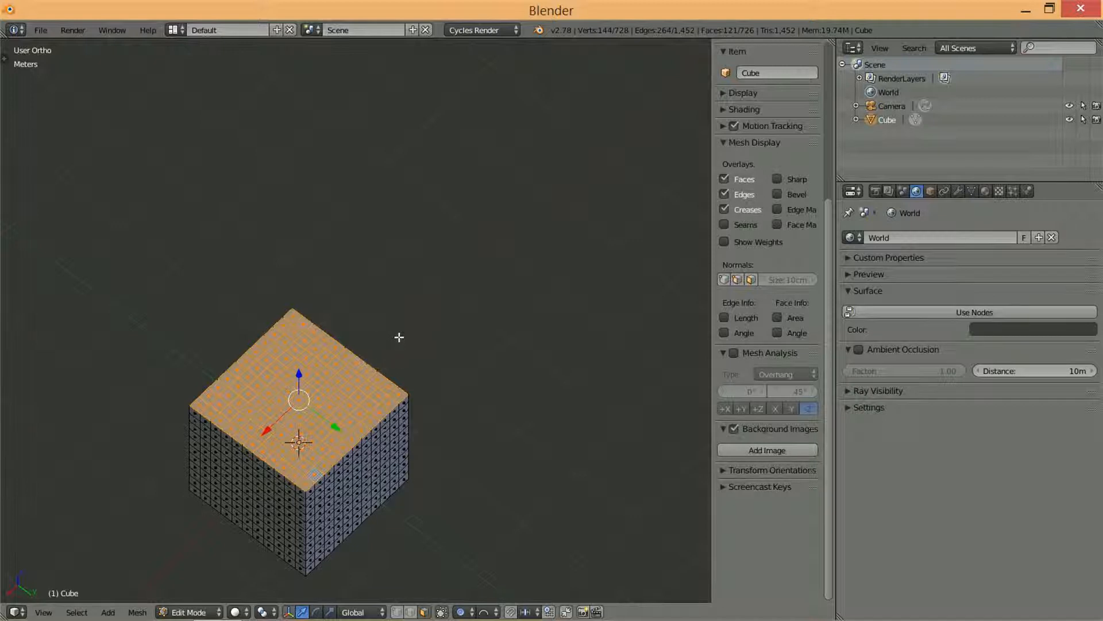
key("p")
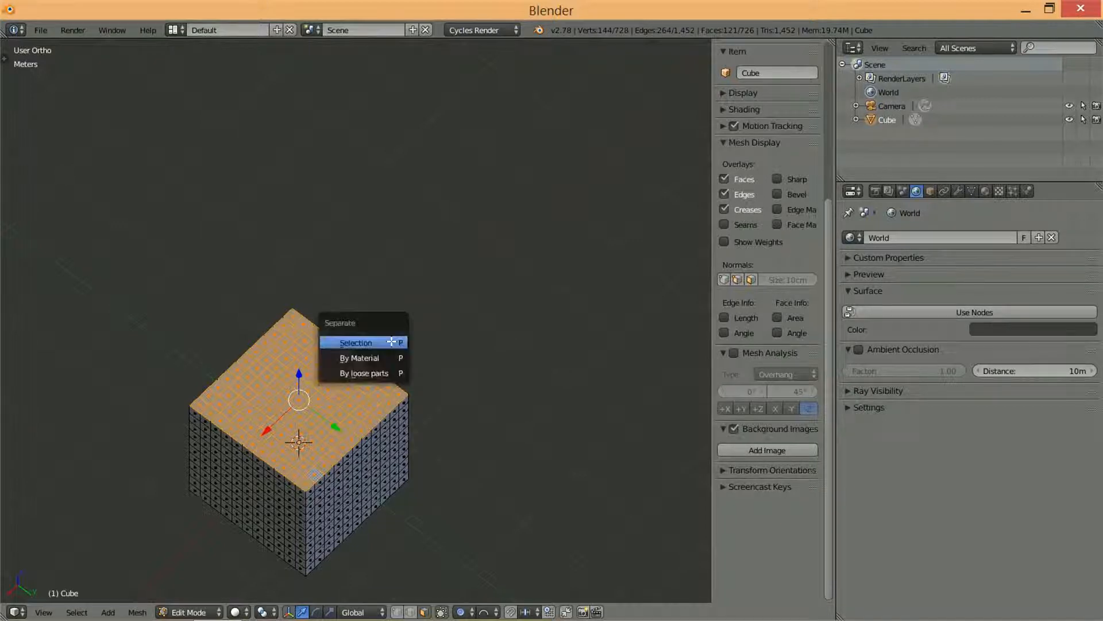
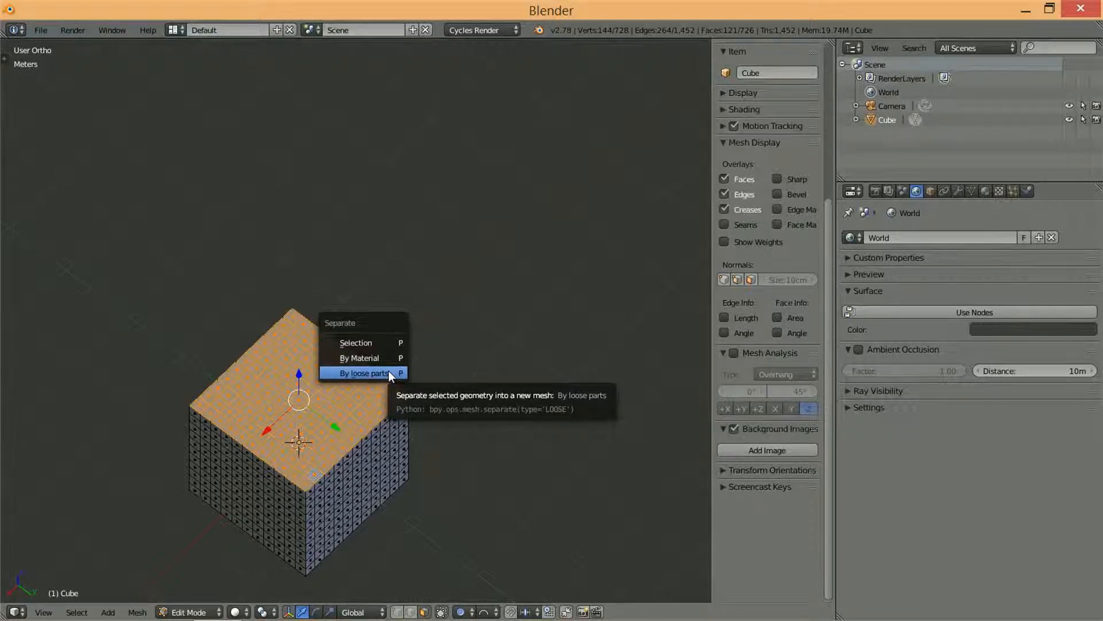
left_click(379, 342)
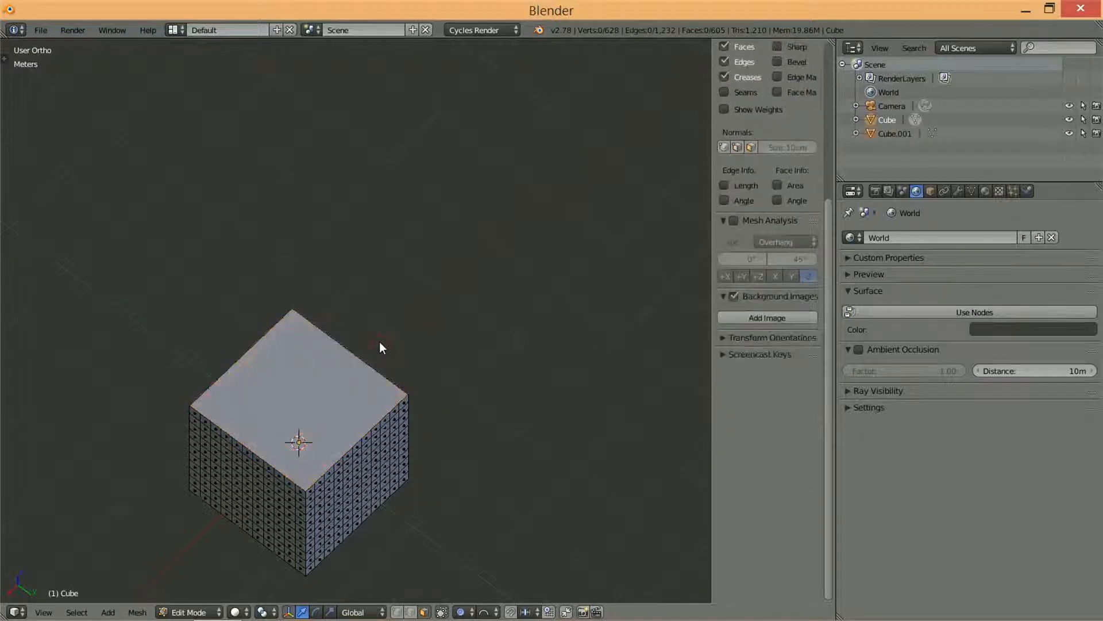
- Switch to Object Mode and try moving the separated top and the open box individually, cancelling both moves
key("Tab")
right_click(356, 408)
key("g")
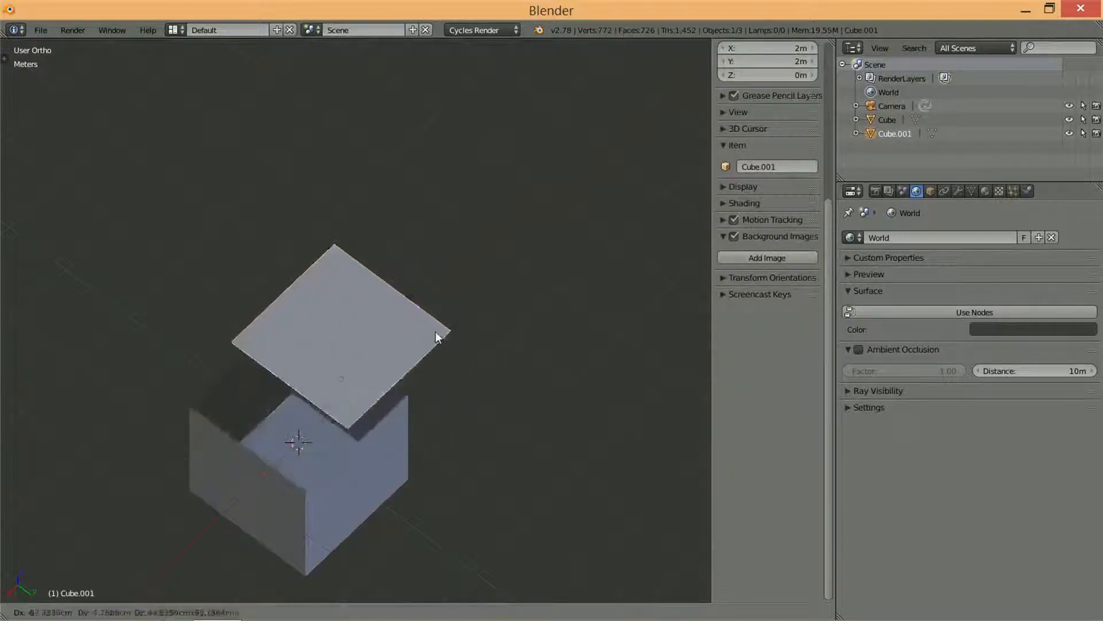
right_click(423, 399)
right_click(390, 480)
key("g")
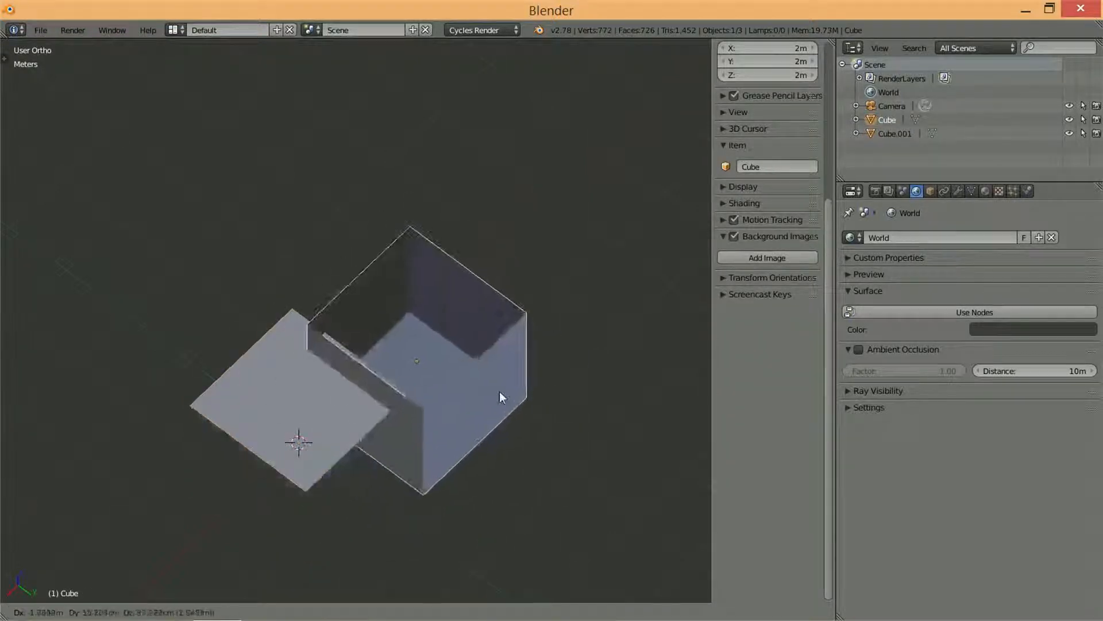
right_click(313, 393)
- Edit the separated top in vertex selection mode and raise its central vertex along Z with Sphere falloff
right_click(313, 393)
key("Tab")
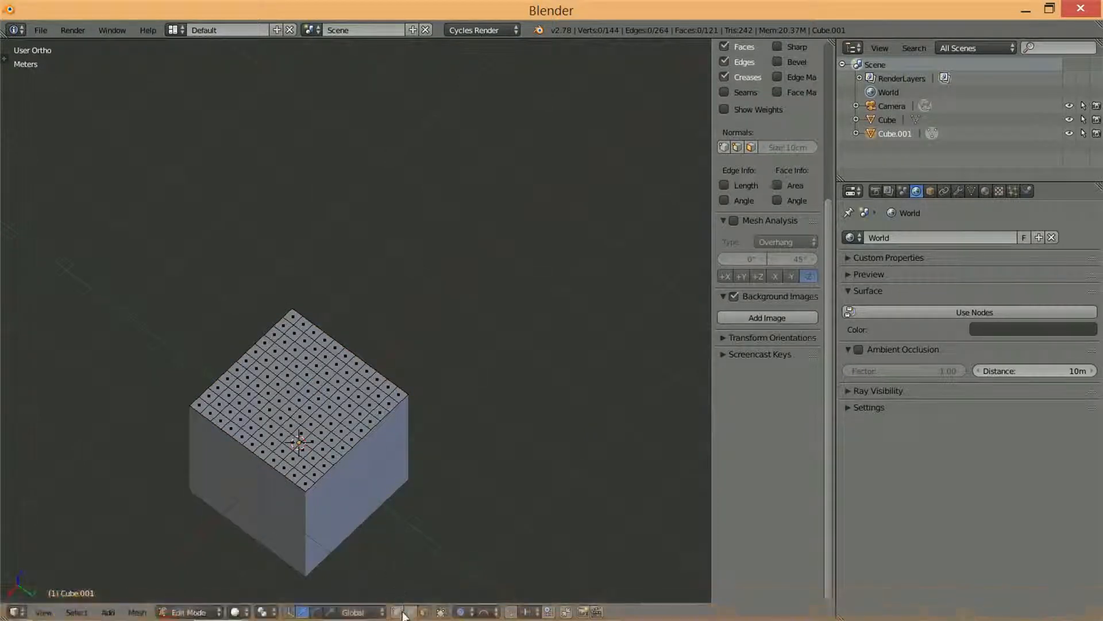
right_click(299, 408)
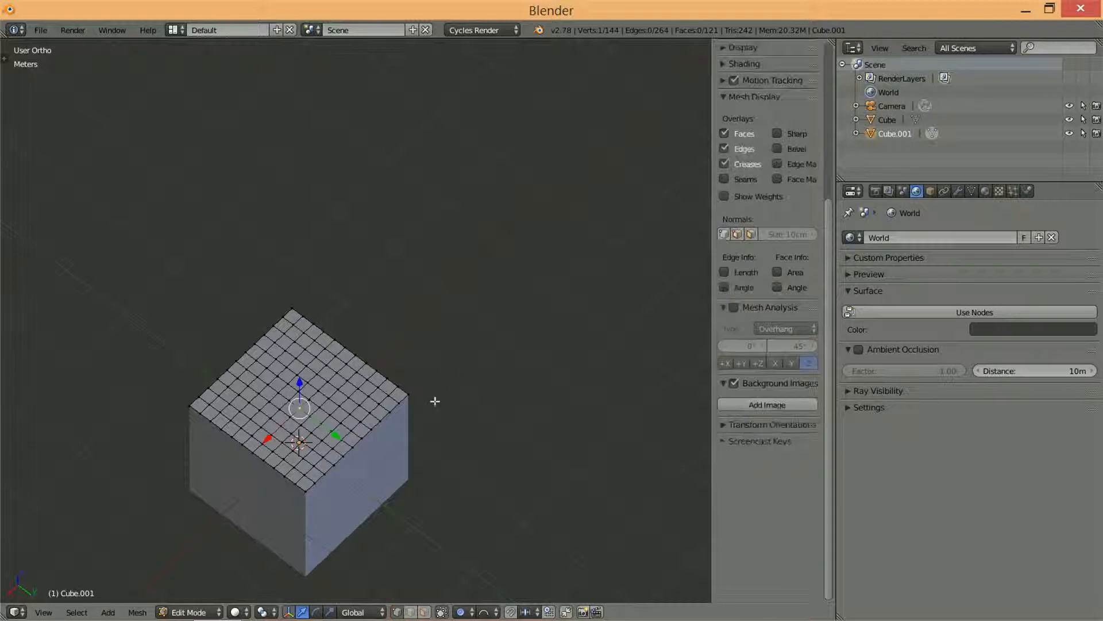
key("g")
scroll(419, 311, "down", 9)
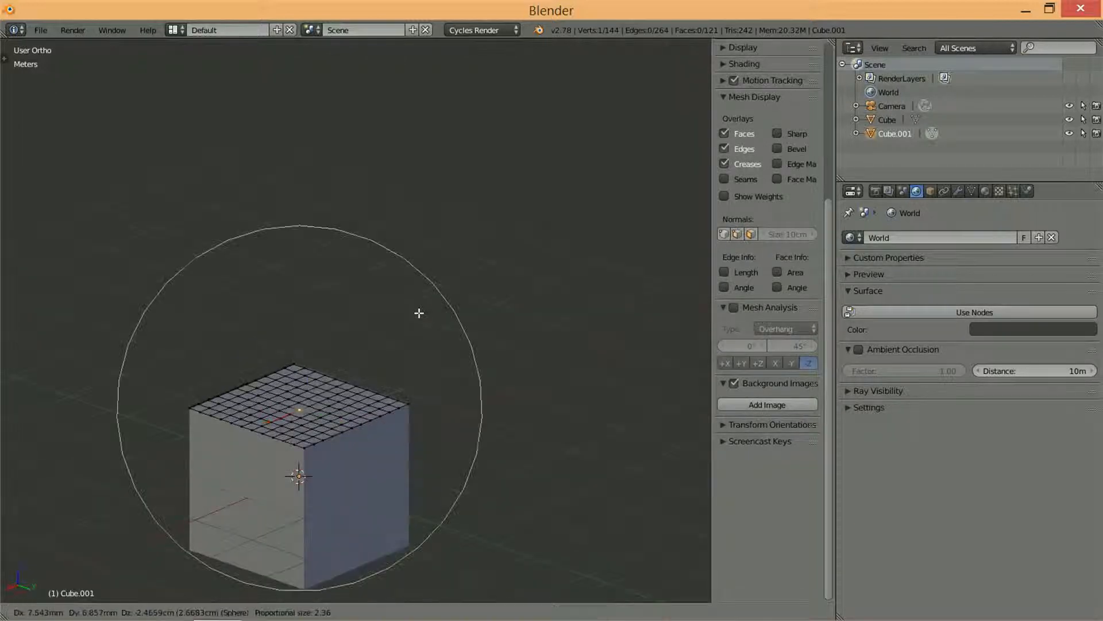
key("z")
left_click(419, 165)
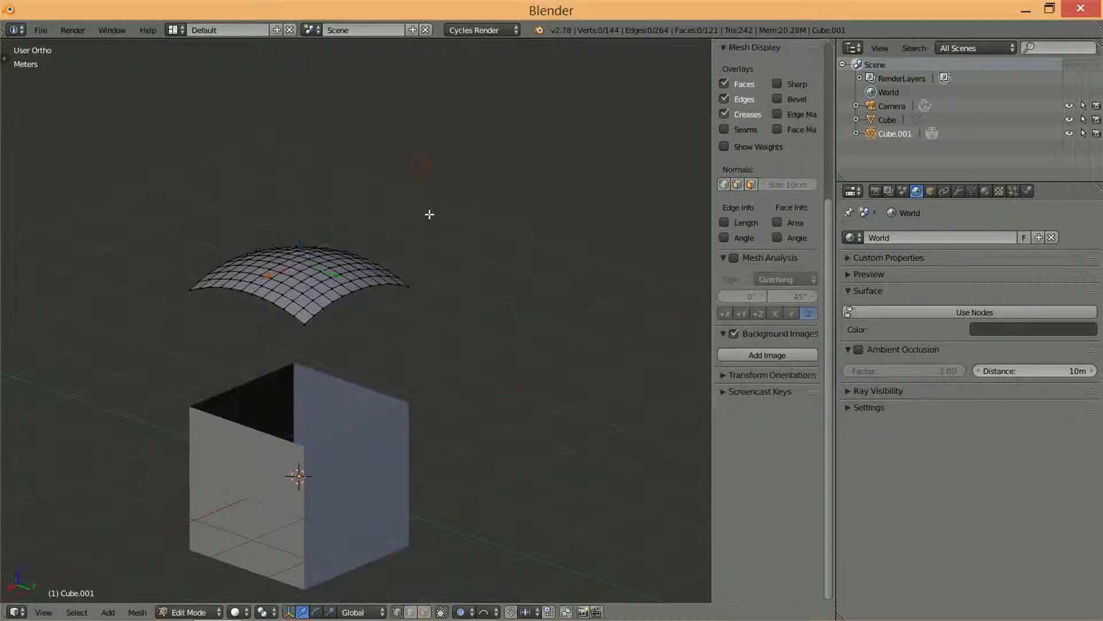
- Return to Object Mode, join the domed top into the open box, and enter Edit Mode on the joined mesh
key("Tab")
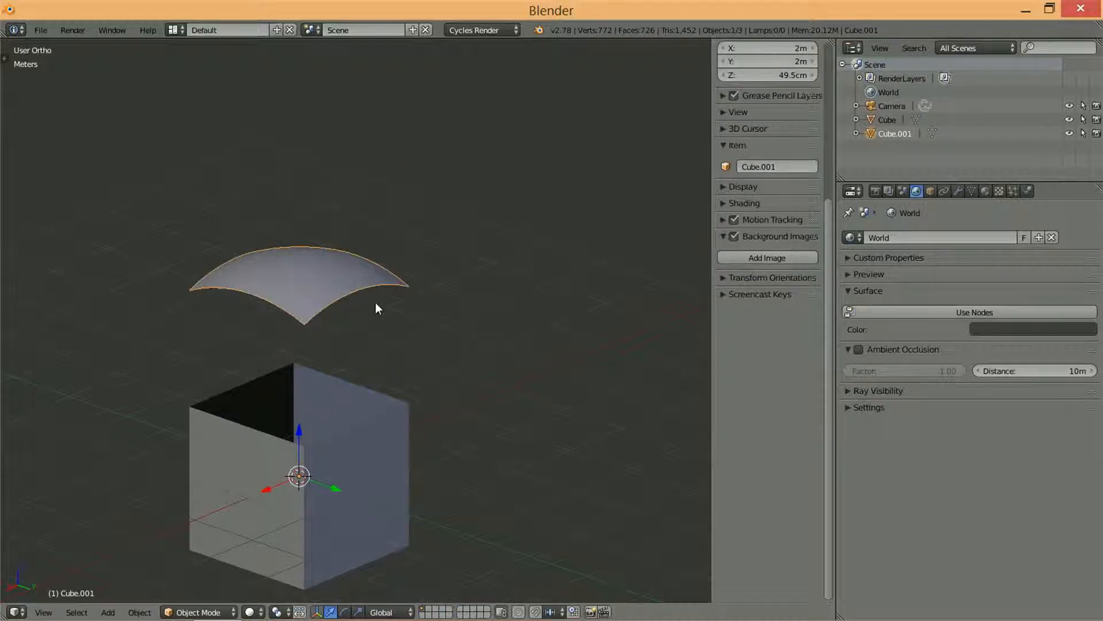
right_click(337, 419, "shift")
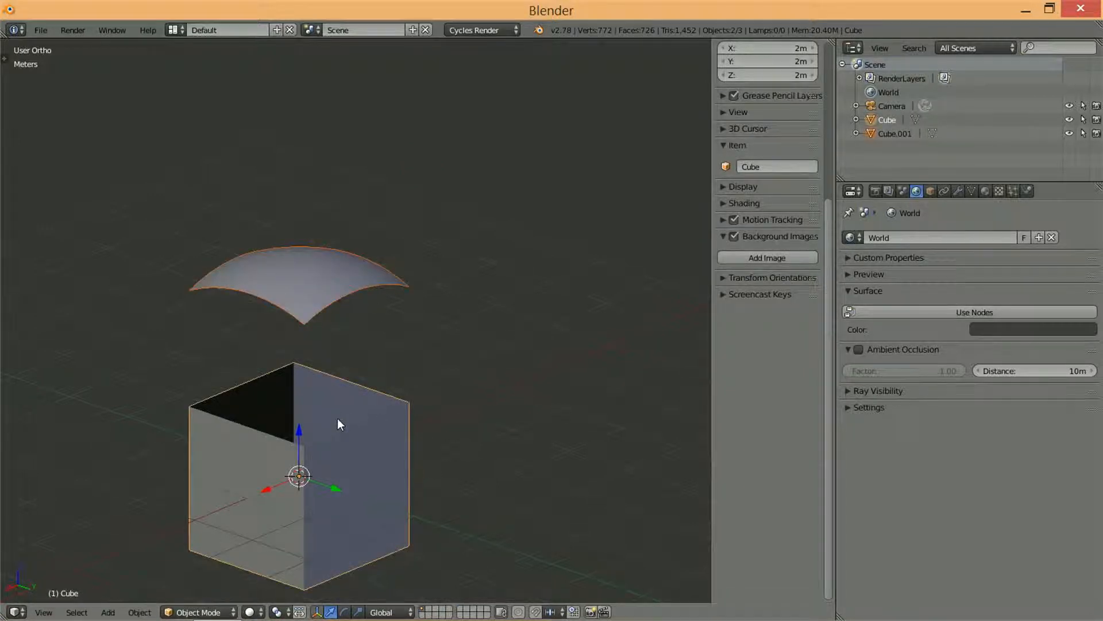
key("ctrl+j")
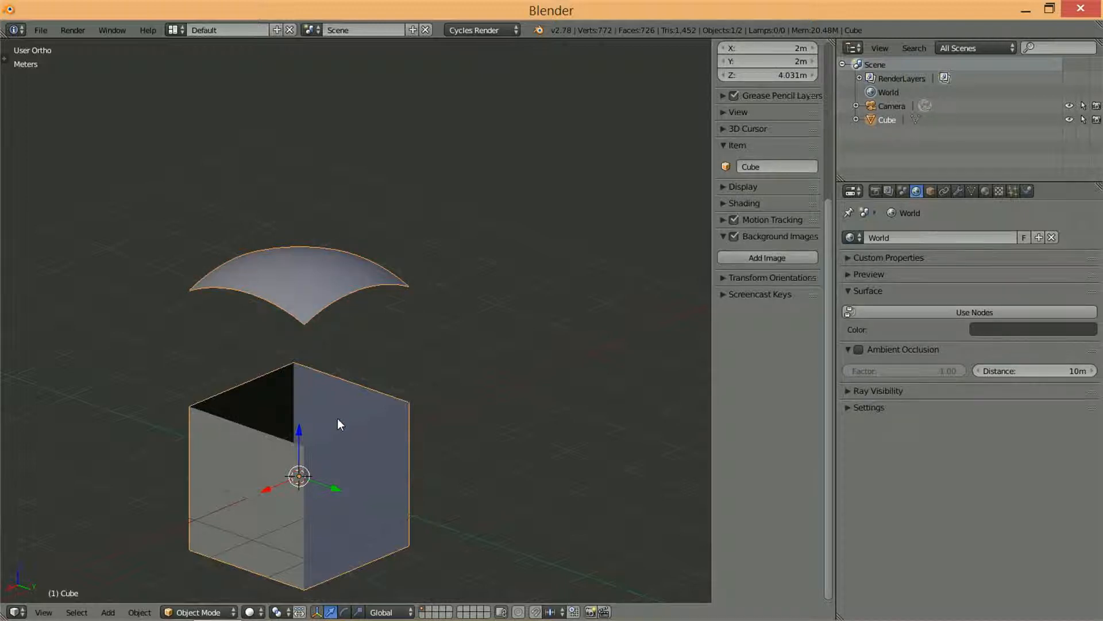
key("Tab")
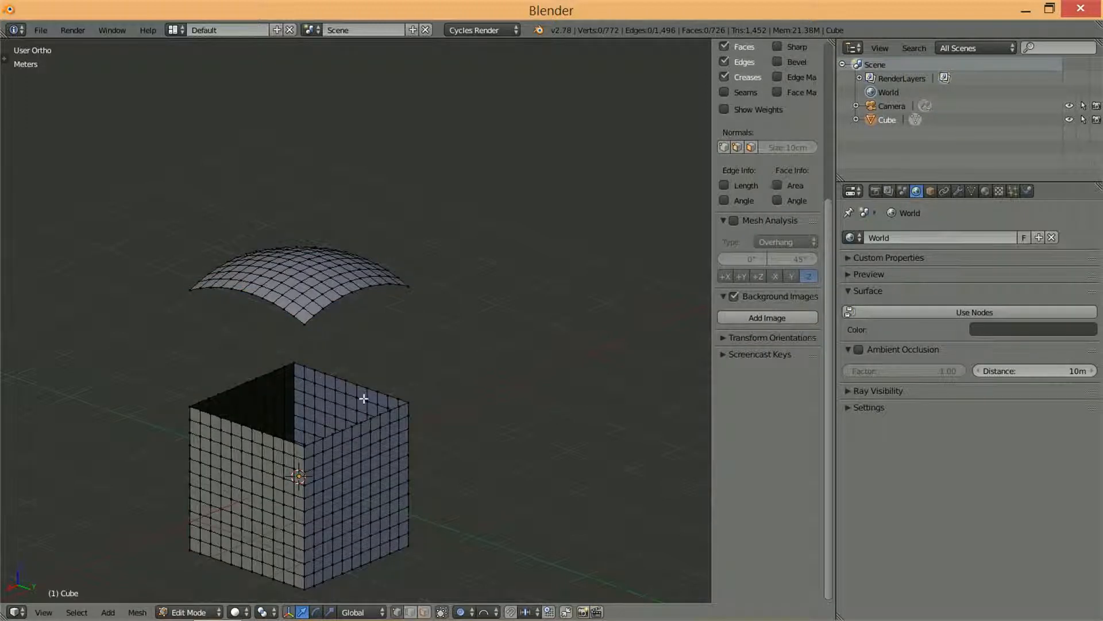
- Switch to edge selection and select the two near border edge loops of the domed top
mouse_move(439, 414)
middle_mouse_down()
mouse_move(352, 415)
mouse_move(422, 424)
middle_mouse_up()
scroll(421, 424, "up", 1)
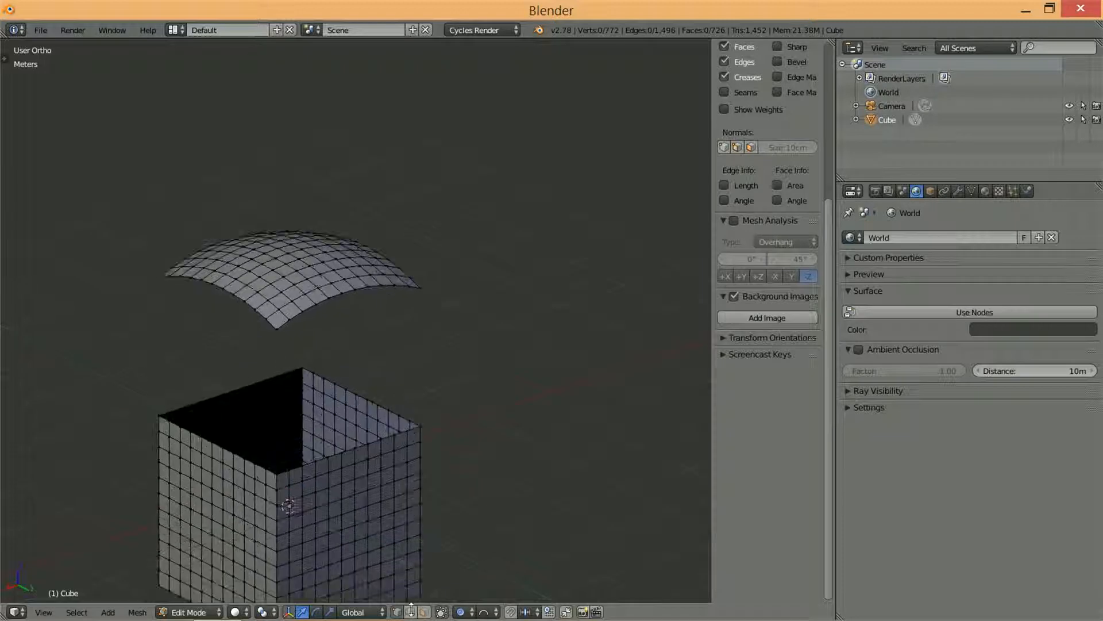
left_click(413, 614)
right_click(306, 312, "alt")
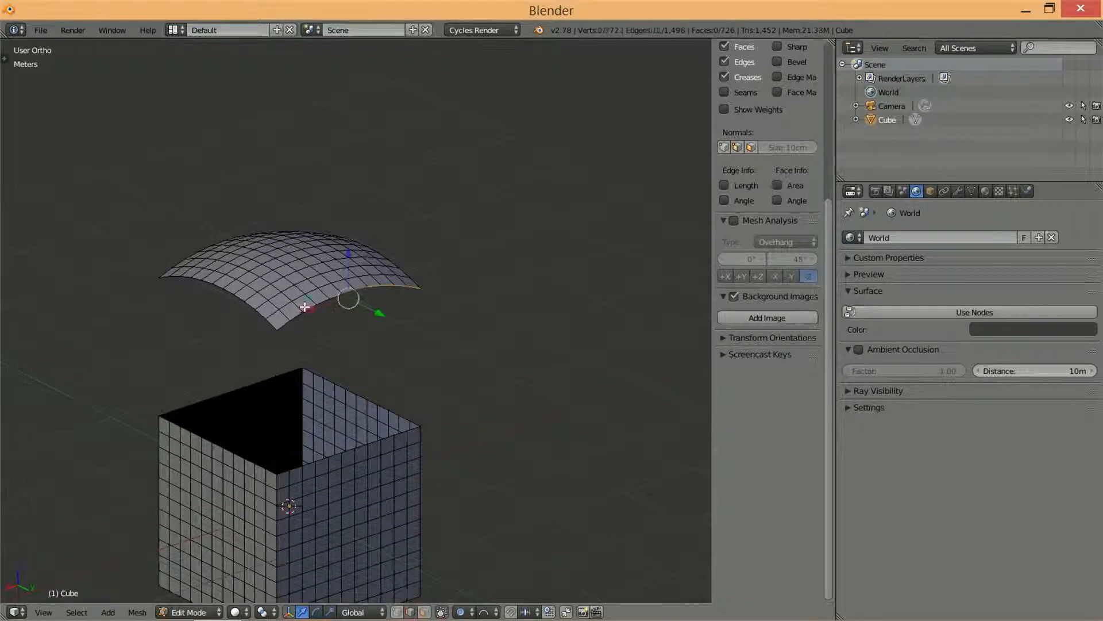
right_click(256, 308, "alt+shift")
key("a")
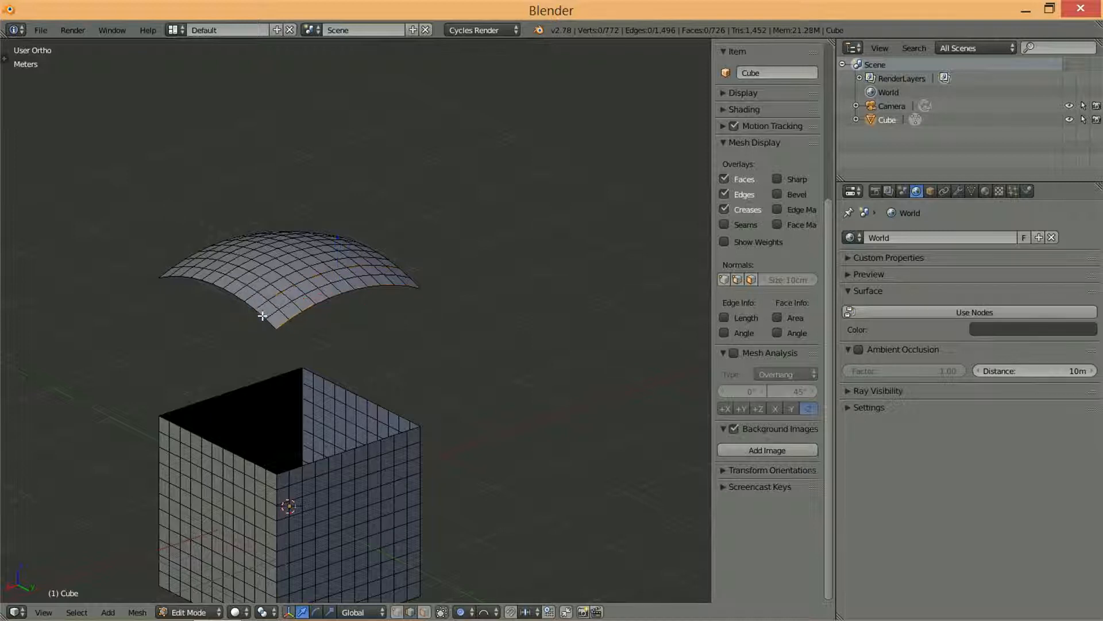
right_click(296, 306, "alt")
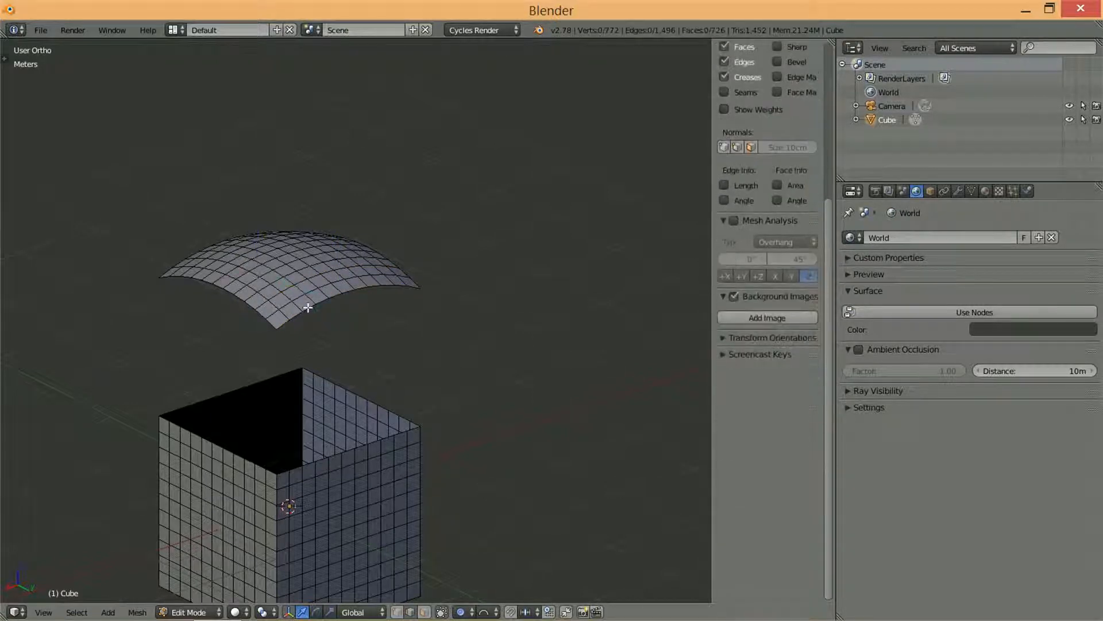
right_click(272, 321, "alt+shift")
- Add the domed top's two remaining border edge loops and the box's whole open rim to the selection
middle_click_drag(260, 334, 473, 362)
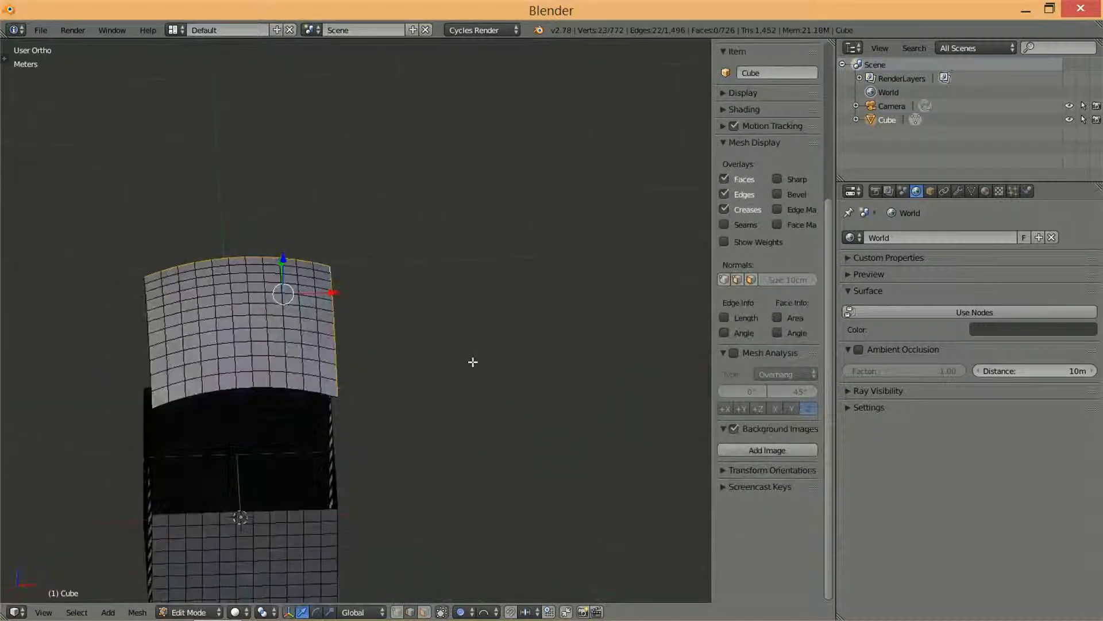
right_click(303, 396, "alt+shift")
right_click(149, 361, "alt+shift")
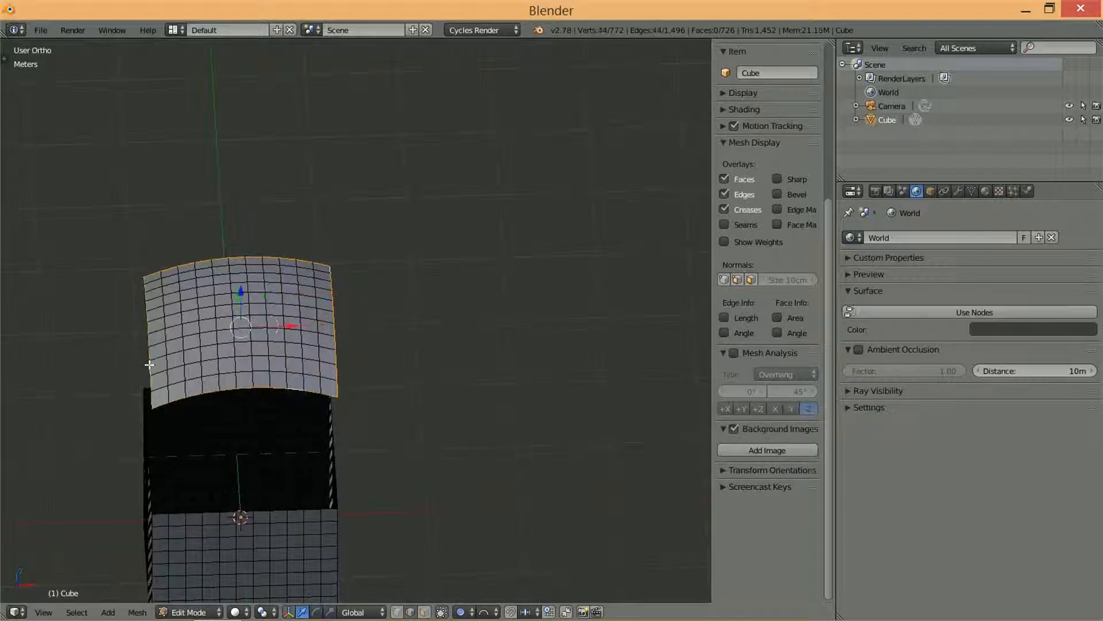
right_click(211, 514, "alt+shift")
middle_click_drag(337, 521, 334, 440)
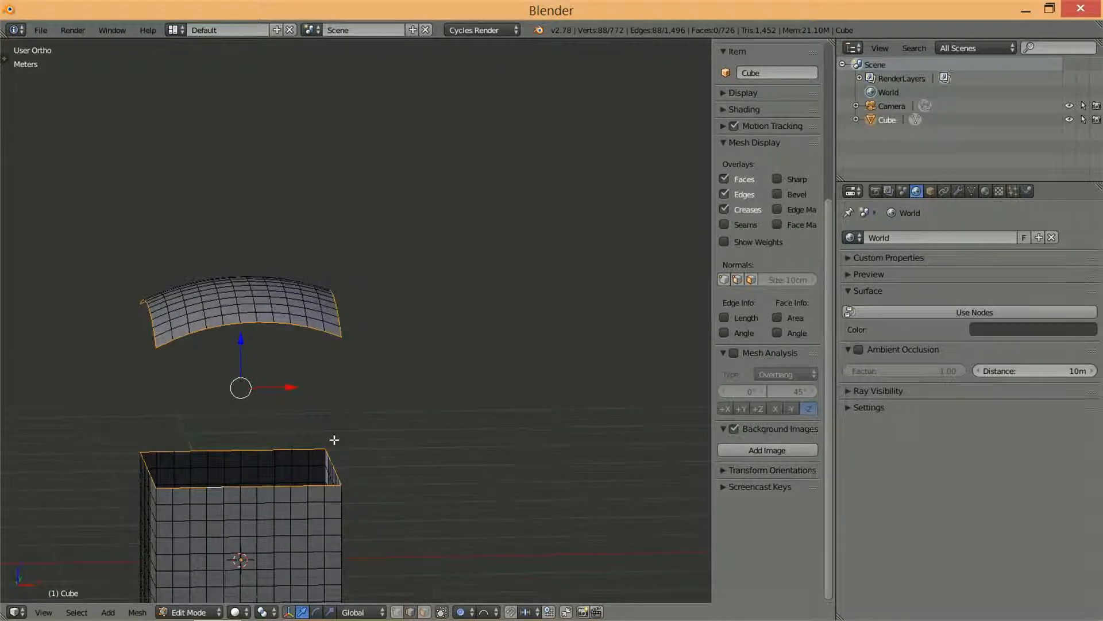
- Bridge the selected border loops of the domed top and the box rim with new side faces
key("ctrl+e")
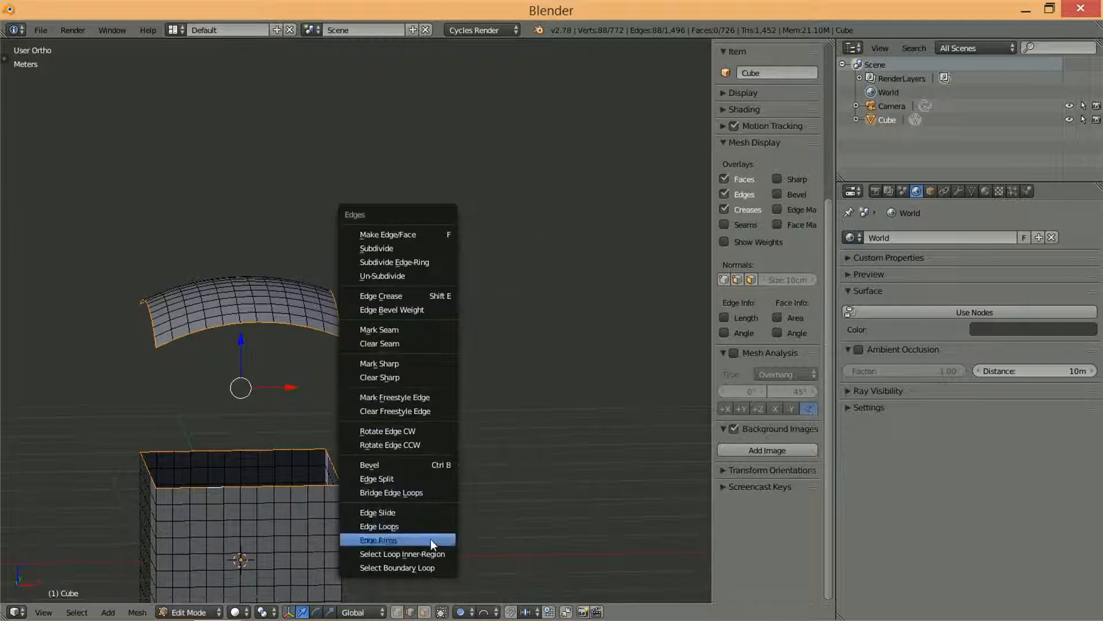
left_click(409, 492)
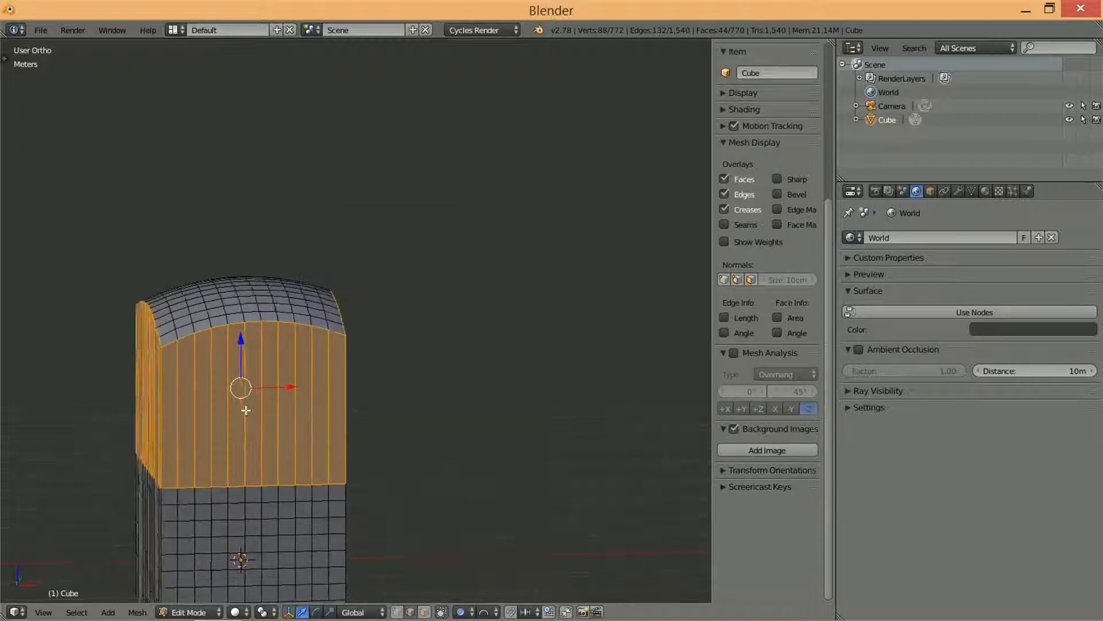
middle_click_drag(246, 410, 505, 419)
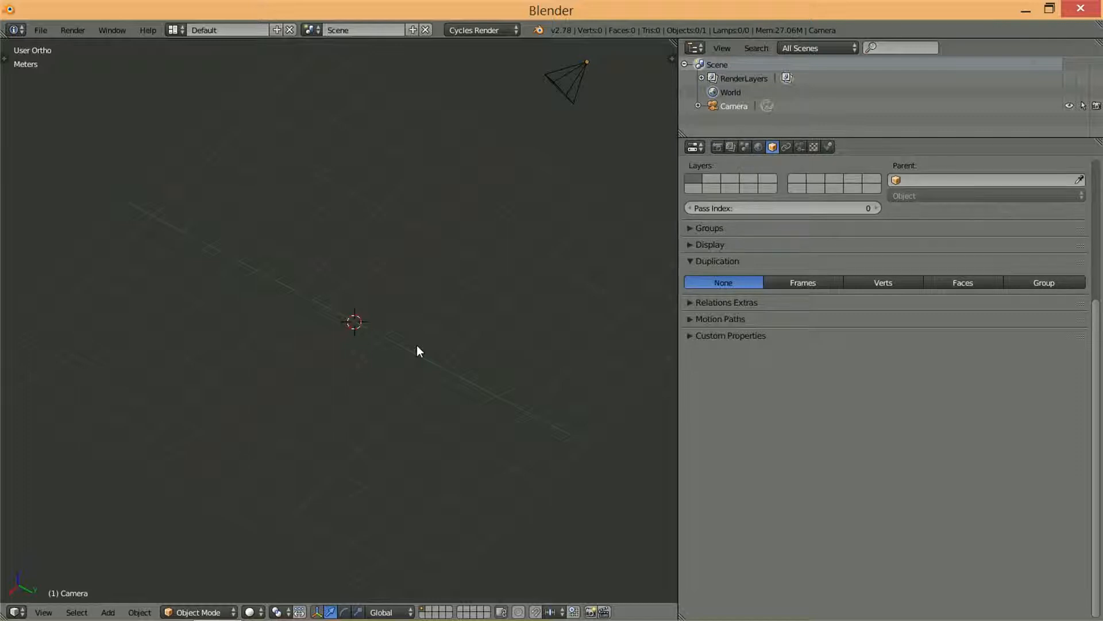
- Add a cube mesh at the 3D cursor in the empty scene
key("shift+a")
mouse_move(416, 346)
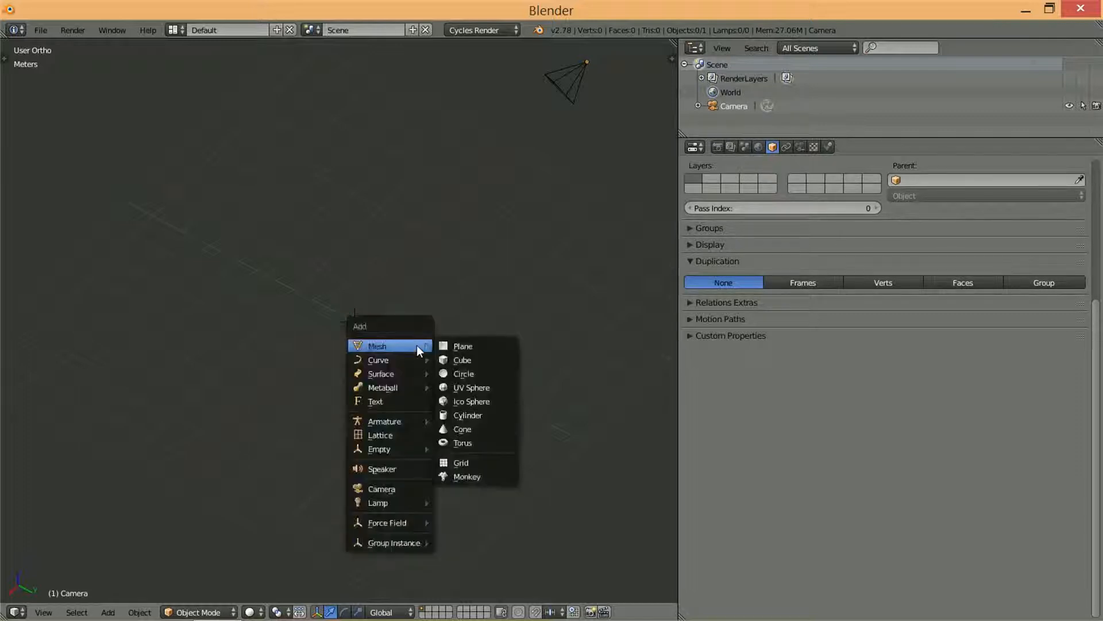
left_click(465, 360)
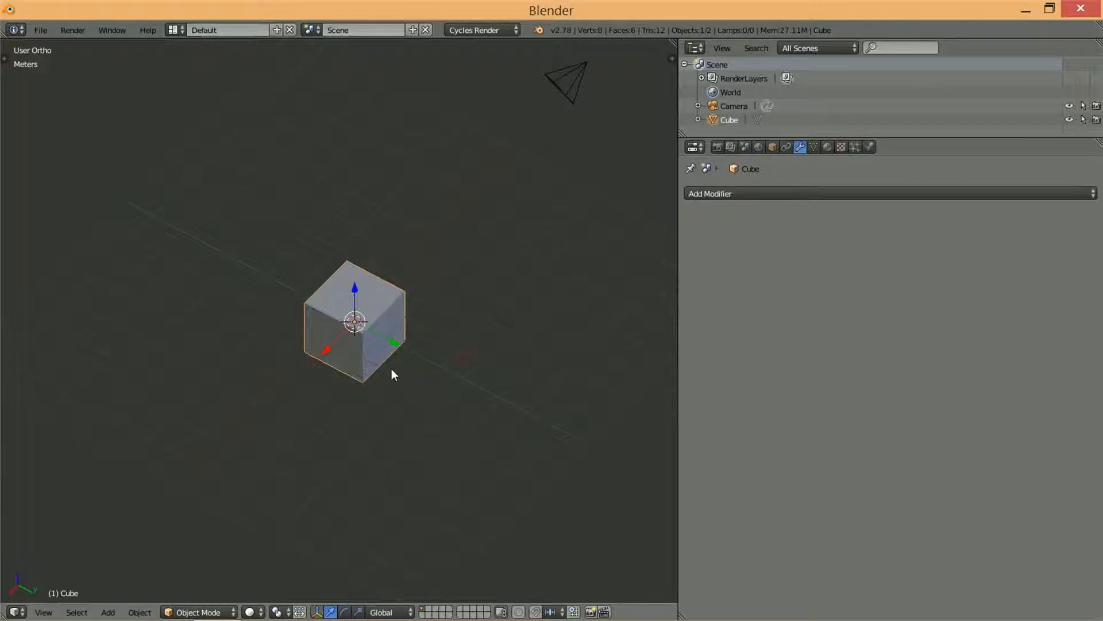
scroll(392, 375, "up", 3)
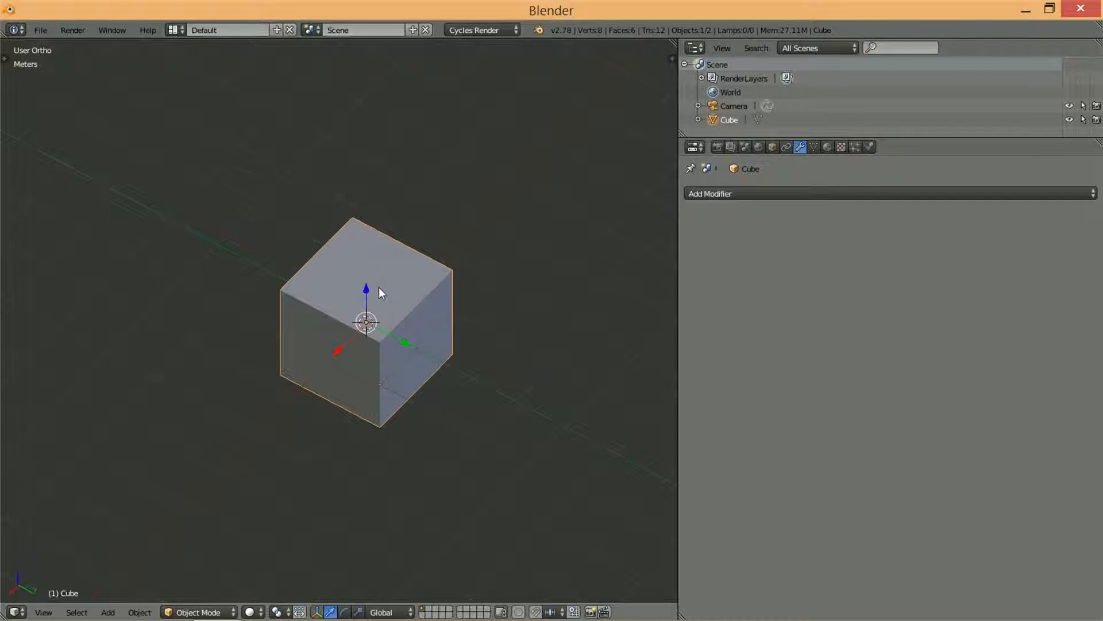
- Add a cylinder, raise it along Z so it pokes through the cube's top face, and scale it down to fit that face
key("shift+a")
mouse_move(377, 287)
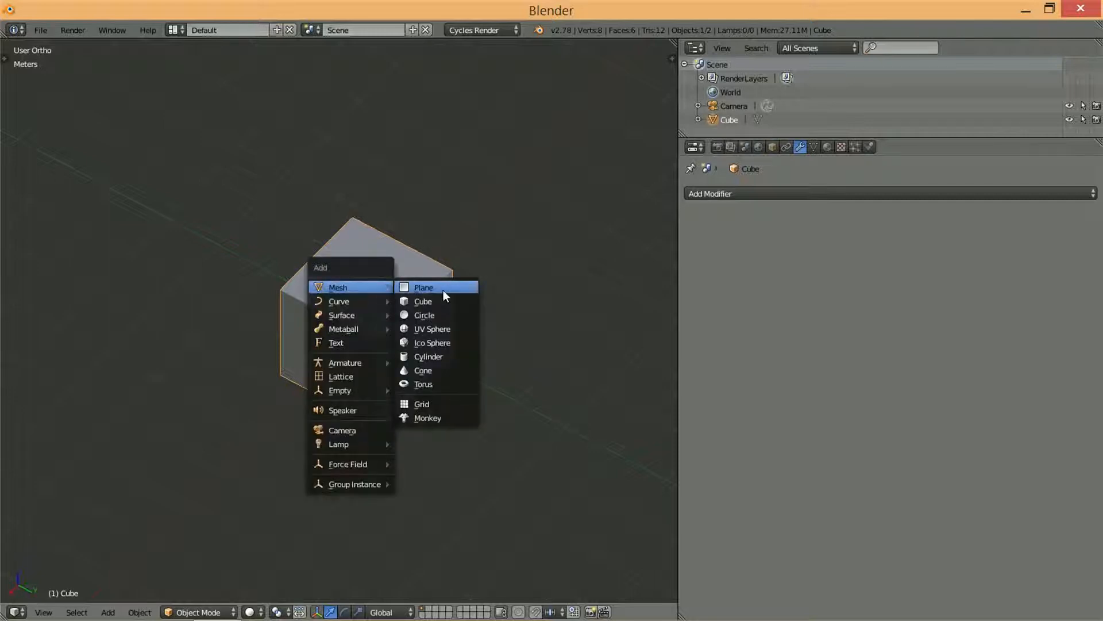
left_click(436, 355)
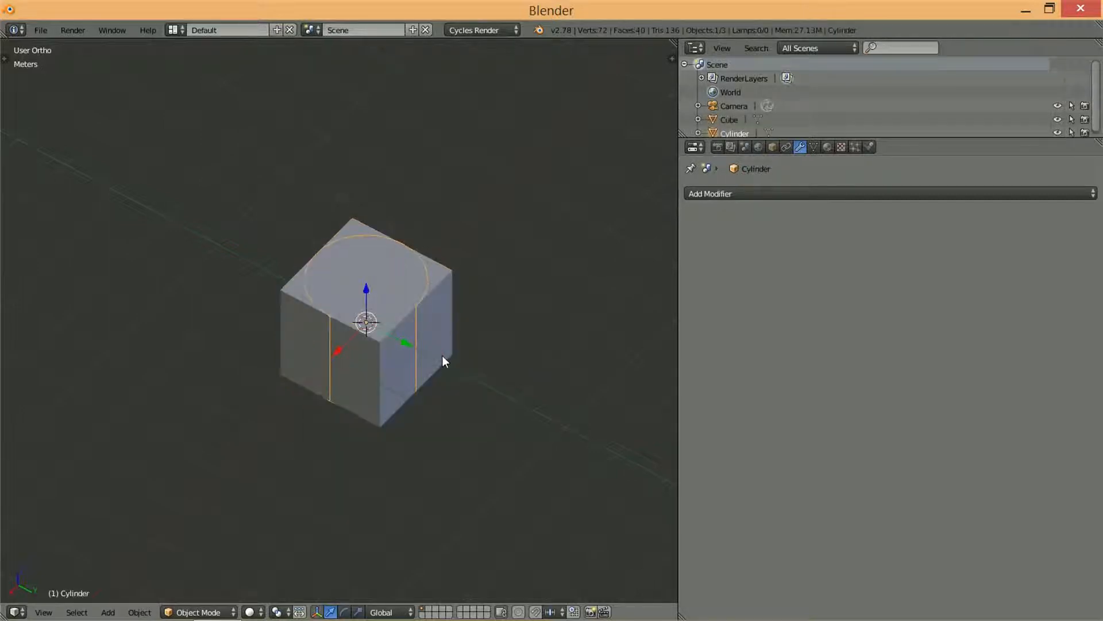
key("g")
key("z")
left_click(449, 315)
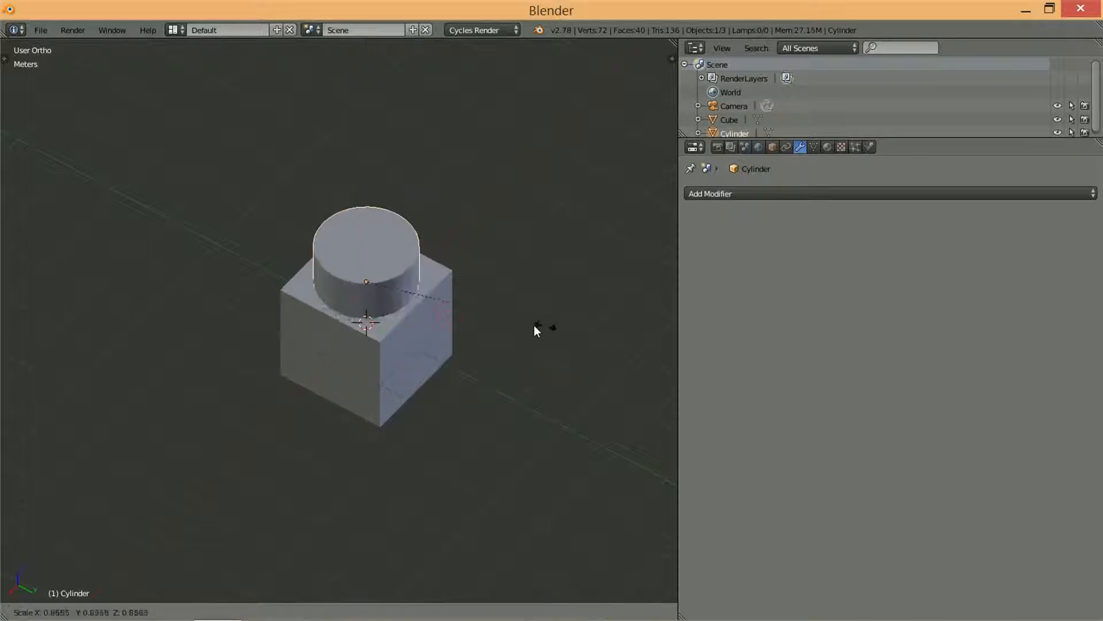
- Add a Boolean modifier to the cube with the cylinder as its object and Difference as the operation
right_click(445, 304)
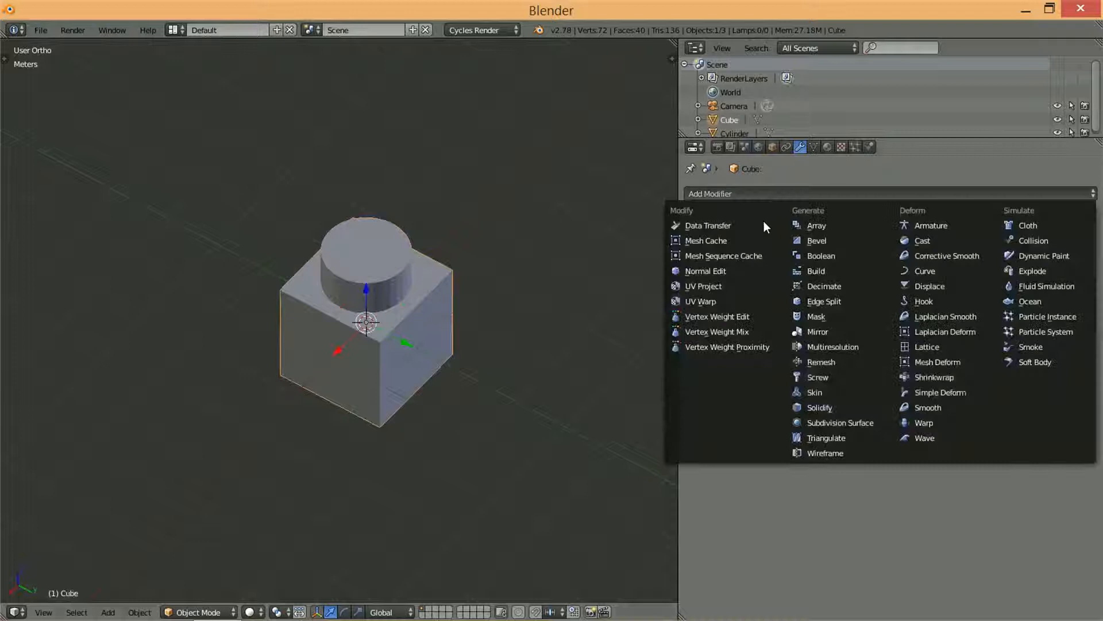
left_click(827, 258)
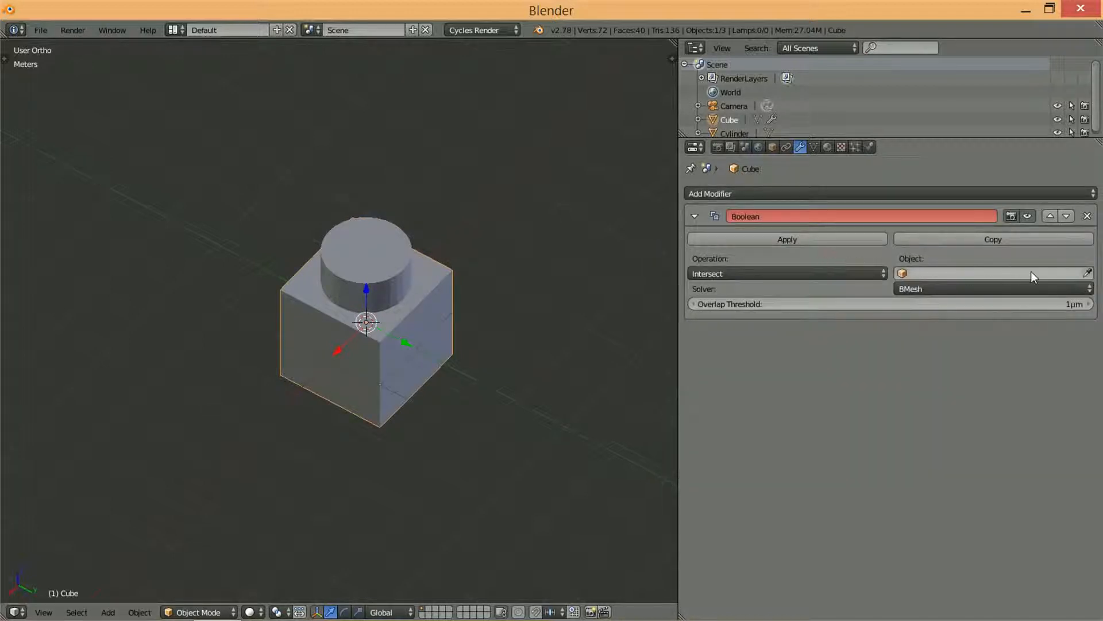
left_click(1087, 272)
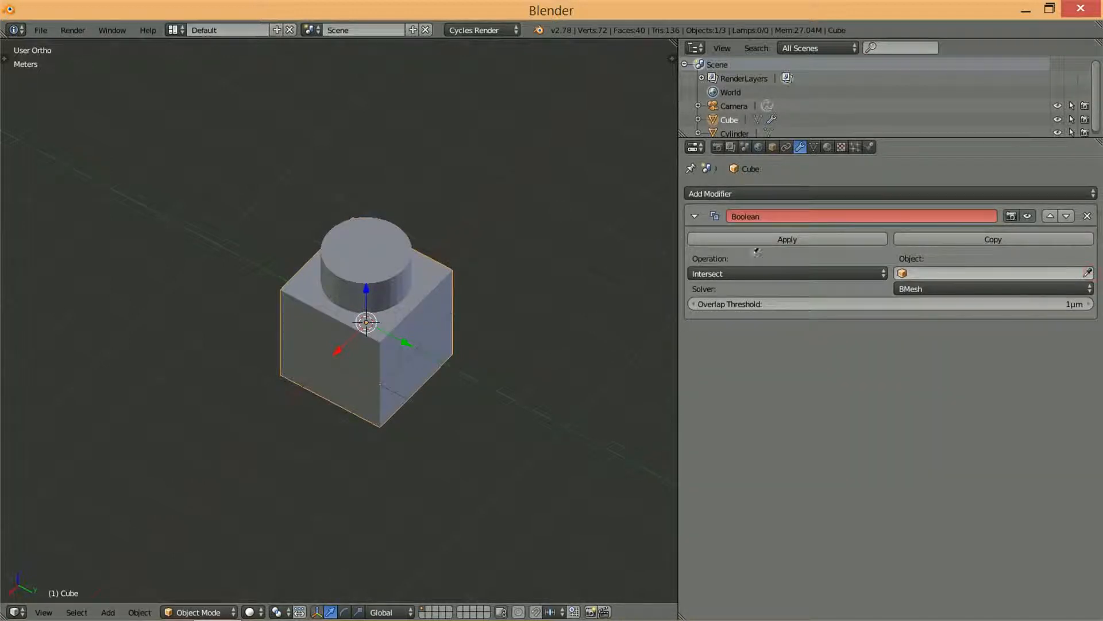
left_click(385, 241)
left_click(785, 274)
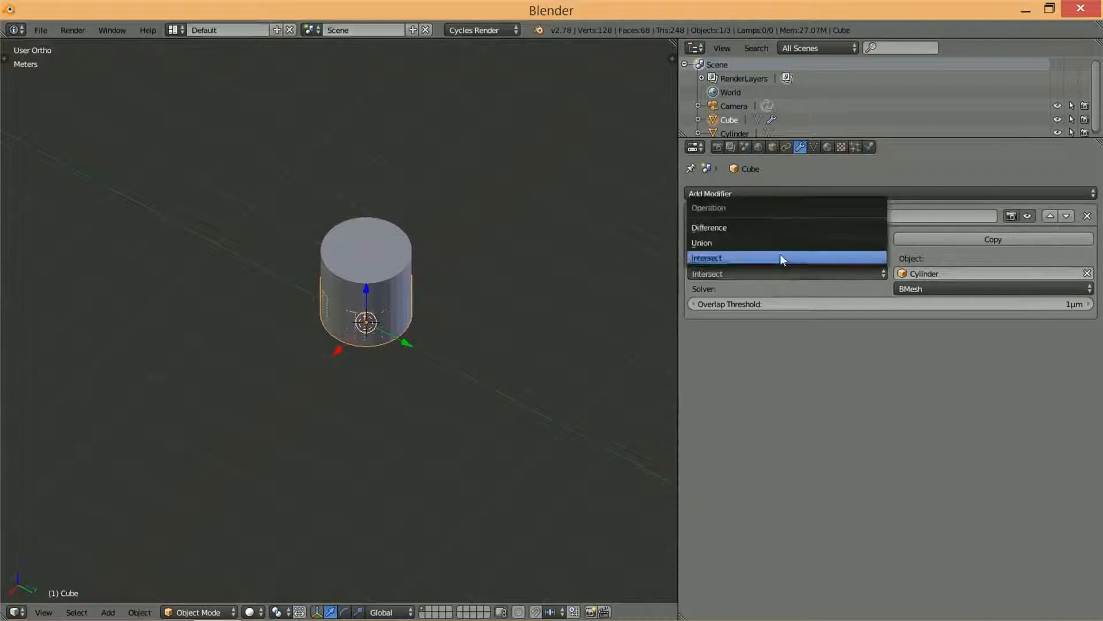
left_click(767, 229)
- Hide the cylinder and inspect the round hole in the cube's top face from a closer angle
right_click(342, 284)
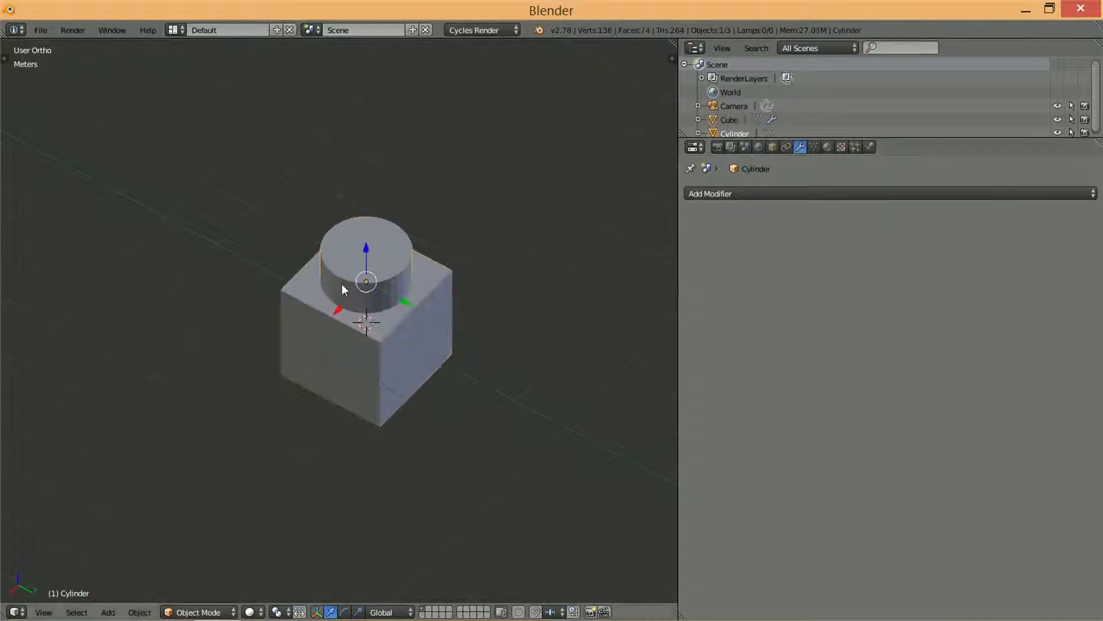
key("h")
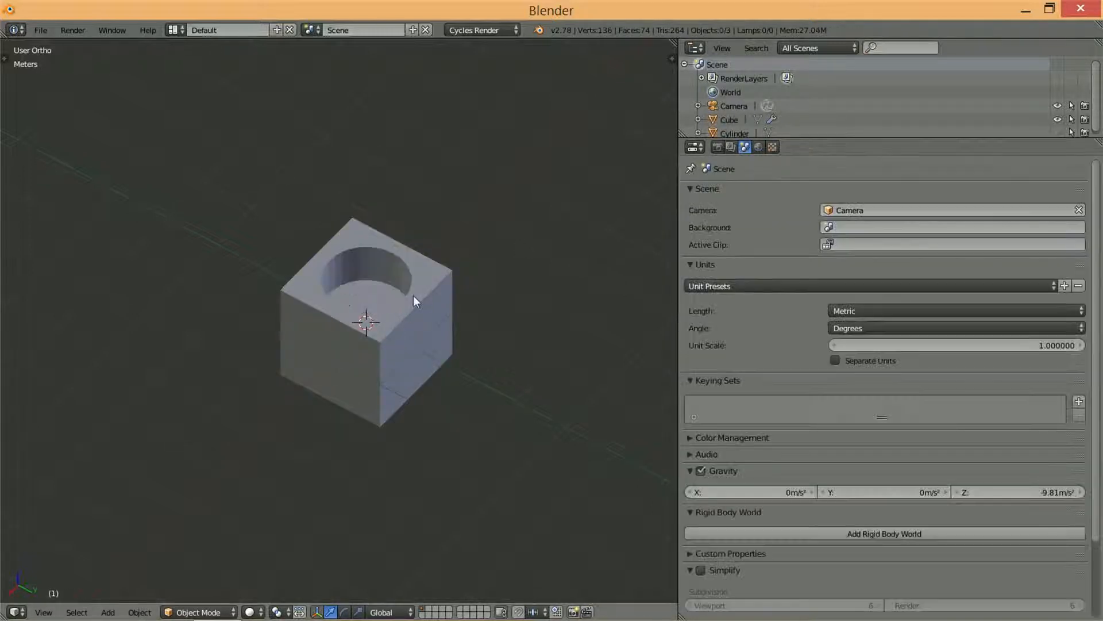
scroll(425, 298, "up", 4)
middle_click_drag(463, 313, 449, 277)
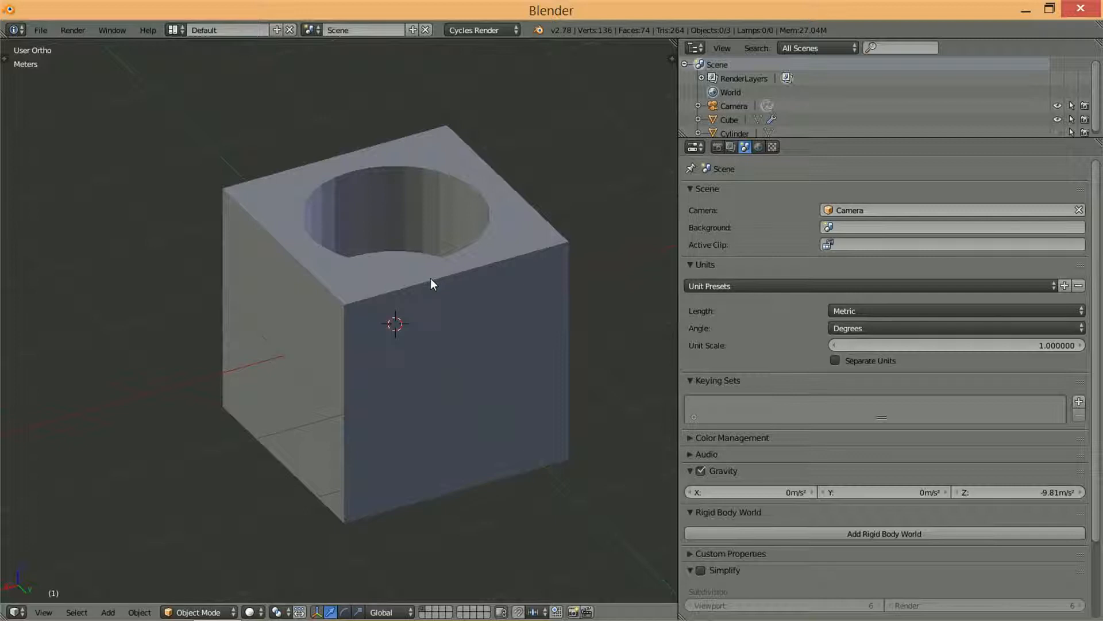
scroll(384, 303, "up", 1)
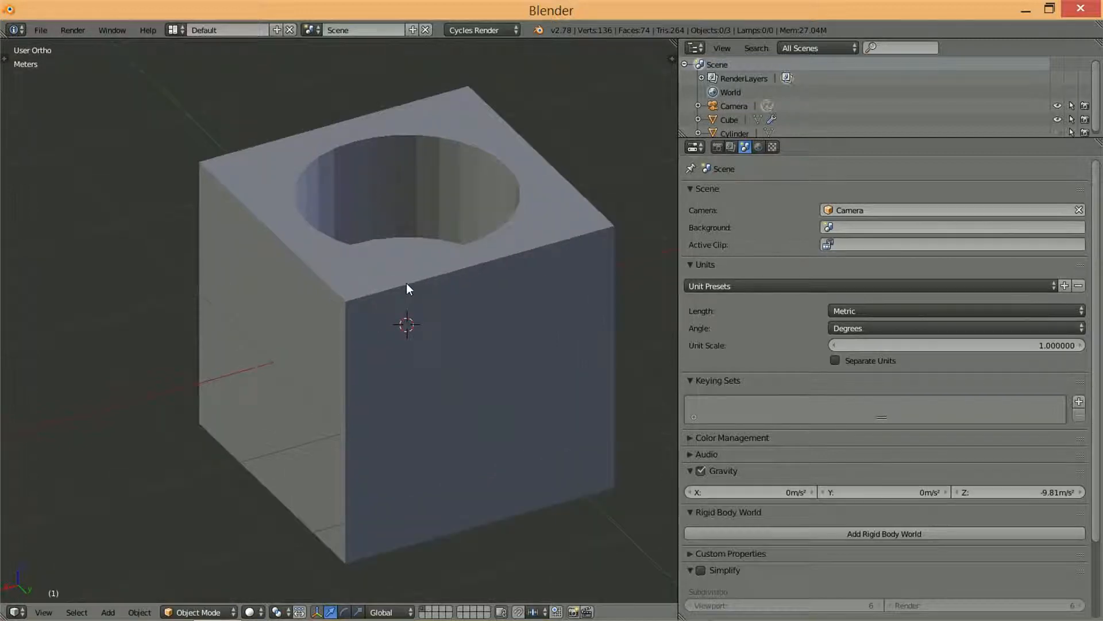
- Check the cut cube in rendered viewport shading and in a test render with the cylinder hidden
key("shift+z")
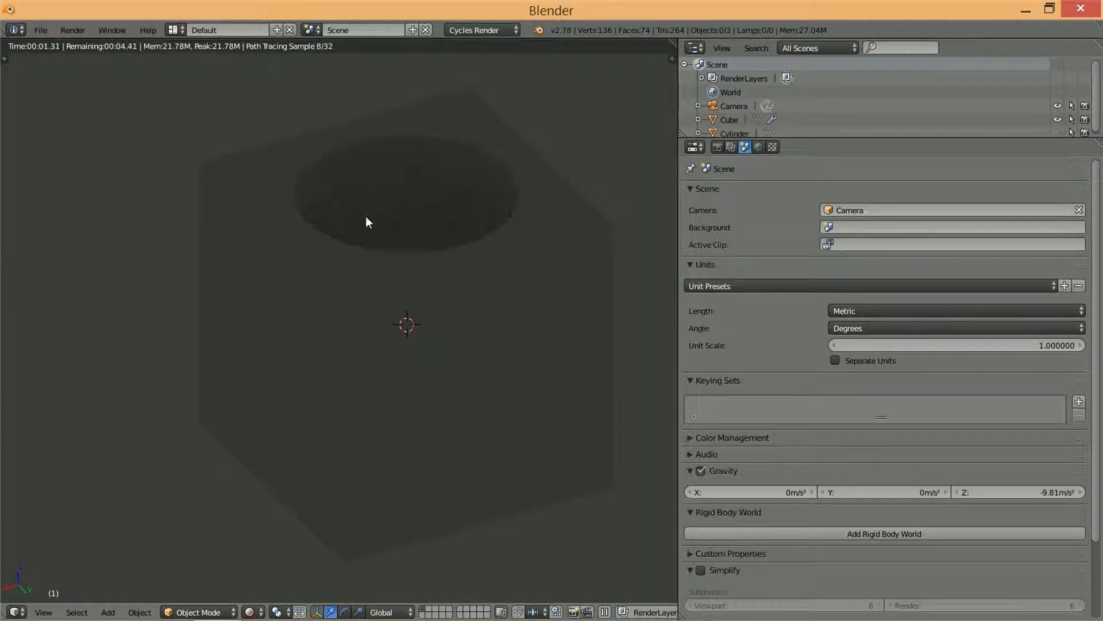
key("shift+z")
left_click(717, 147)
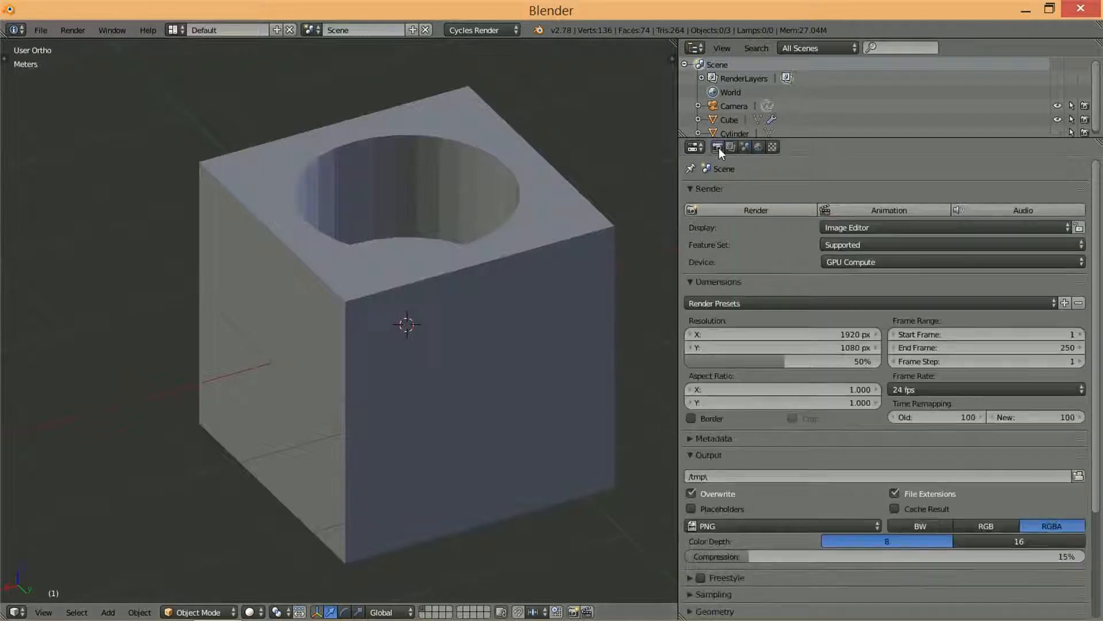
left_click(727, 208)
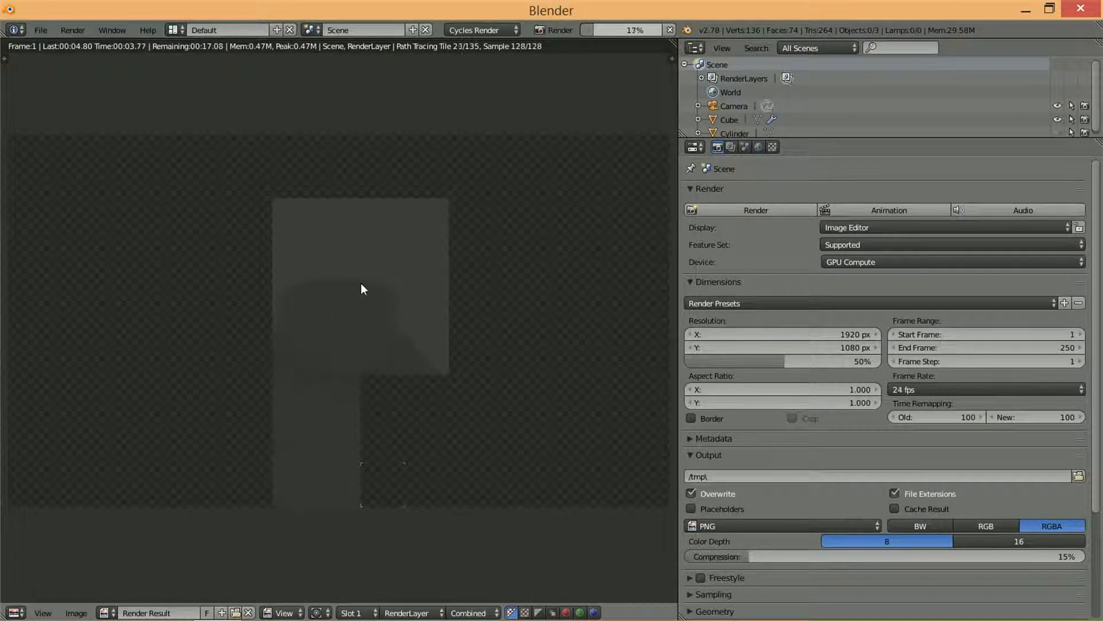
key("Escape")
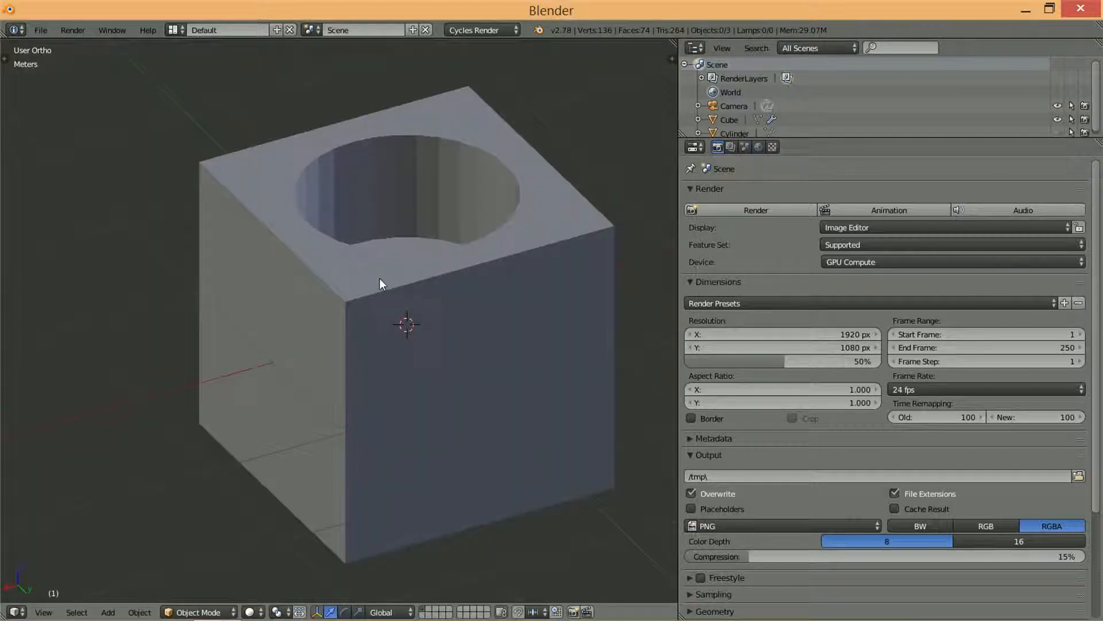
- Unhide the cylinder and disable its Camera and Diffuse ray visibility in the Cycles settings
key("alt+h")
scroll(413, 251, "down", 2)
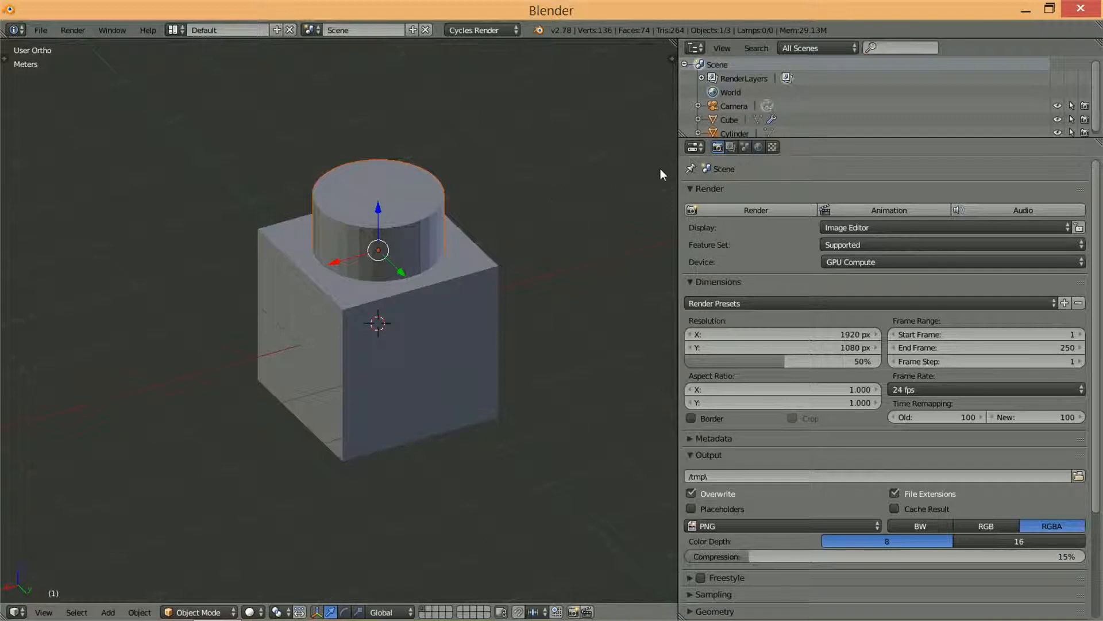
right_click(416, 207)
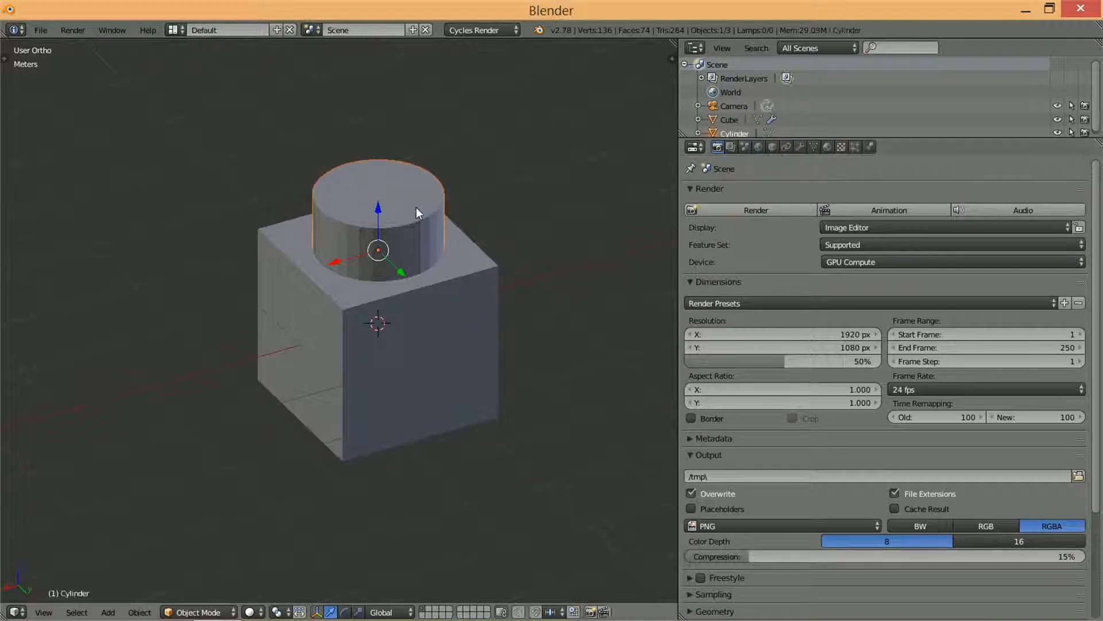
left_click(773, 147)
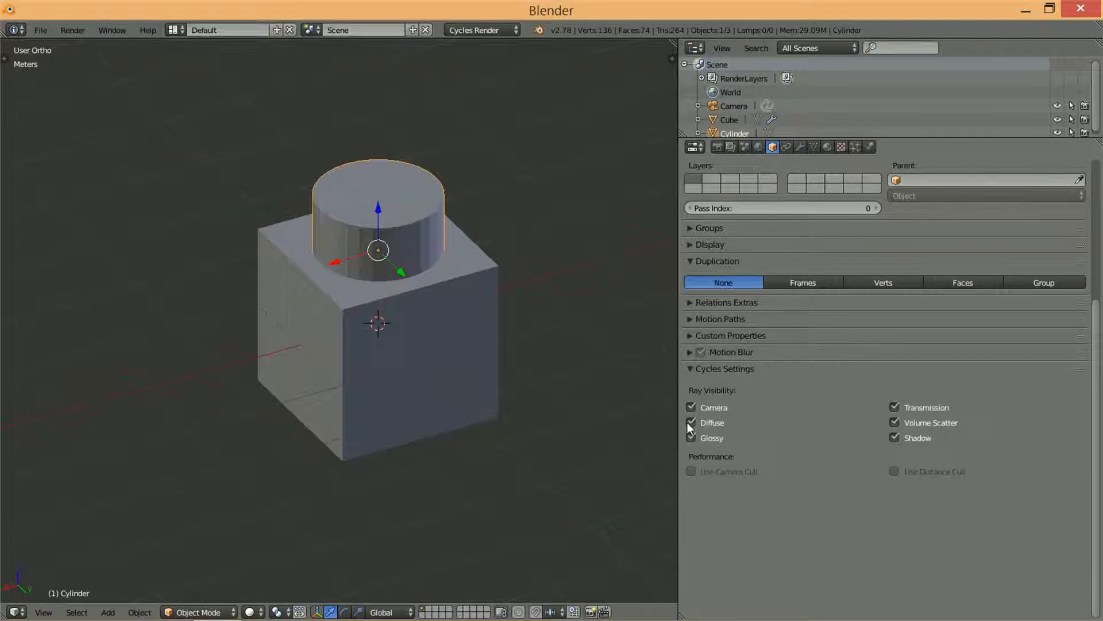
left_click(690, 406)
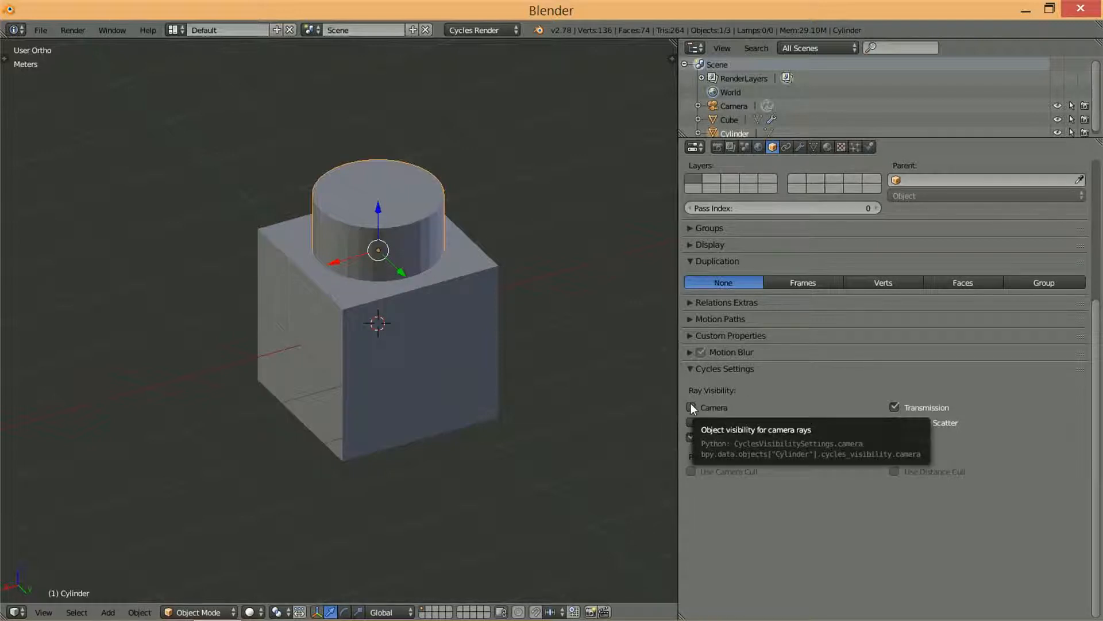
left_click(691, 423)
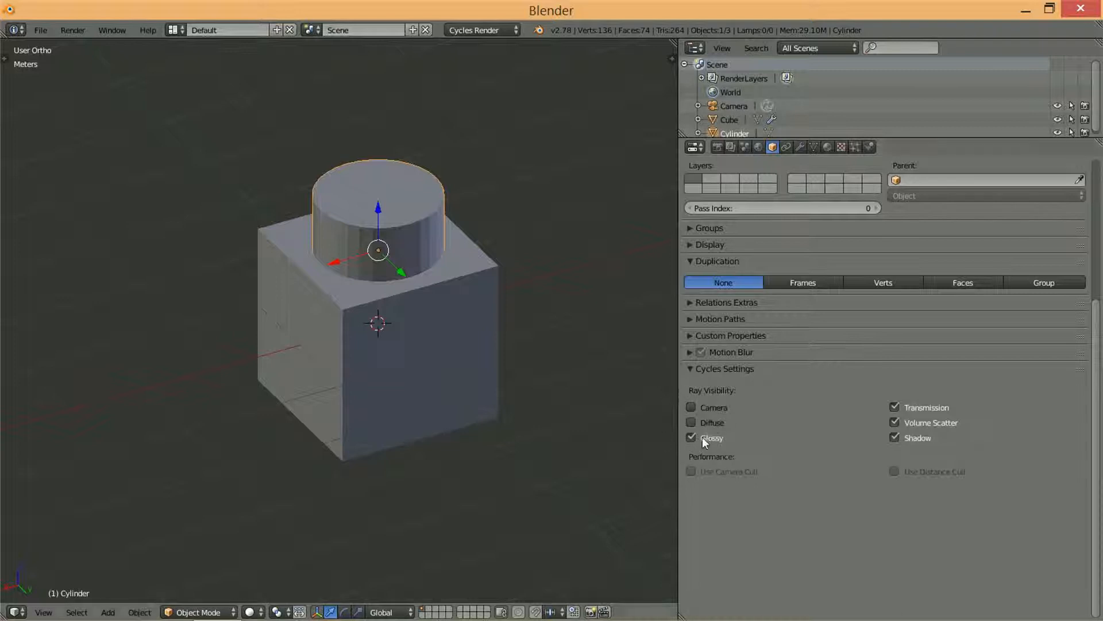
- Run a test render of the scene to check the cylinder's ray visibility settings, and return to the 3D view
left_click(719, 147)
left_click(756, 209)
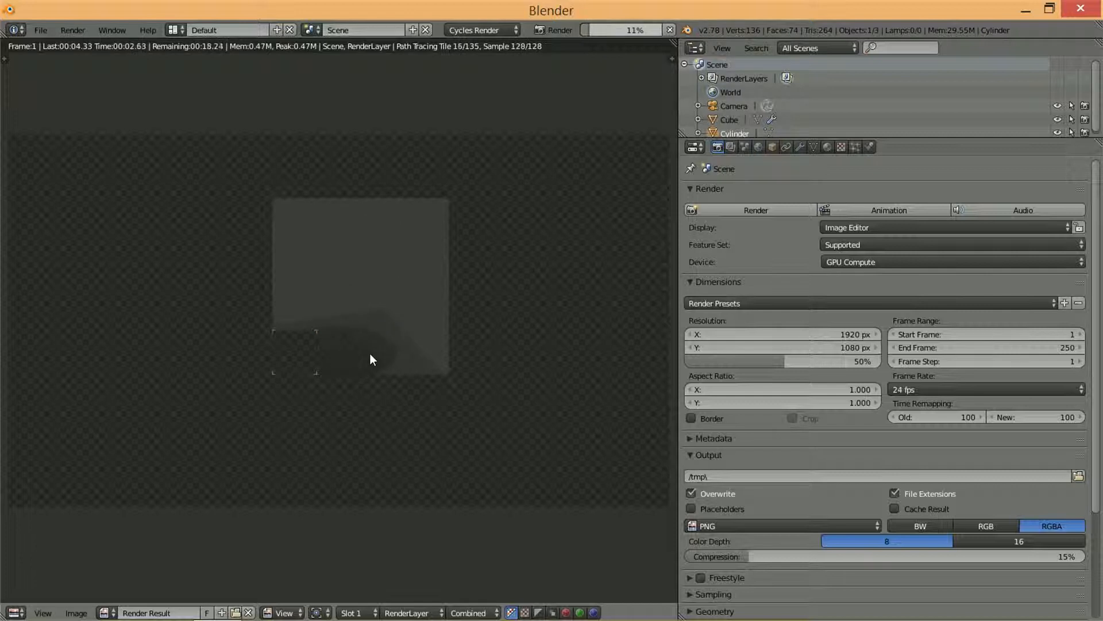
key("Escape")
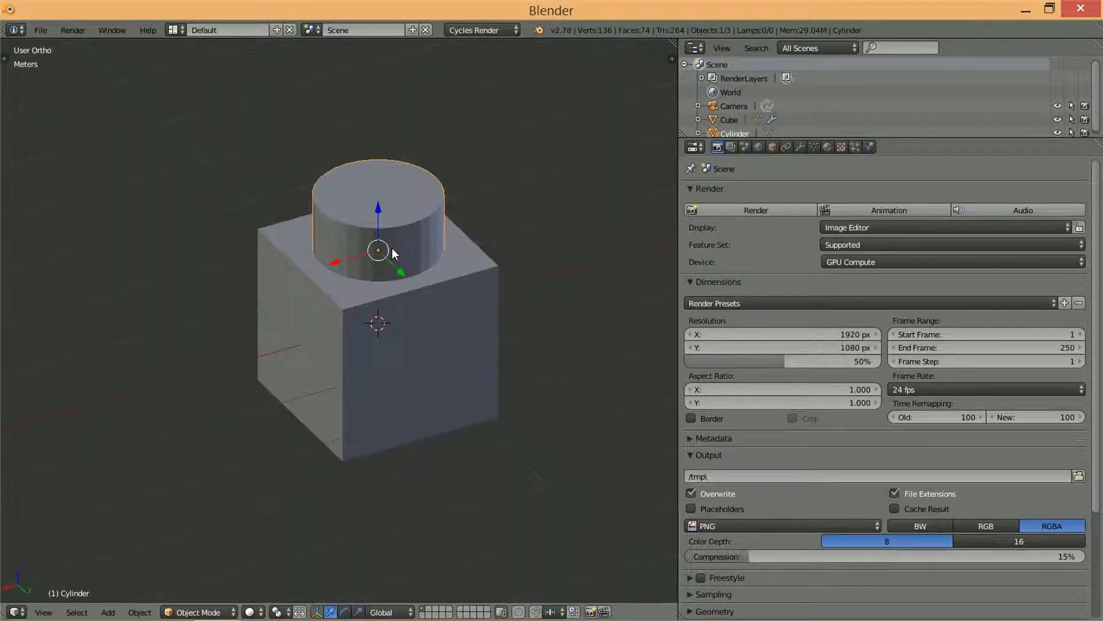
- Duplicate the cylinder and place the copy so it intersects the lower part of the cube's front side
key("shift+d")
left_click(446, 376)
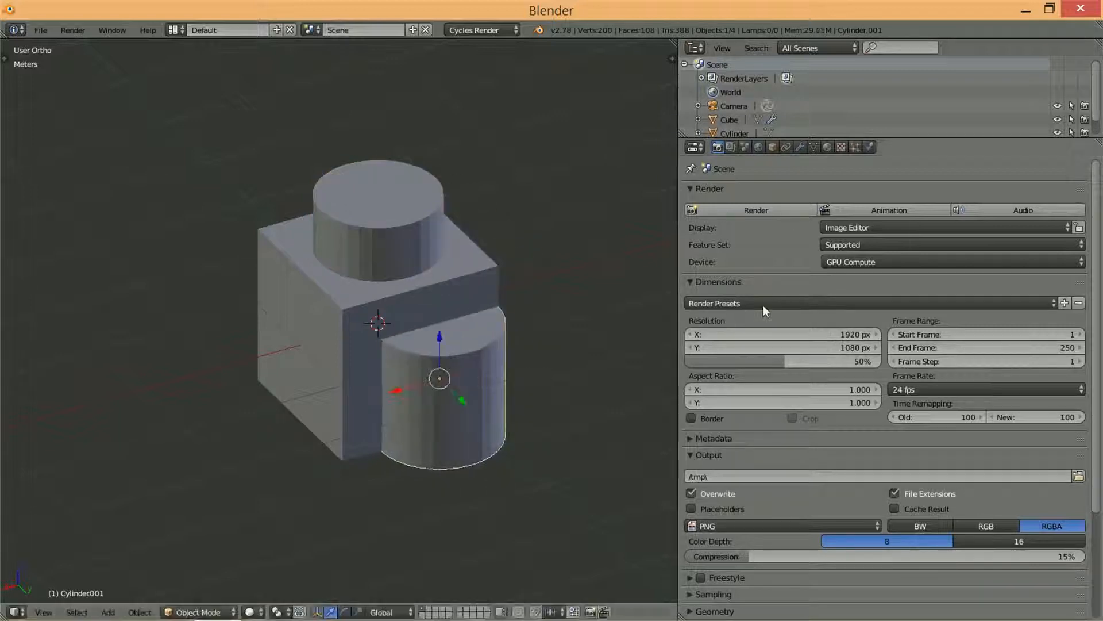
- Copy the cube's Boolean modifier, target the copy at the front cylinder Cylinder.001, and set its operation to Union
left_click(800, 149)
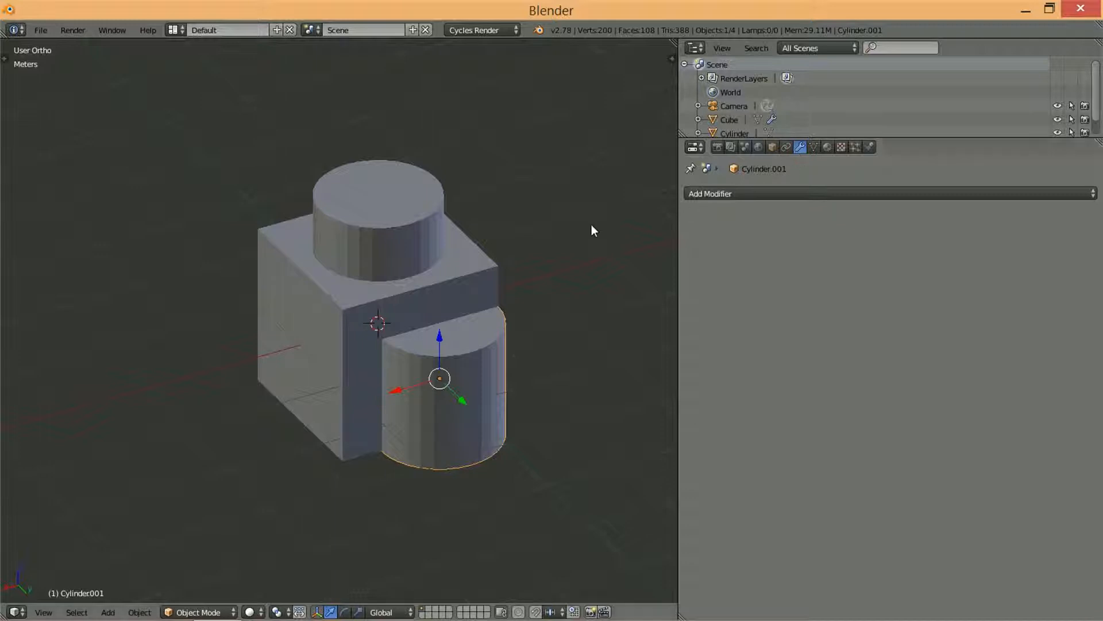
right_click(471, 290)
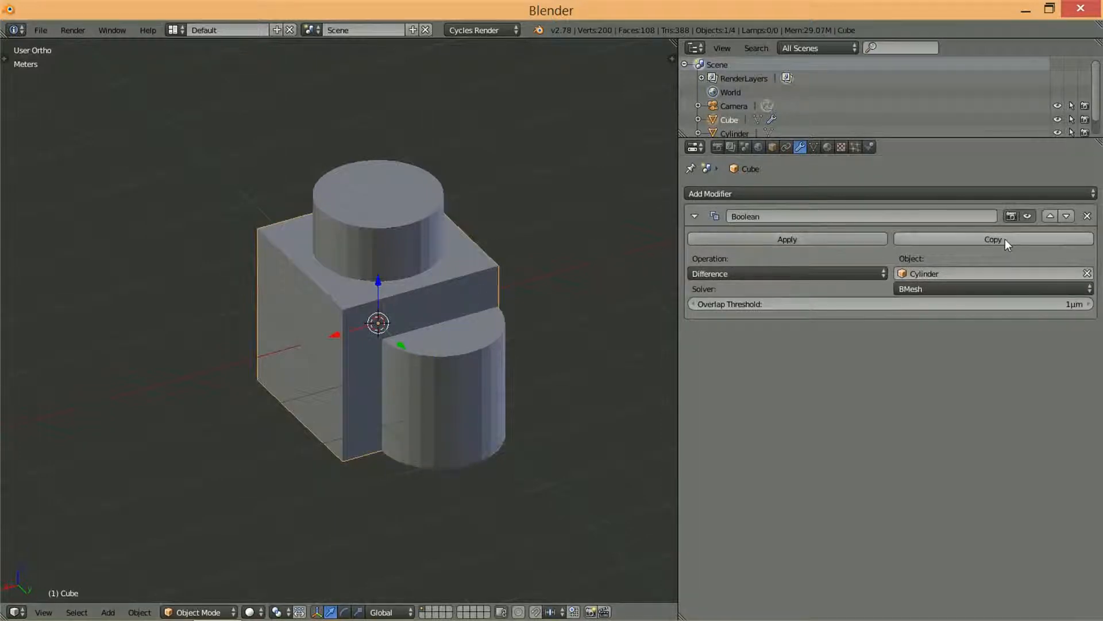
left_click(1005, 239)
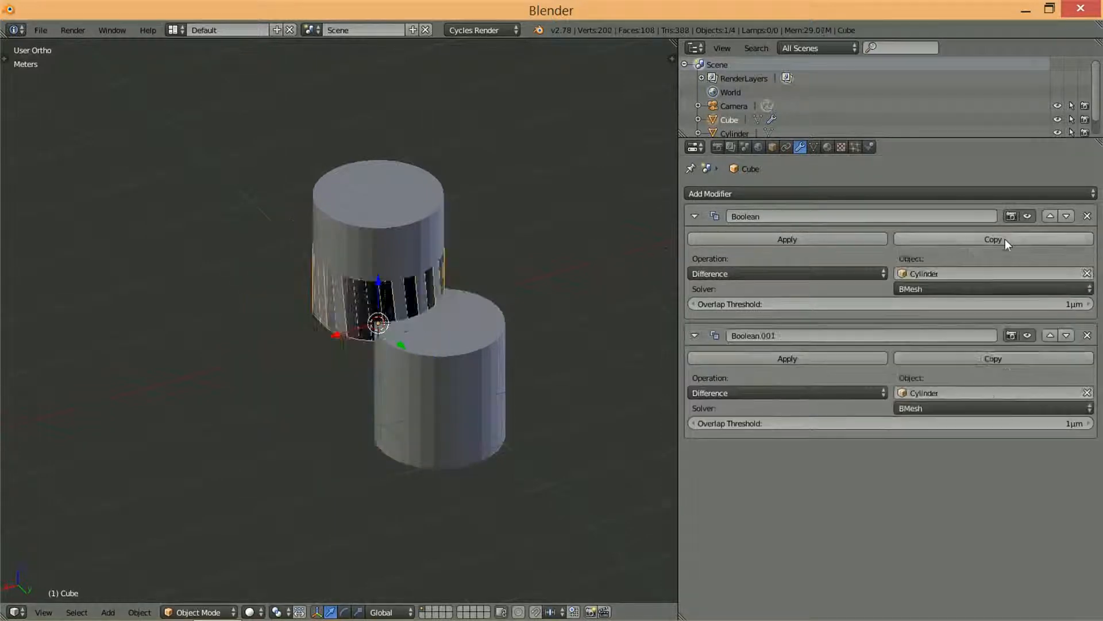
left_click(1087, 392)
left_click(1087, 392)
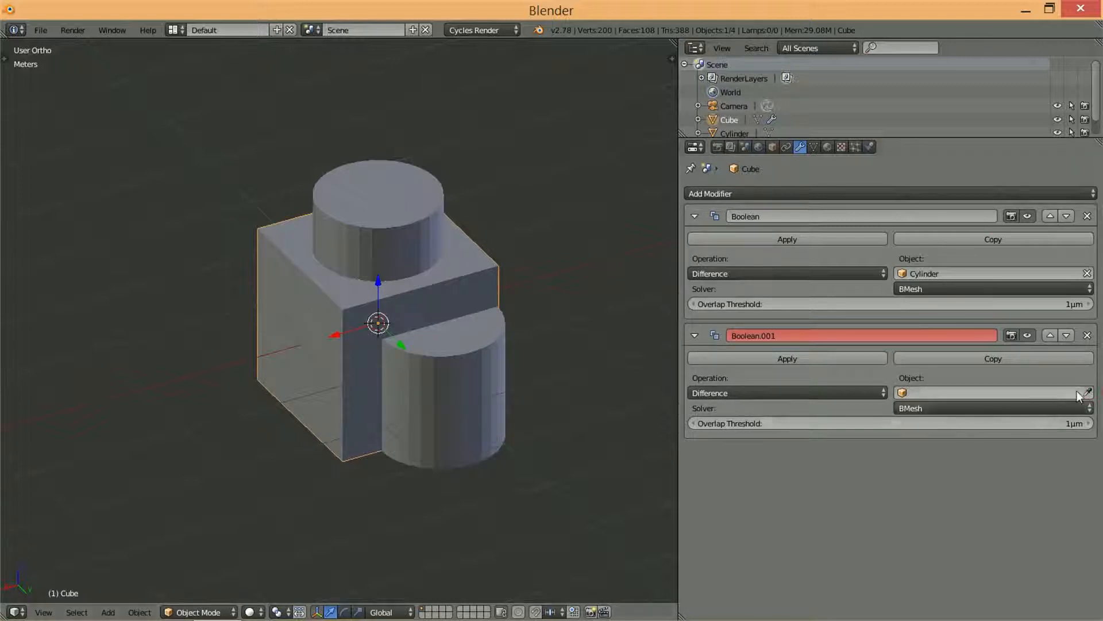
left_click(467, 417)
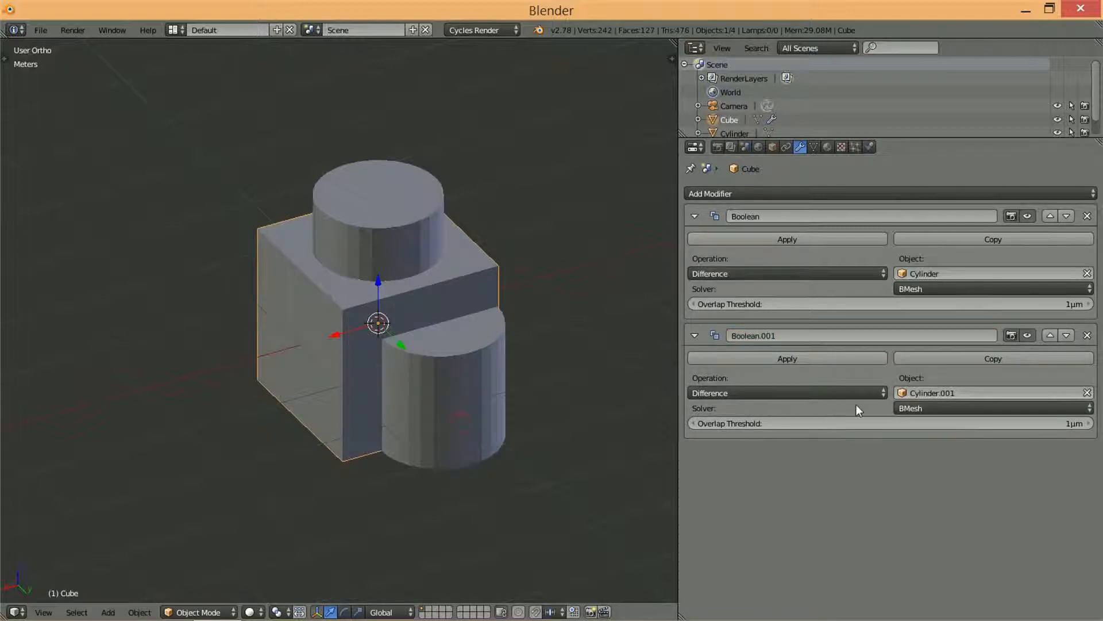
left_click(828, 391)
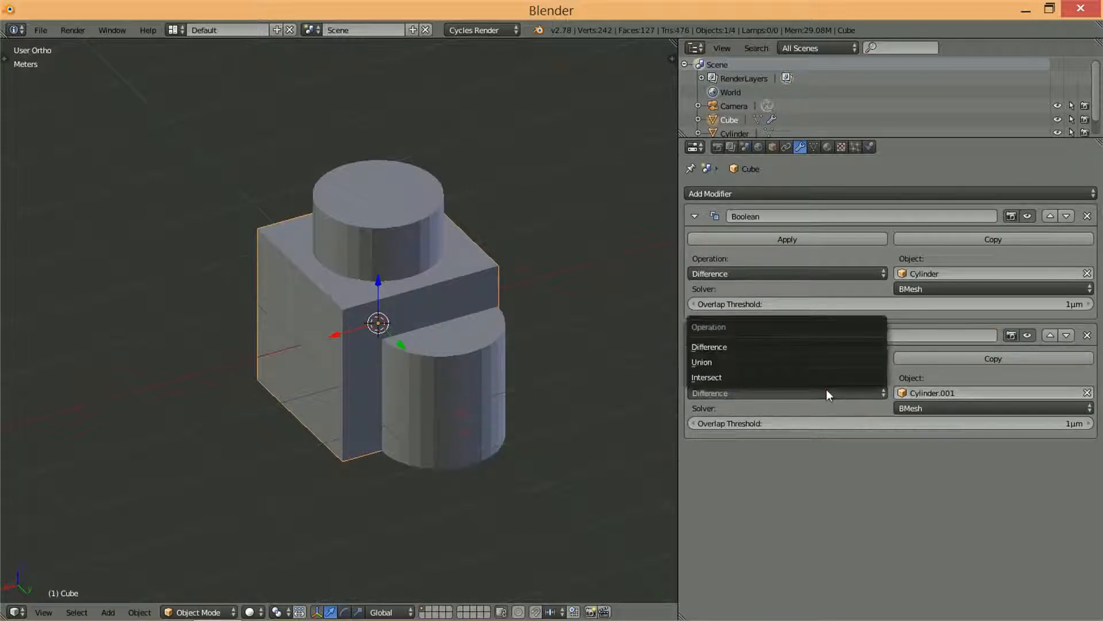
left_click(805, 365)
- Examine the cube's top cut and joined front cylinder from several angles in rendered viewport shading
key("shift+z")
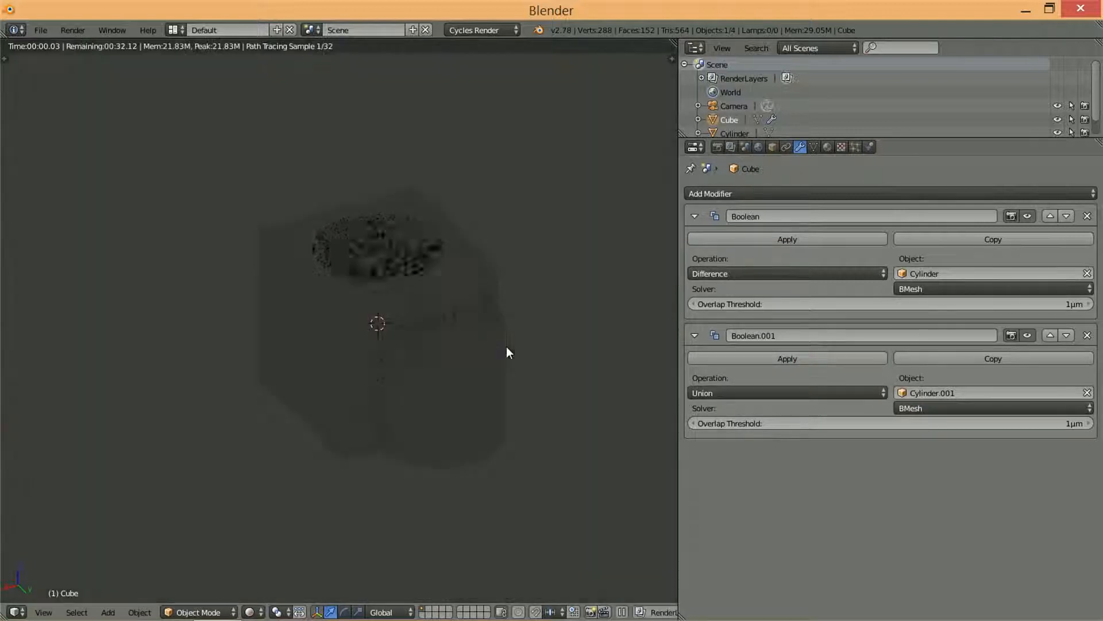
mouse_move(360, 322)
middle_mouse_down()
mouse_move(454, 384)
mouse_move(471, 418)
middle_mouse_up()
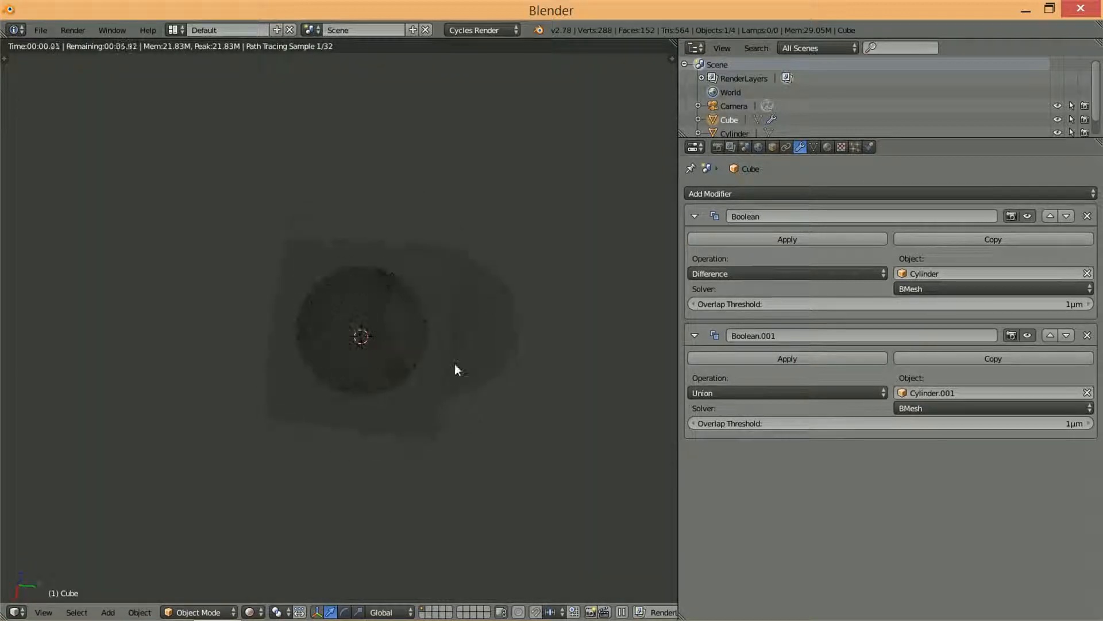
middle_click_drag(435, 378, 388, 246)
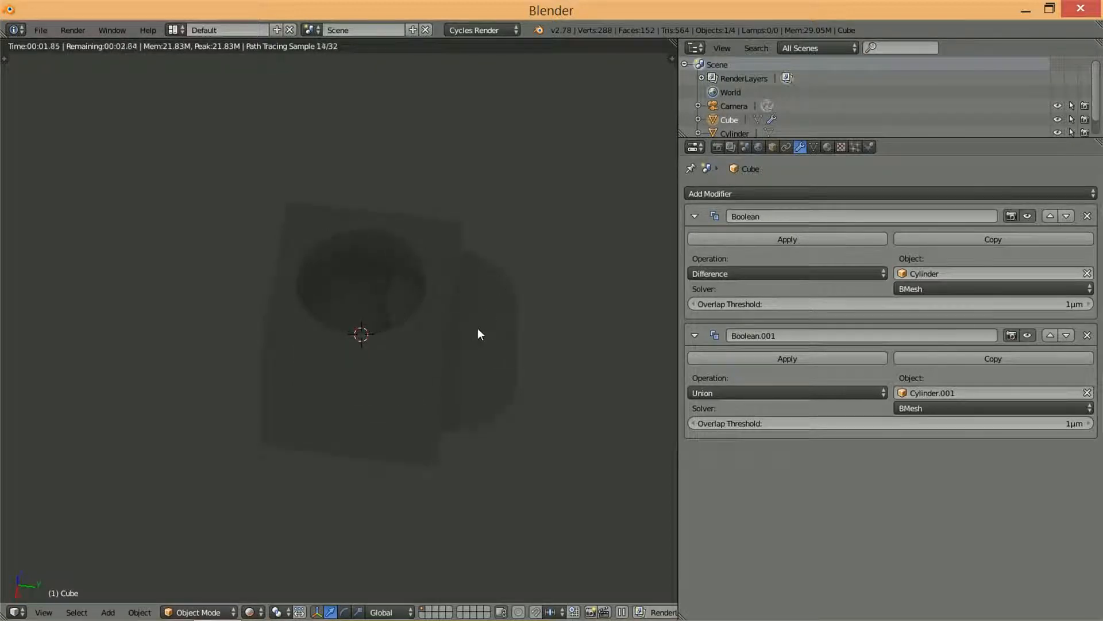
- Collapse both Boolean modifiers, try swapping their order in the stack, and return to solid viewport shading
left_click(694, 335)
left_click(694, 216)
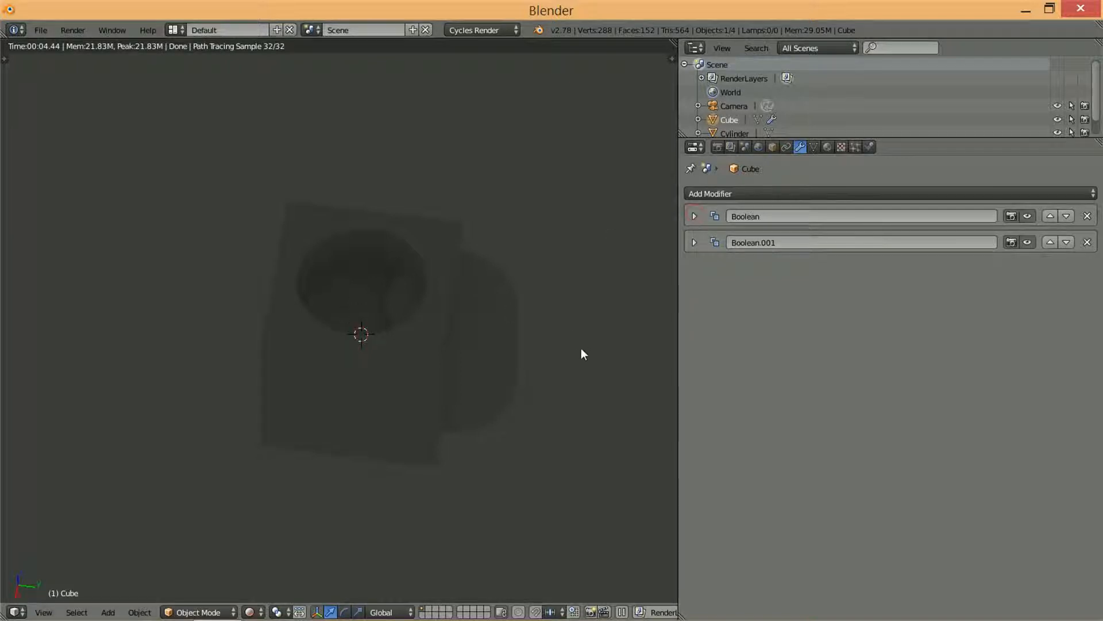
left_click(1067, 216)
left_click(1070, 216)
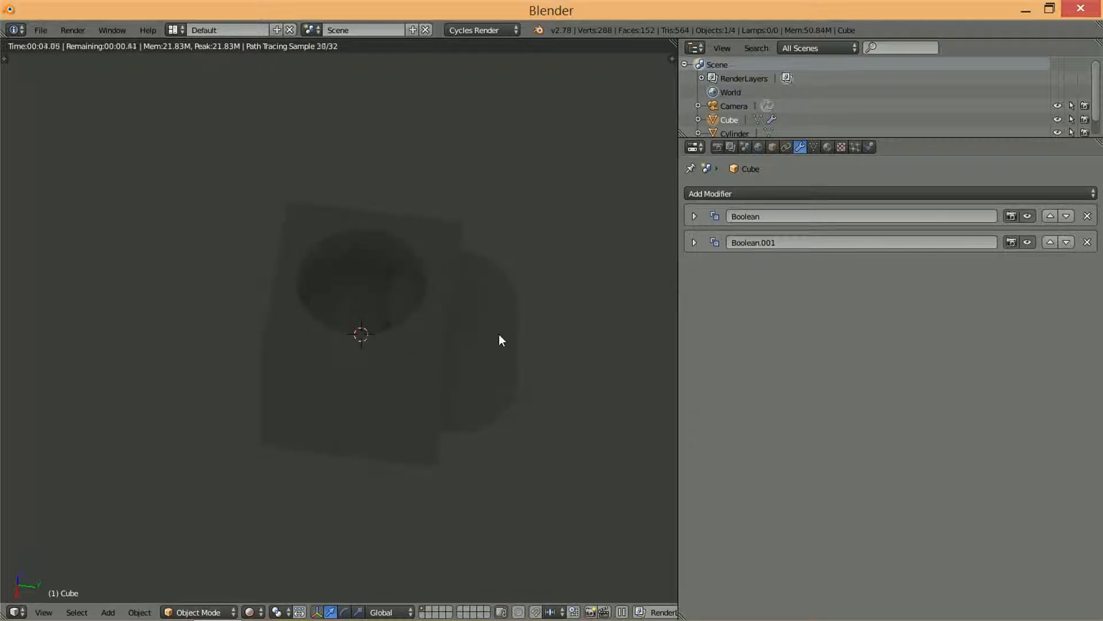
key("shift+z")
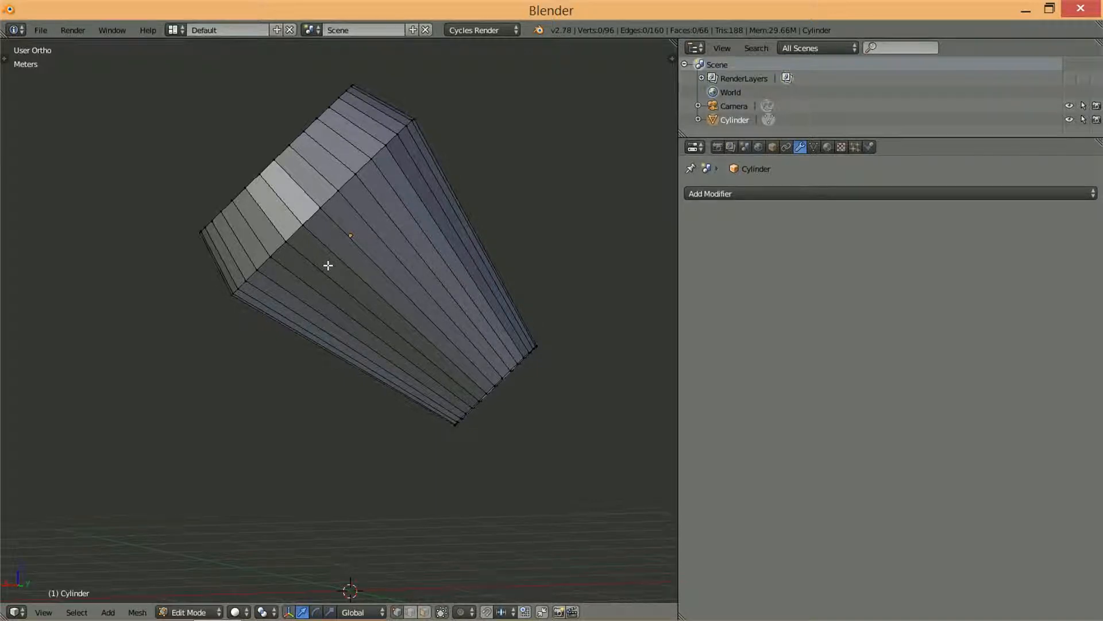
- Select the tilted cylinder's middle edge loop and edge-slide it partway toward the narrow end
right_click(328, 202, "alt")
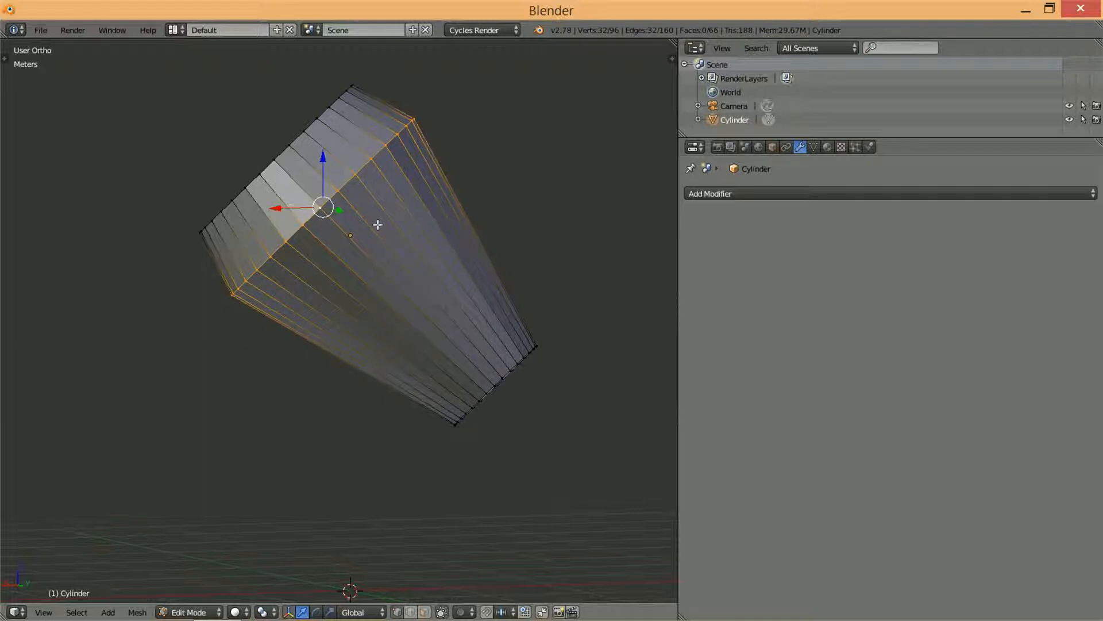
key("g")
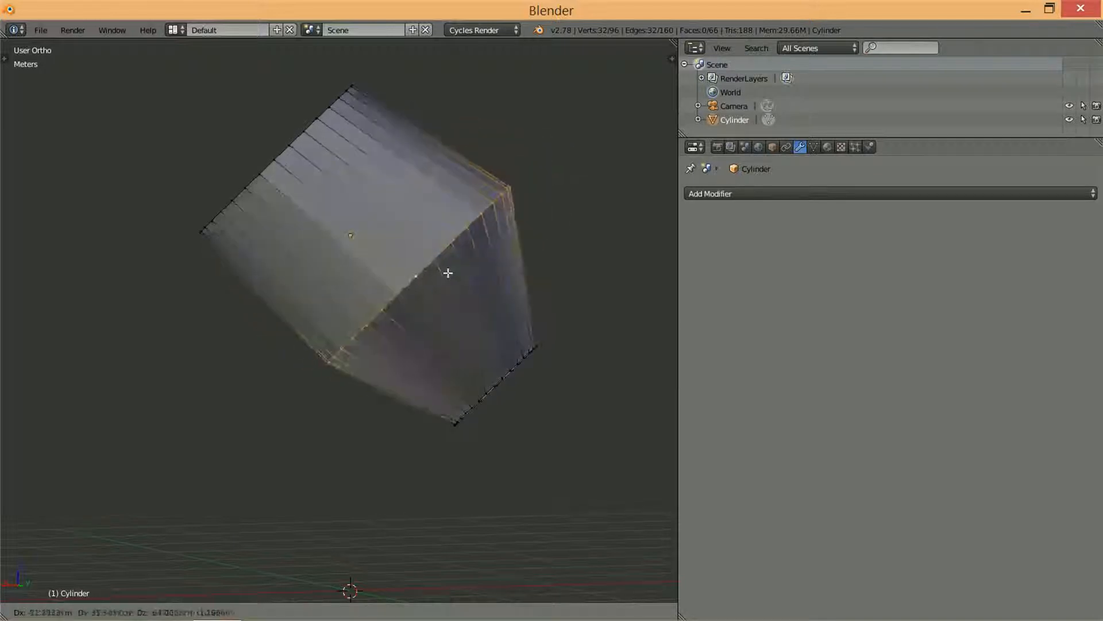
right_click(445, 270)
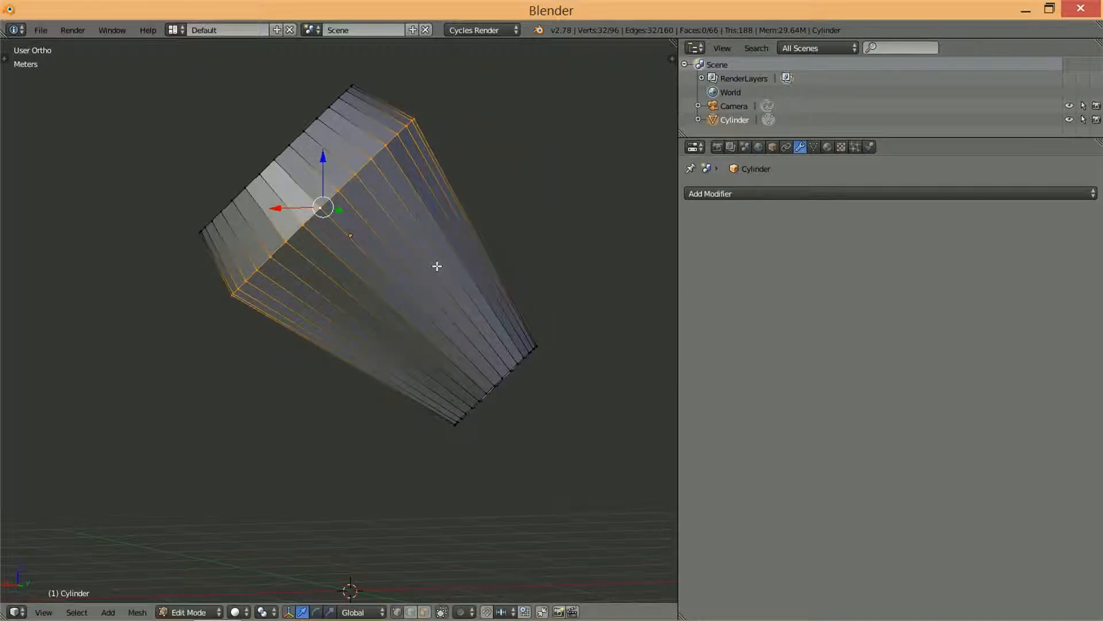
key("g")
key("g")
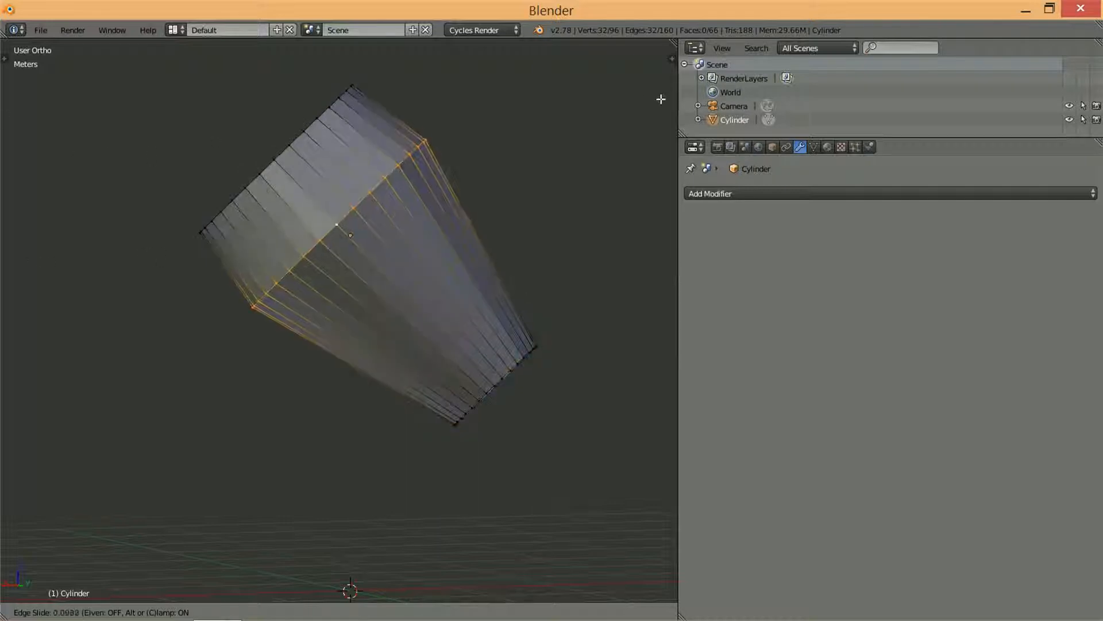
left_click(654, 151)
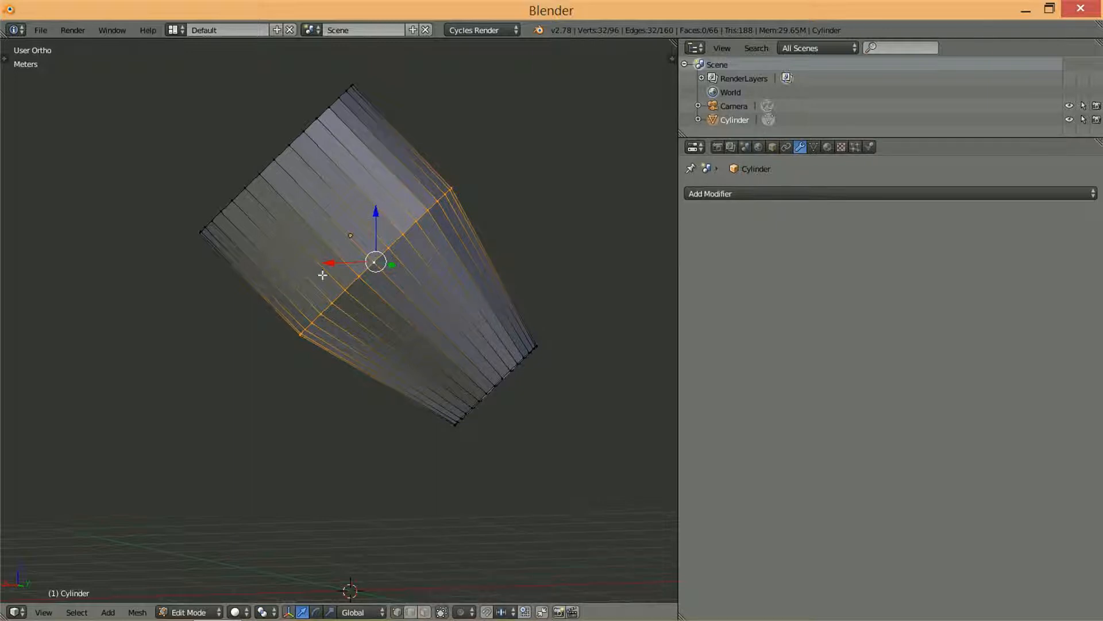
- Set the transform orientation to Normal for the selected middle edge loop
middle_click_drag(464, 274, 475, 303)
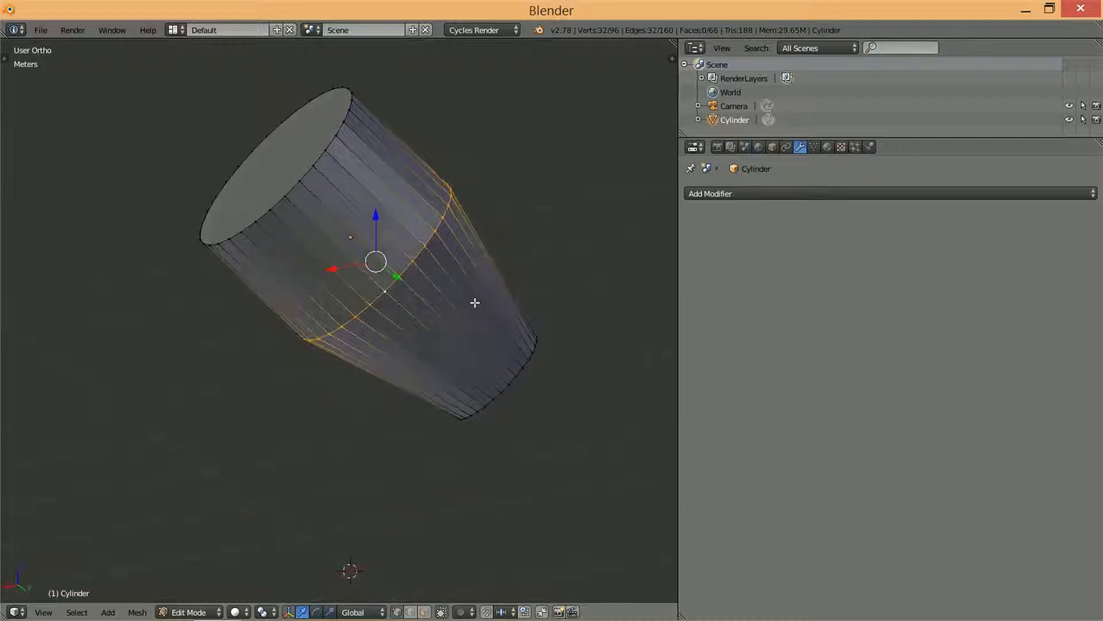
left_click(374, 612)
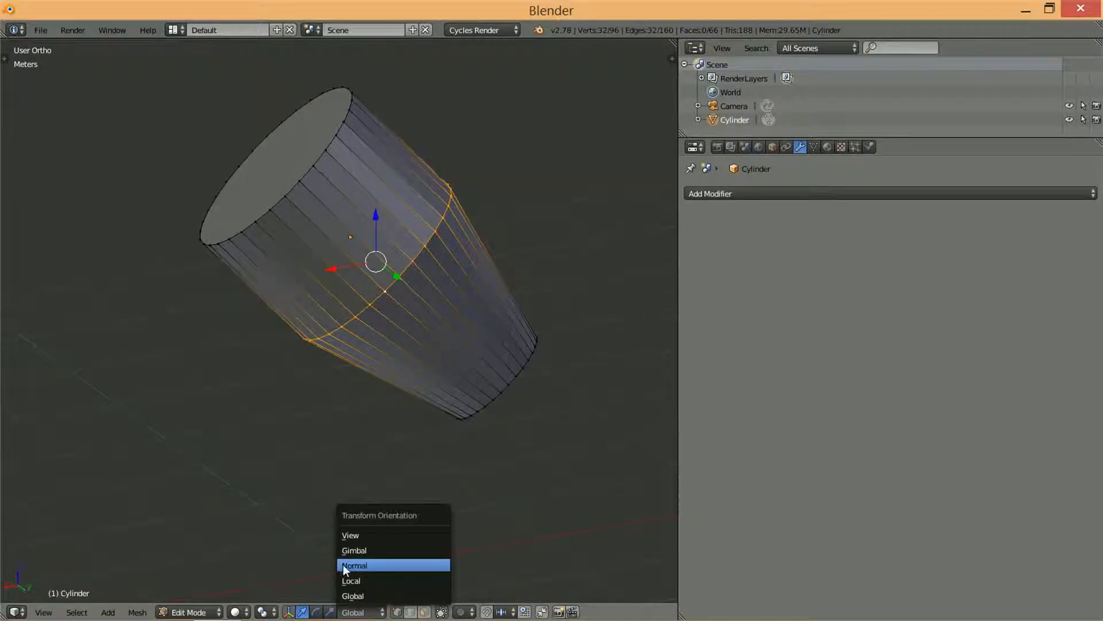
left_click(374, 564)
middle_click_drag(500, 402, 246, 283)
middle_click_drag(450, 359, 386, 389)
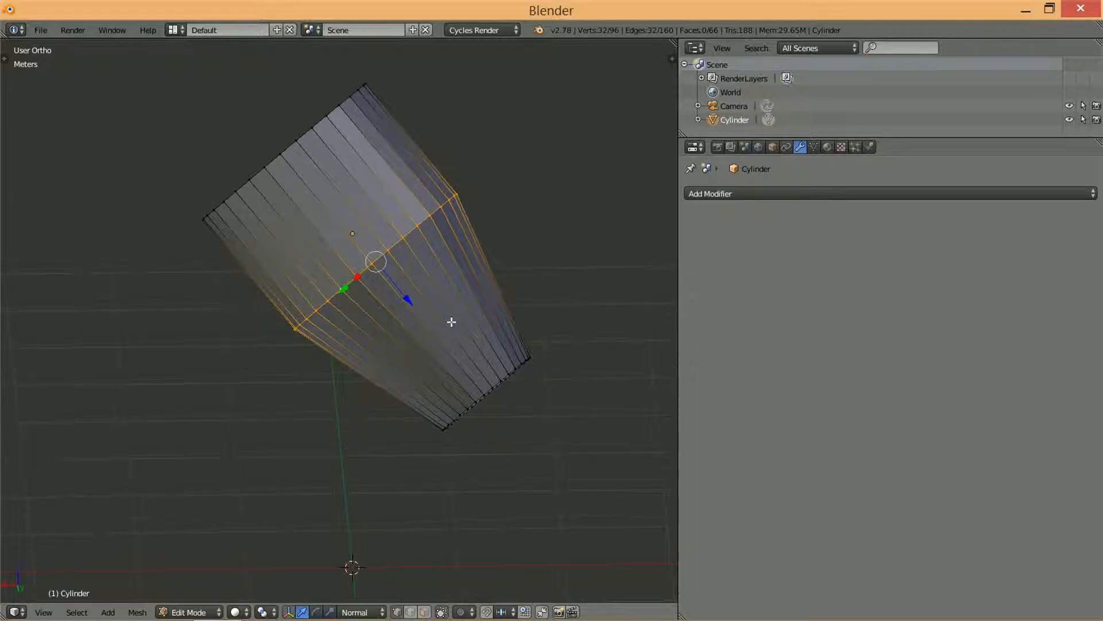
- Move the middle edge loop along its normal Z axis, closer to the cylinder's narrow end
key("g")
key("z")
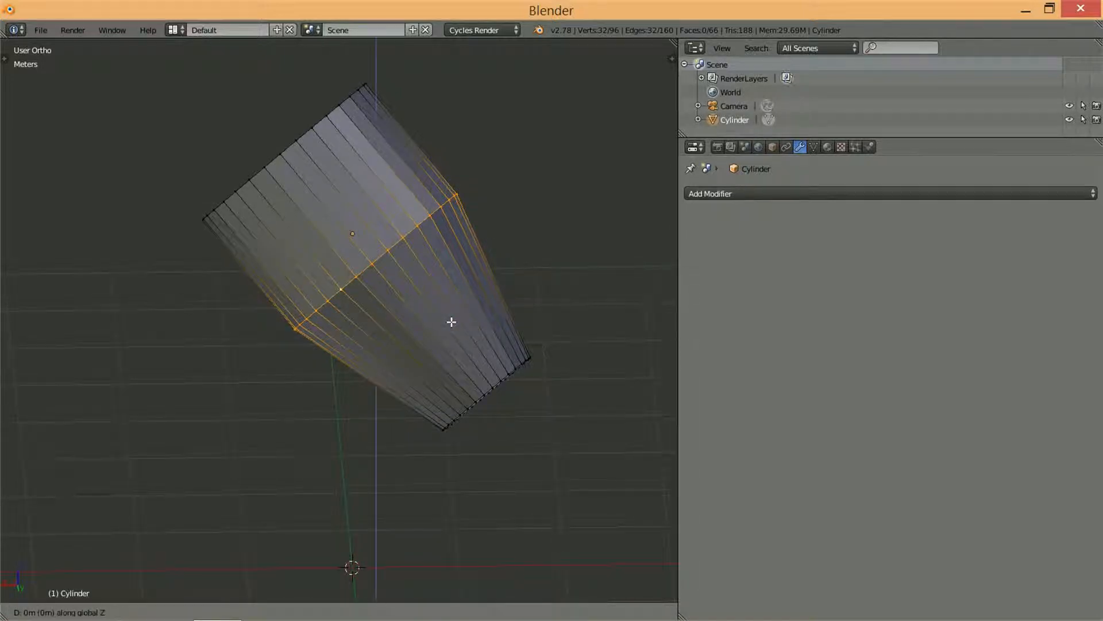
key("z")
key("z")
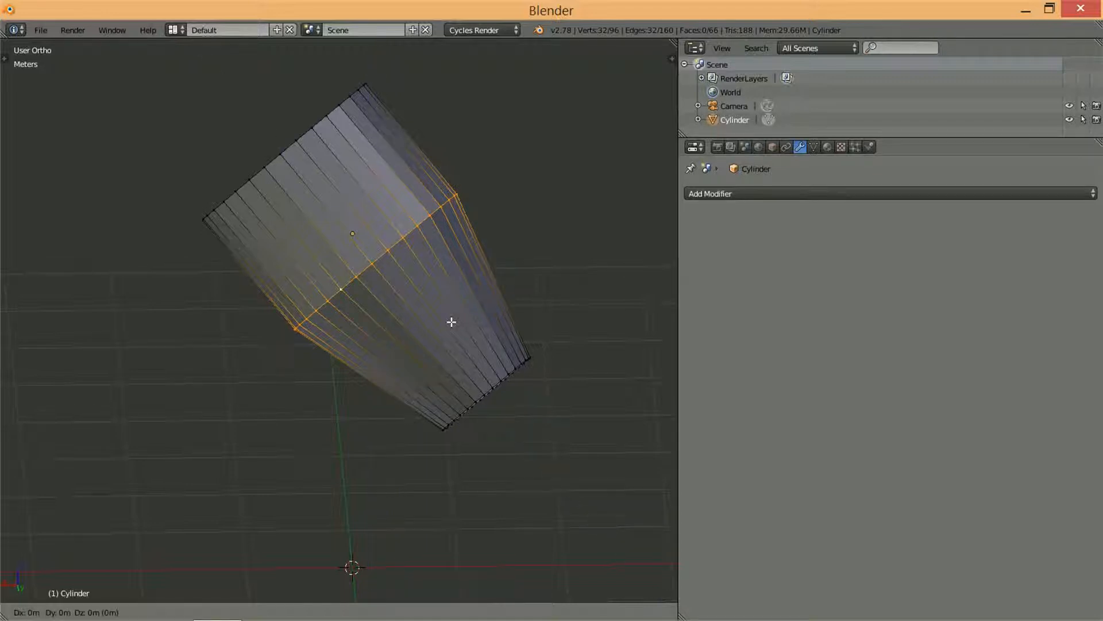
key("z")
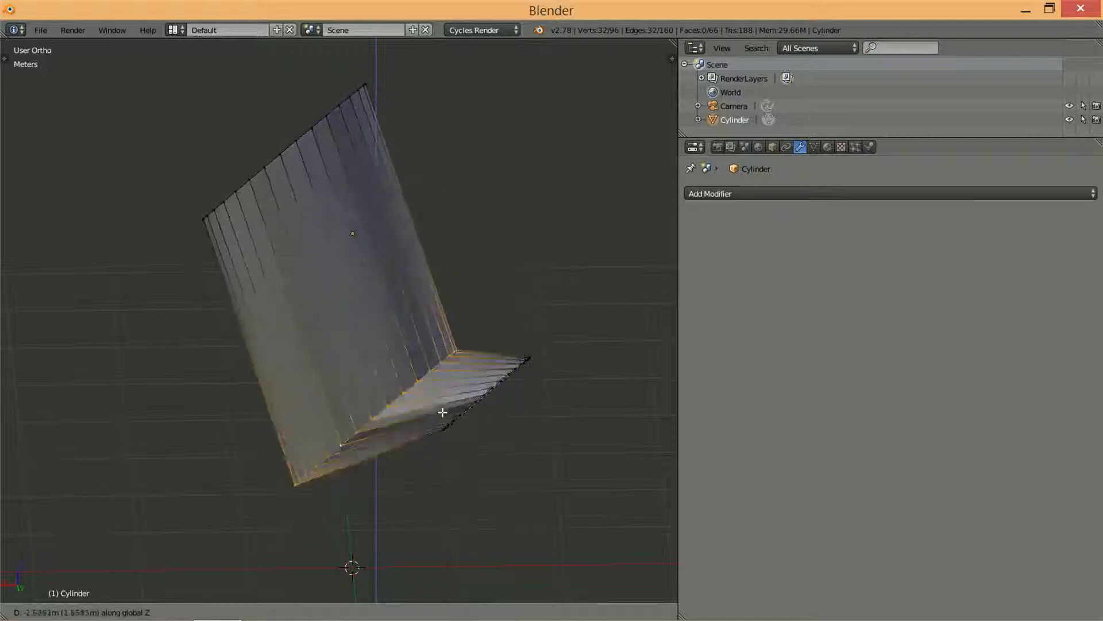
key("z")
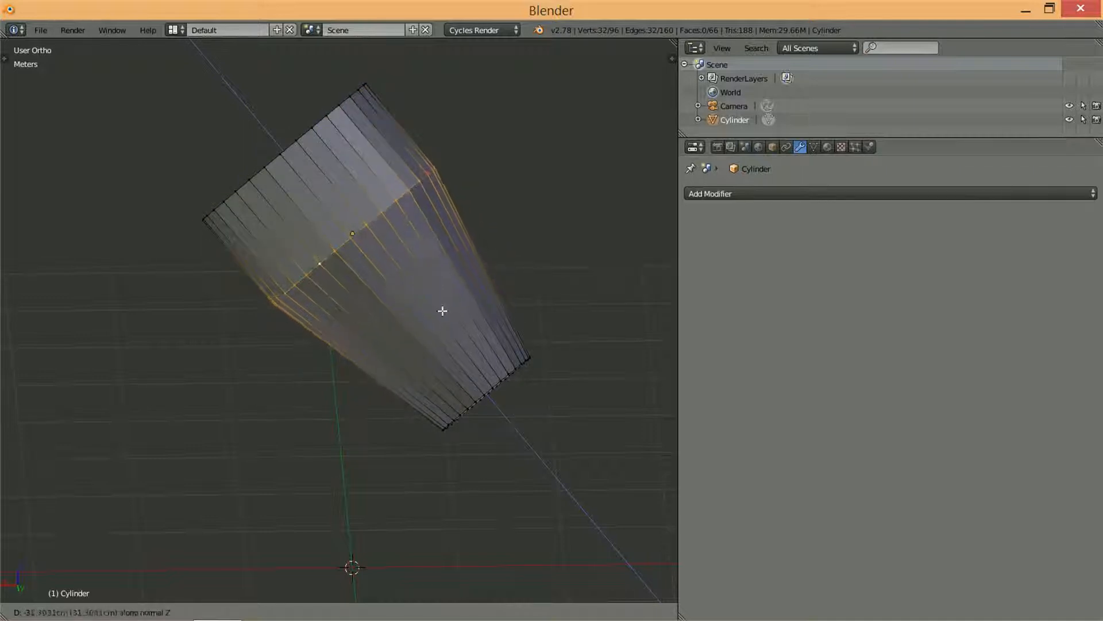
left_click(493, 386)
middle_click_drag(564, 401, 586, 360)
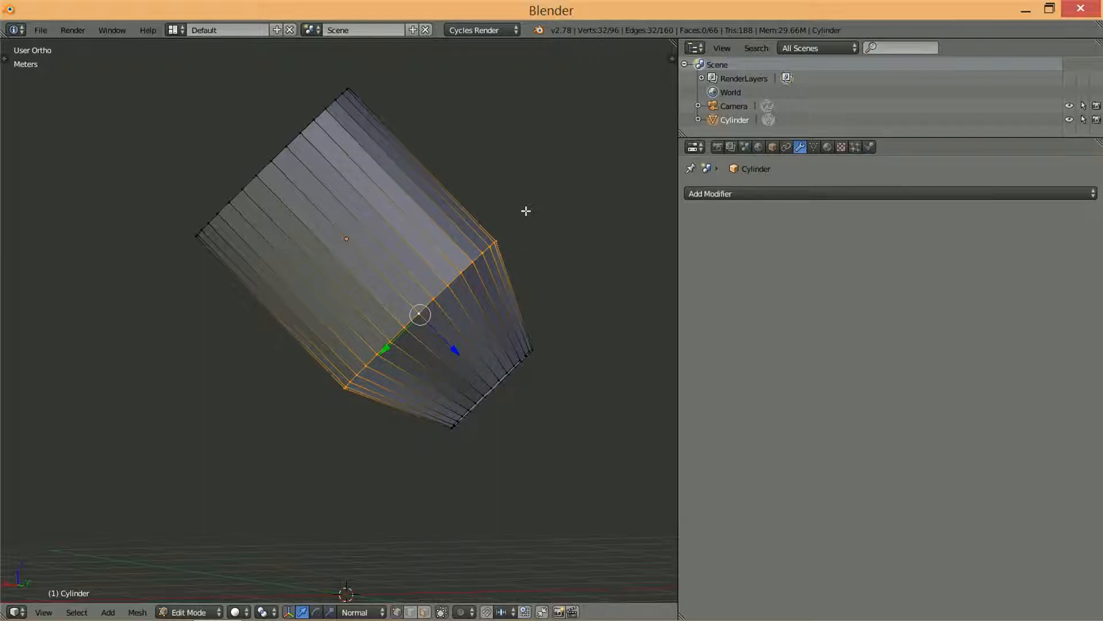
- Scale the middle edge loop outward with its normal Z axis excluded, widening the cylinder's middle
key("s")
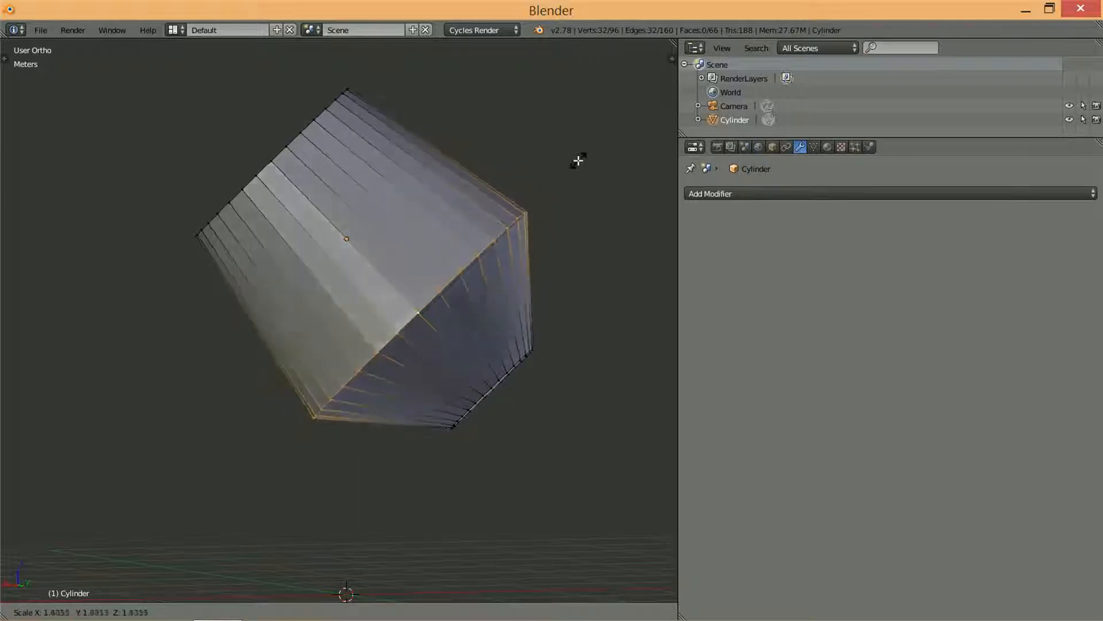
key("z")
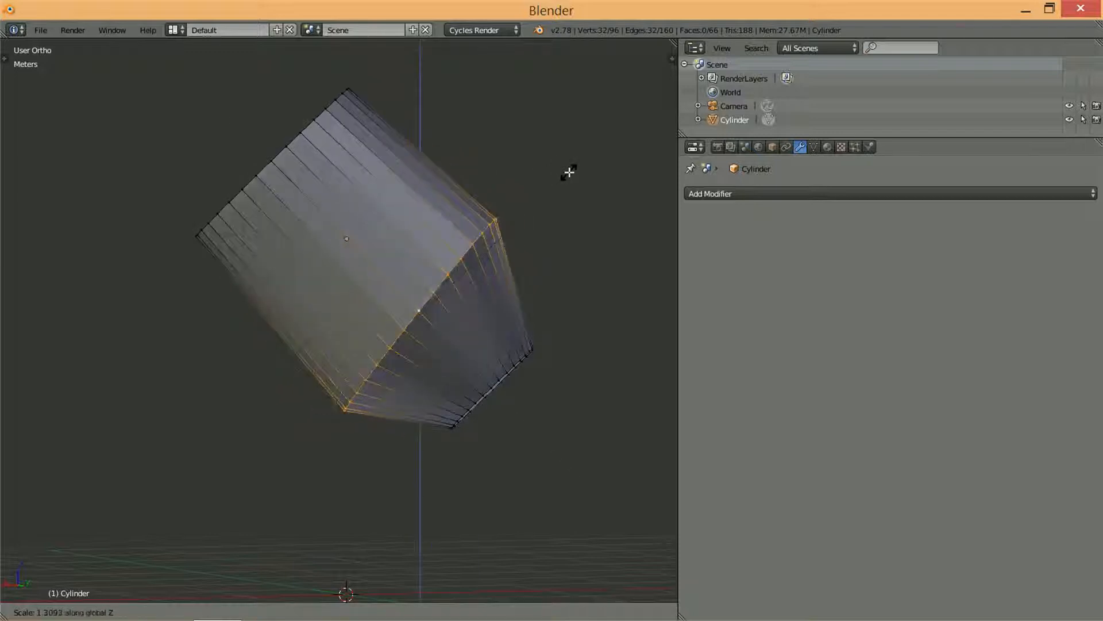
key("z")
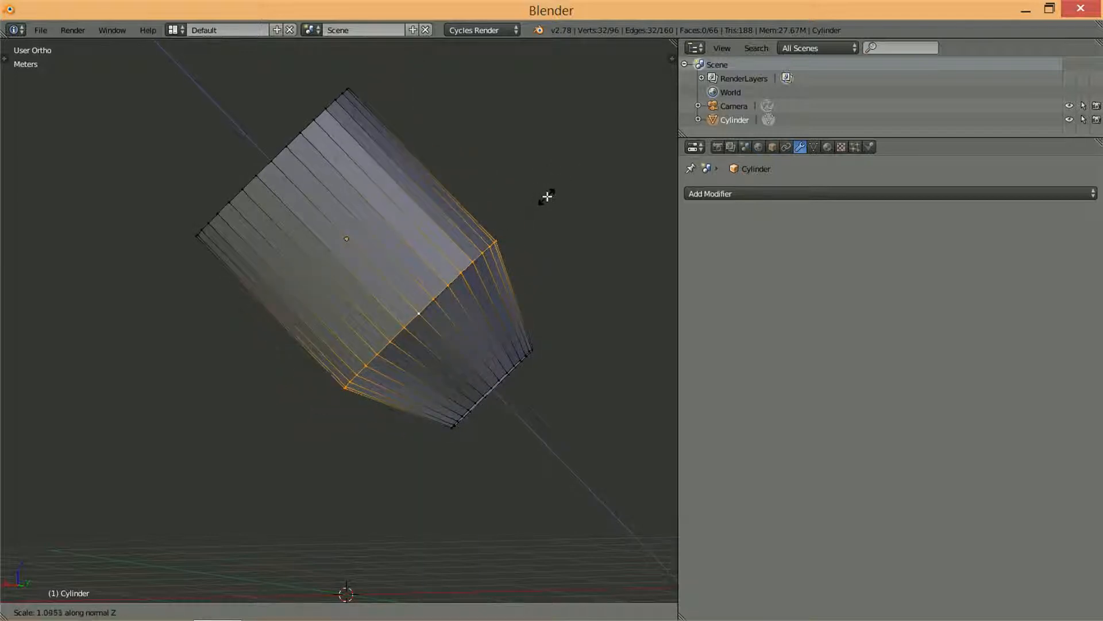
key("z")
key("shift+z")
key("shift+z")
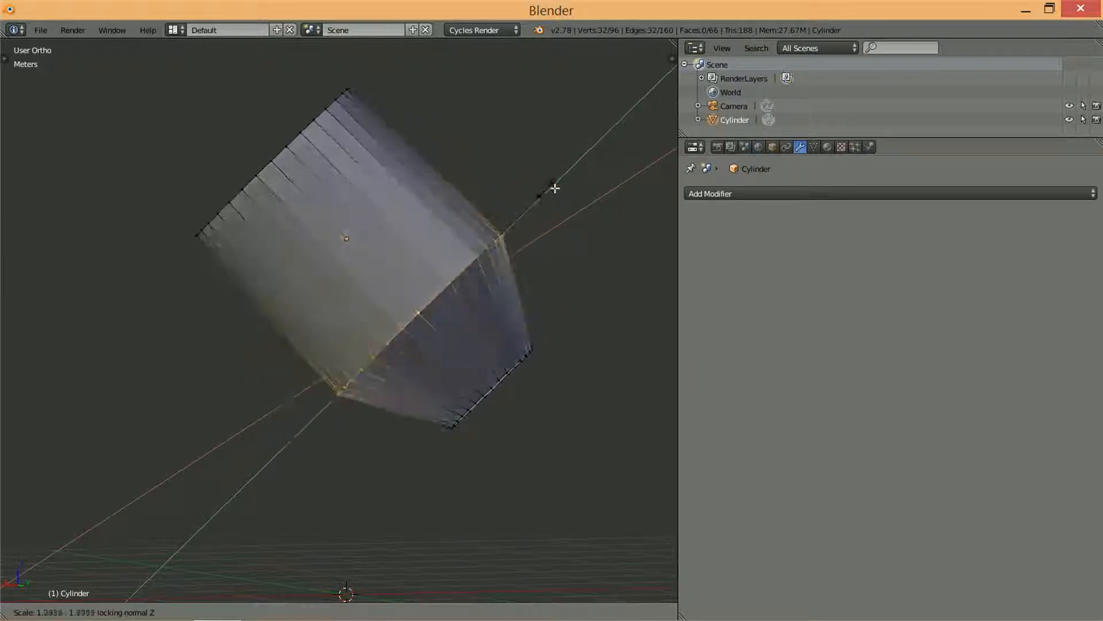
left_click(603, 163)
middle_click_drag(603, 163, 493, 270)
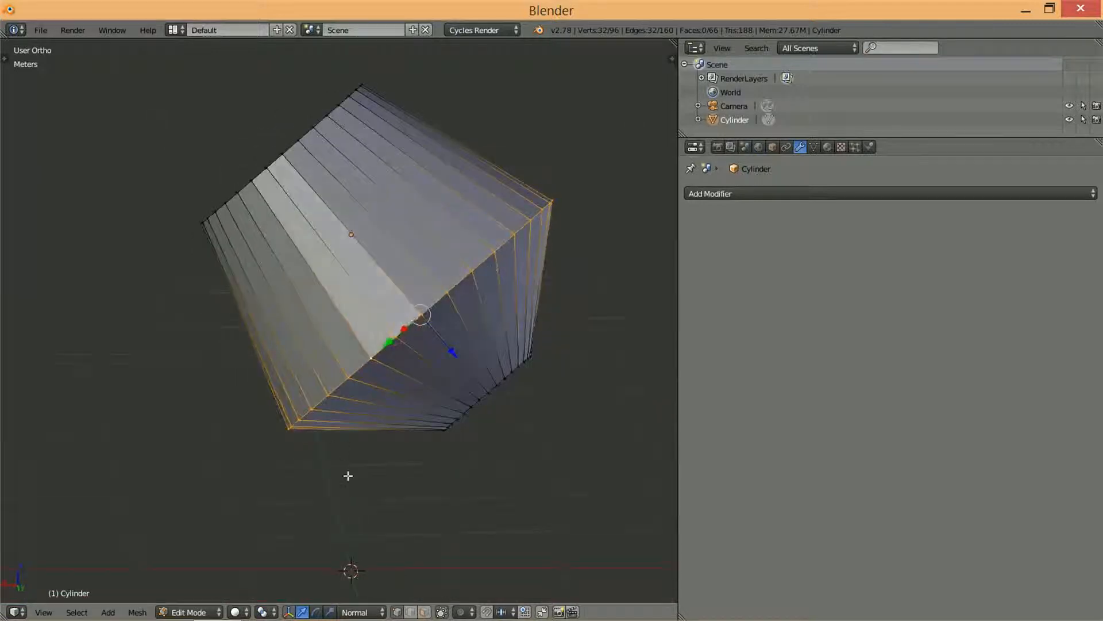
- Set the transform orientation to View and freely move a single vertex near the outer end of the middle edge loop
scroll(347, 477, "up", 1)
left_click(376, 612)
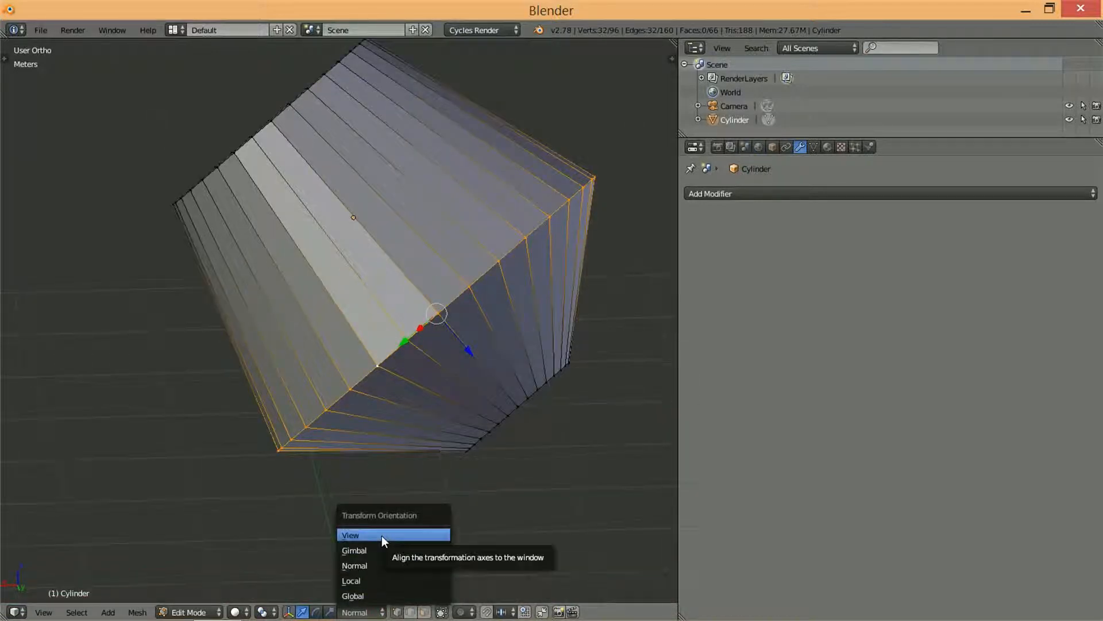
left_click(367, 537)
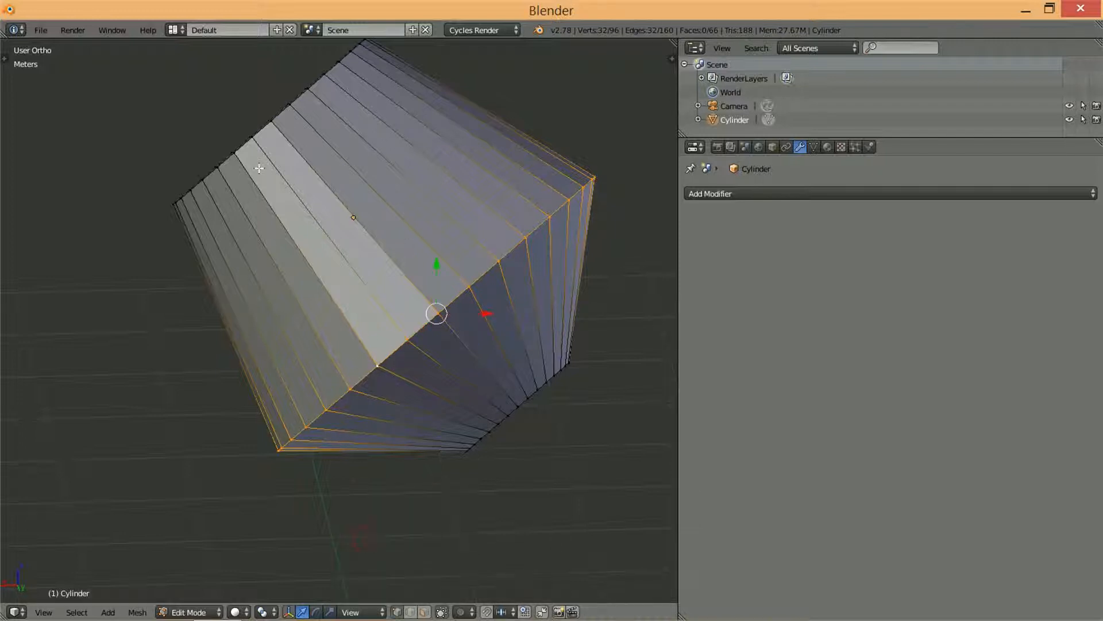
right_click(265, 121)
right_click(583, 186)
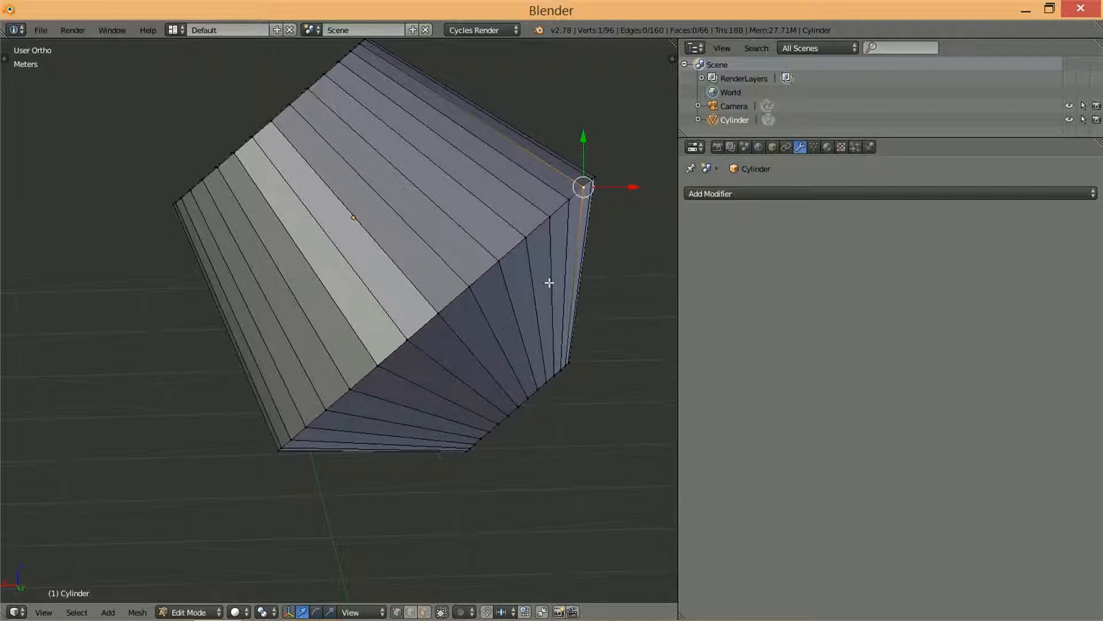
key("g")
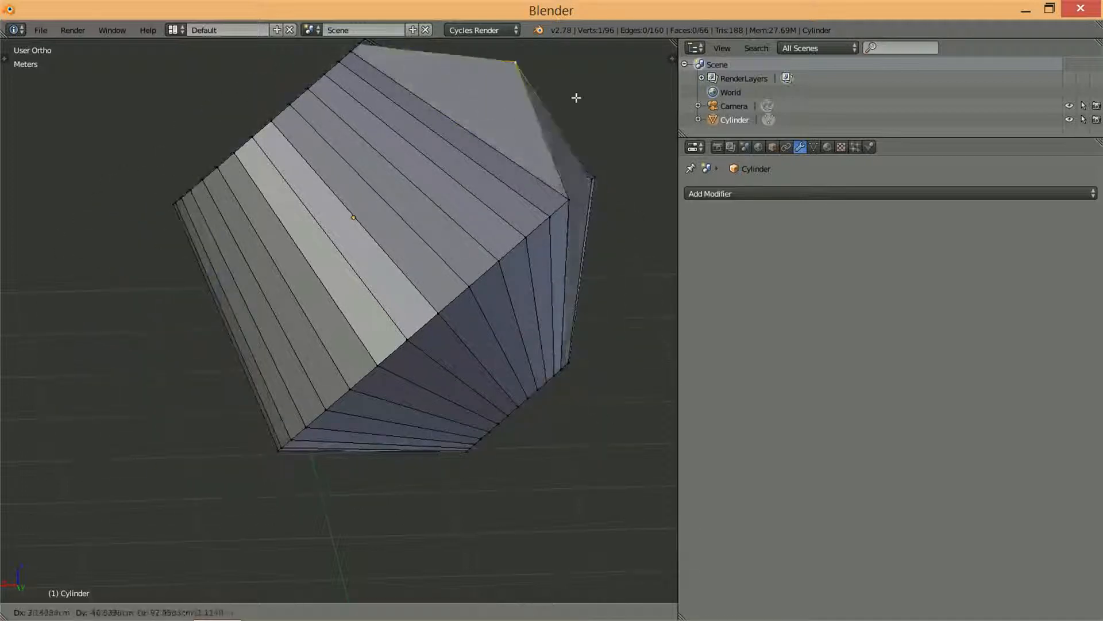
left_click(607, 195)
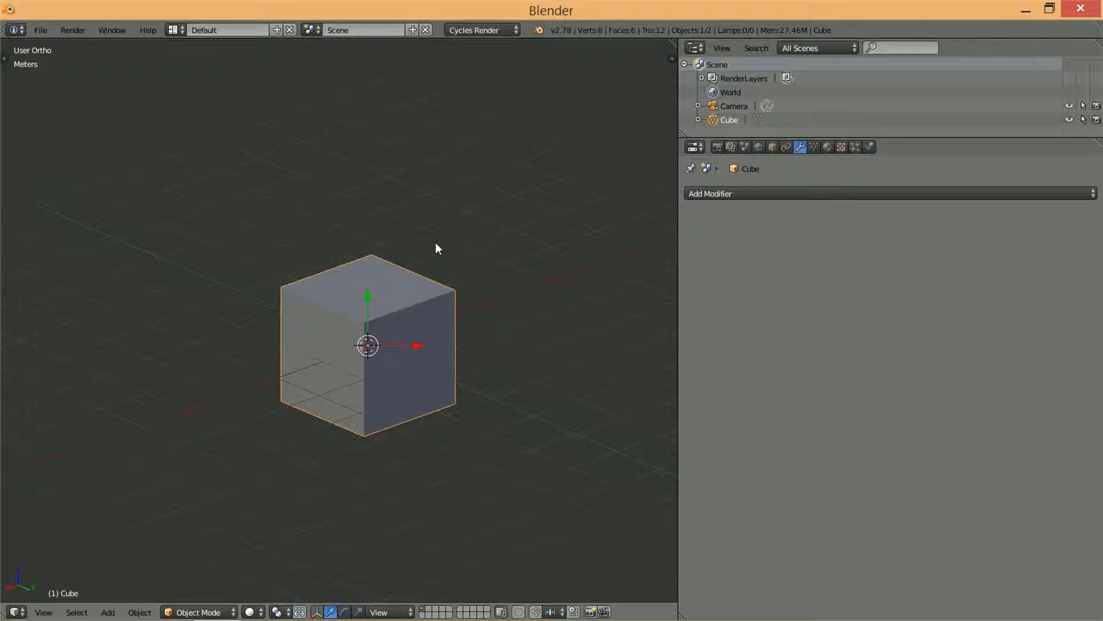
- Place the 3D cursor freely at several points around the cube, ending in the empty space above it
left_click(432, 188)
left_click(546, 248)
left_click(338, 182)
middle_click_drag(471, 312, 514, 291)
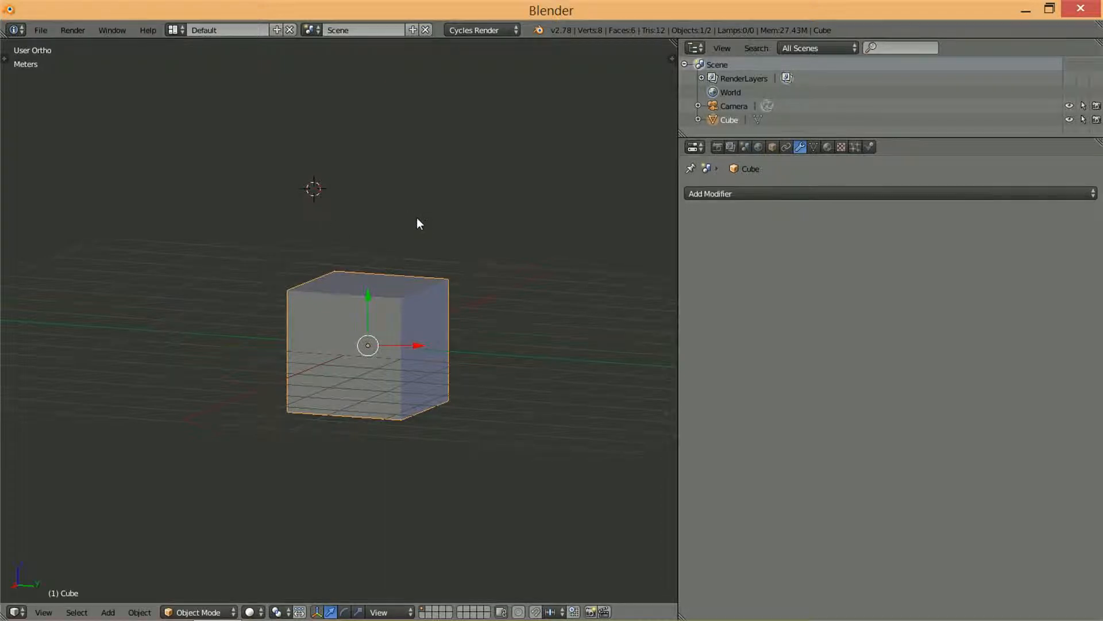
- Snap the 3D cursor to one upper corner vertex of the cube and return to Object Mode
middle_click_drag(272, 214, 325, 216)
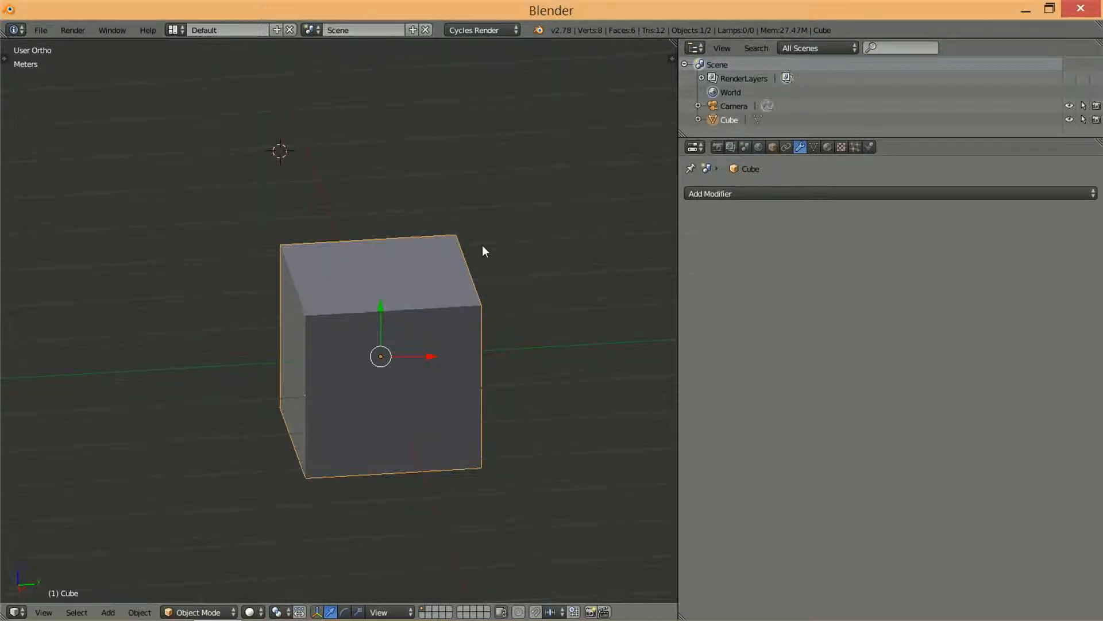
key("Tab")
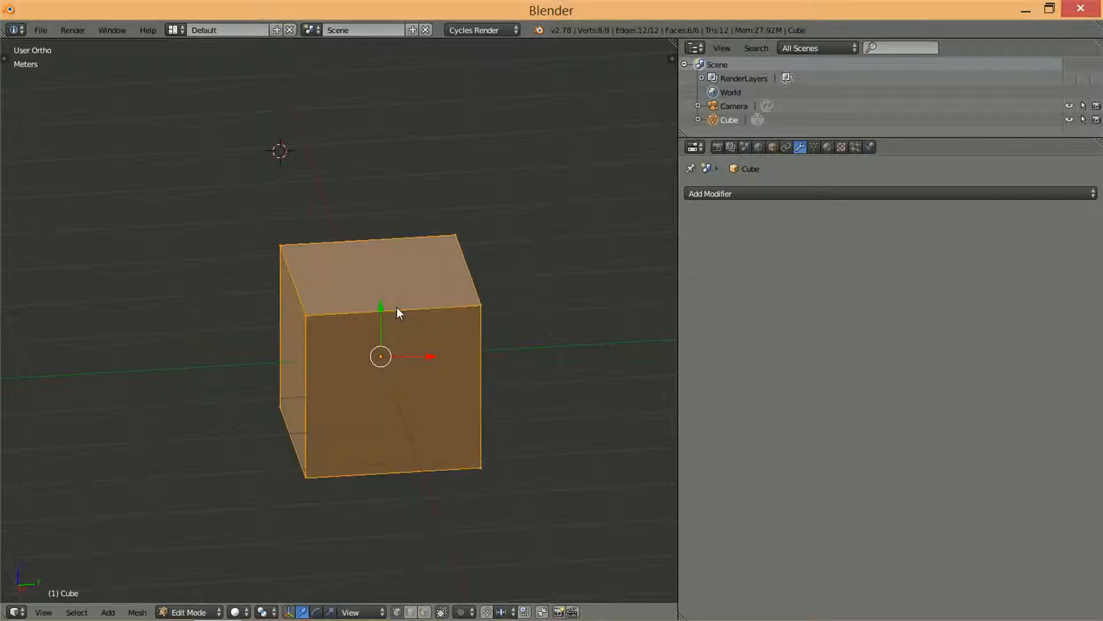
right_click(284, 248)
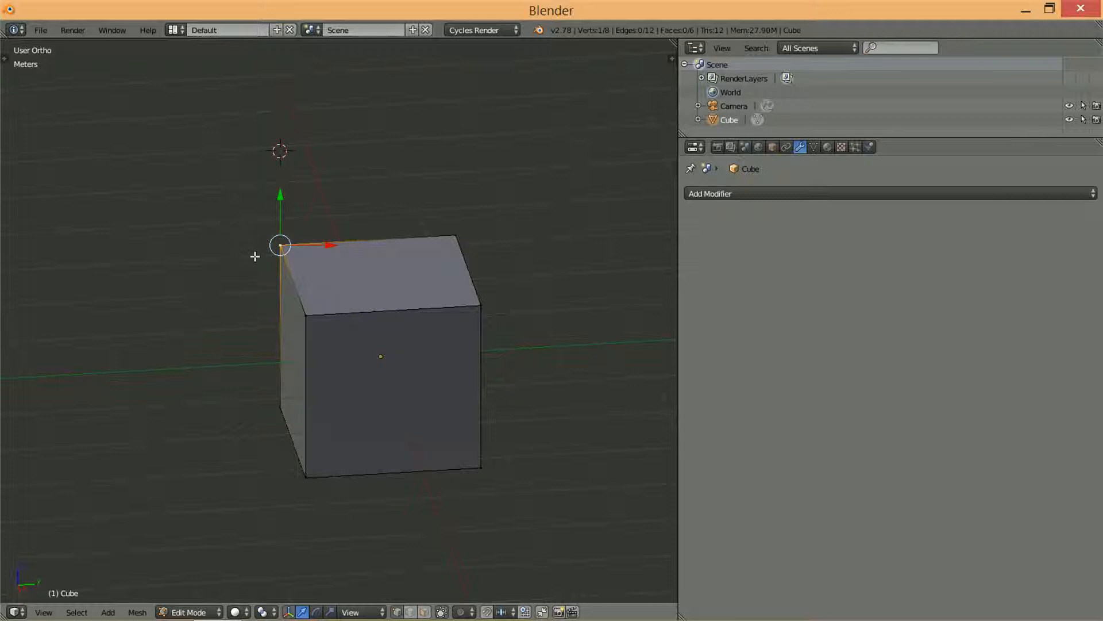
key("shift+s")
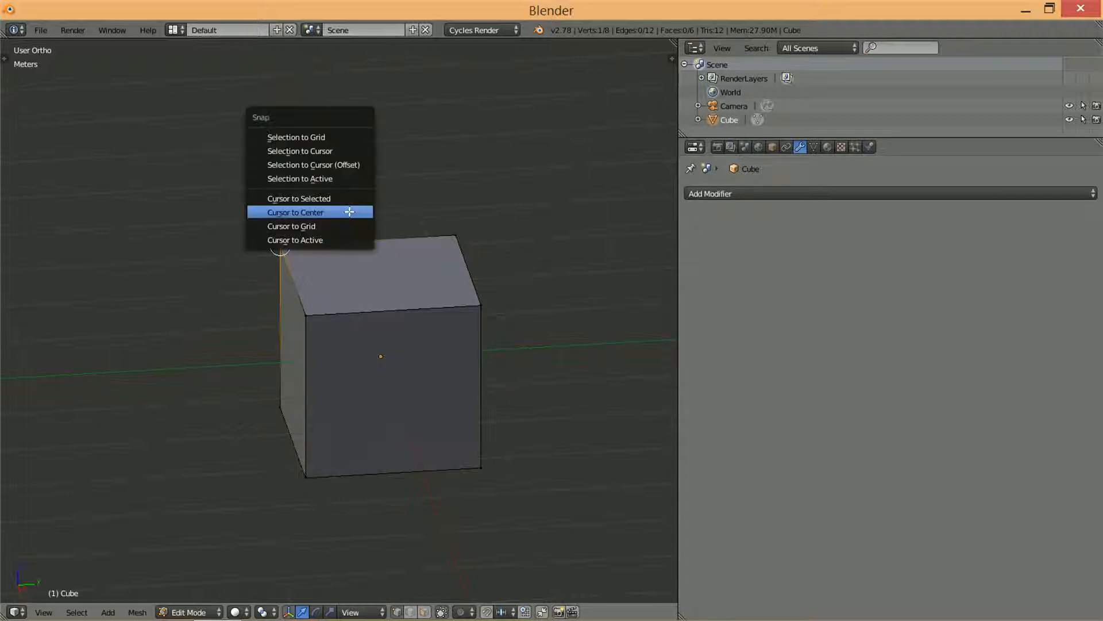
left_click(312, 198)
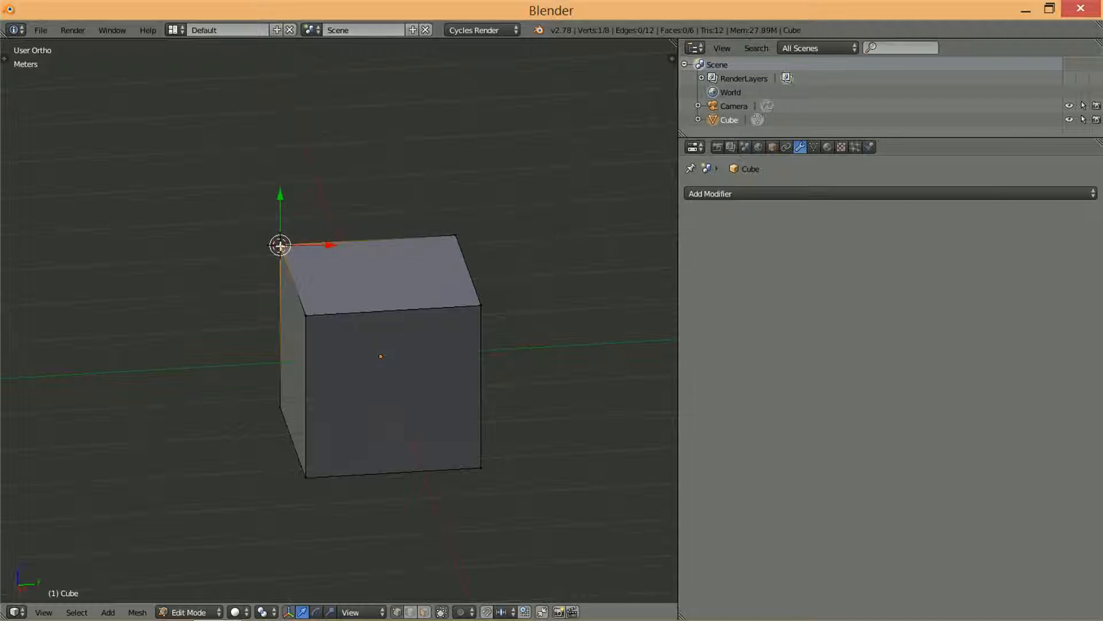
key("Tab")
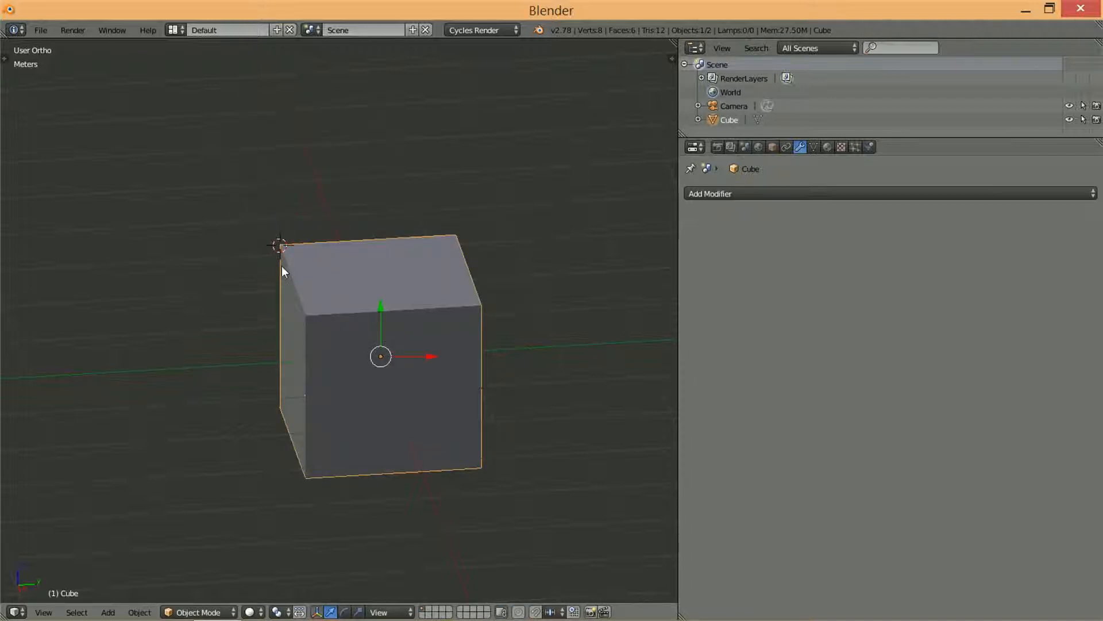
- Add a UV Sphere at the 3D cursor on the cube's corner
middle_click_drag(282, 267, 368, 326)
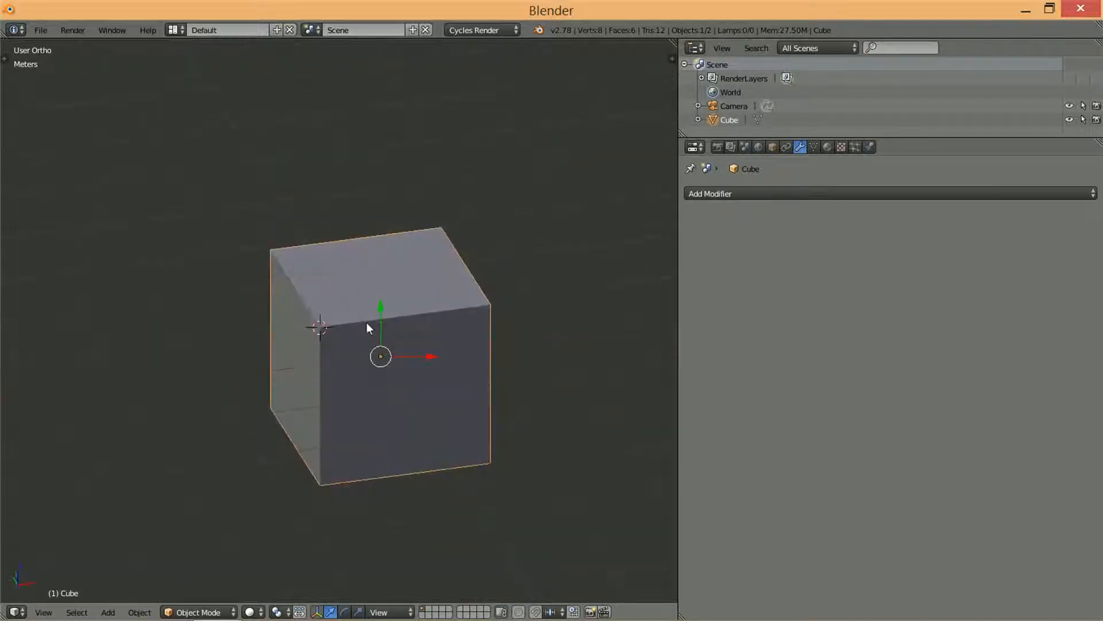
key("shift+a")
mouse_move(446, 290)
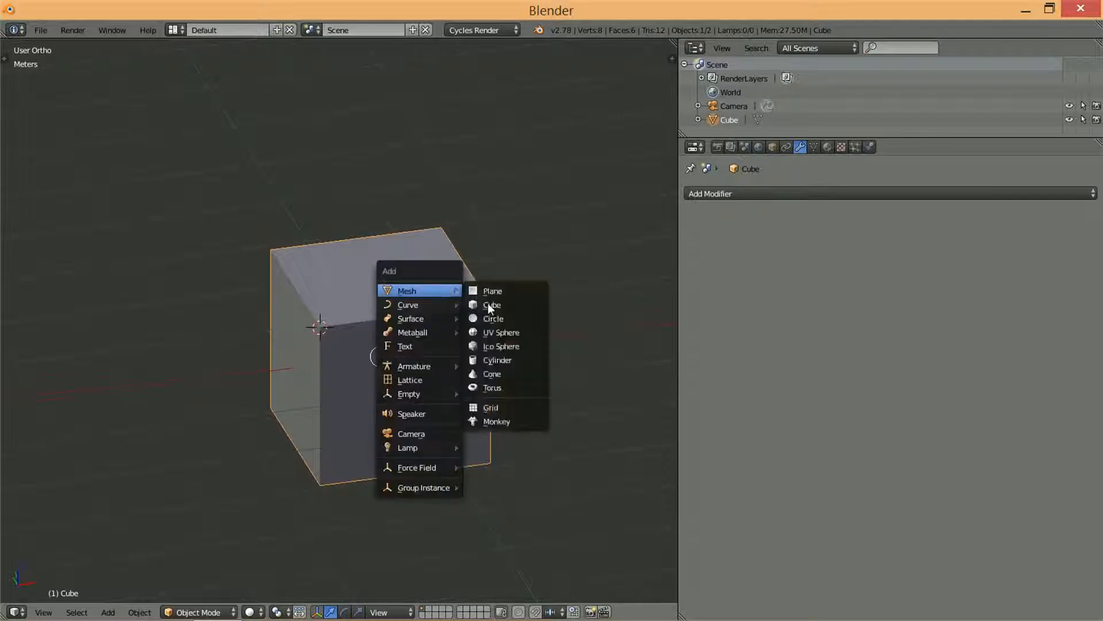
left_click(513, 333)
scroll(343, 348, "up", 5)
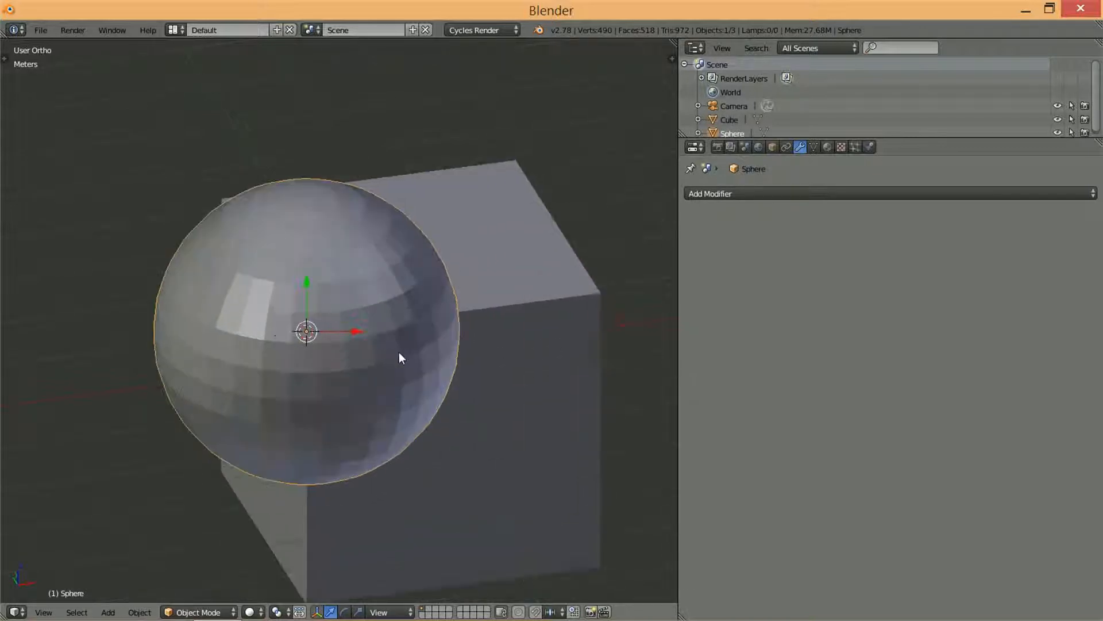
mouse_move(289, 330)
middle_mouse_down()
mouse_move(275, 344)
mouse_move(351, 296)
mouse_move(328, 336)
mouse_move(303, 332)
middle_mouse_up()
scroll(303, 332, "up", 1)
scroll(303, 332, "down", 4)
- Move the sphere away from the cube, and snap it back to the 3D cursor with Selection to Cursor
key("g")
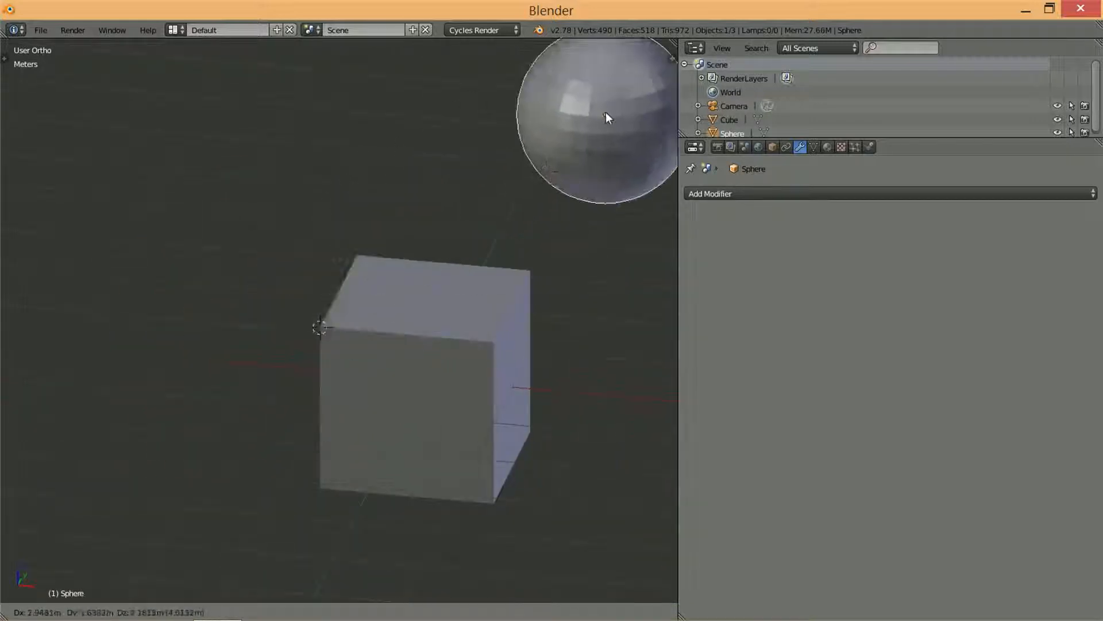
left_click(620, 111)
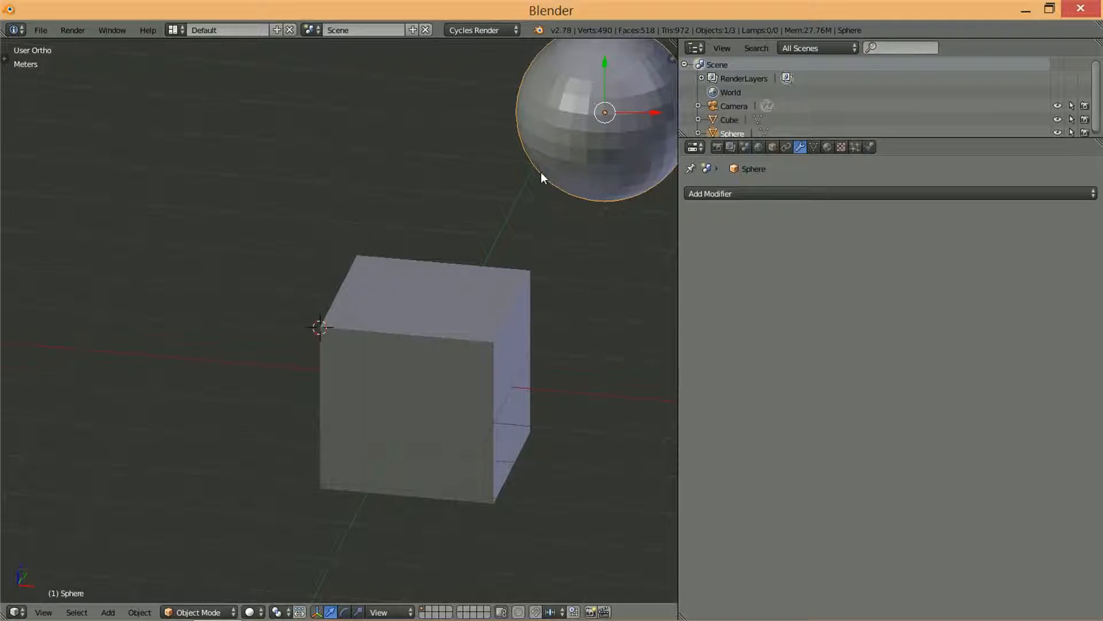
key("shift+s")
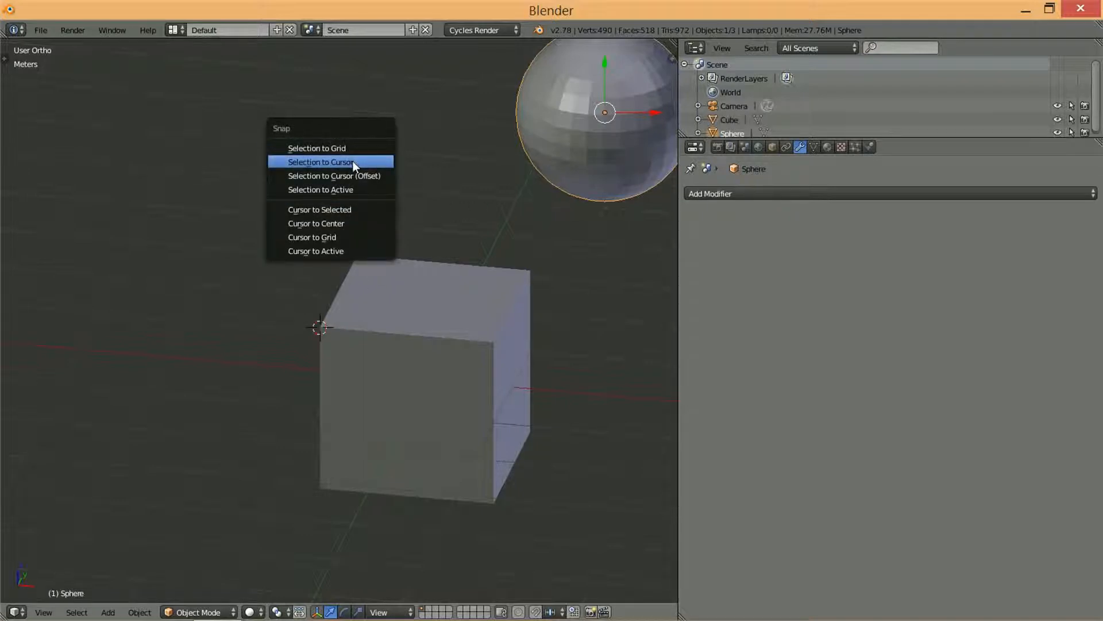
left_click(374, 163)
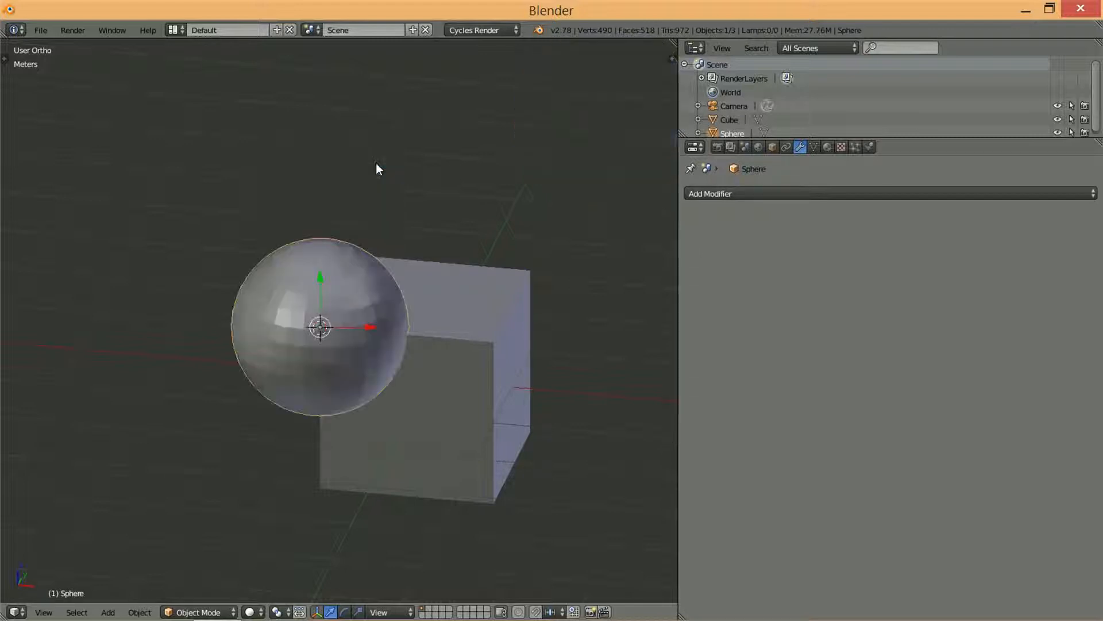
- Move the sphere away from the cube's corner and set its origin to the 3D cursor
key("g")
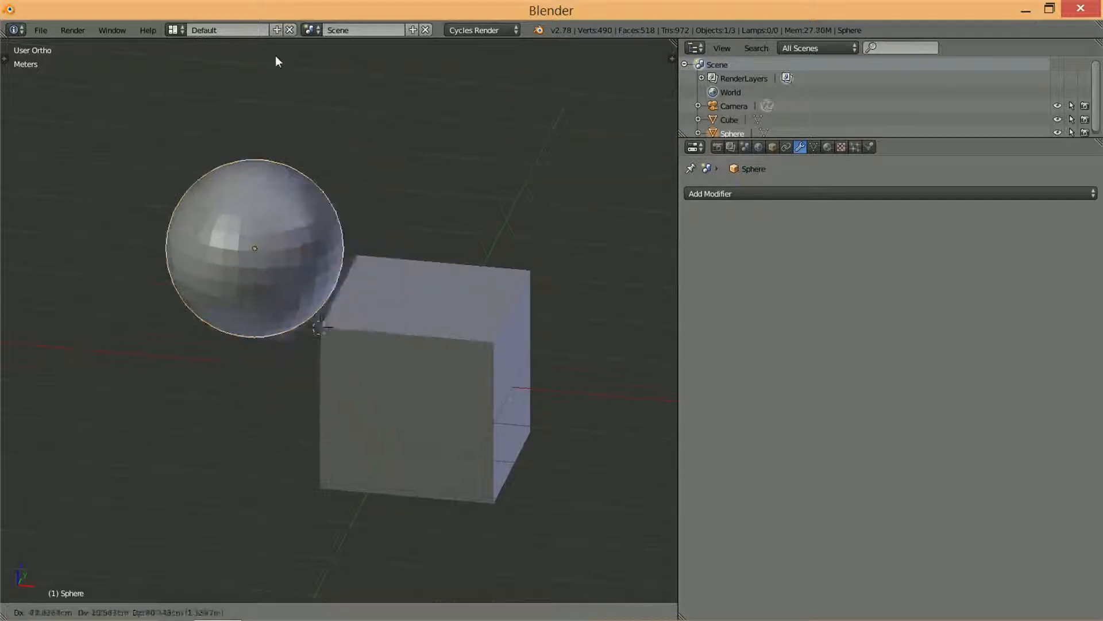
left_click(201, 579)
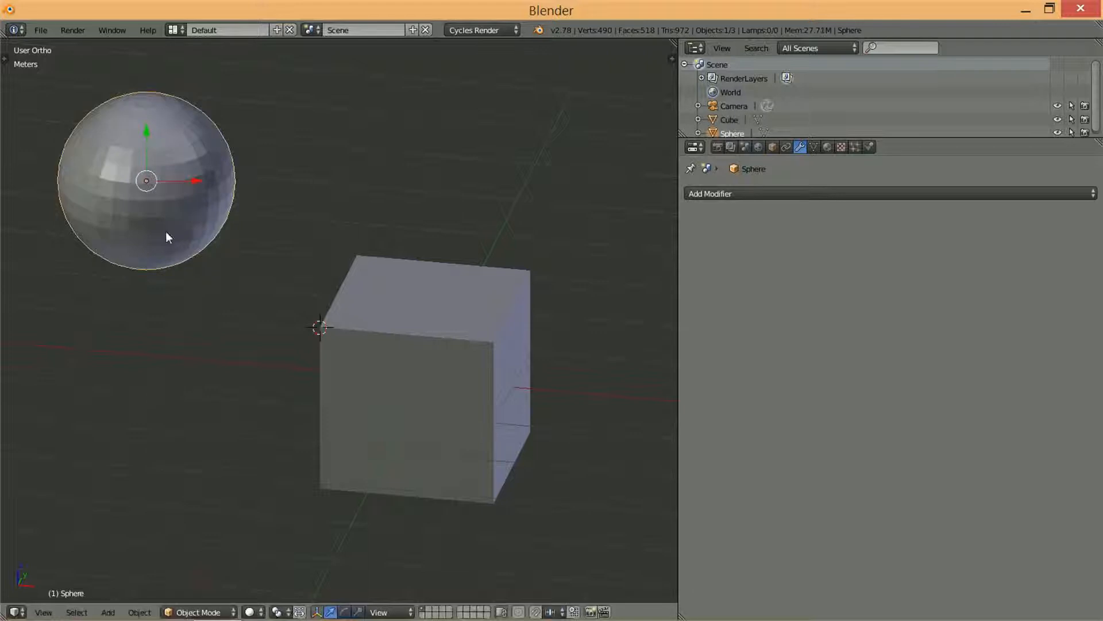
key("shift+ctrl+alt+c")
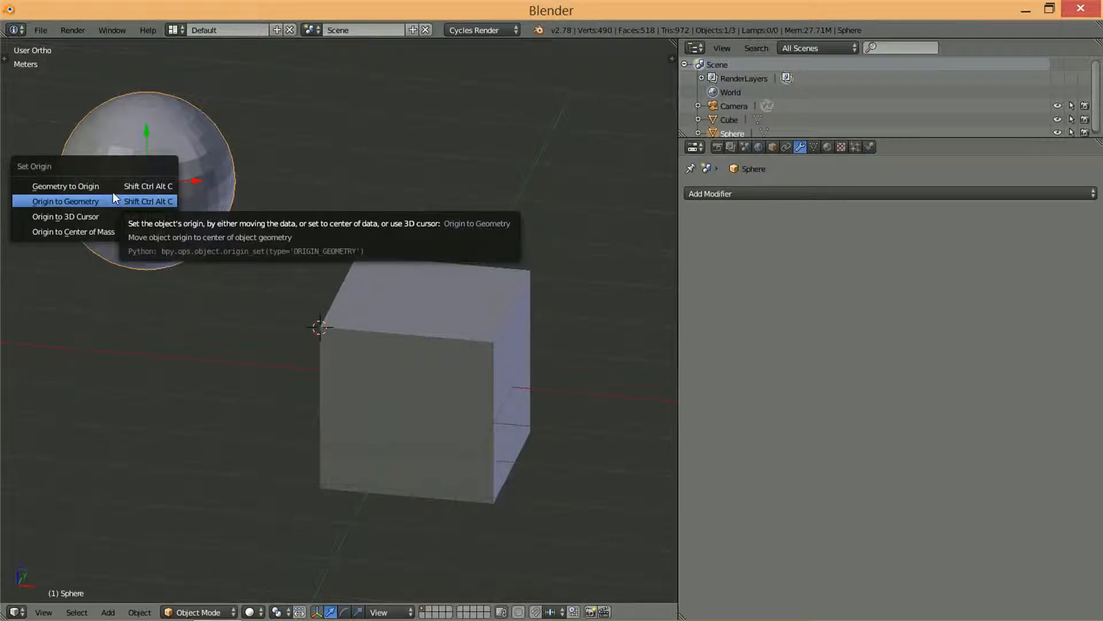
left_click(102, 216)
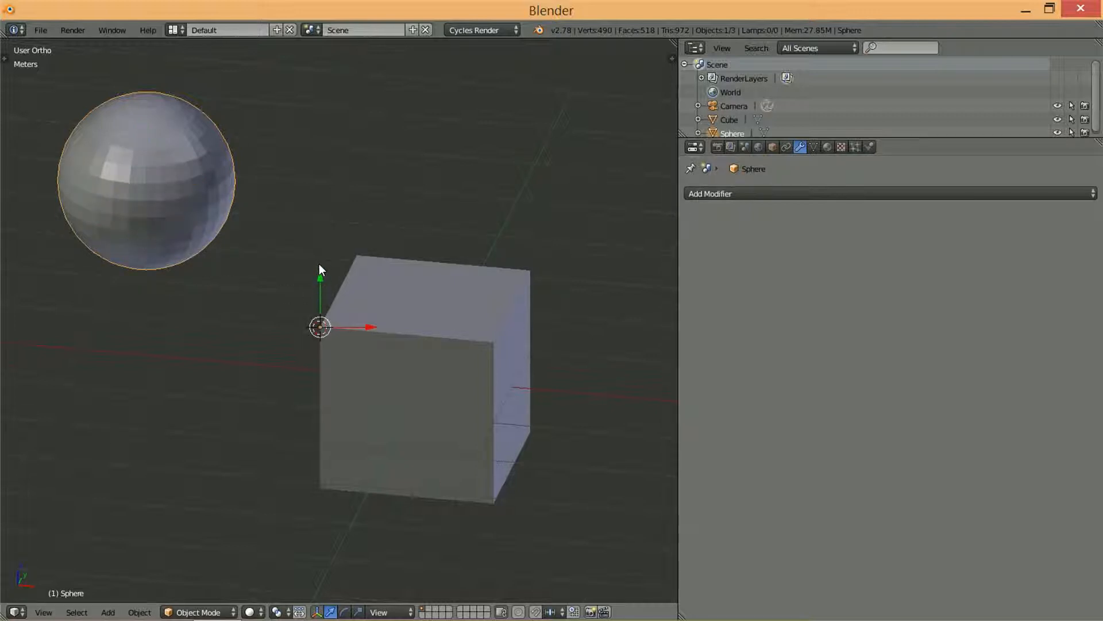
- Delete the cube and snap the 3D cursor to the scene center
right_click(415, 329)
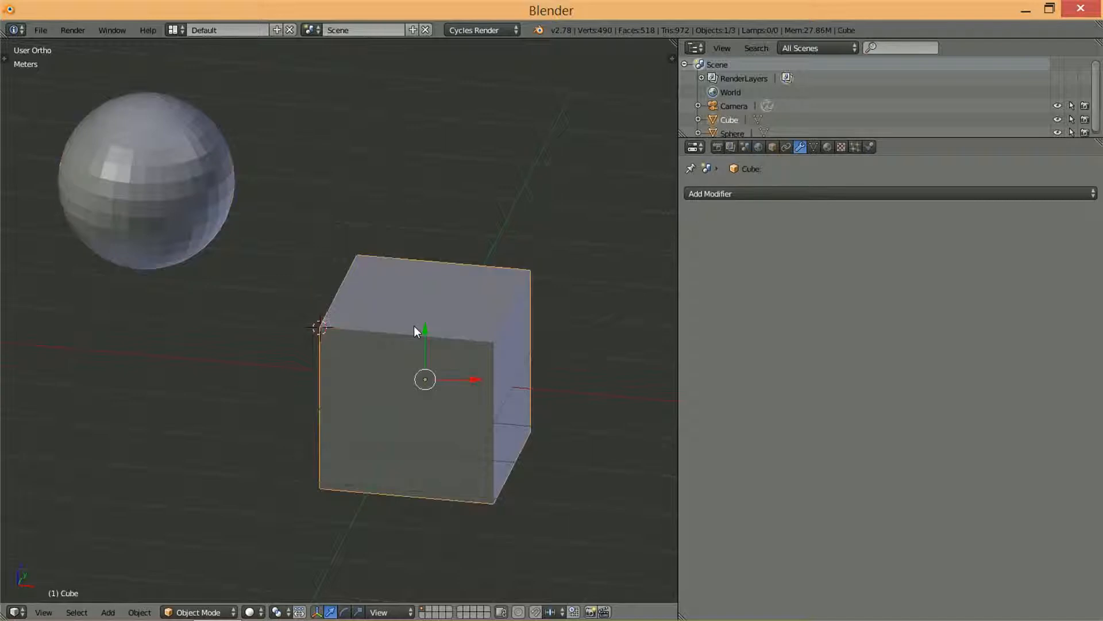
key("x")
left_click(414, 326)
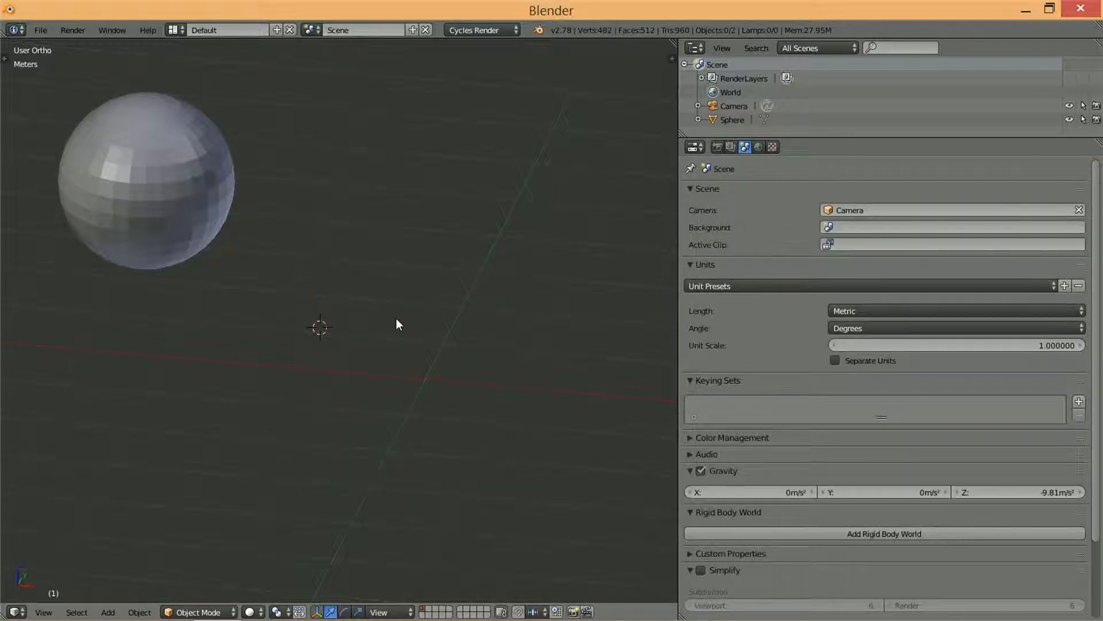
key("shift+s")
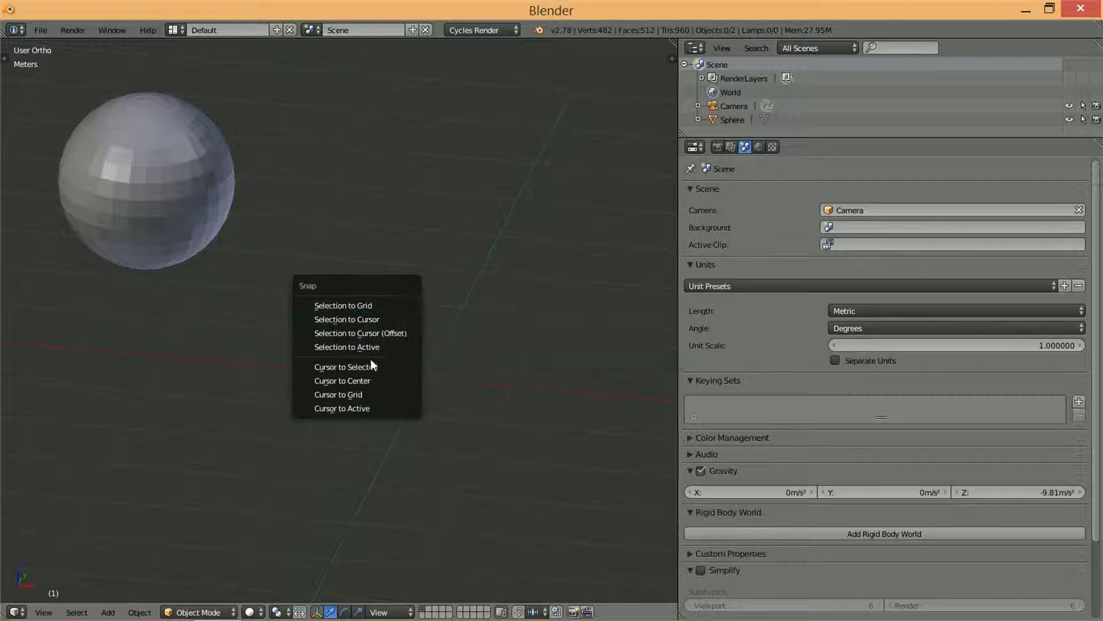
left_click(366, 380)
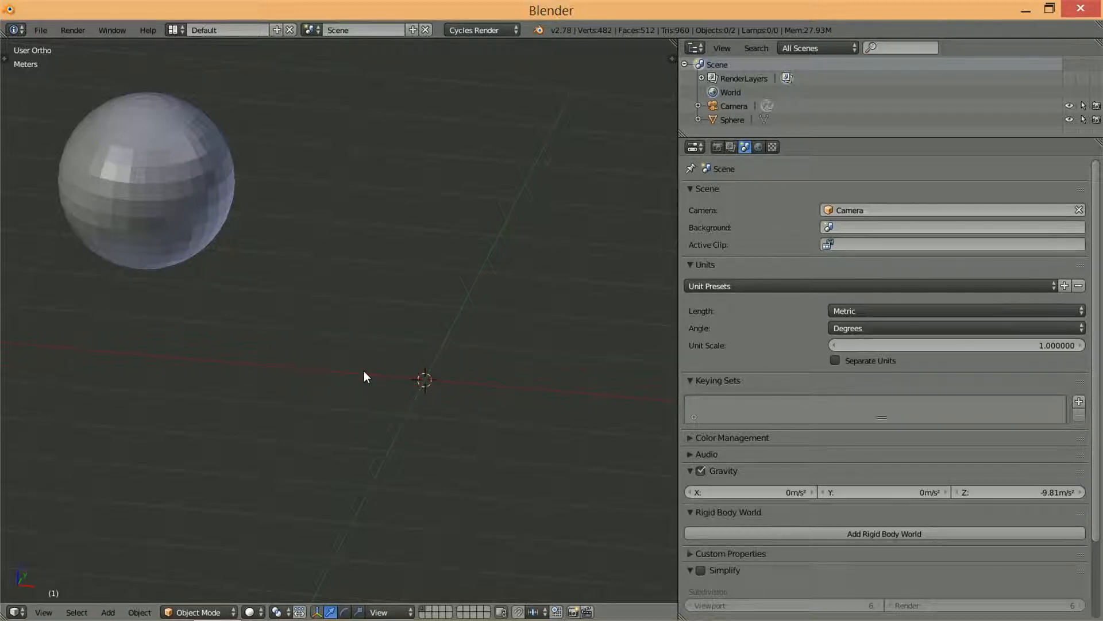
- Set the sphere's origin to the 3D cursor at the scene center, and move its geometry to that origin
key("shift+ctrl+alt+c")
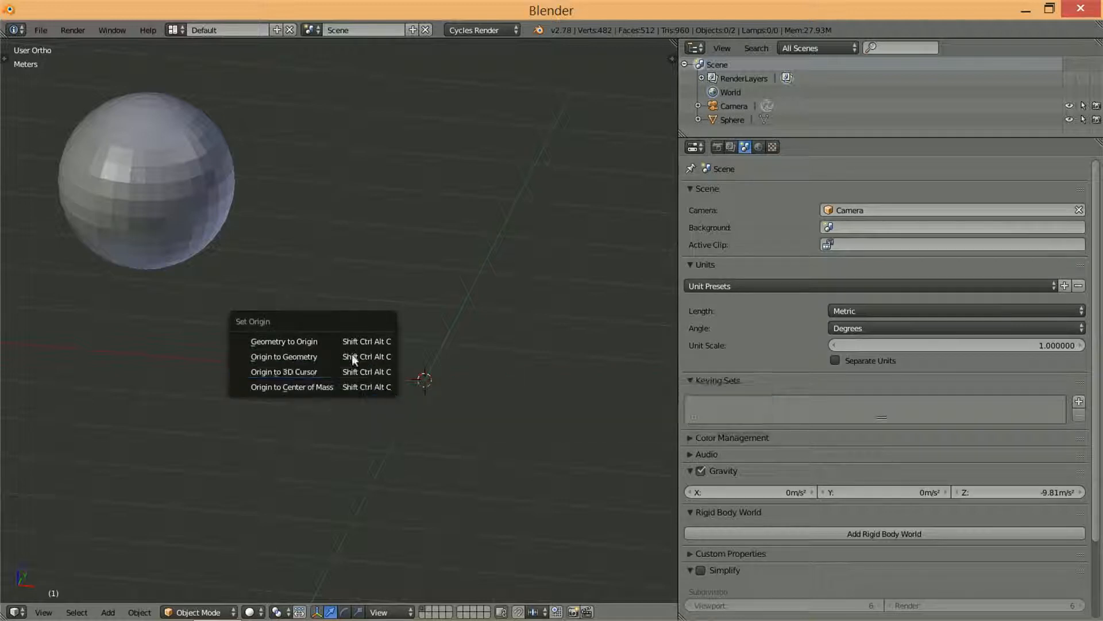
left_click(346, 371)
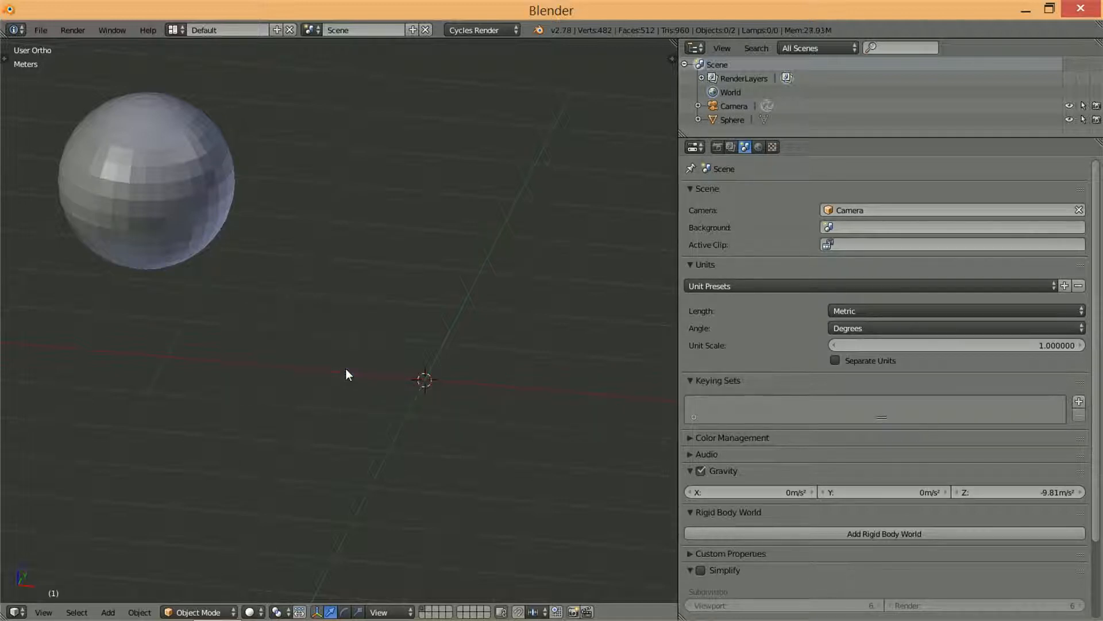
right_click(167, 207)
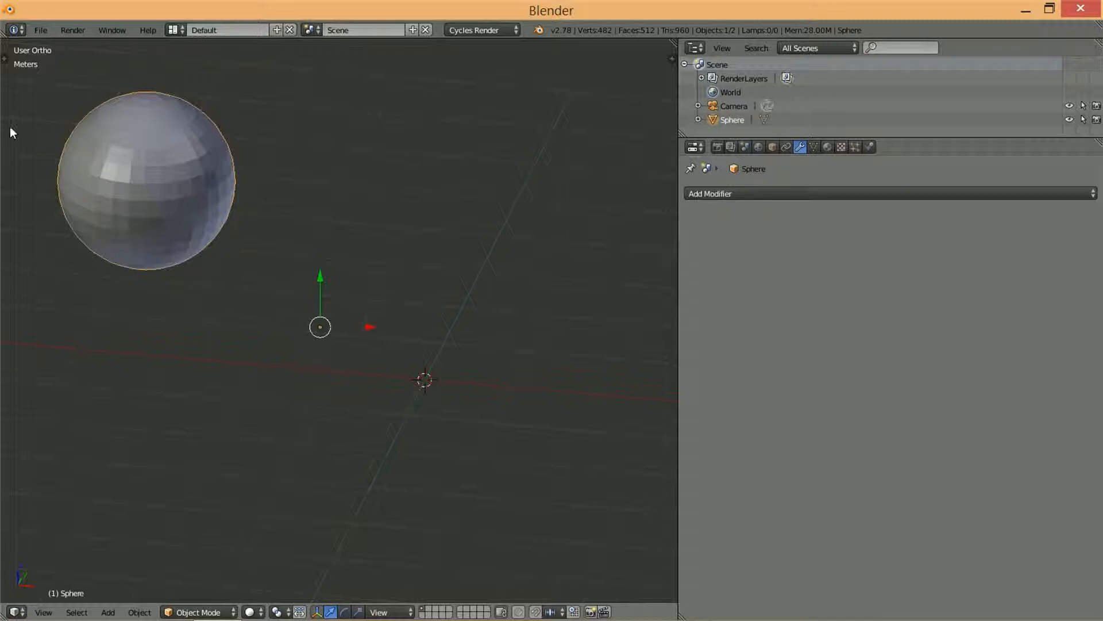
key("shift+ctrl+alt+c")
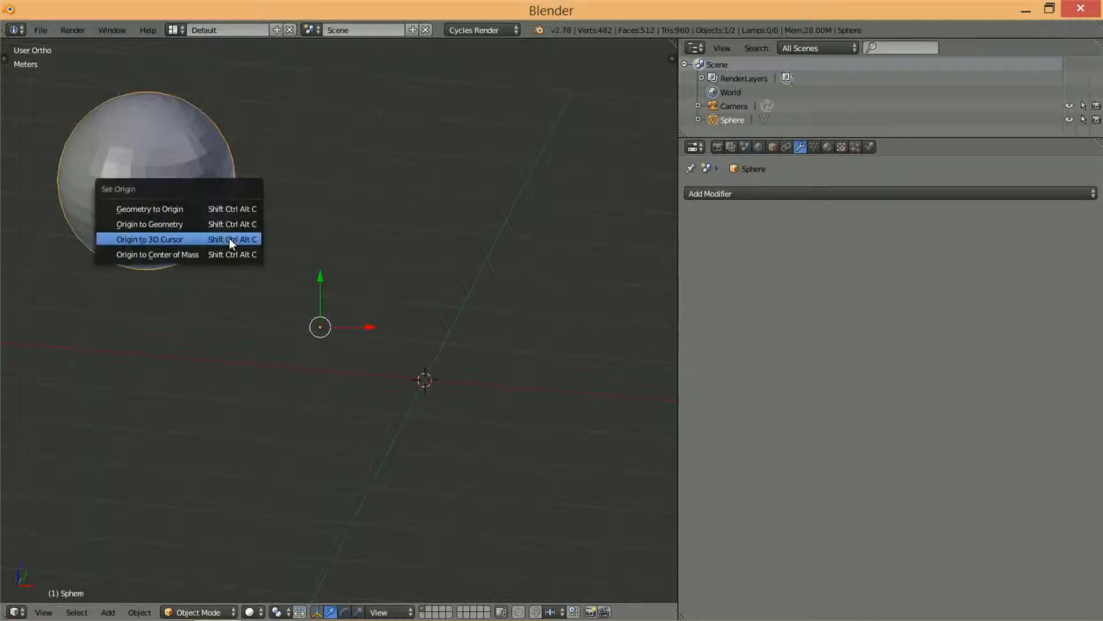
left_click(229, 238)
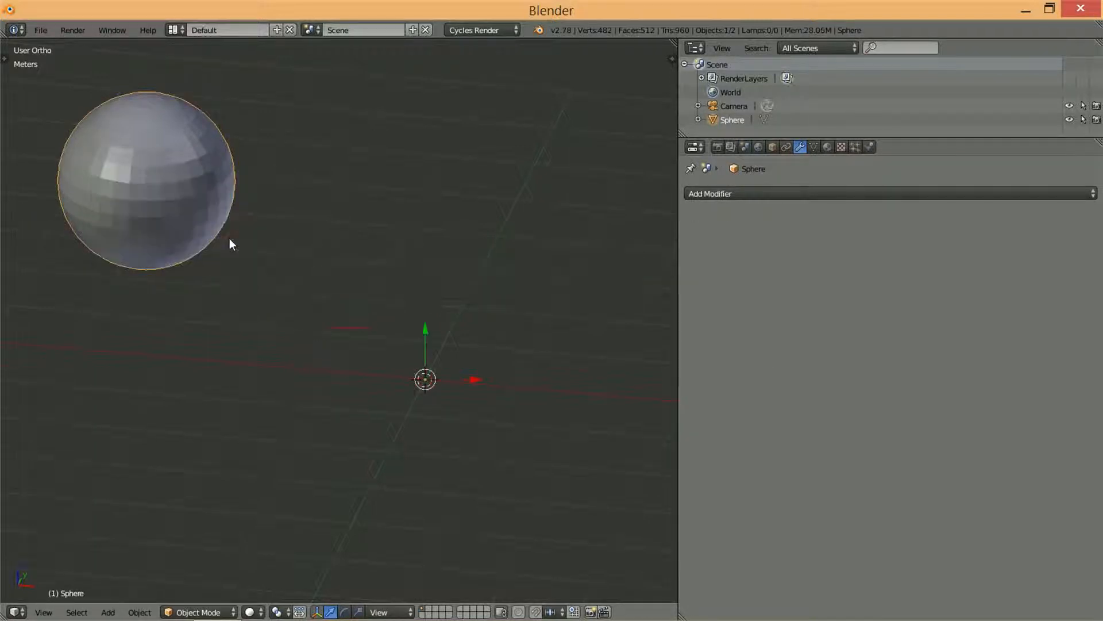
key("shift+ctrl+alt+c")
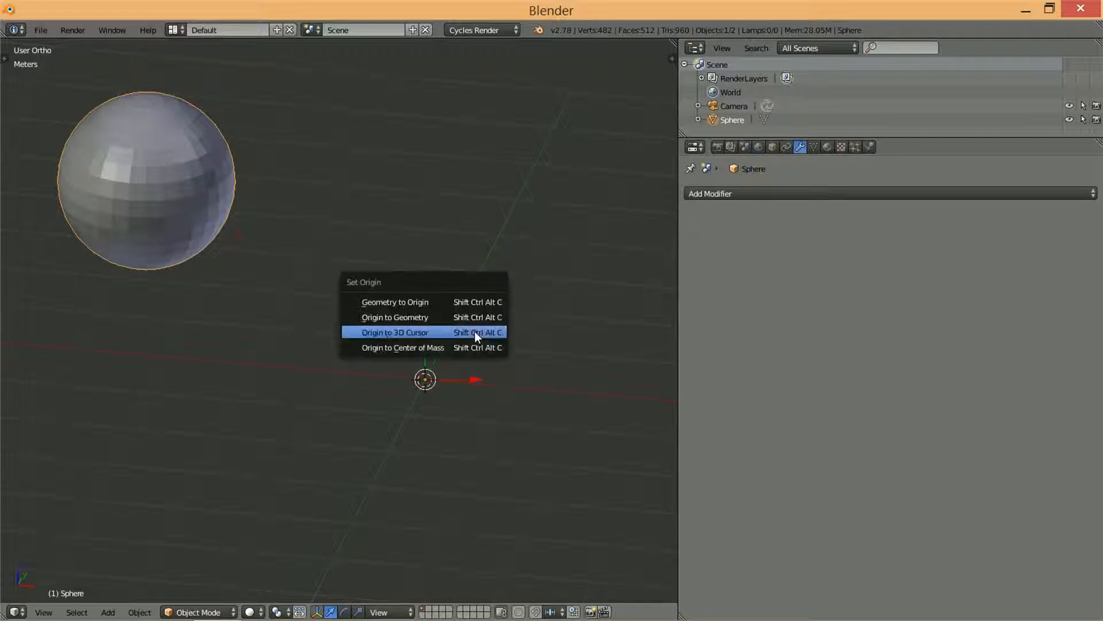
left_click(442, 305)
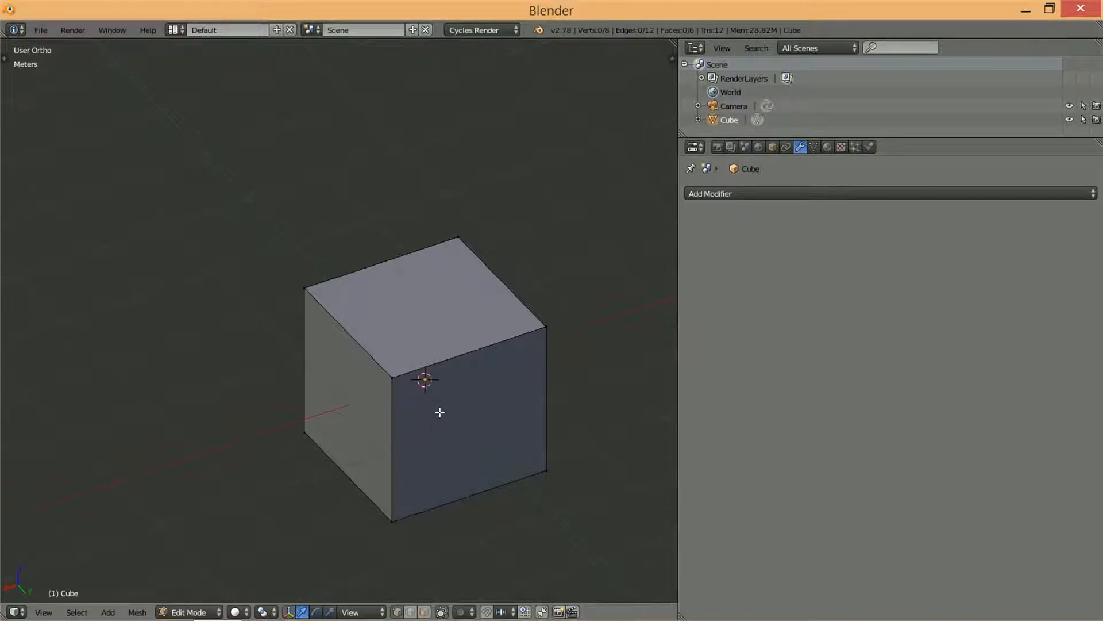
- Cut a closed, irregular eleven-point hook-like outline into one side face of the cube with the Knife tool, and clear the selection
key("k")
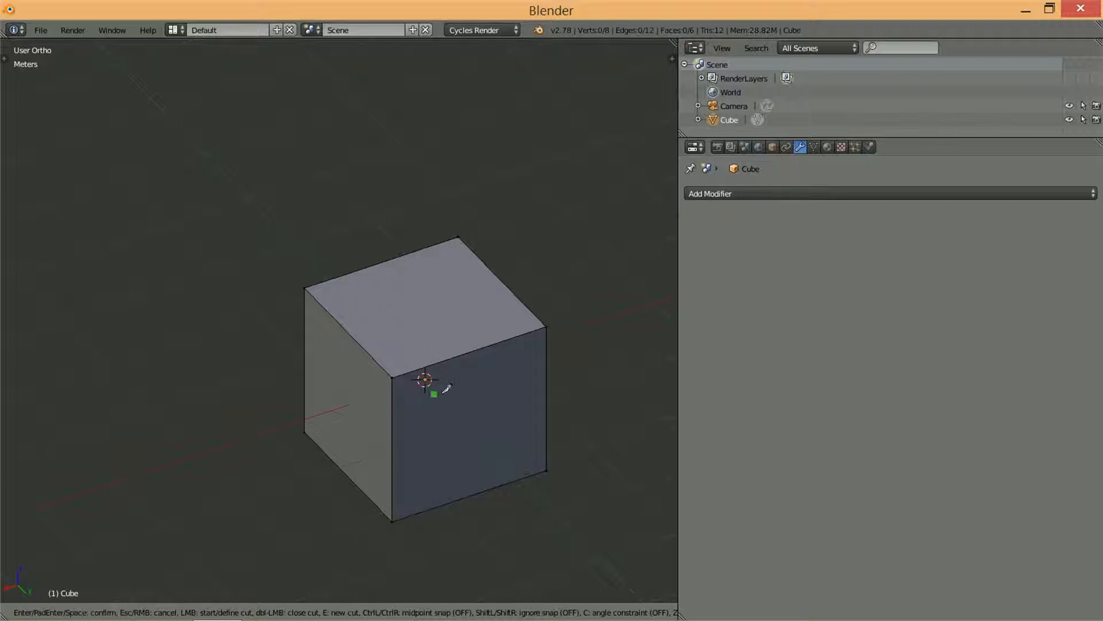
middle_click_drag(461, 413, 391, 334)
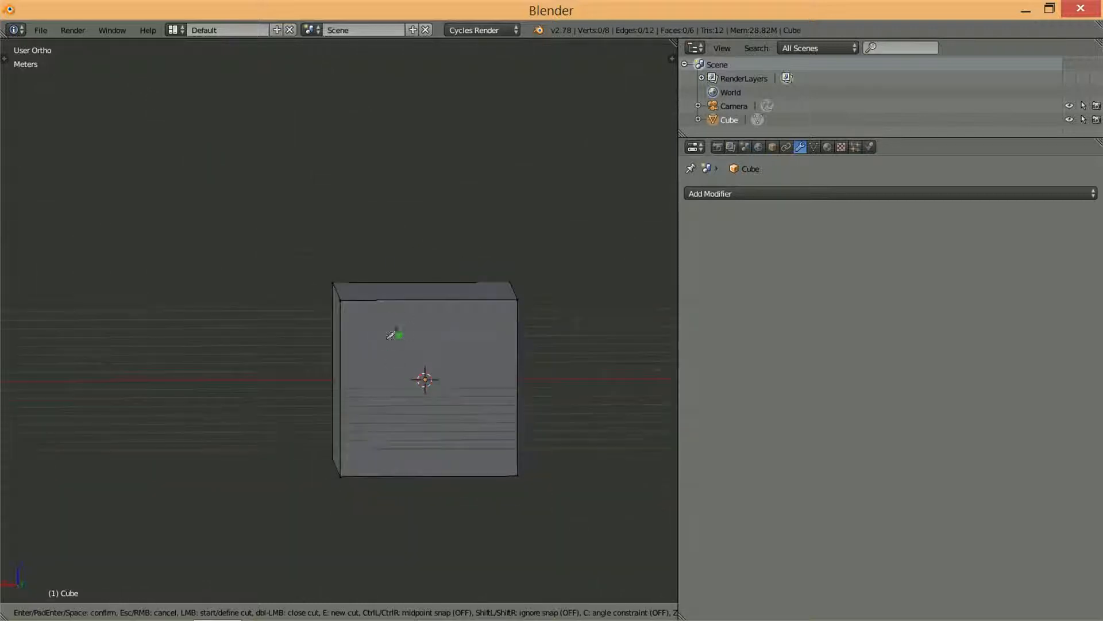
left_click(398, 414)
left_click(374, 377)
left_click(401, 352)
left_click(447, 340)
left_click(466, 354)
left_click(462, 382)
left_click(455, 409)
left_click(431, 441)
left_click(419, 414)
left_click(435, 398)
left_click(406, 378)
left_click(398, 413)
key("Return")
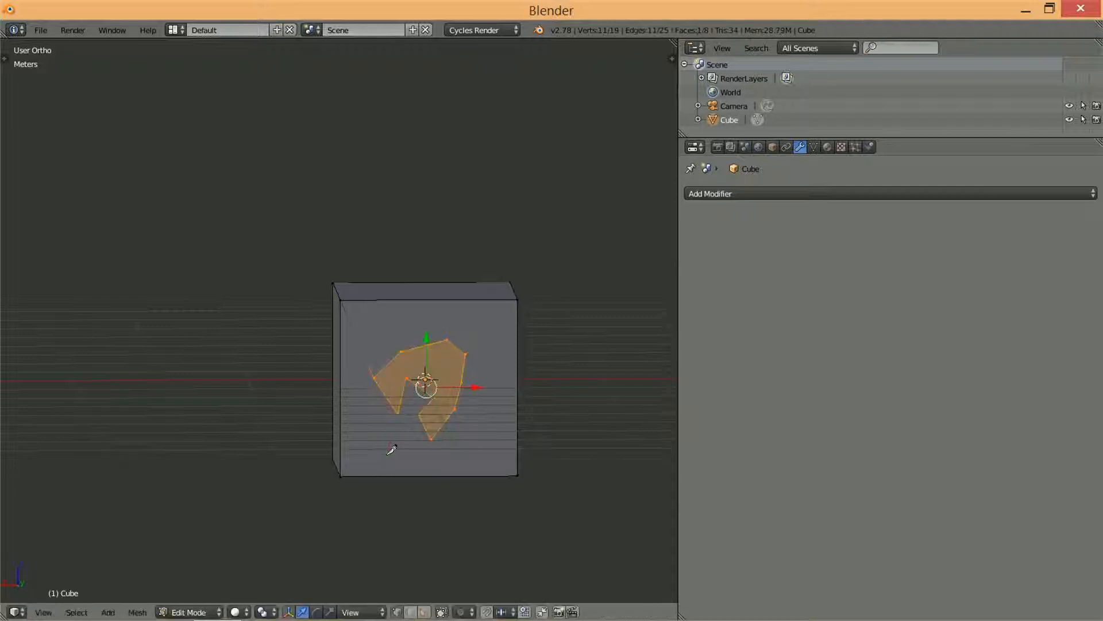
key("a")
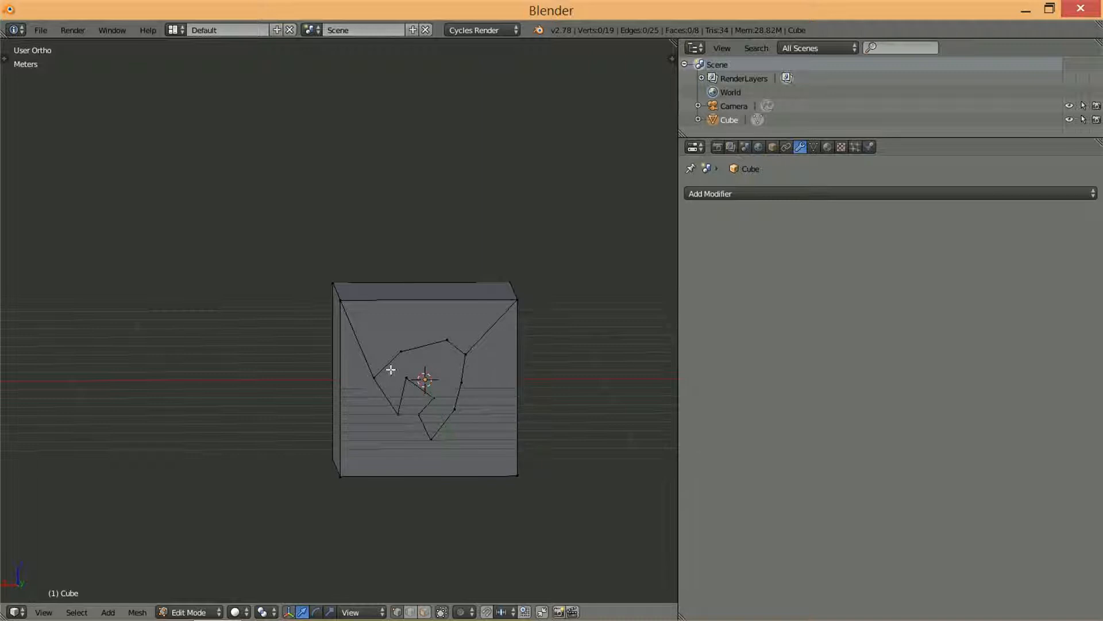
right_click(381, 336)
key("a")
- Cut a single slightly slanted line edge to edge across the middle of the plain side face with the Knife tool, and clear the selection
middle_click_drag(374, 367, 503, 403)
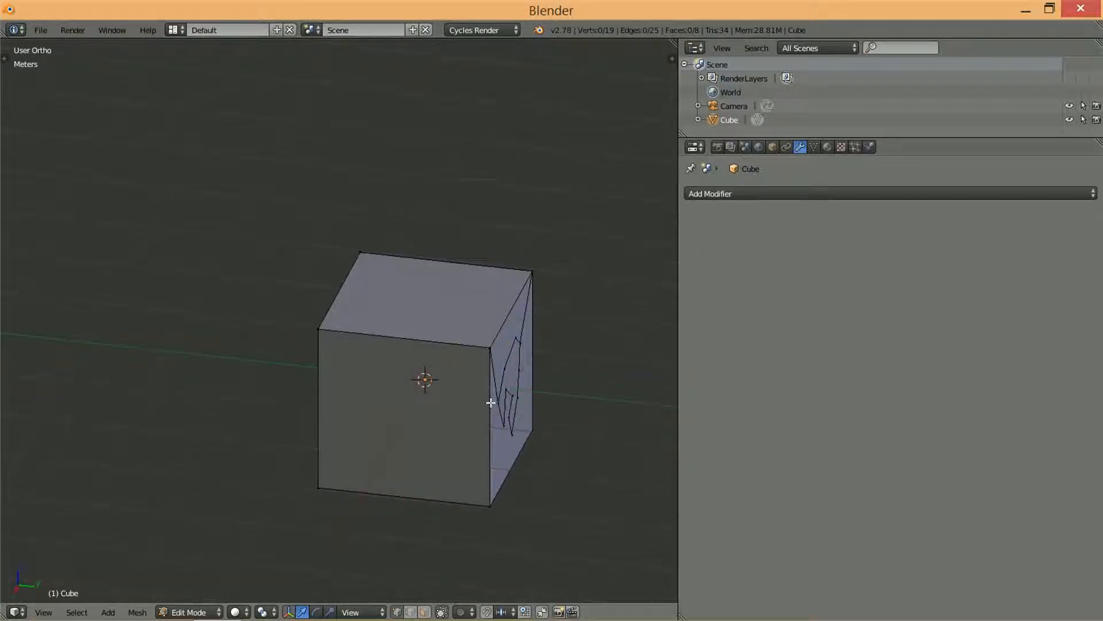
key("k")
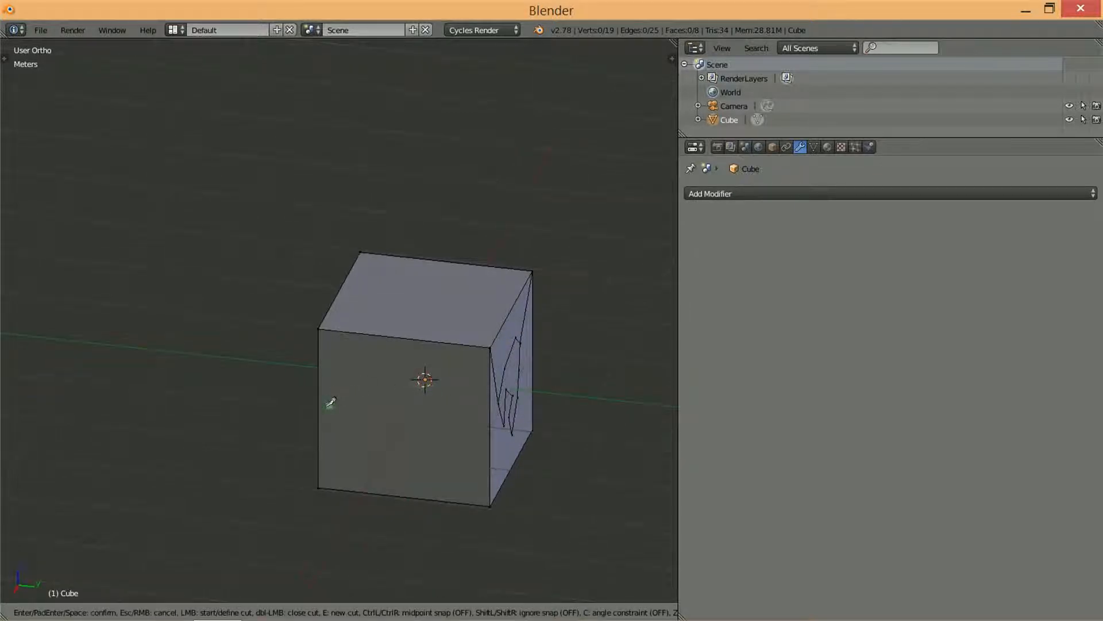
left_click(319, 407)
left_click(490, 393)
key("Return")
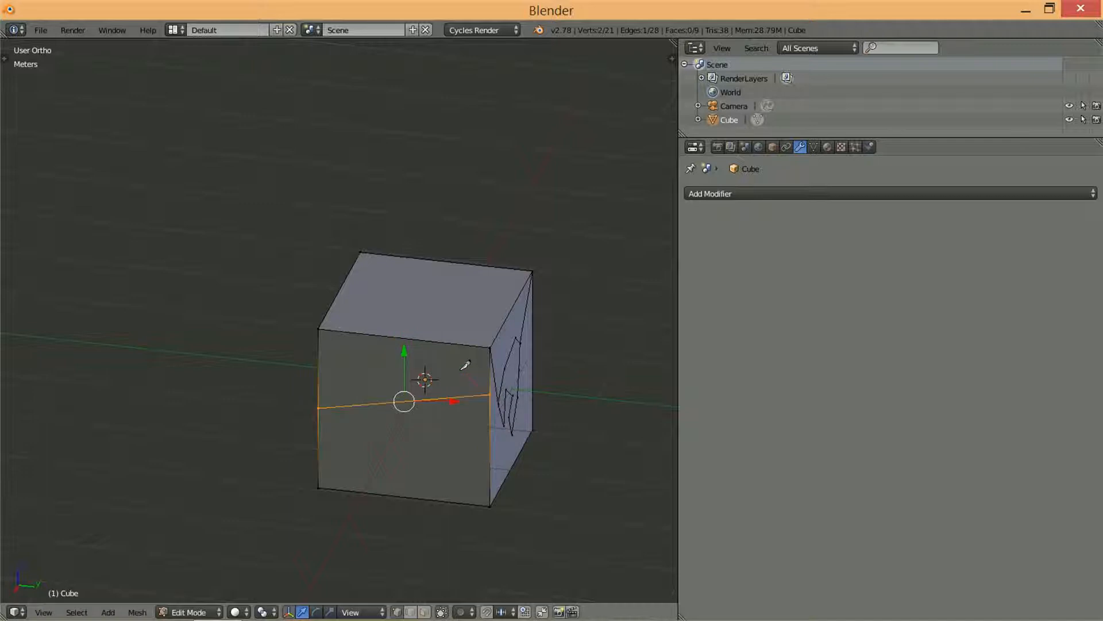
key("a")
- Switch to face selection and delete only the hook-shaped face cut into the cube's side
middle_click_drag(382, 362, 421, 377)
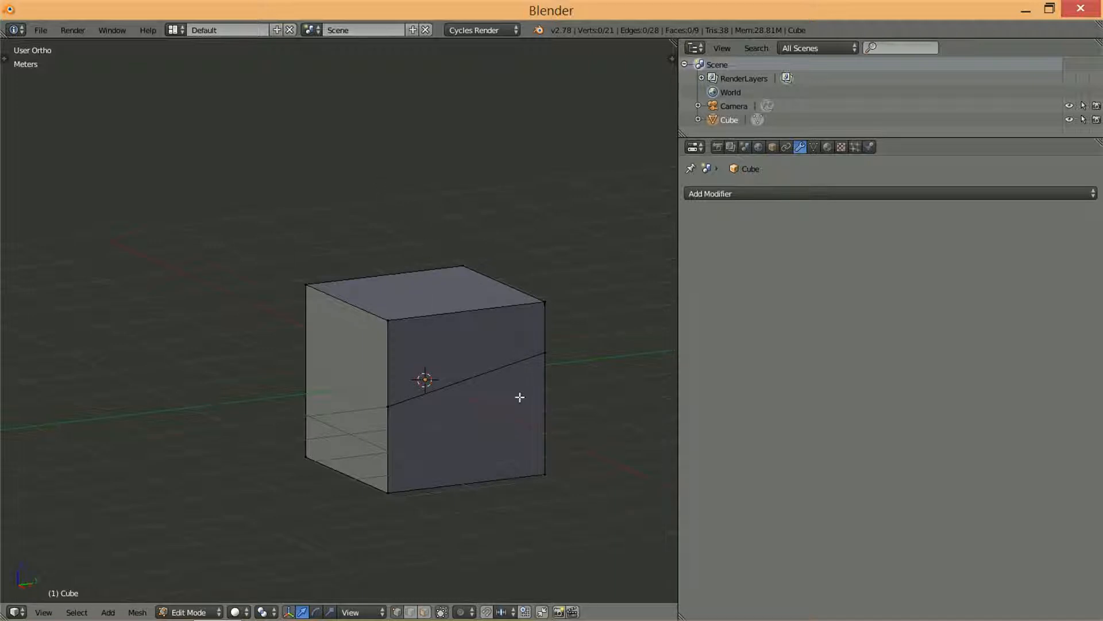
left_click(410, 612)
middle_click_drag(532, 382, 390, 365)
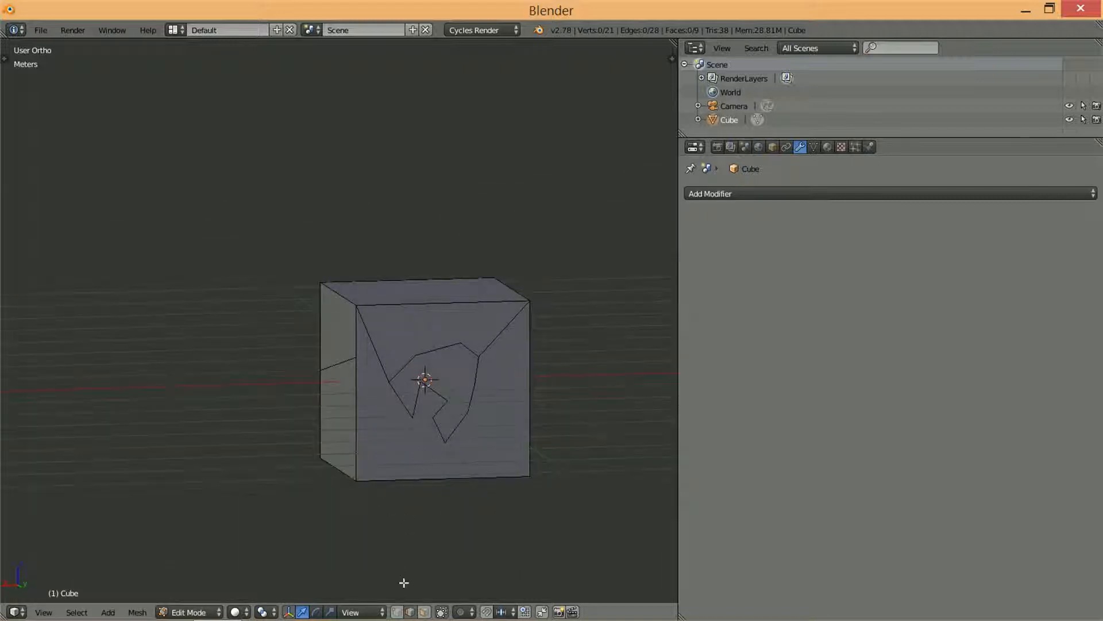
left_click(424, 612)
right_click(444, 378)
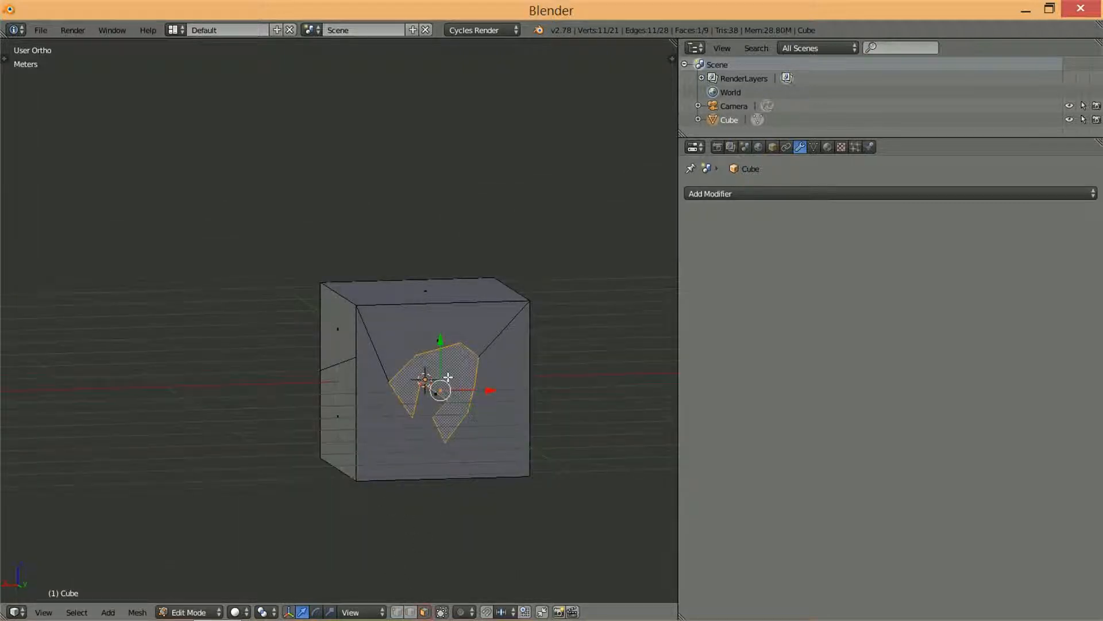
key("x")
left_click(423, 408)
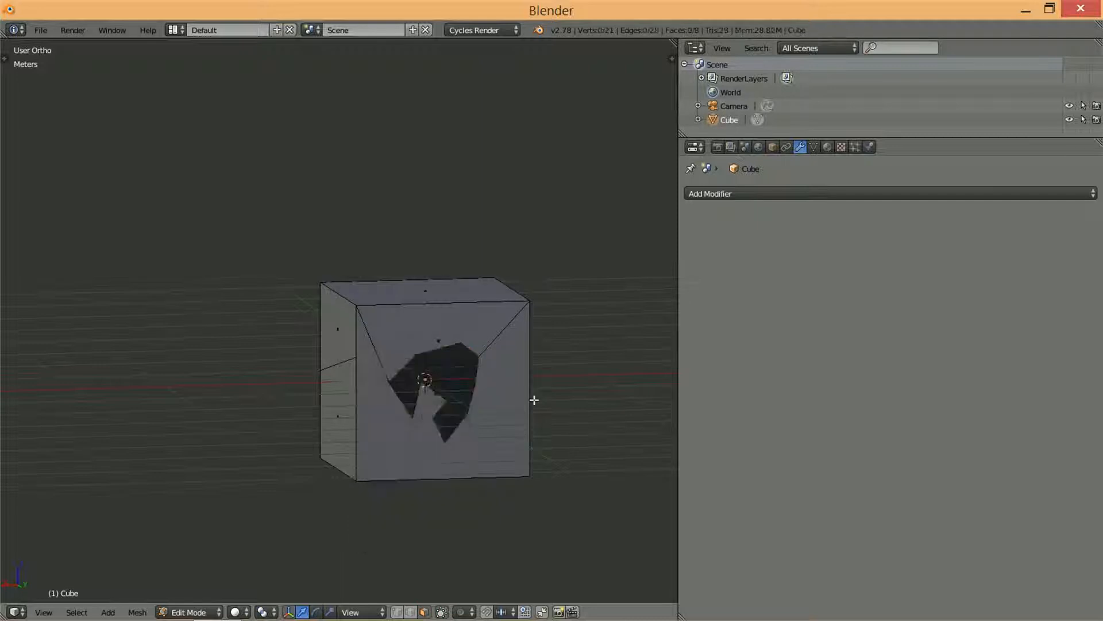
- Select the vertex loop around the hook-shaped hole, fill it with a new face, and clear the selection
scroll(499, 405, "up", 2)
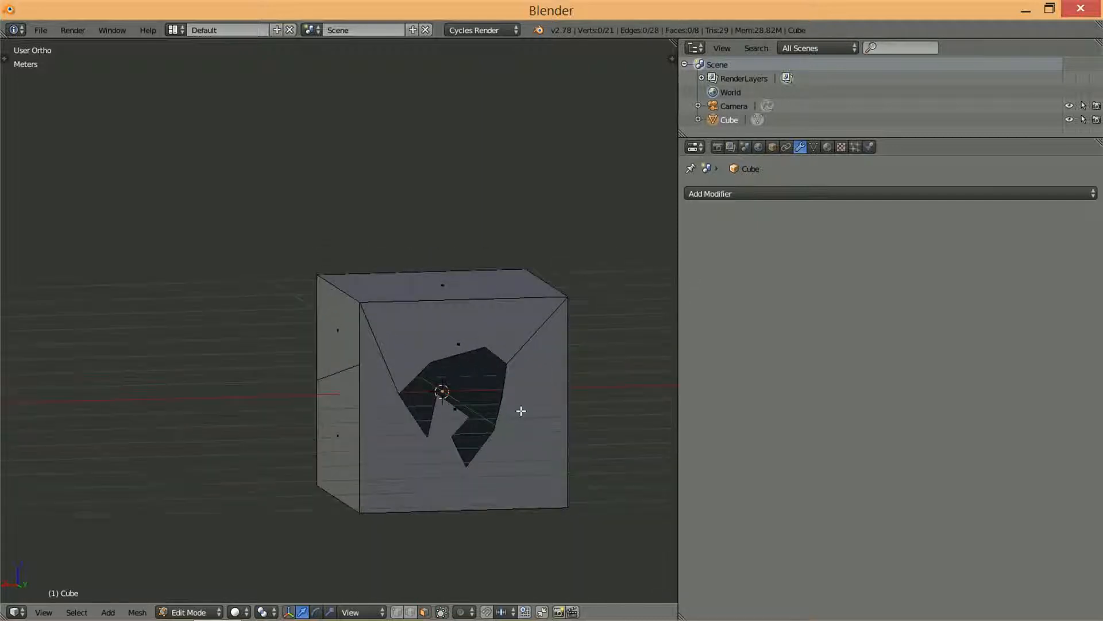
scroll(465, 364, "up", 3)
scroll(437, 358, "up", 1)
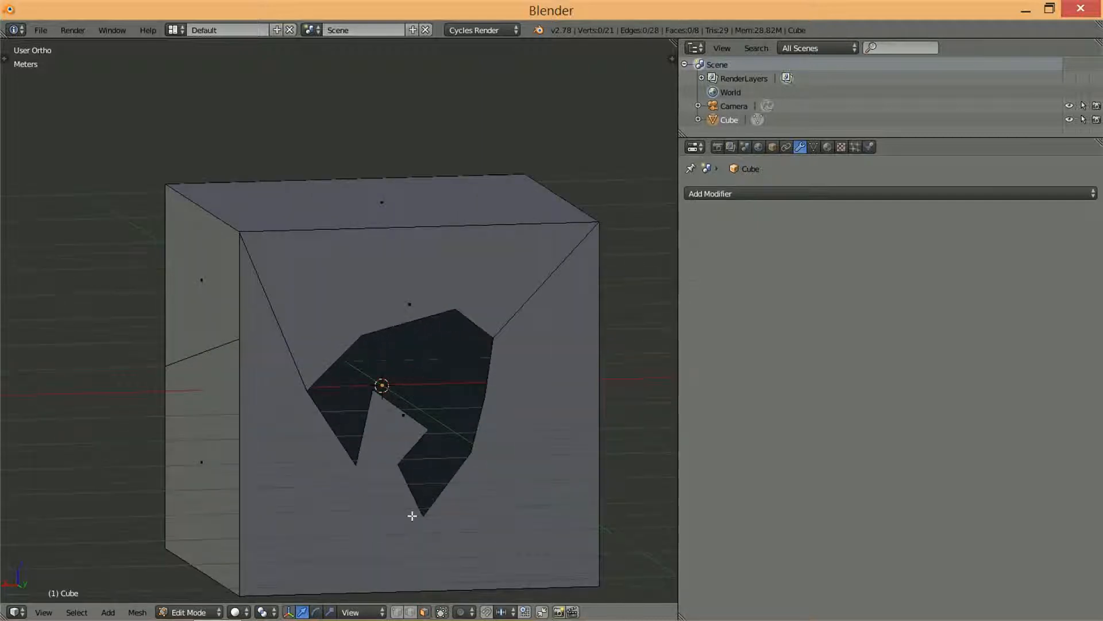
left_click(401, 610)
right_click(405, 414, "alt")
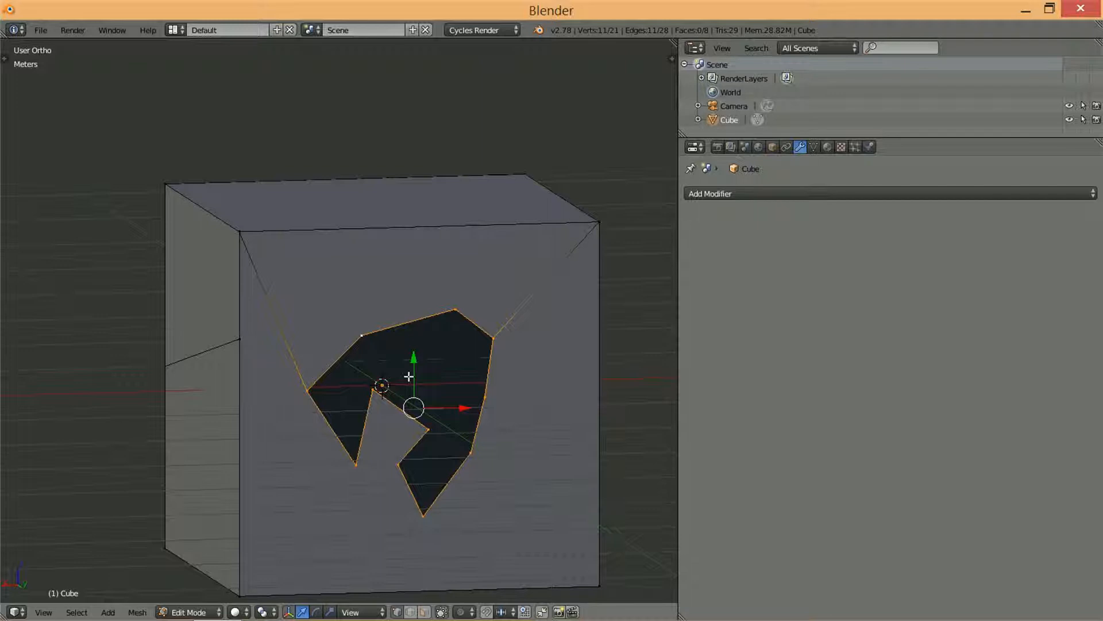
key("f")
key("a")
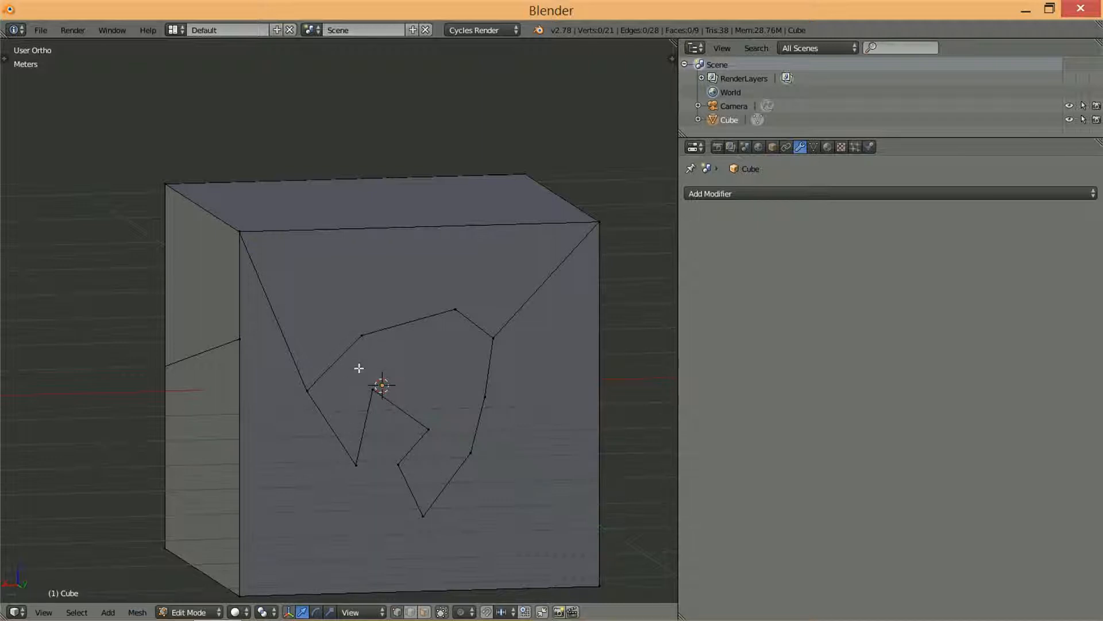
- Split the hook-shaped face with two connecting edges, joining the notch's two upper inner vertices to the outline vertices above them
right_click(373, 389)
right_click(362, 331, "shift")
key("j")
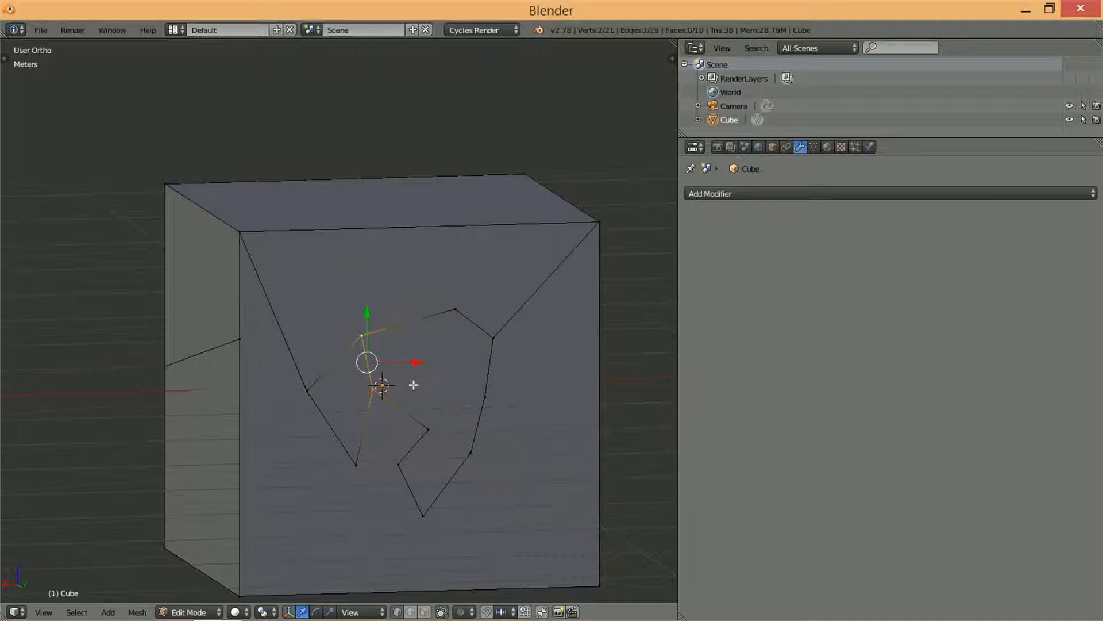
key("a")
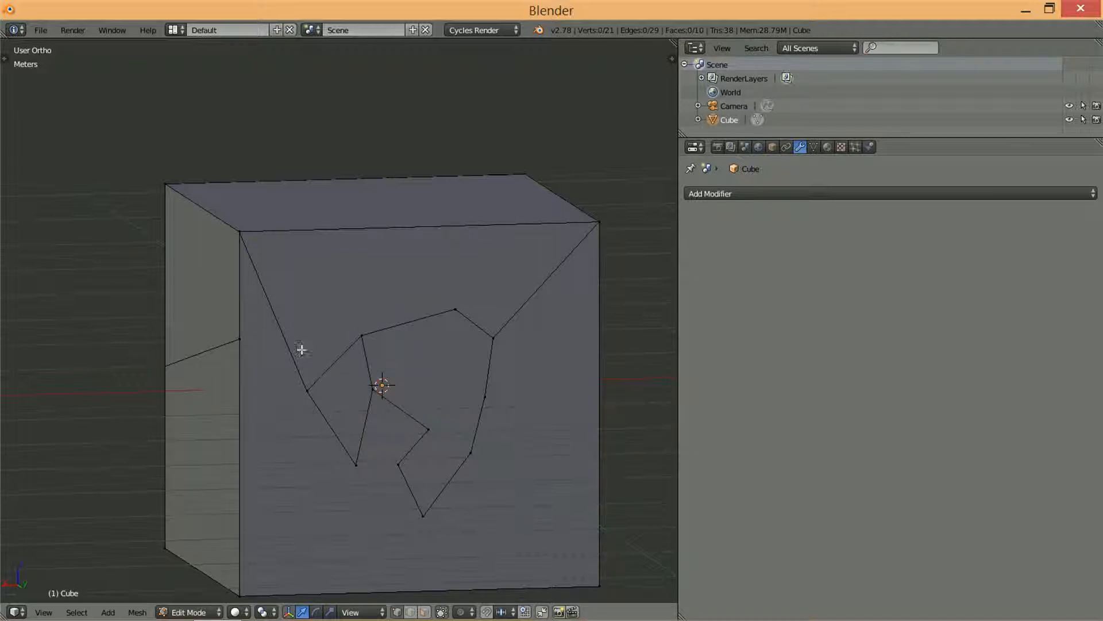
right_click(427, 428)
right_click(454, 311, "shift")
key("j")
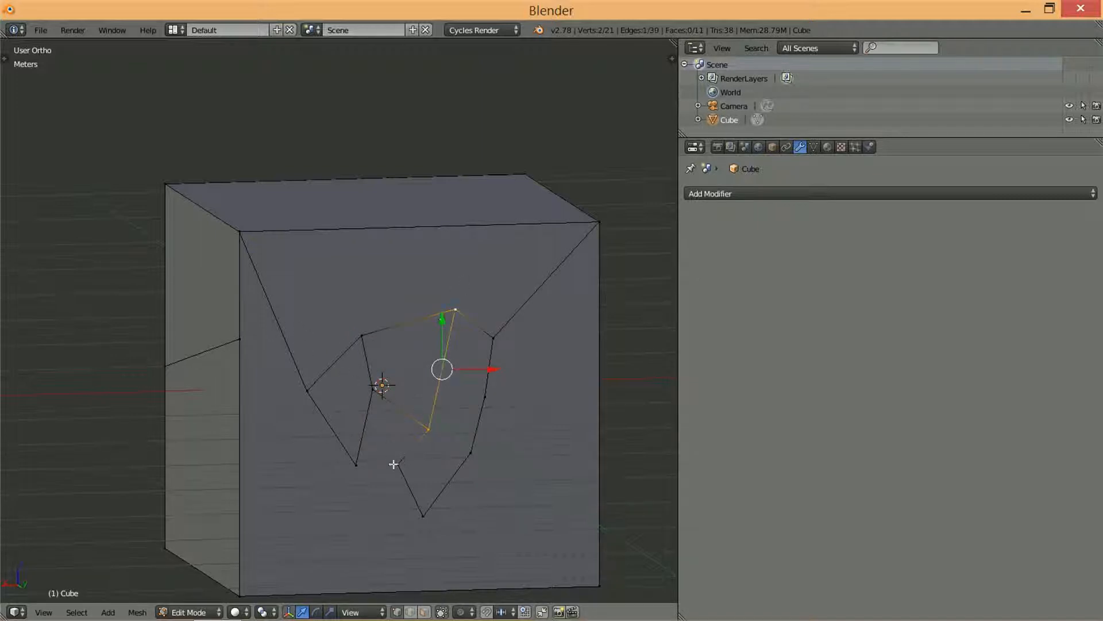
- Connect the two vertices across the open lower end of the hook's notch with an edge, and clear the selection
right_click(397, 467)
right_click(354, 465, "shift")
key("j")
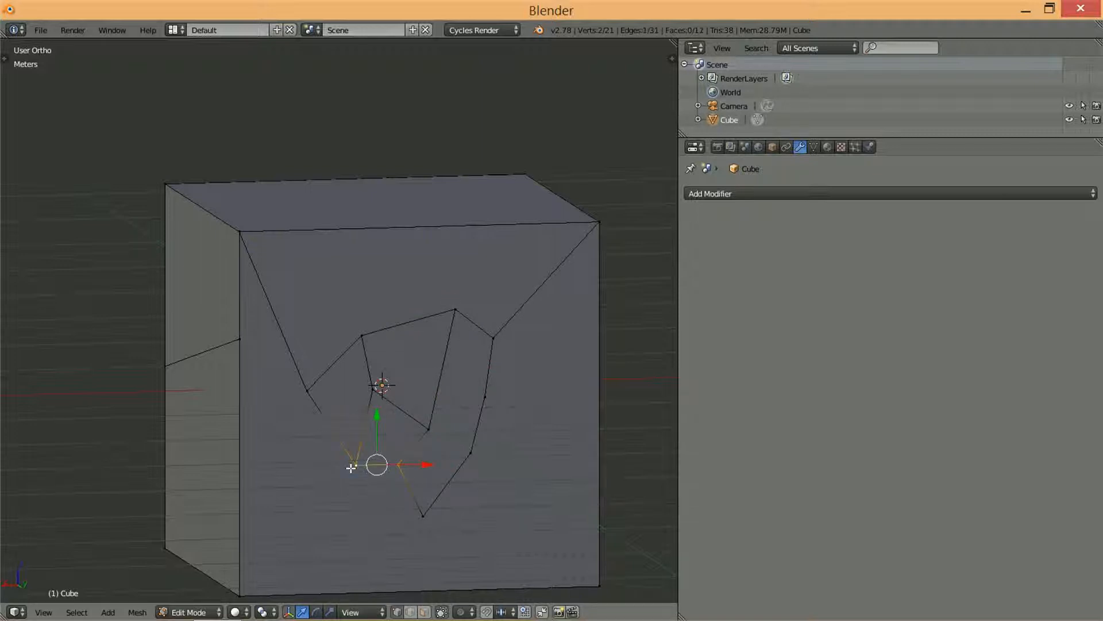
key("a")
- Knife-cut an edge from the notch's right inner corner to the lower vertex on the hook's outer right side, and clear the selection
key("k")
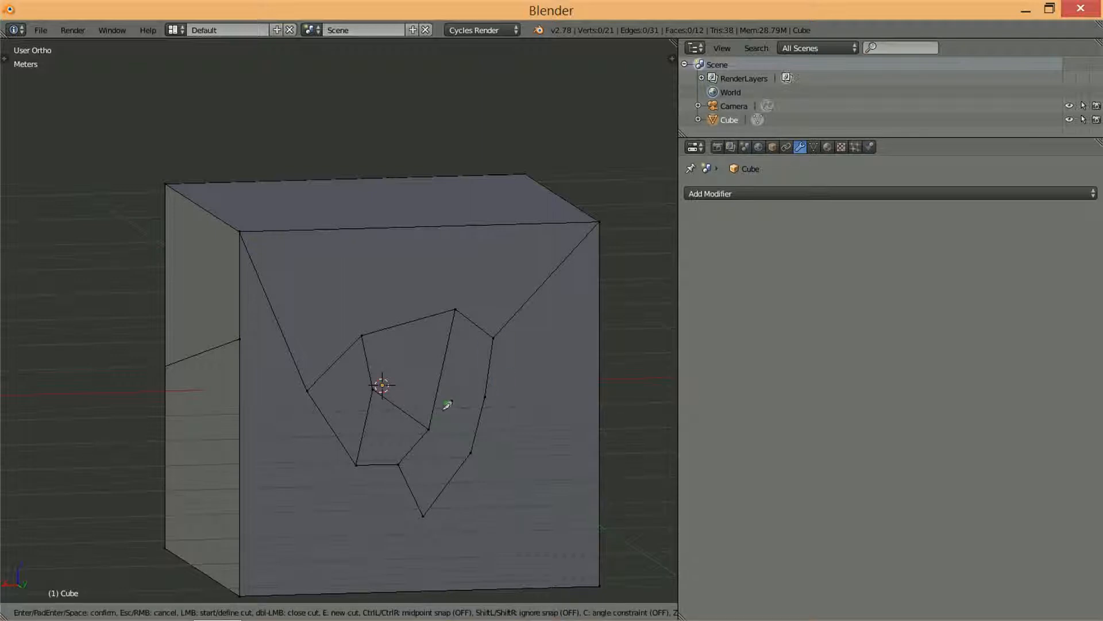
left_click(428, 428)
left_click(473, 452)
key("Return")
key("a")
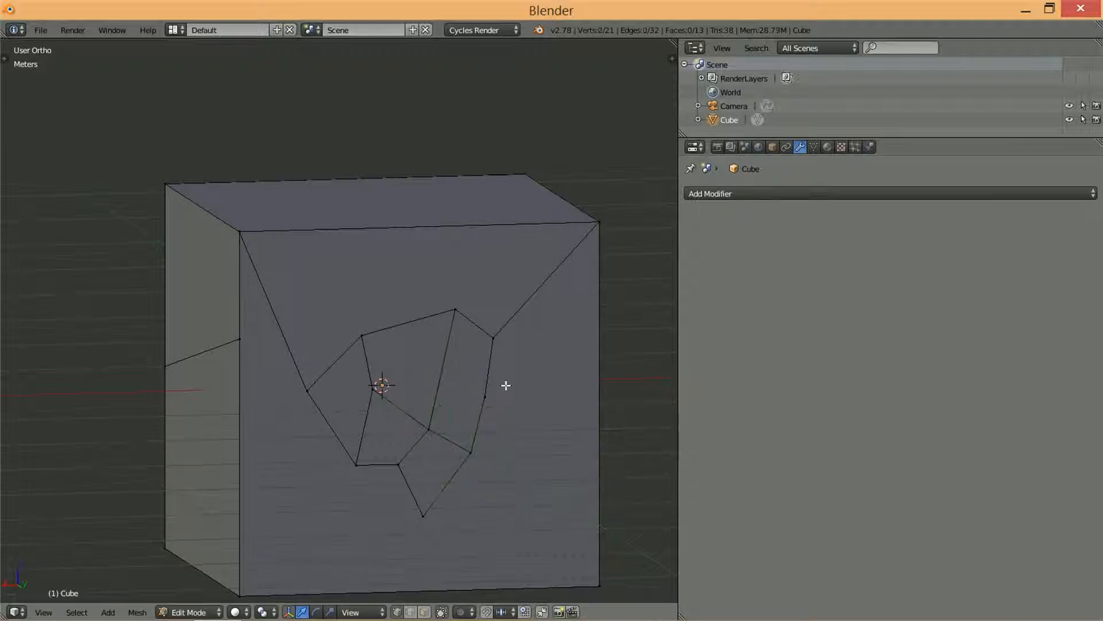